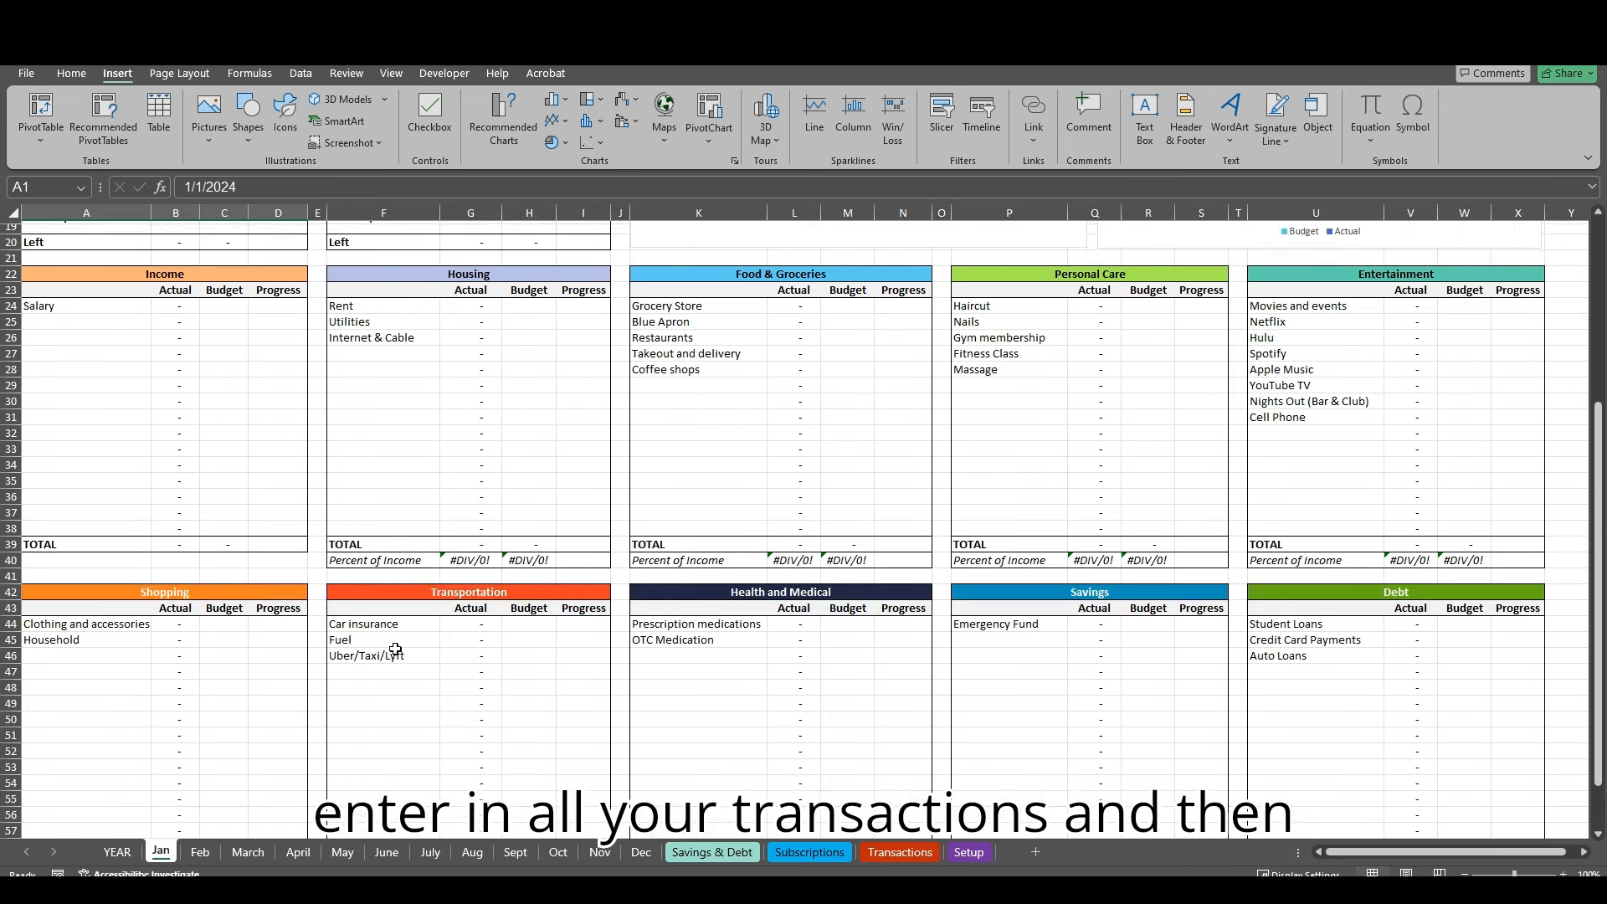
Step: Review the annual dashboard and the January sheet's overview and category tables, from Income through Debt
scroll(402, 690, up, 9)
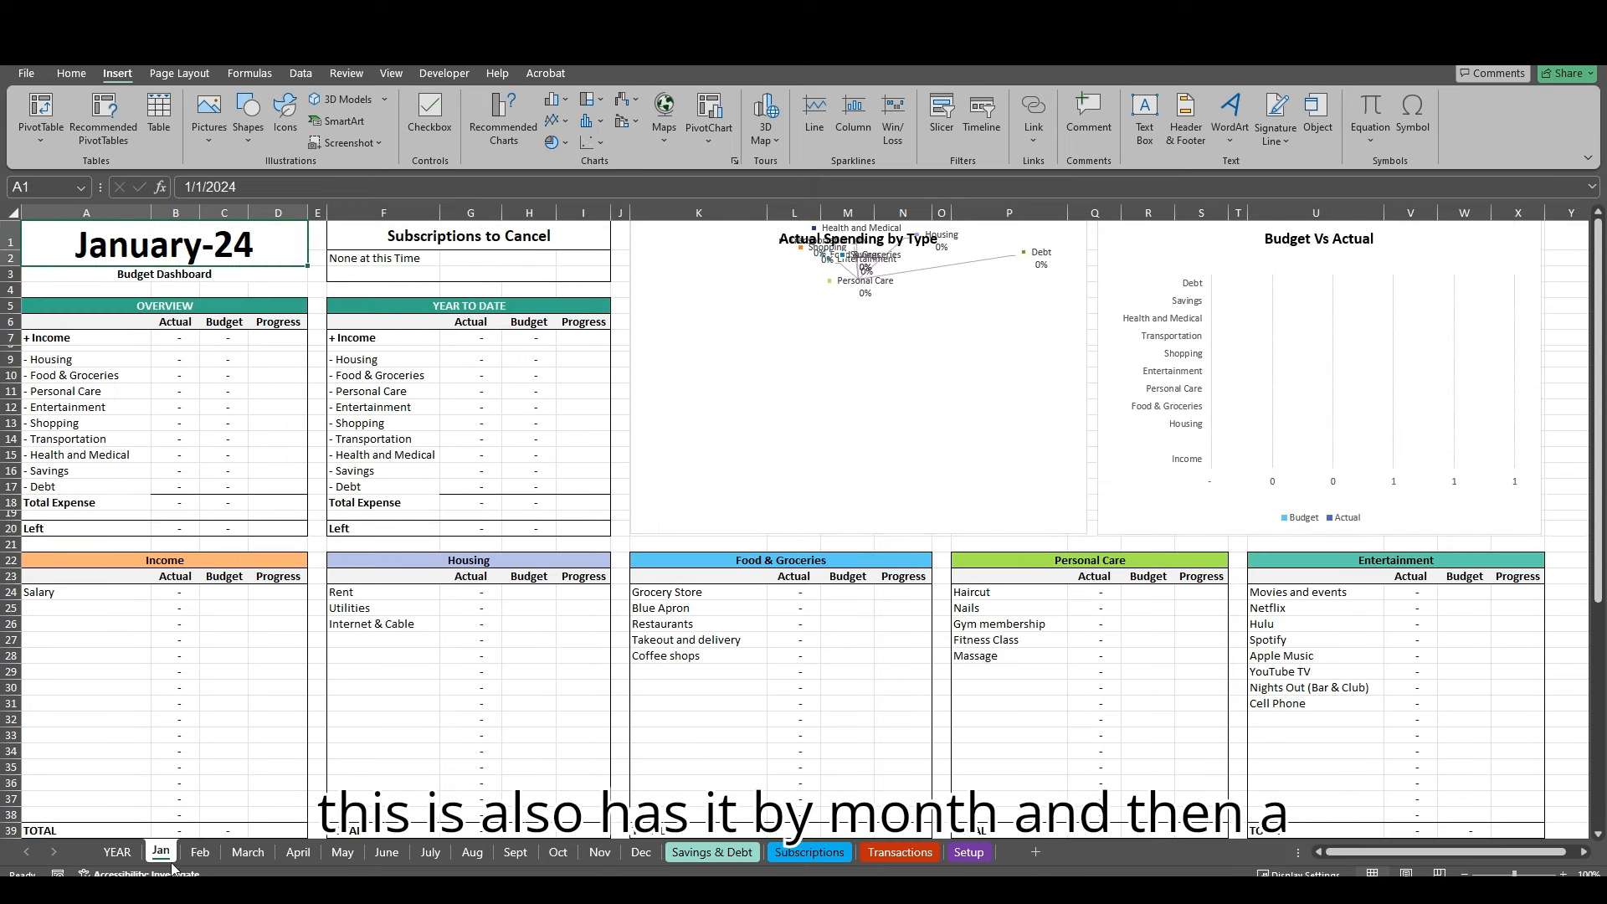
click(116, 852)
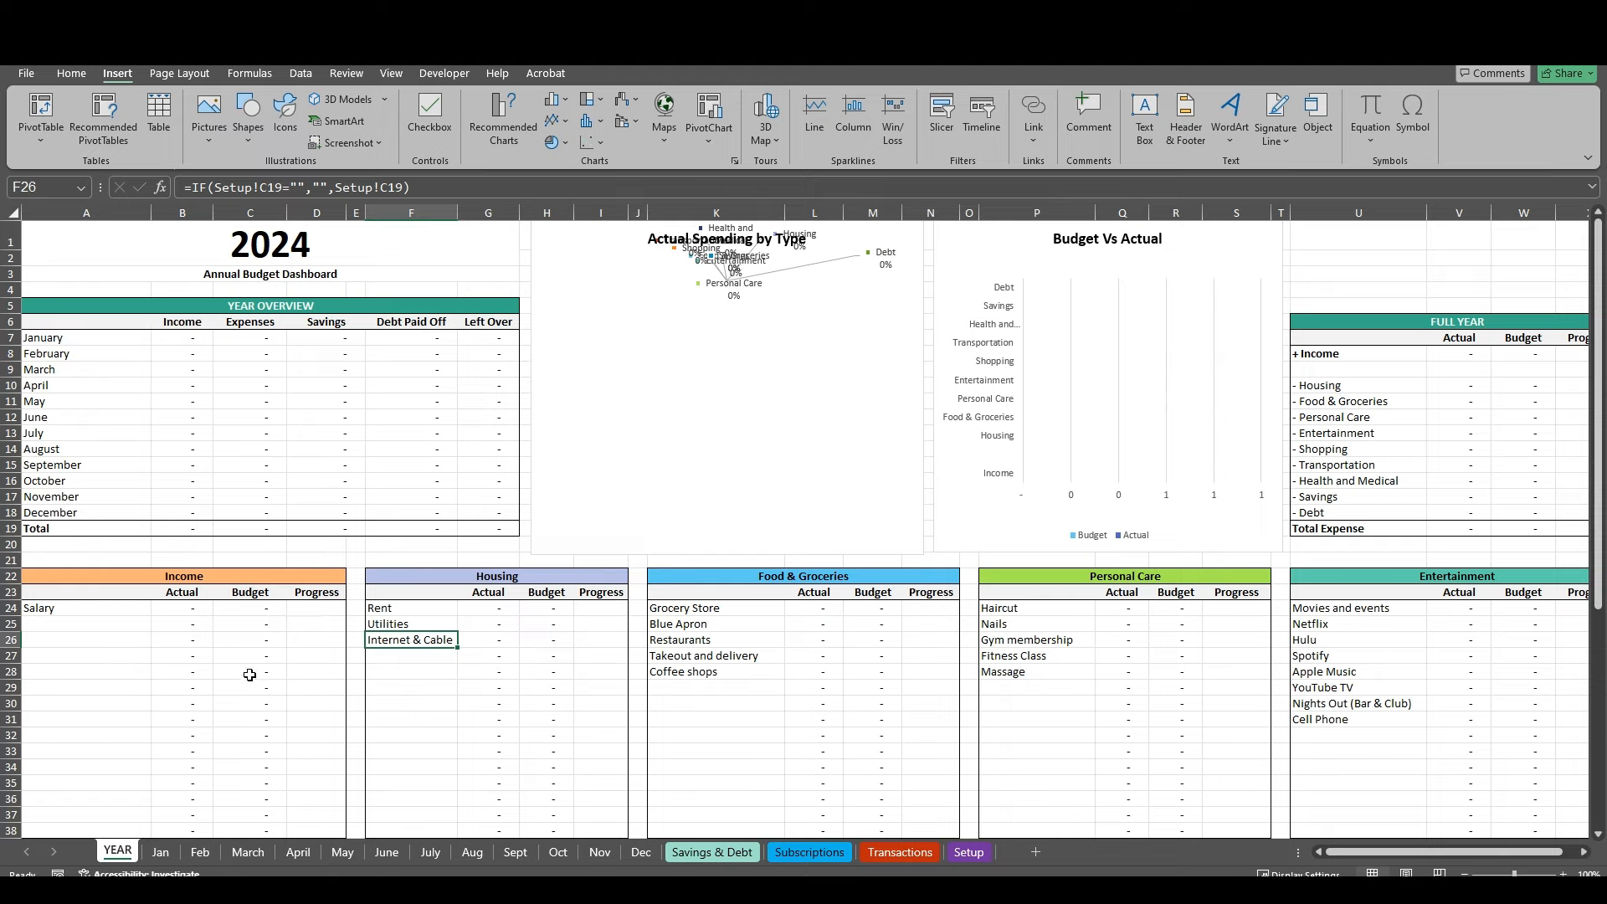
click(159, 852)
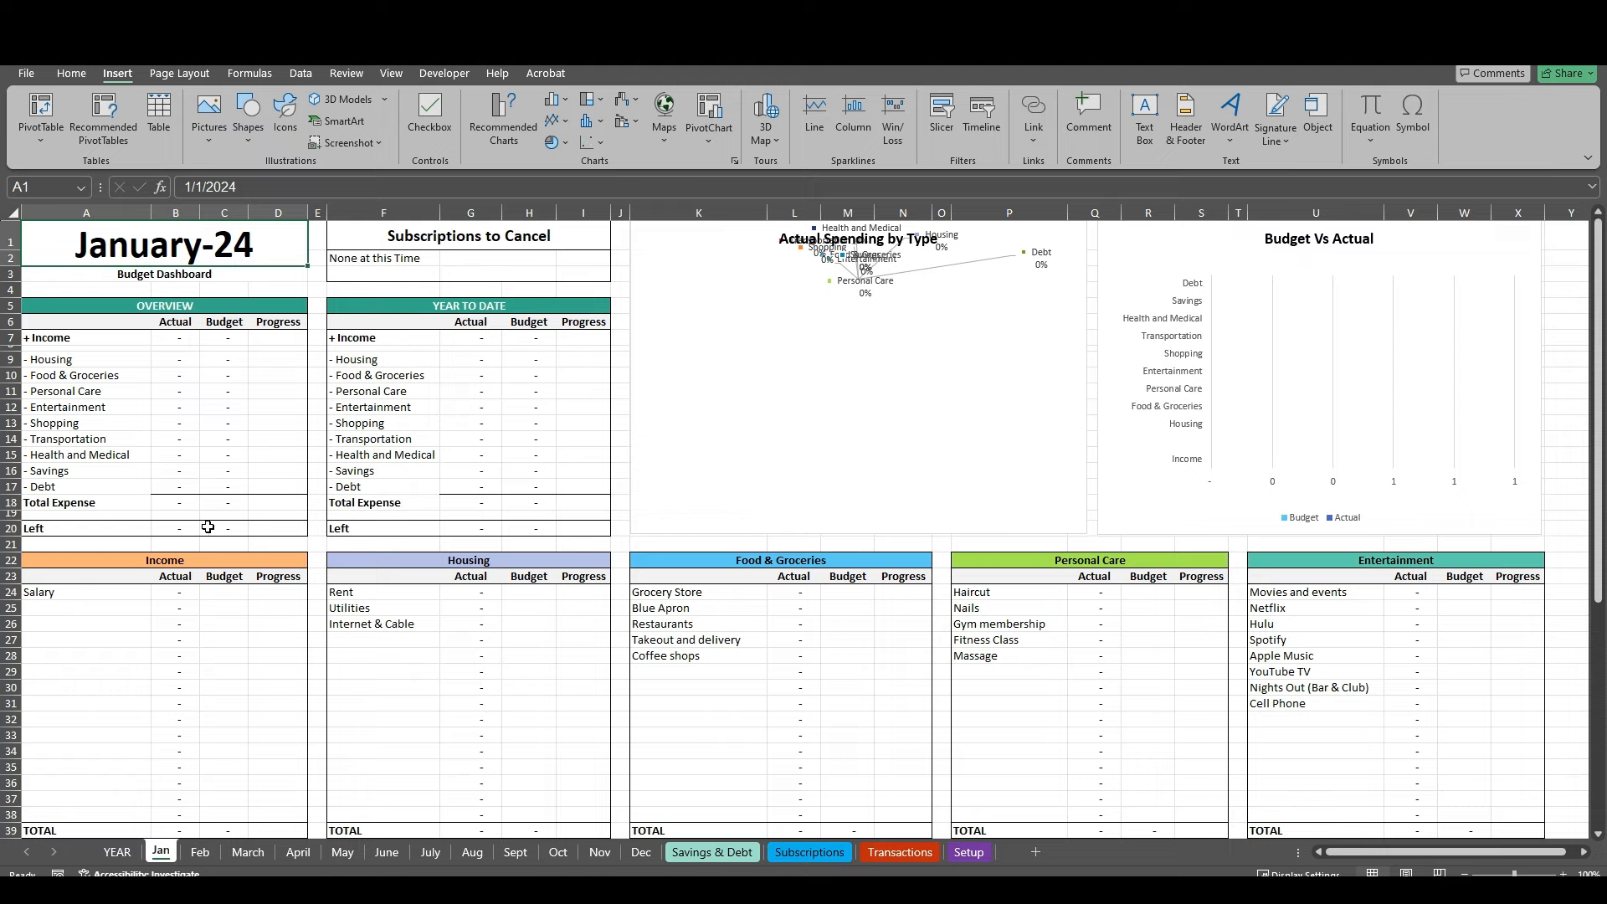
click(202, 562)
click(477, 561)
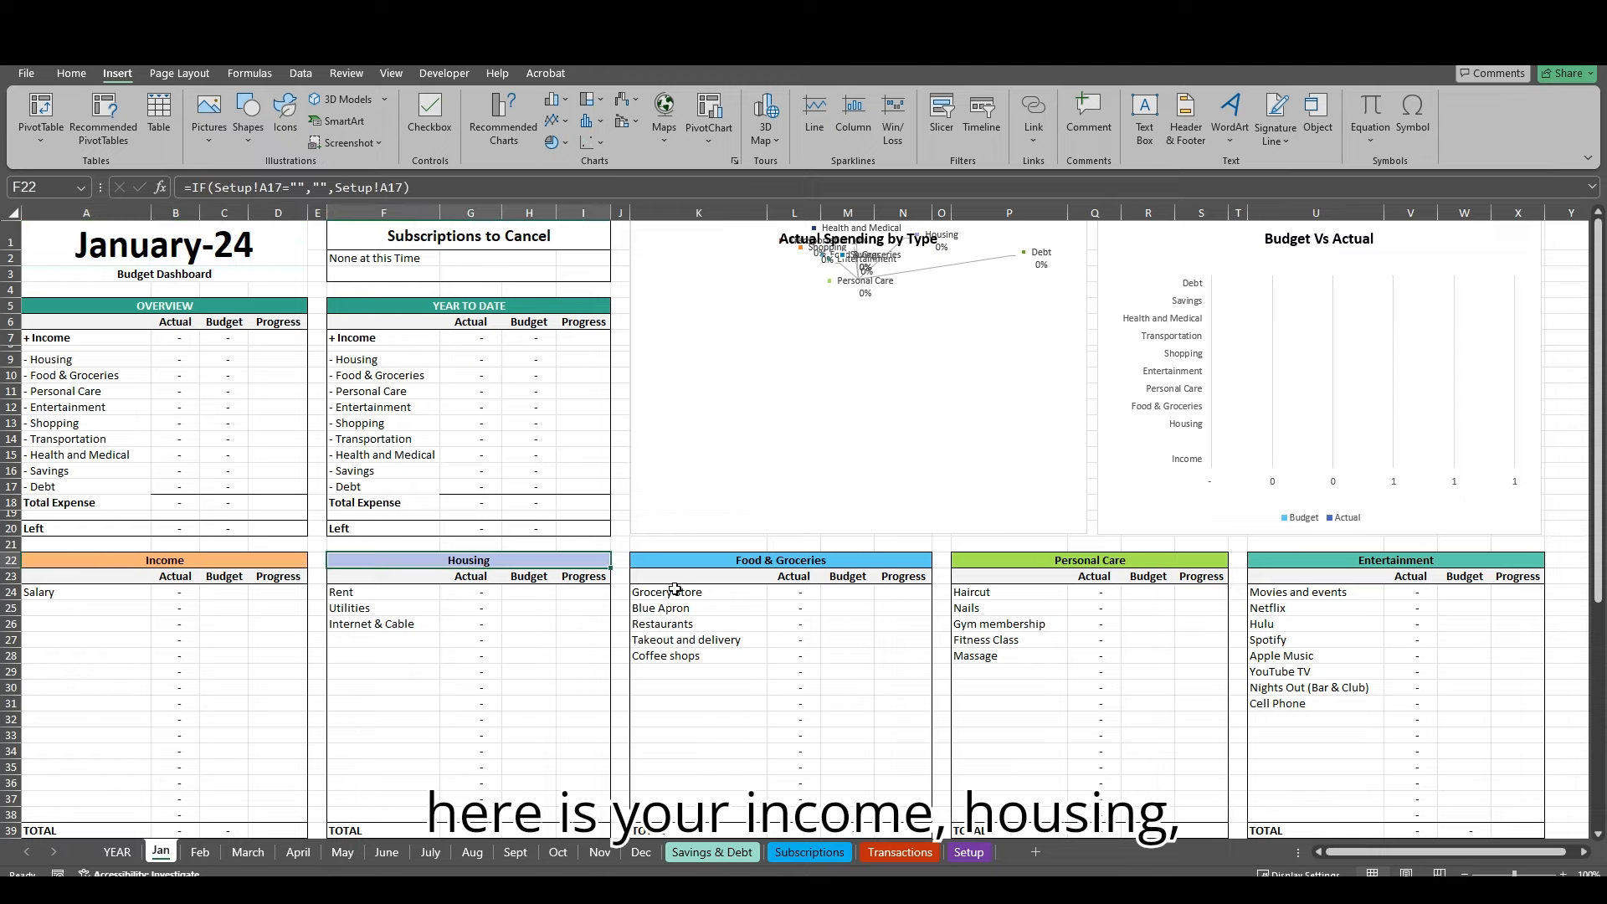
click(846, 560)
click(1078, 562)
click(1372, 563)
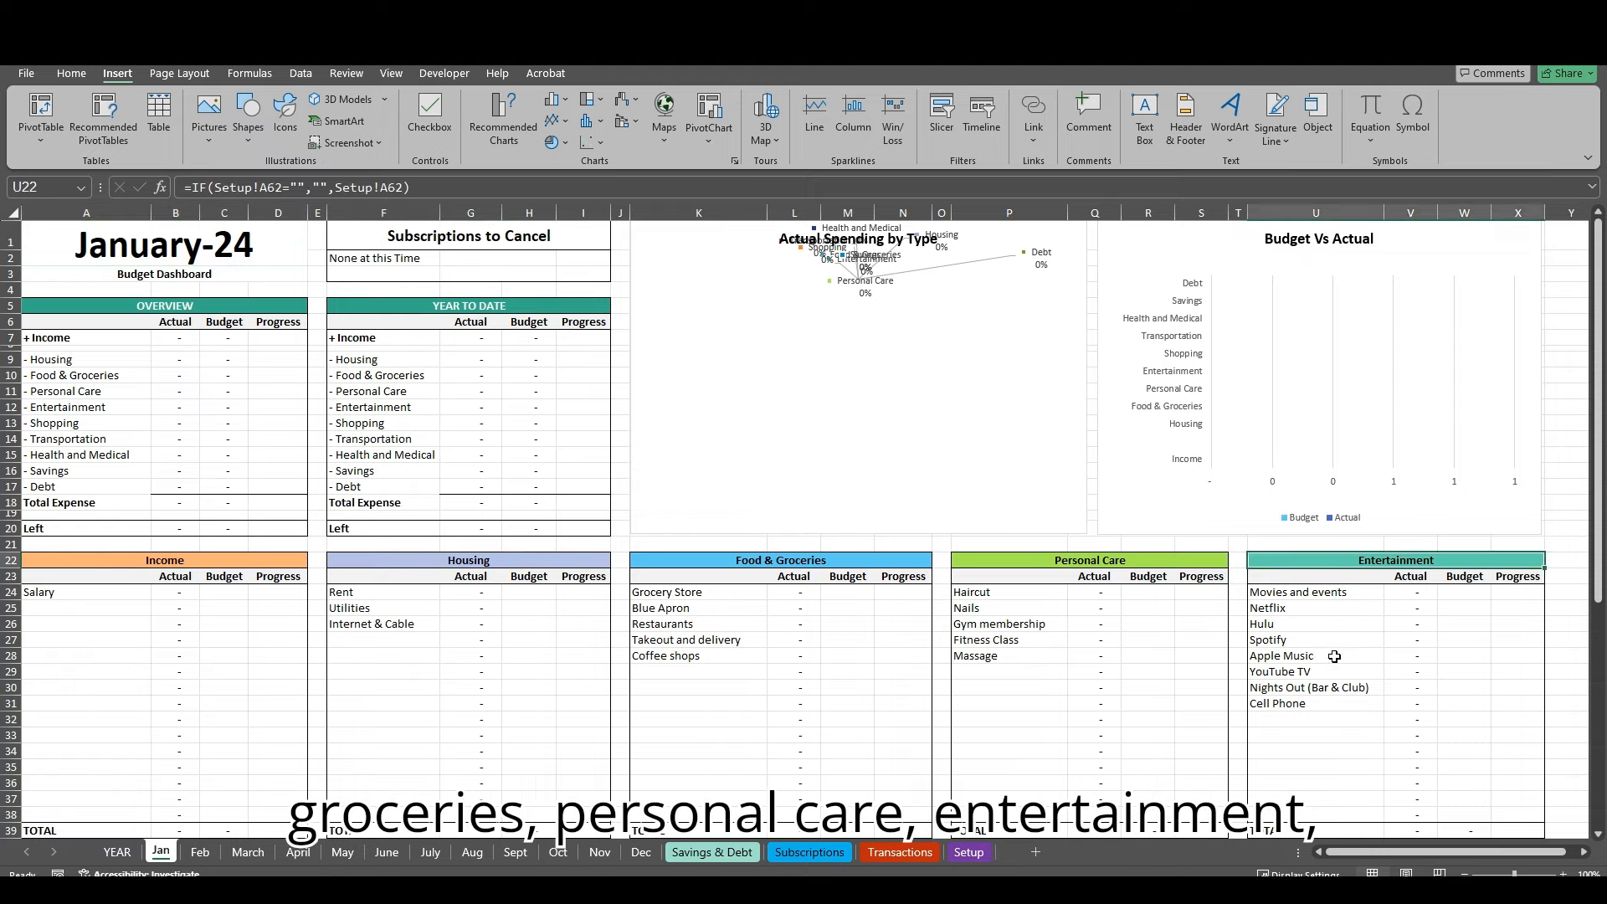
scroll(1334, 656, down, 4)
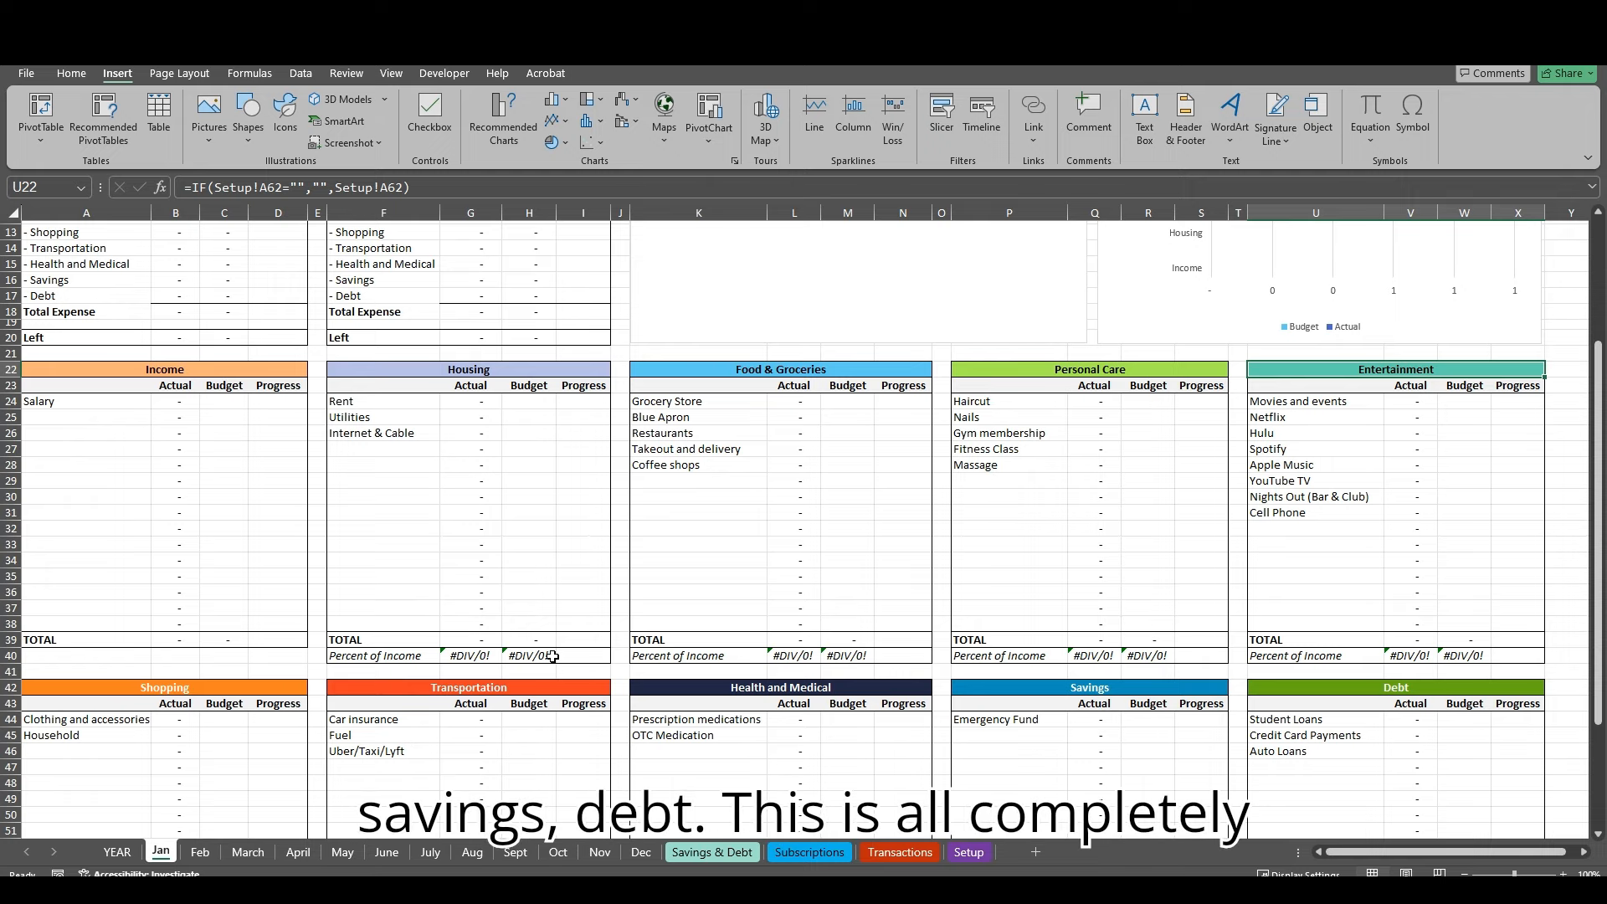
scroll(534, 700, up, 4)
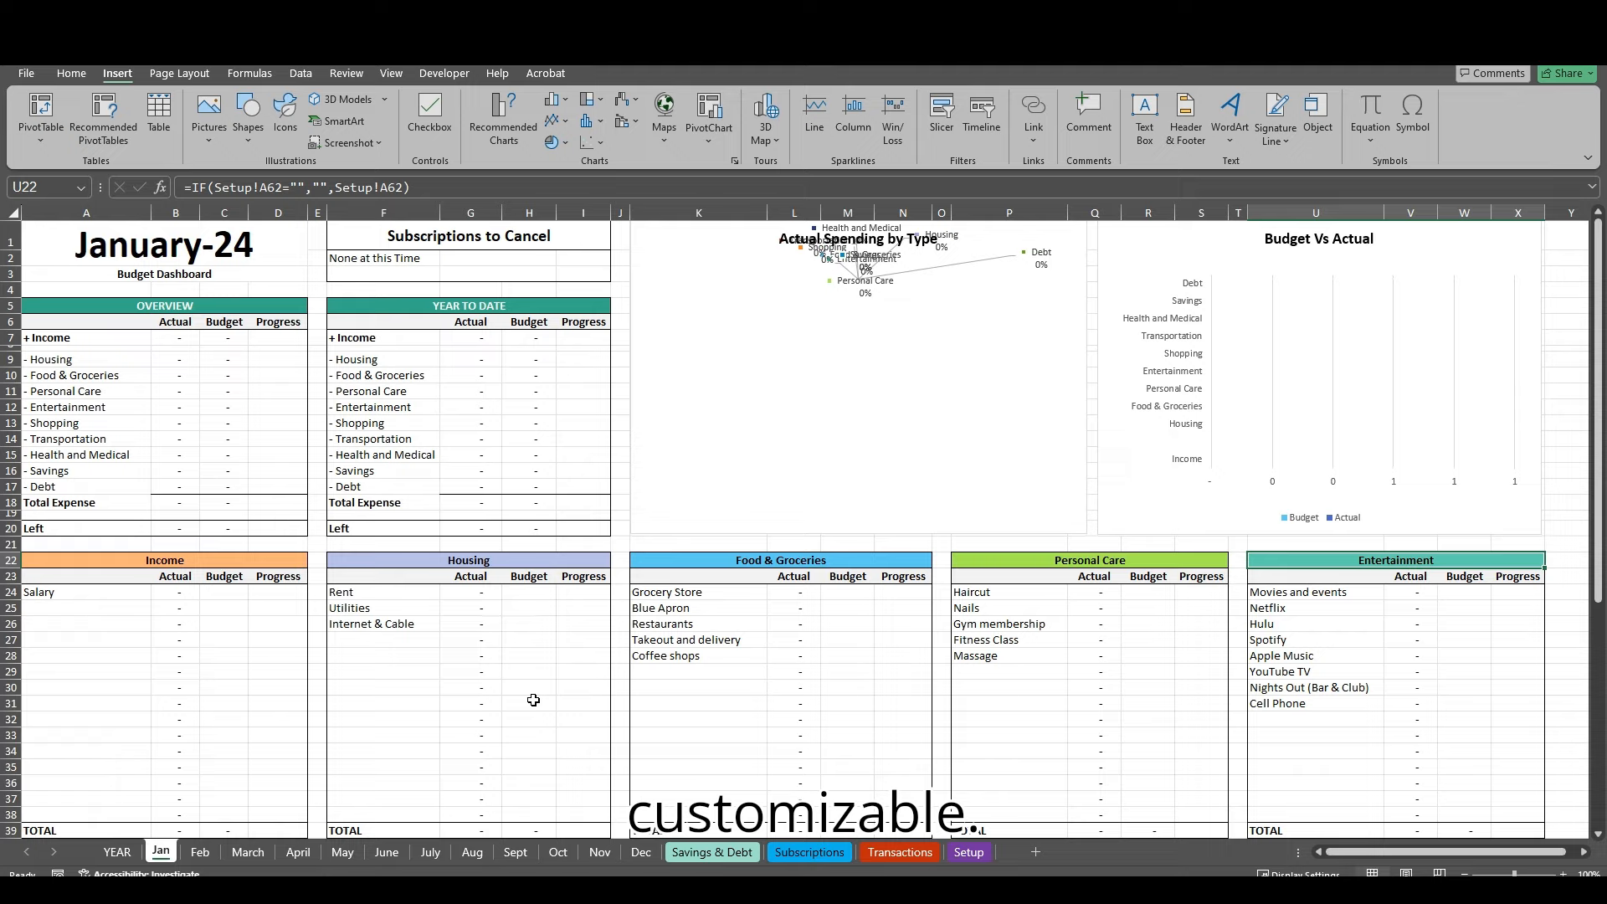
scroll(473, 559, down, 2)
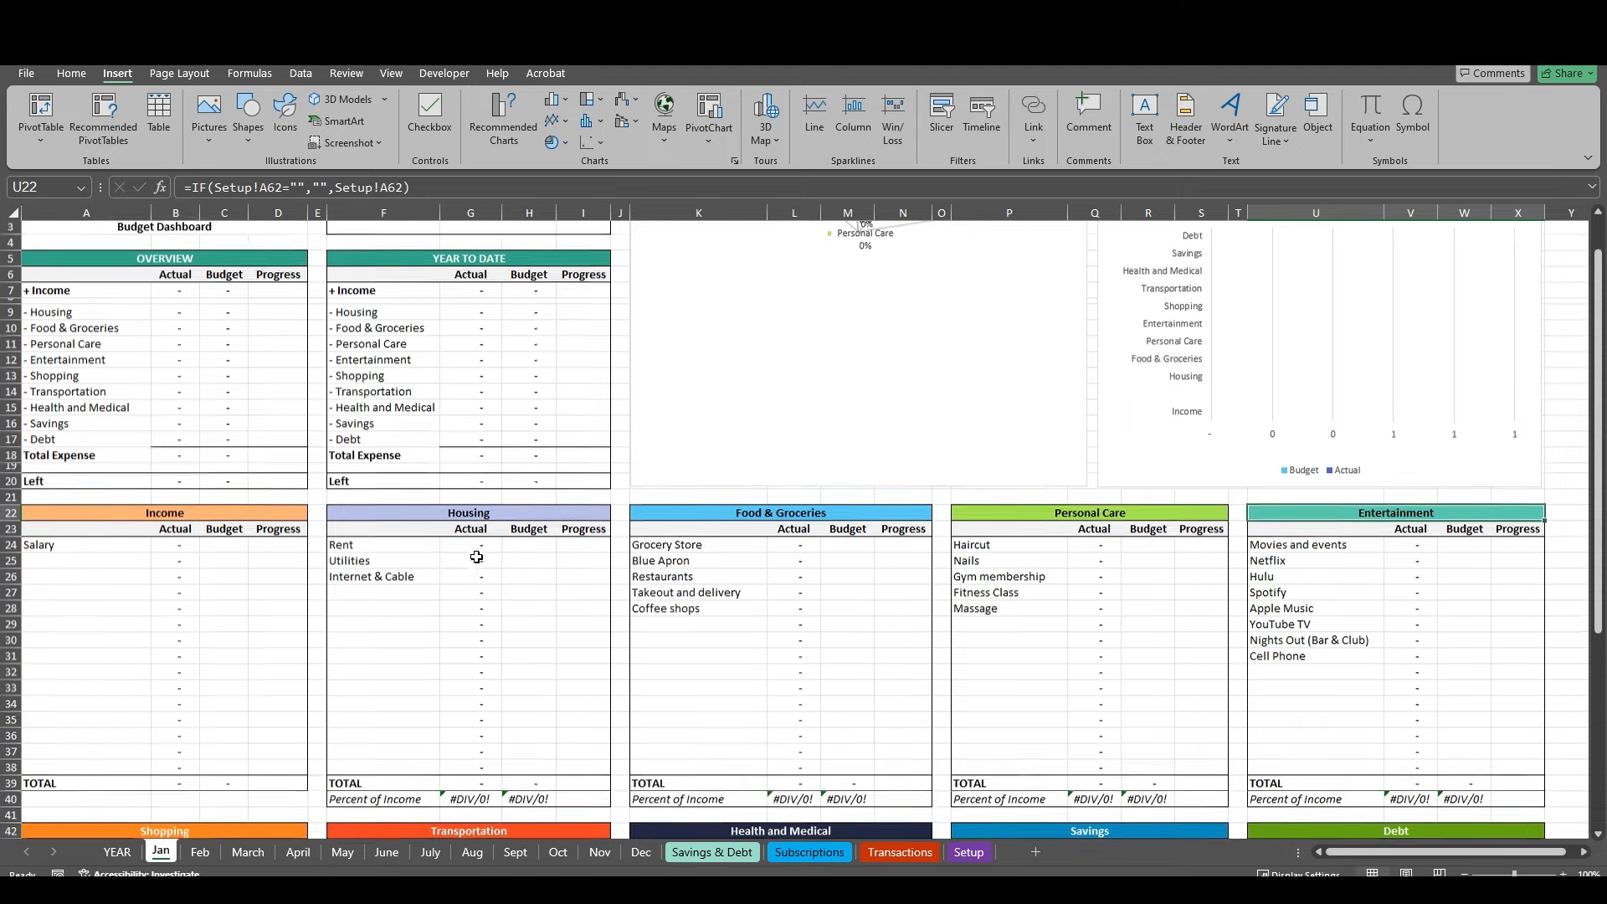
scroll(226, 491, up, 2)
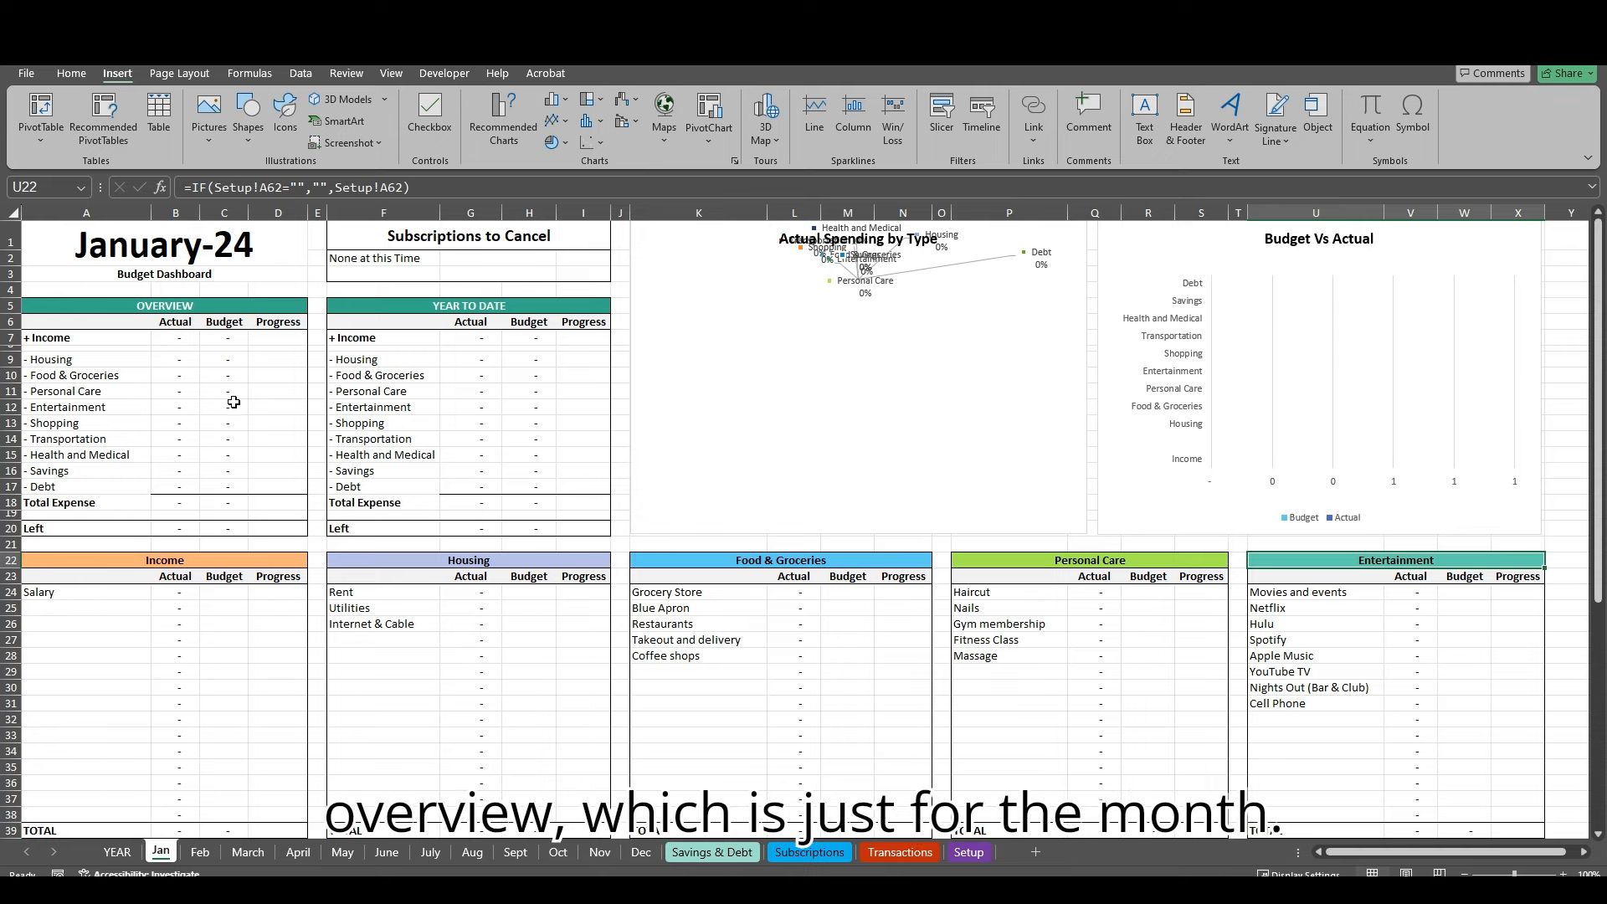
Step: View the February and June dashboards and compare June's categories with the Income and Housing category cells on the Setup sheet
click(200, 851)
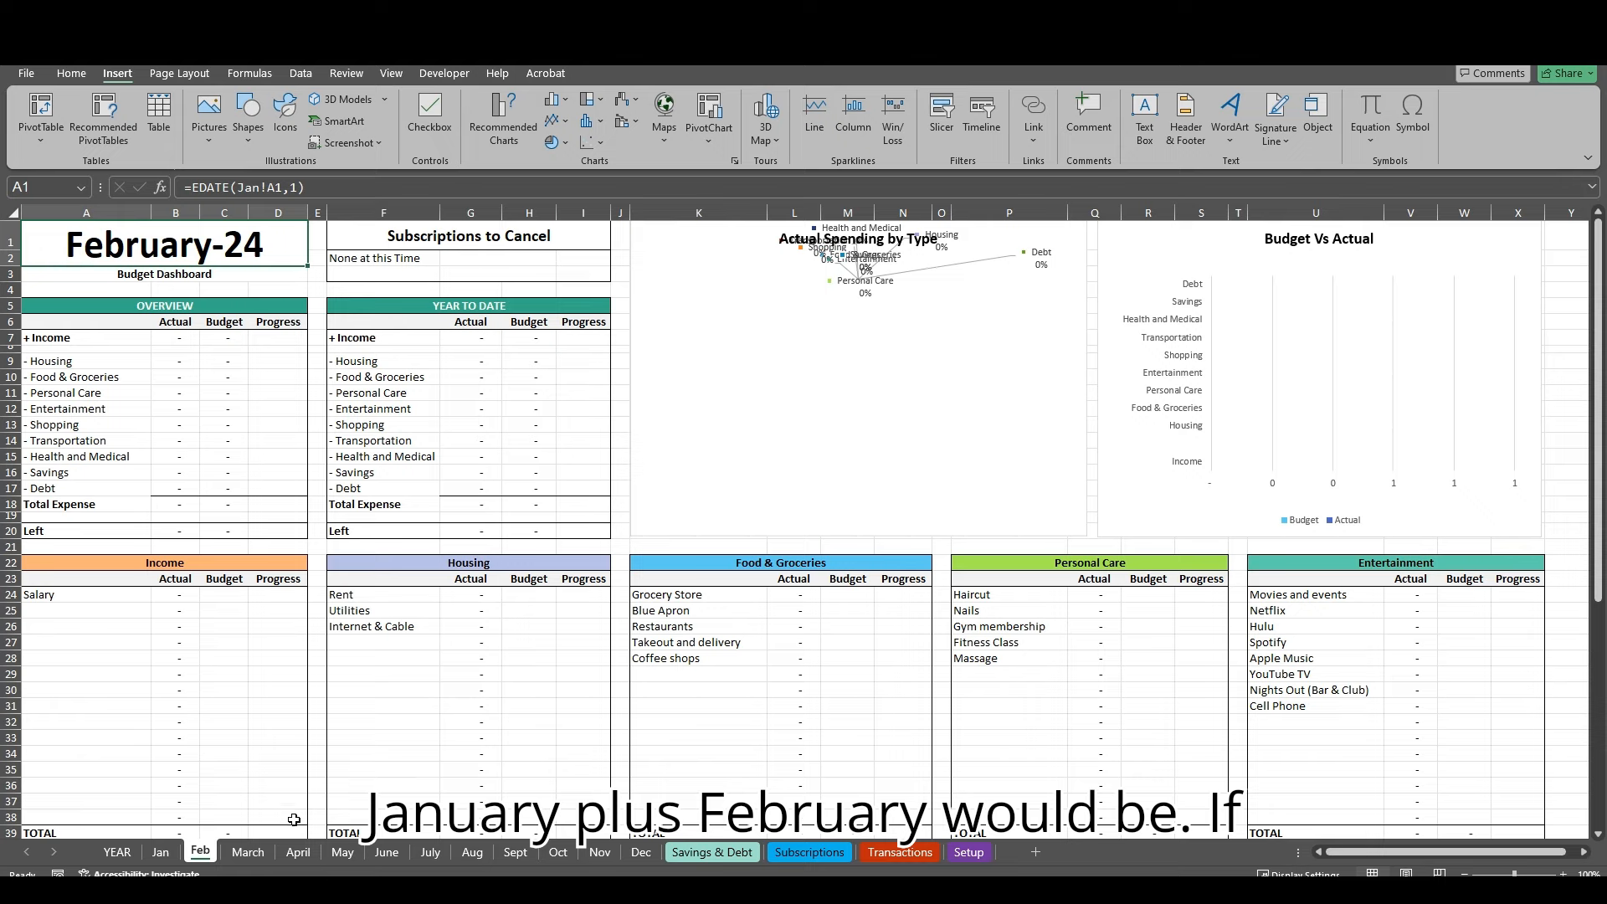
click(386, 851)
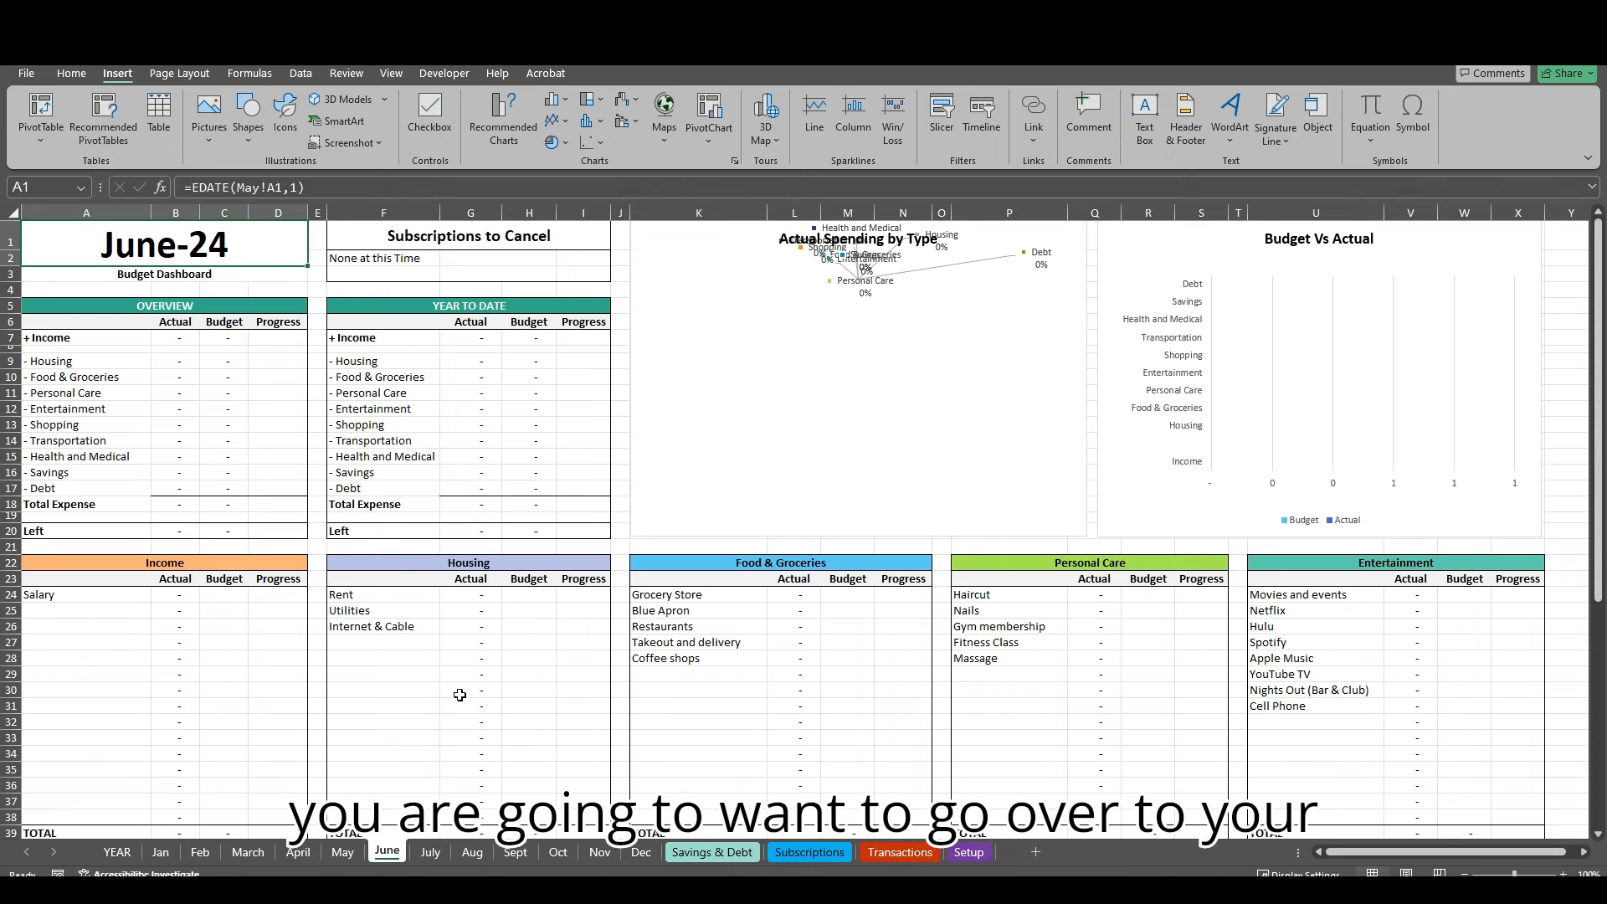
click(969, 852)
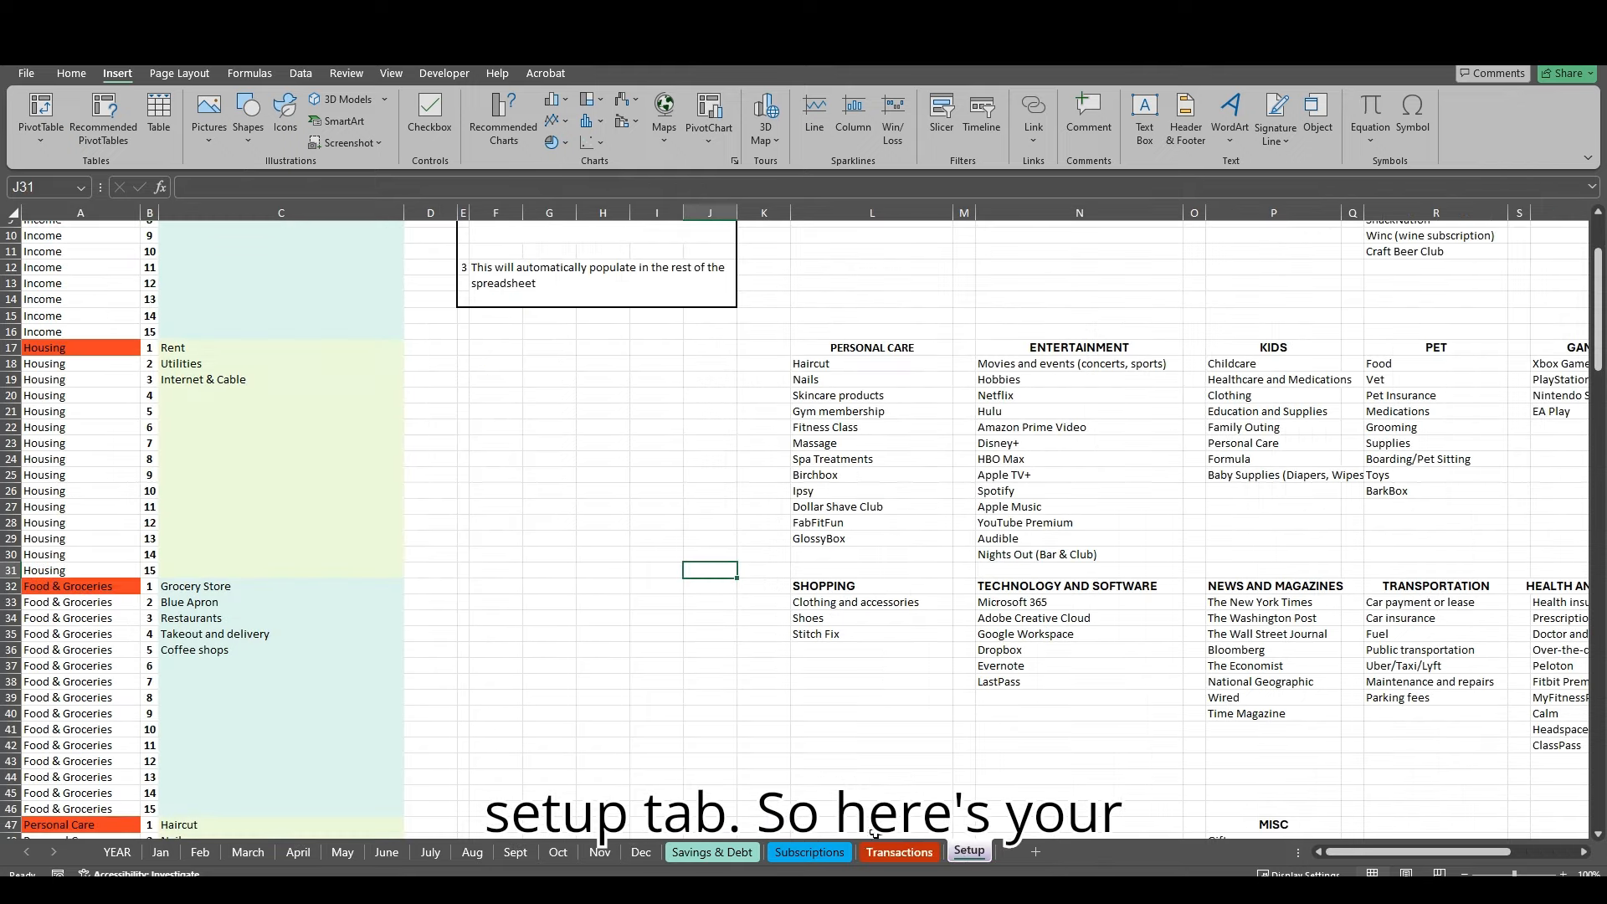
scroll(12, 283, up, 3)
click(40, 251)
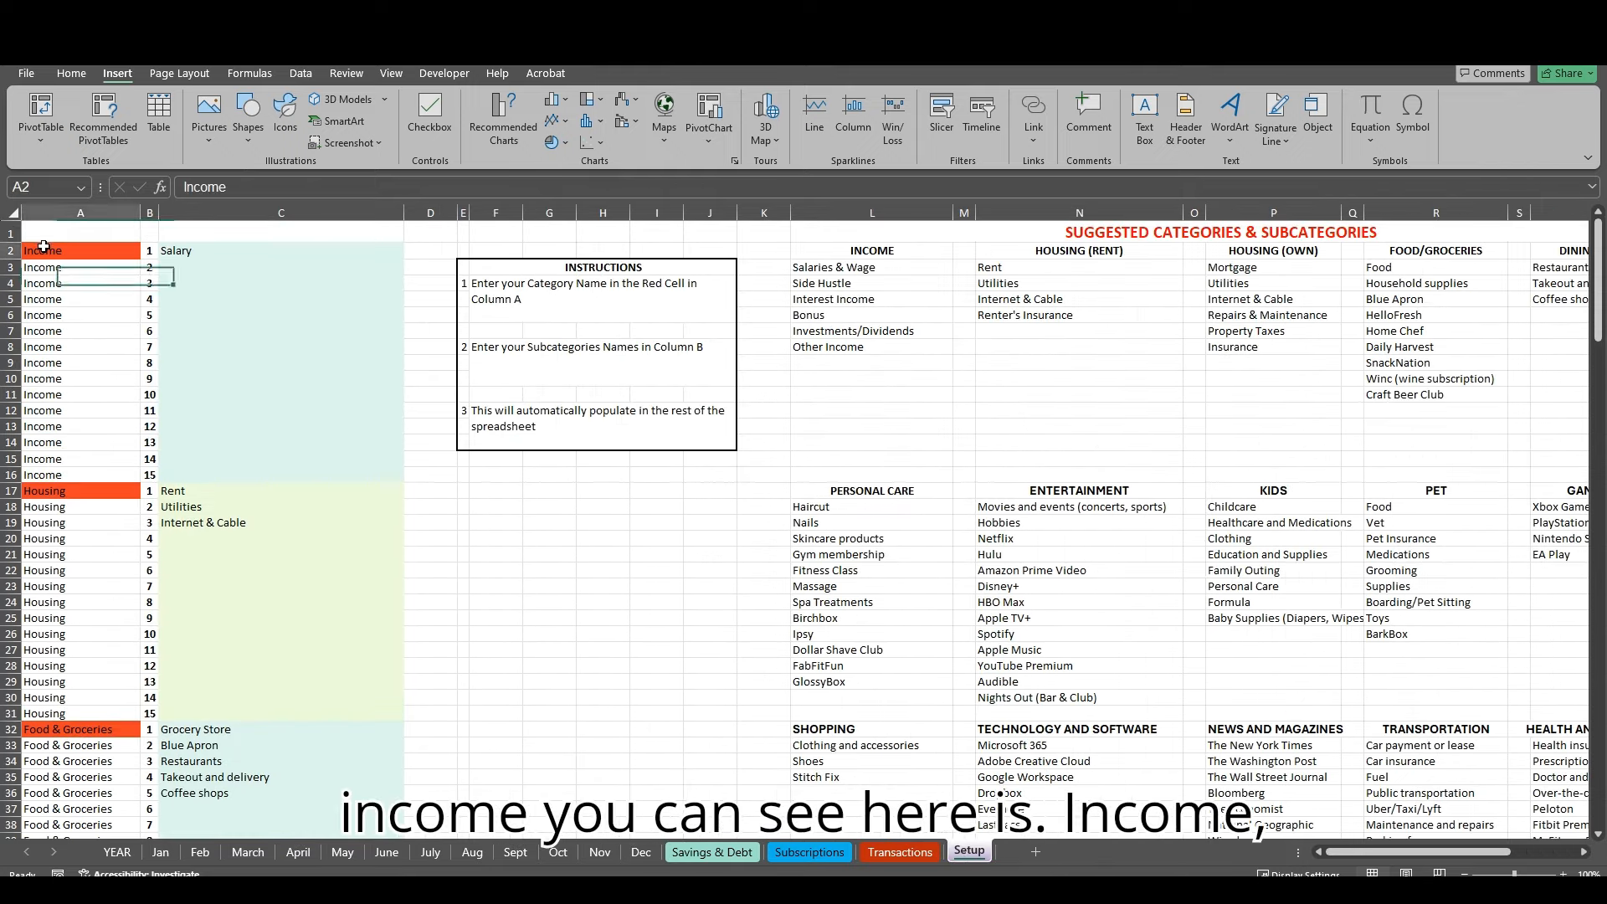
click(386, 852)
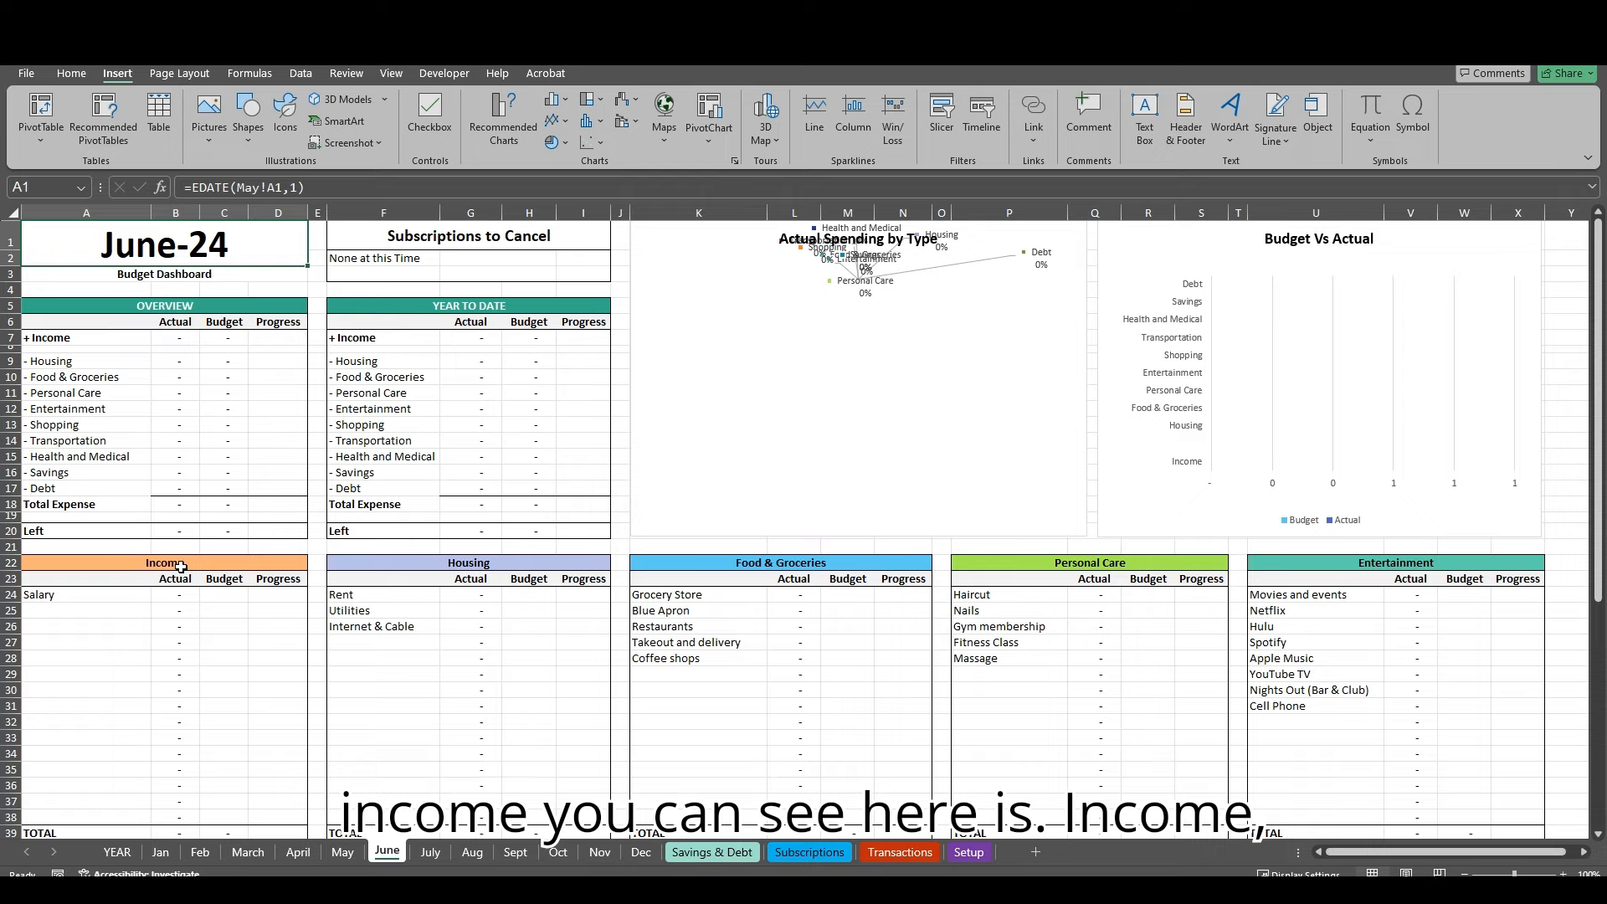
click(965, 853)
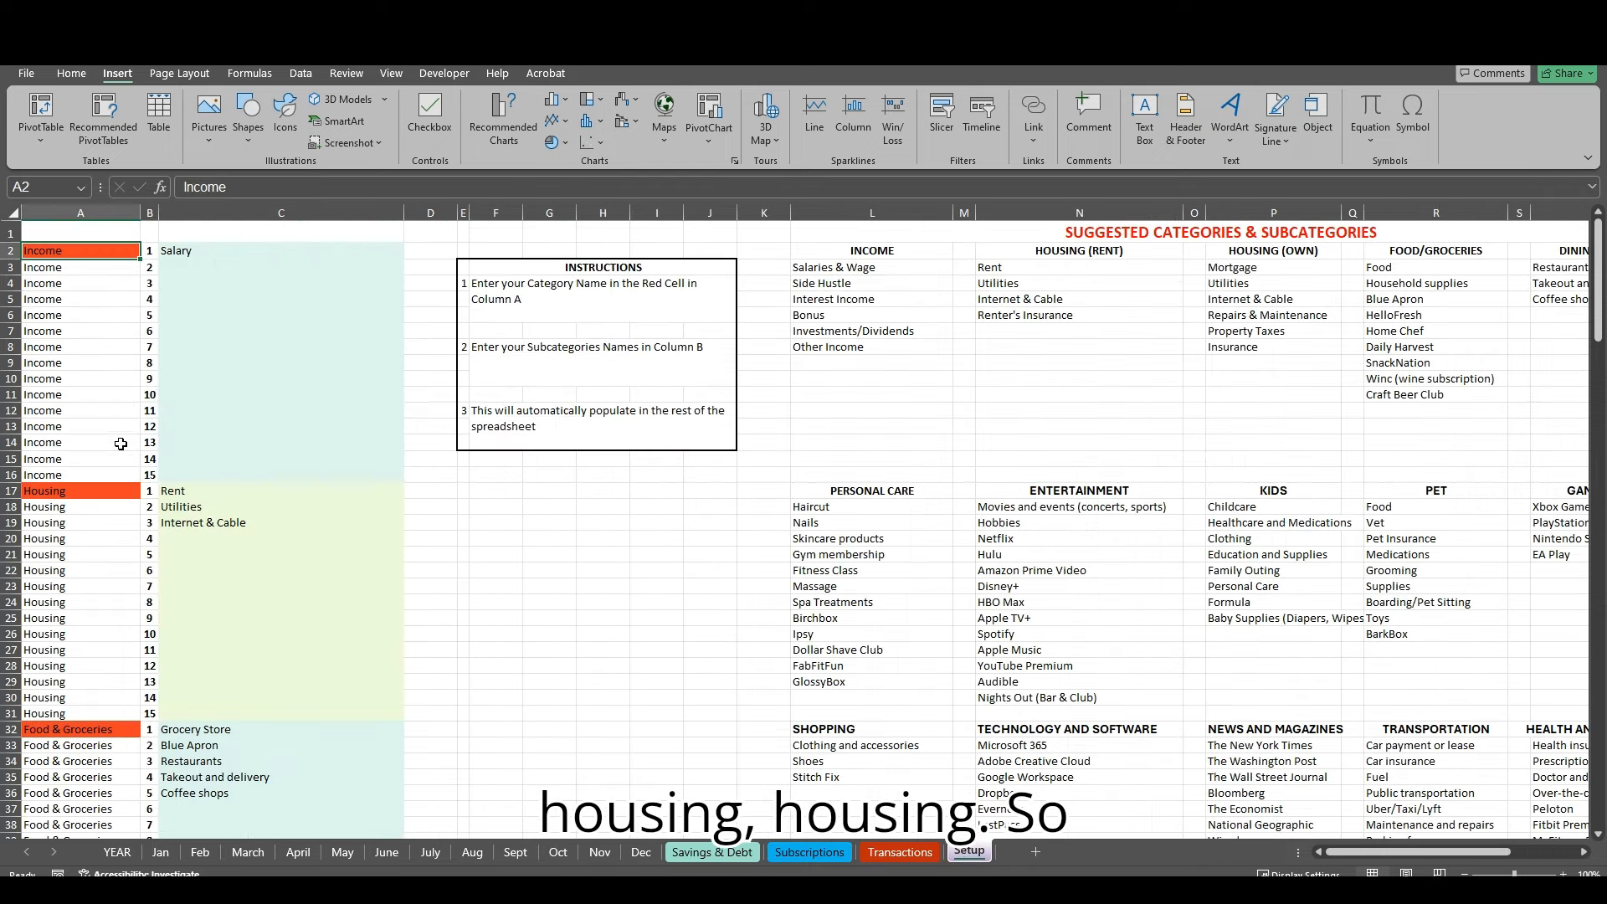
click(103, 493)
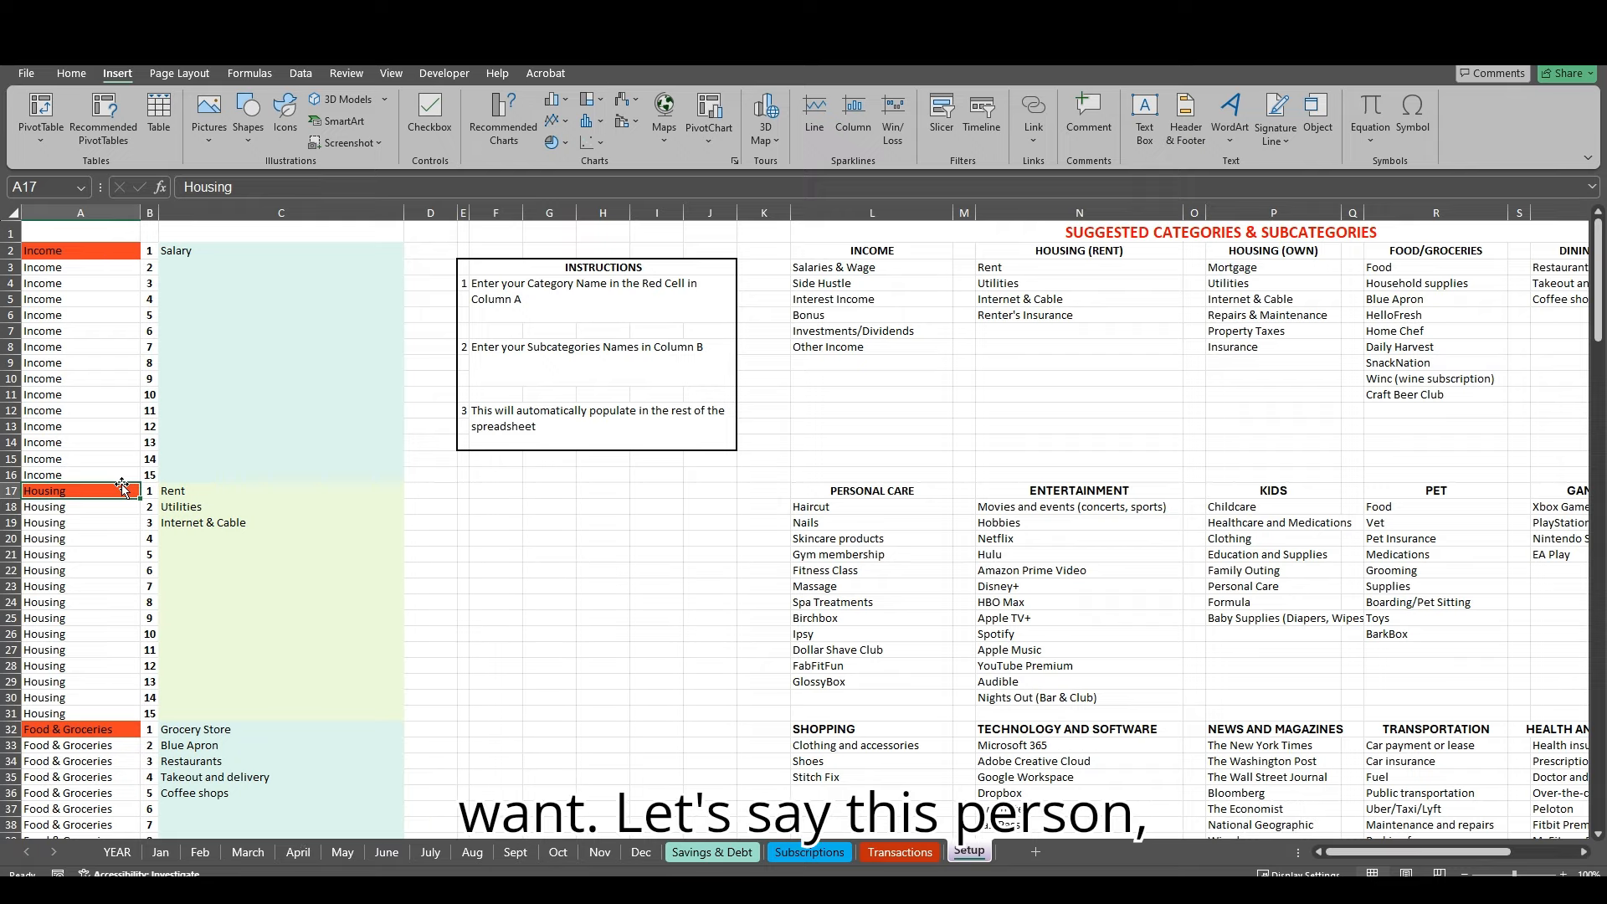
Step: Rename the Shopping category to Kid in the Setup sheet's category column
scroll(204, 506, down, 9)
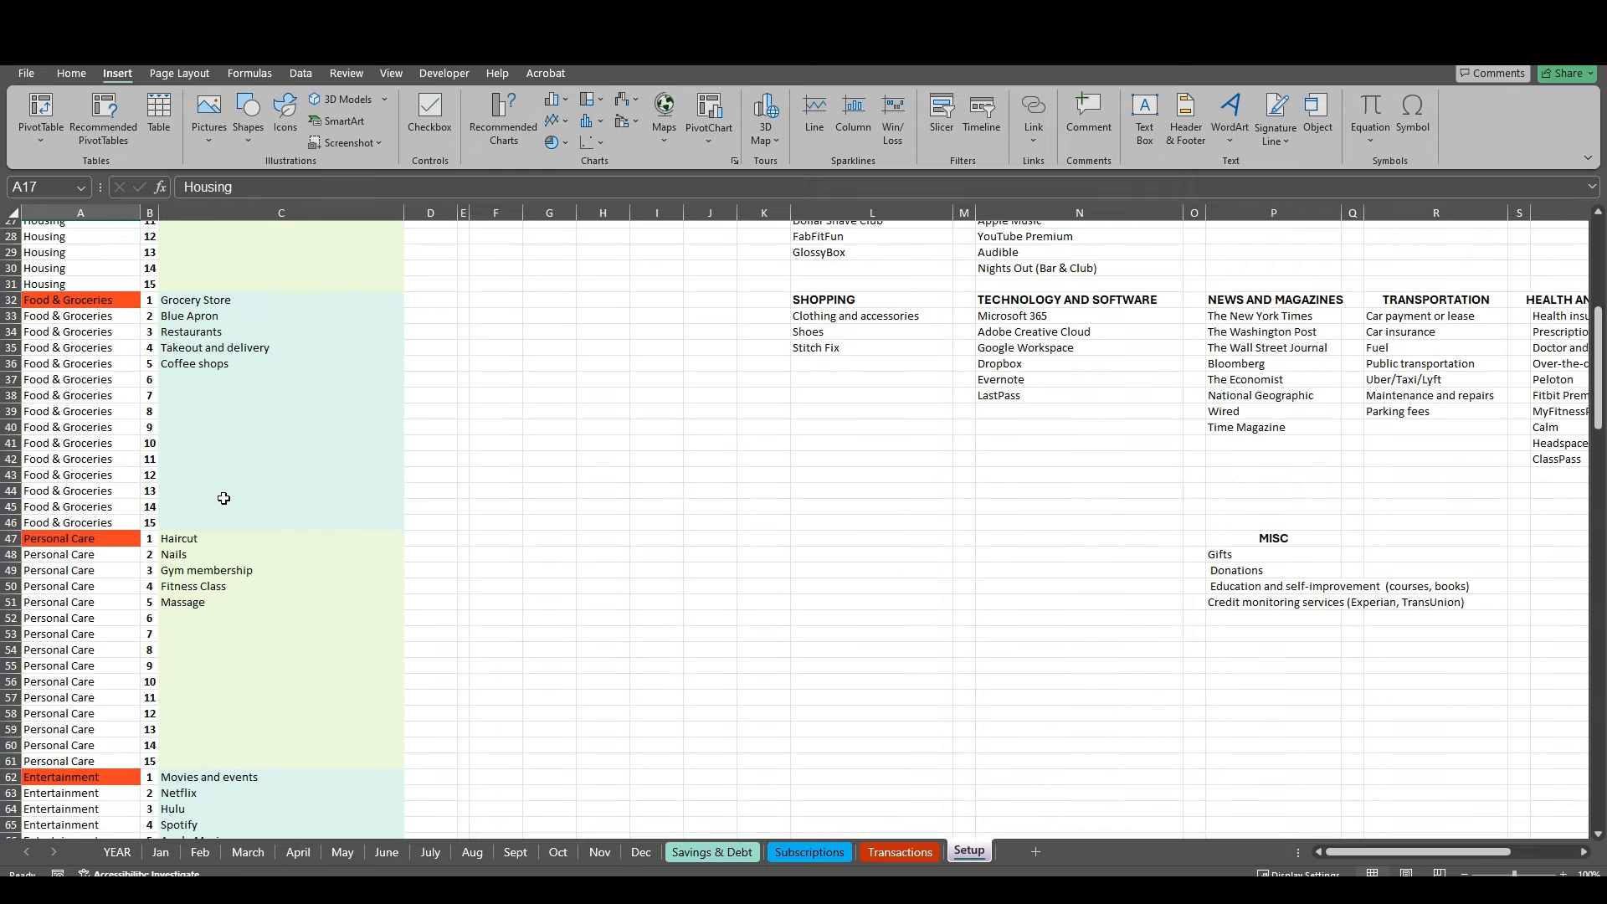
scroll(223, 498, down, 11)
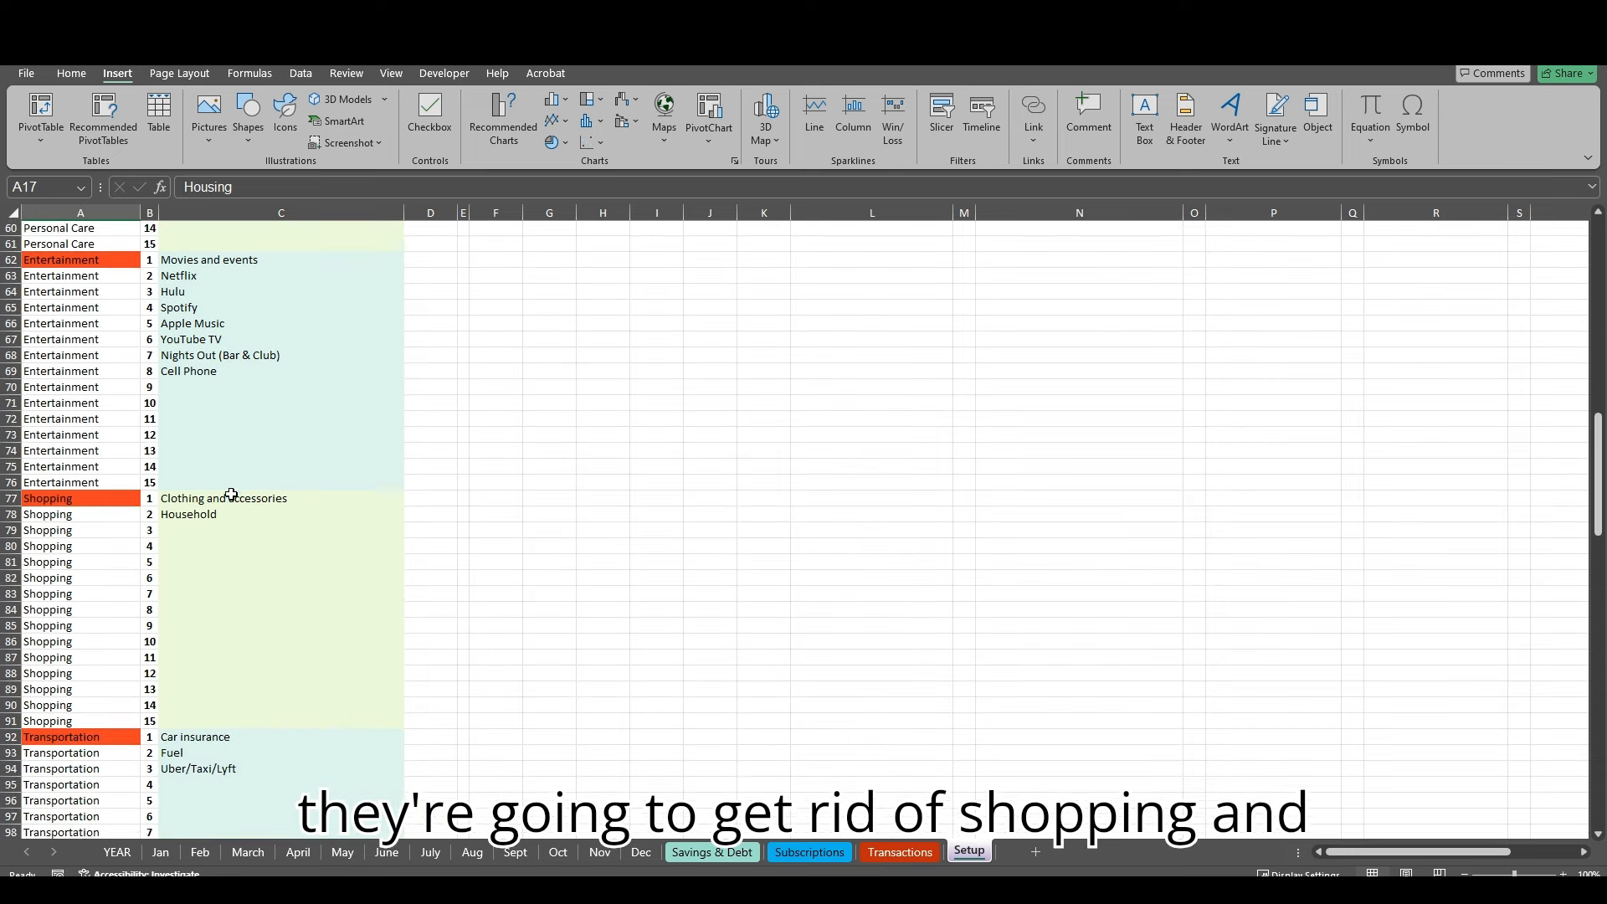
click(87, 491)
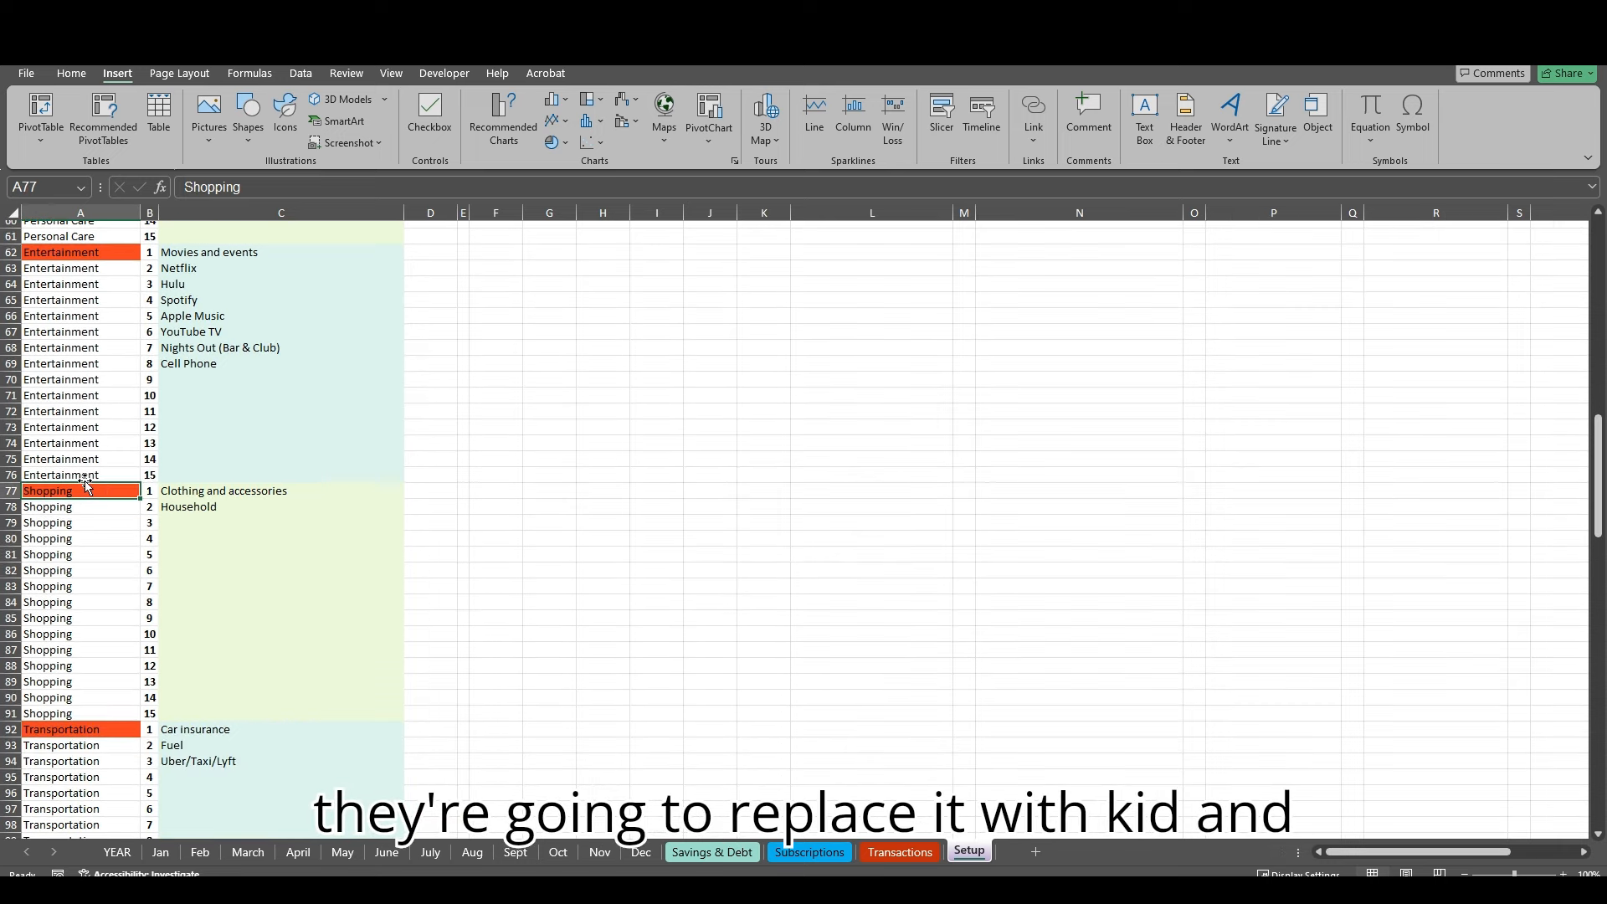
text(Kid)
key(Tab)
key(Tab)
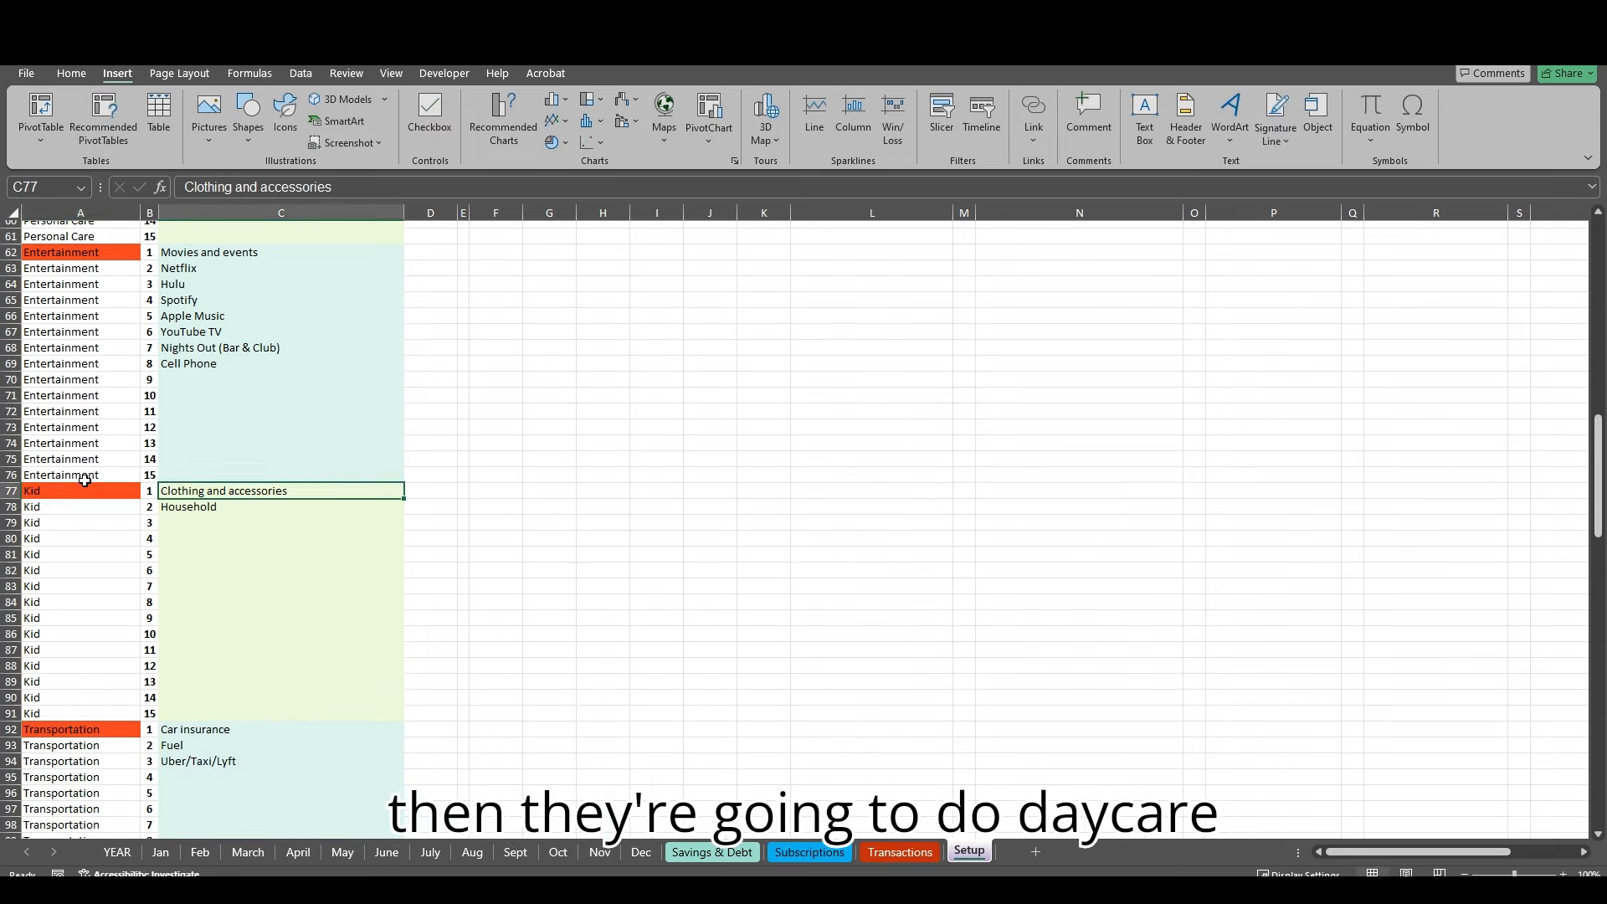
Step: Replace the first two subcategories of the Kid category with Daycare and Formula
text(Daycare)
key(Return)
text(Formula)
key(Return)
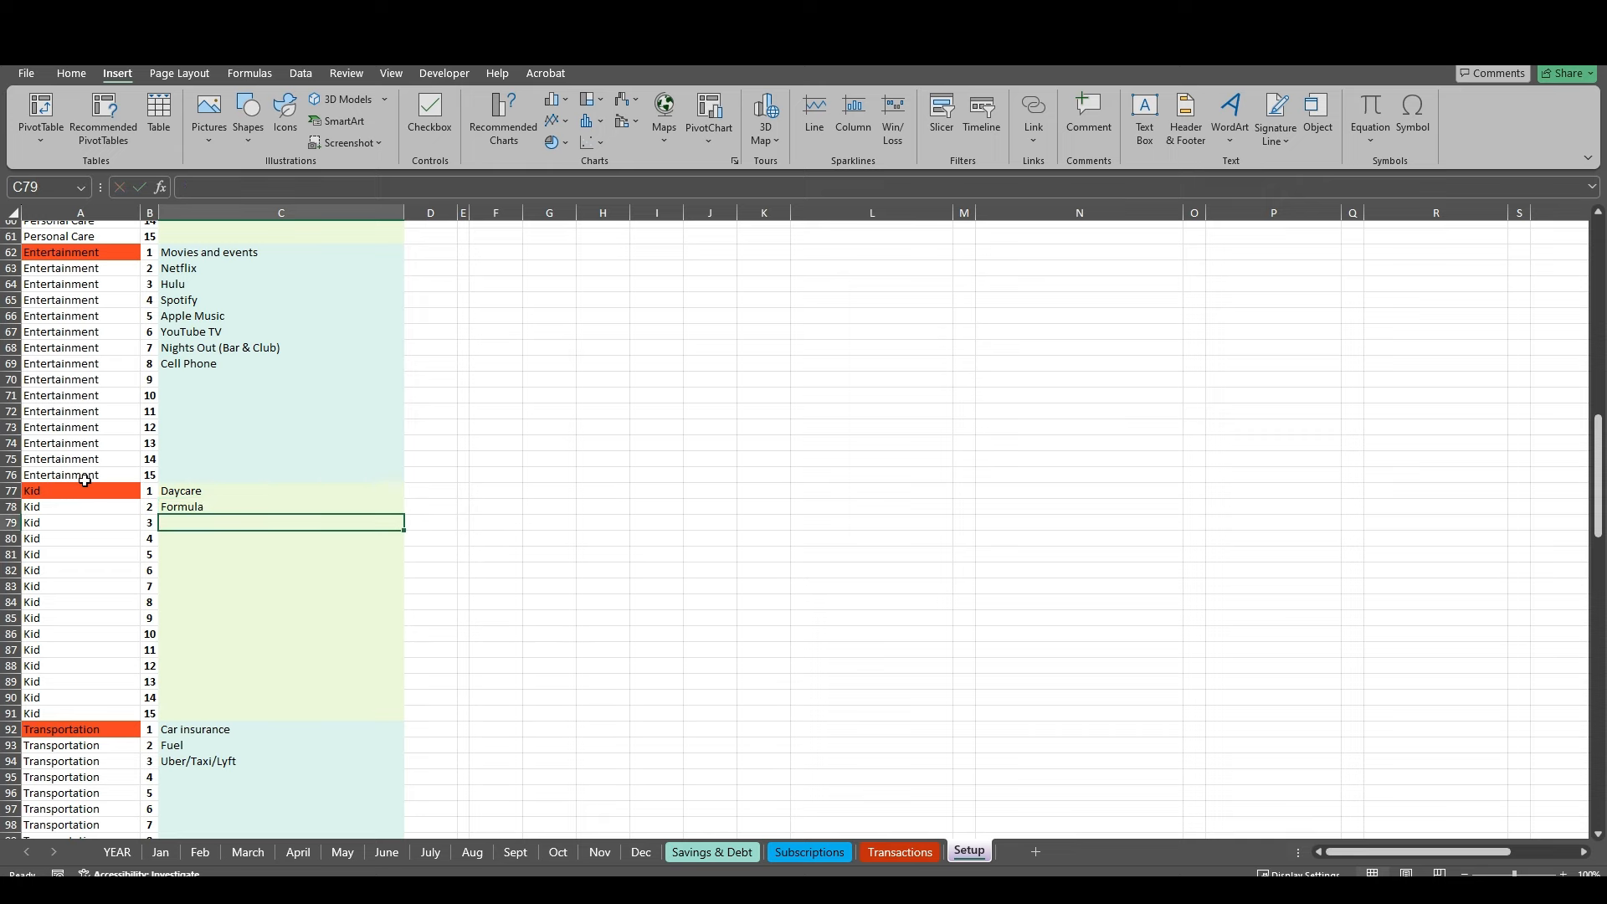
Step: Check the June dashboard's Kid table and its Daycare and Formula rows
scroll(334, 631, up, 5)
click(398, 854)
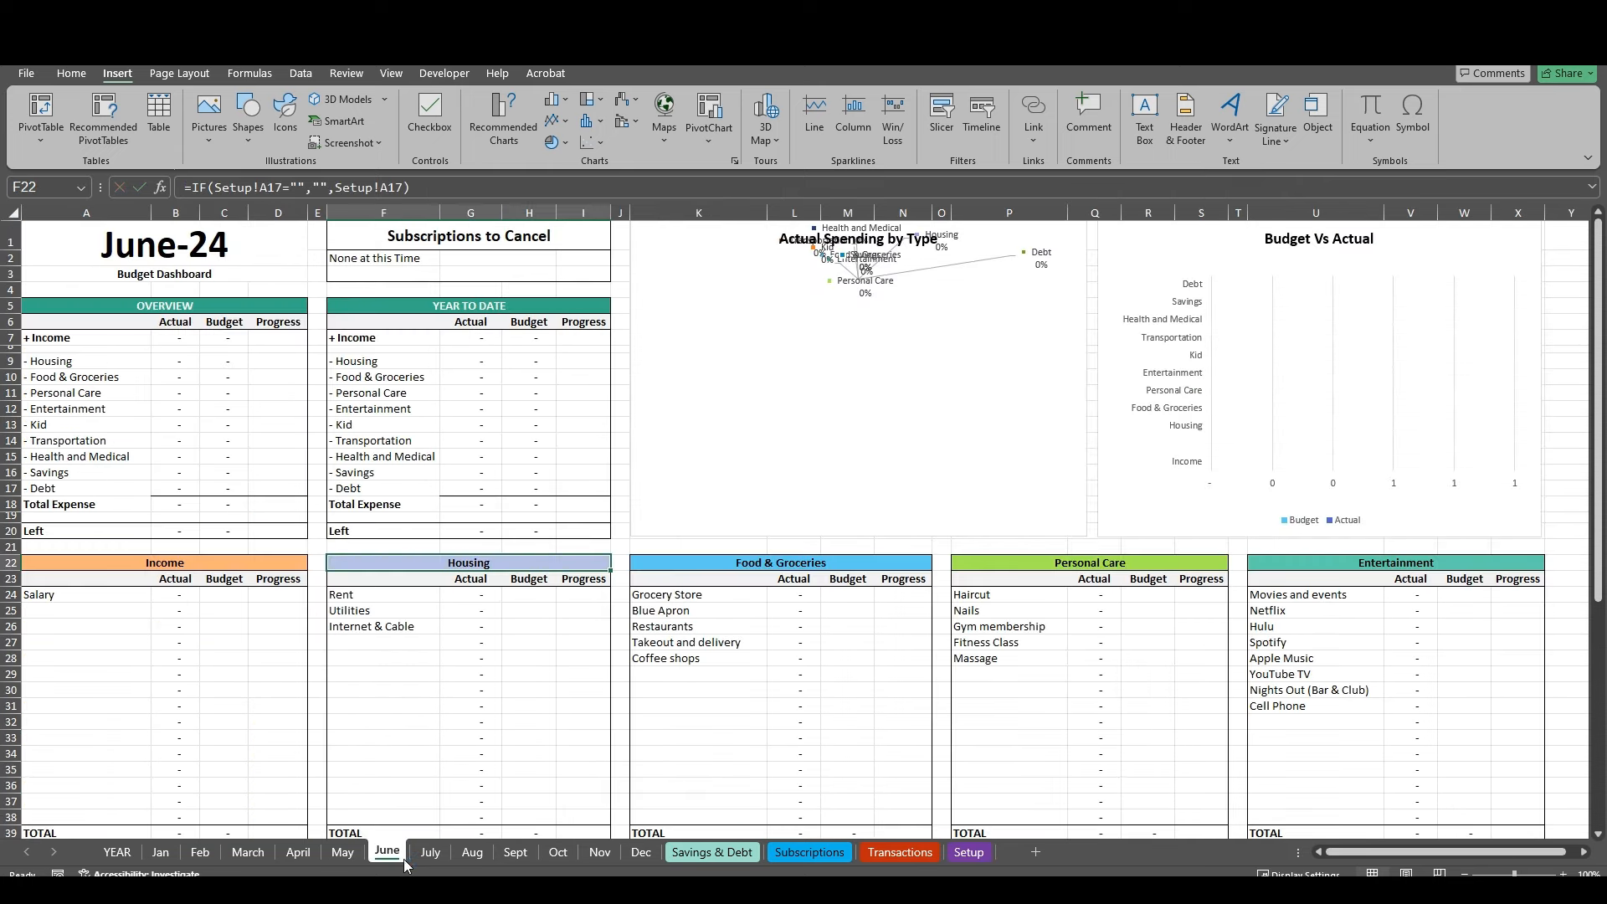
scroll(1222, 653, down, 7)
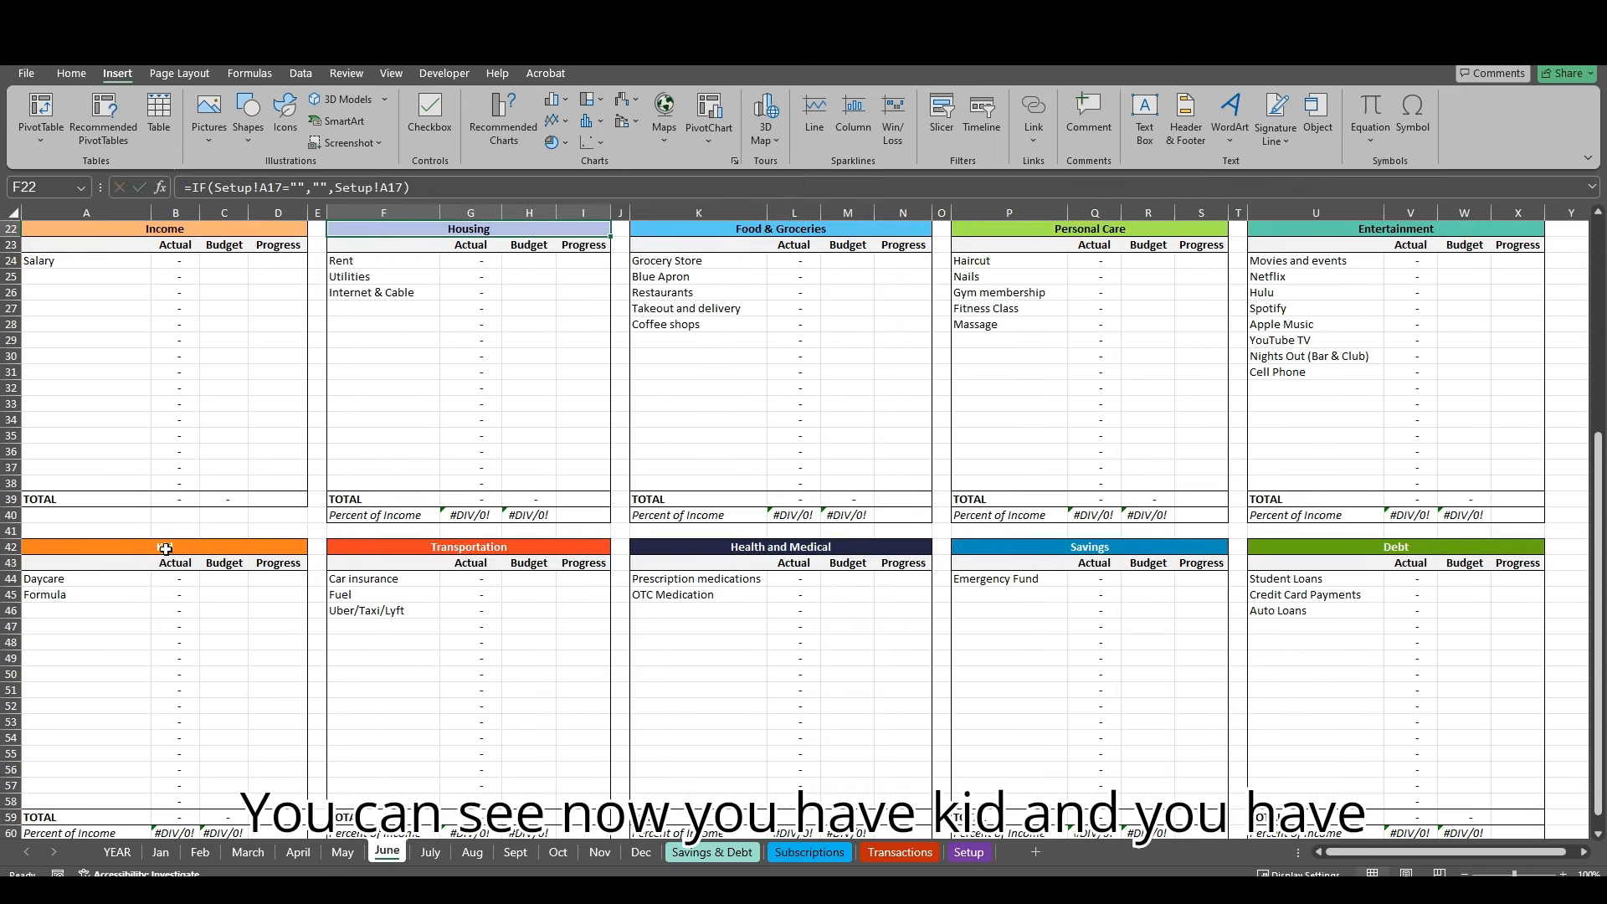
click(94, 580)
click(99, 602)
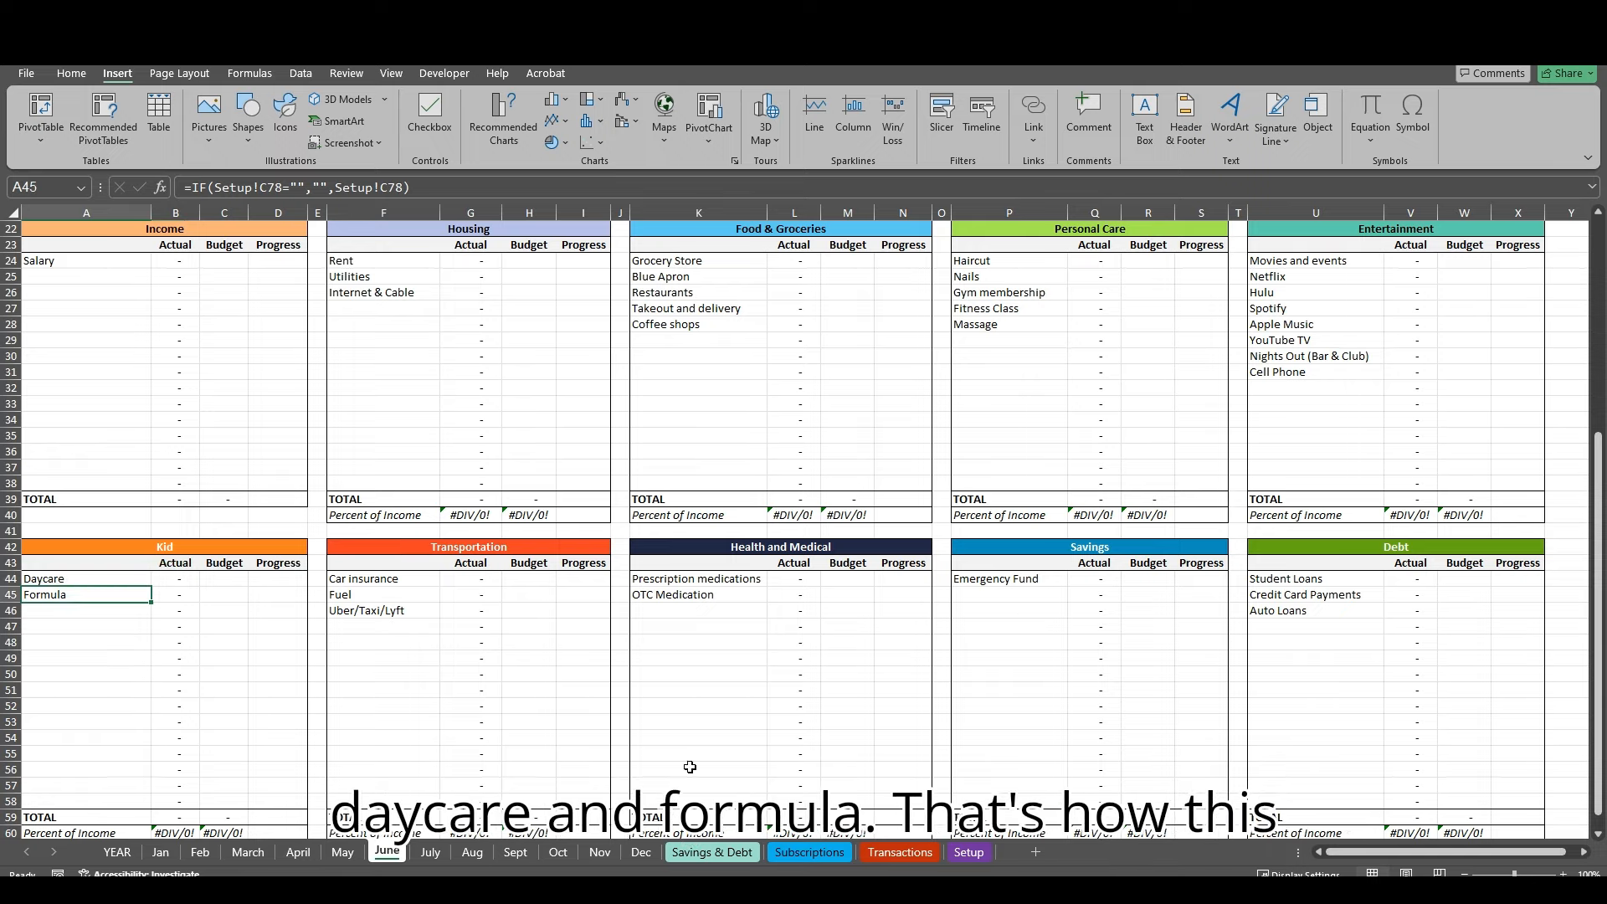
scroll(971, 694, up, 3)
scroll(966, 716, up, 1)
Step: Add Side Hustle as the second Income subcategory on the Setup sheet
click(968, 853)
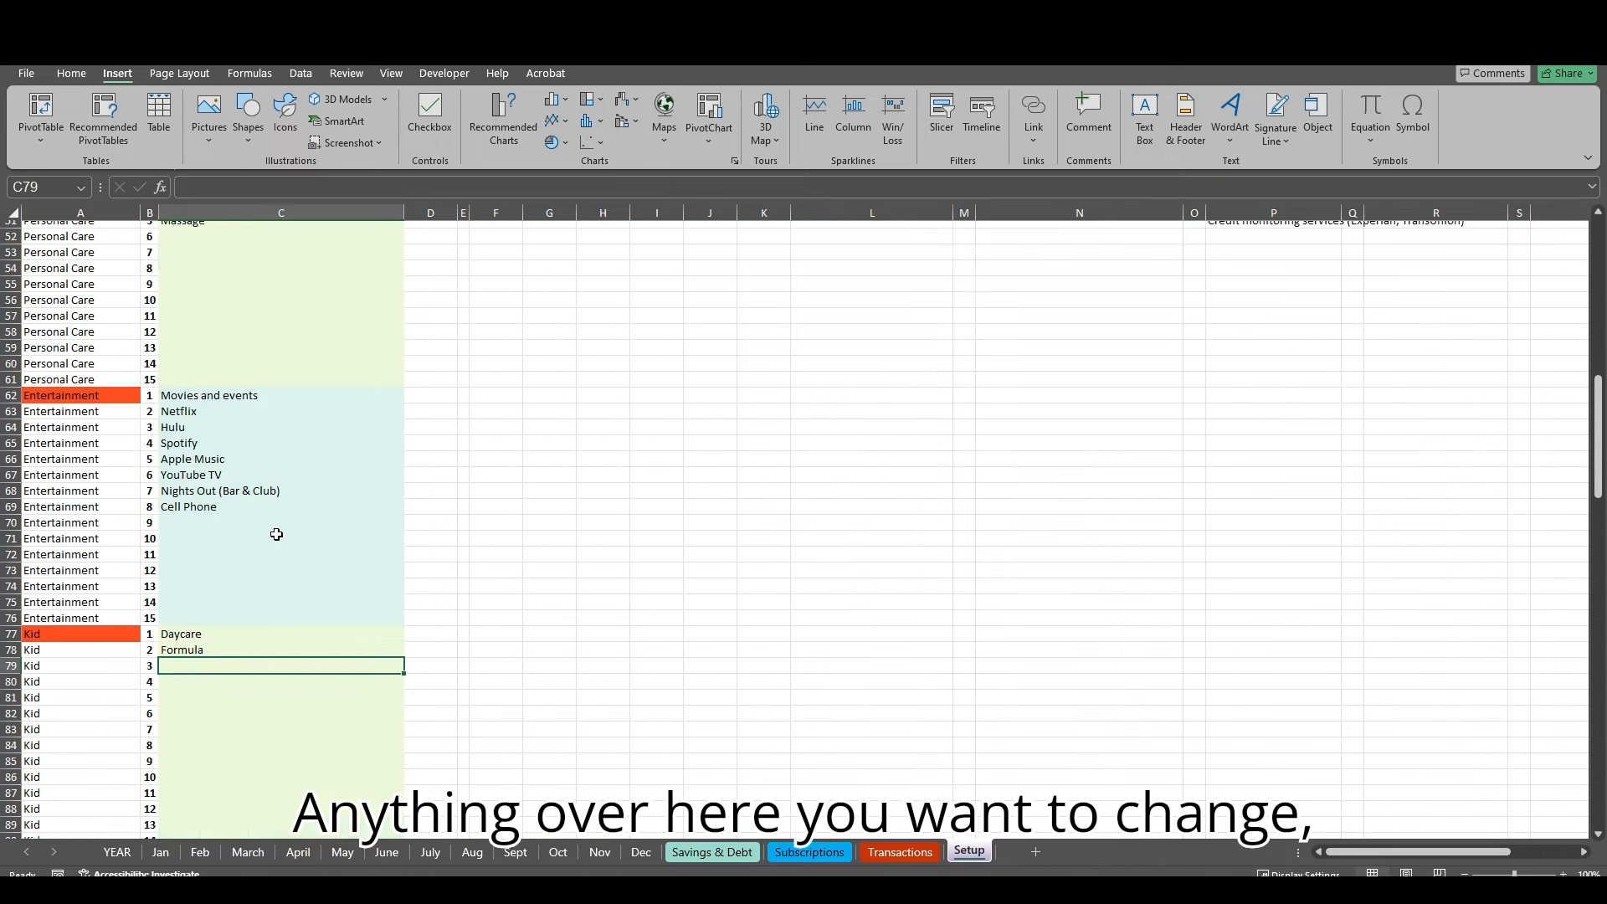
scroll(276, 531, down, 10)
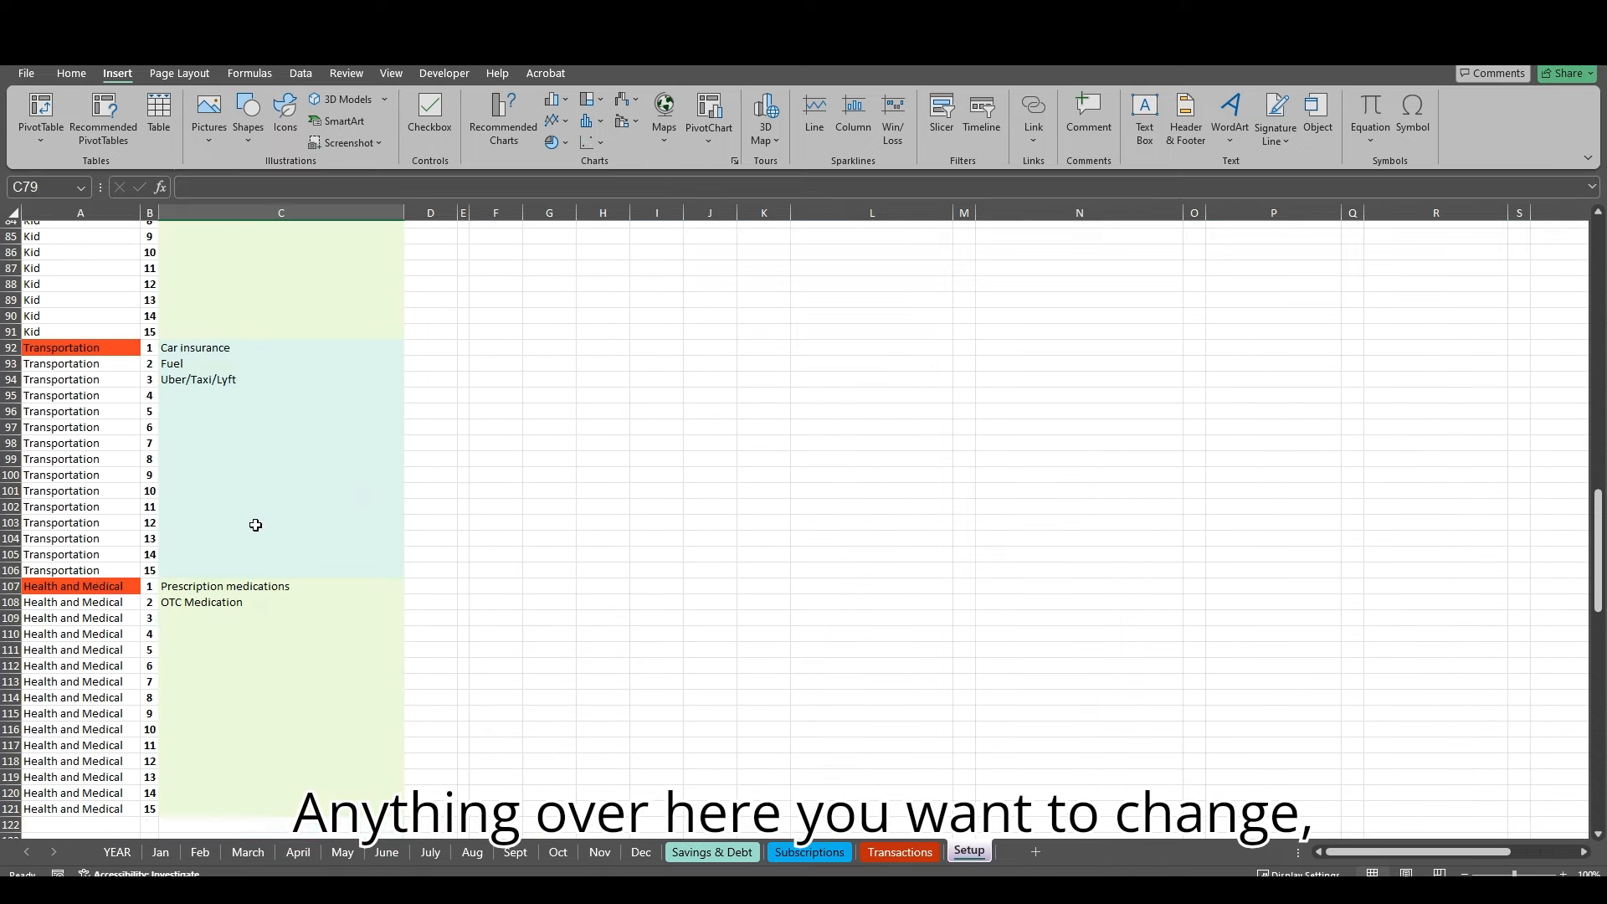
click(95, 350)
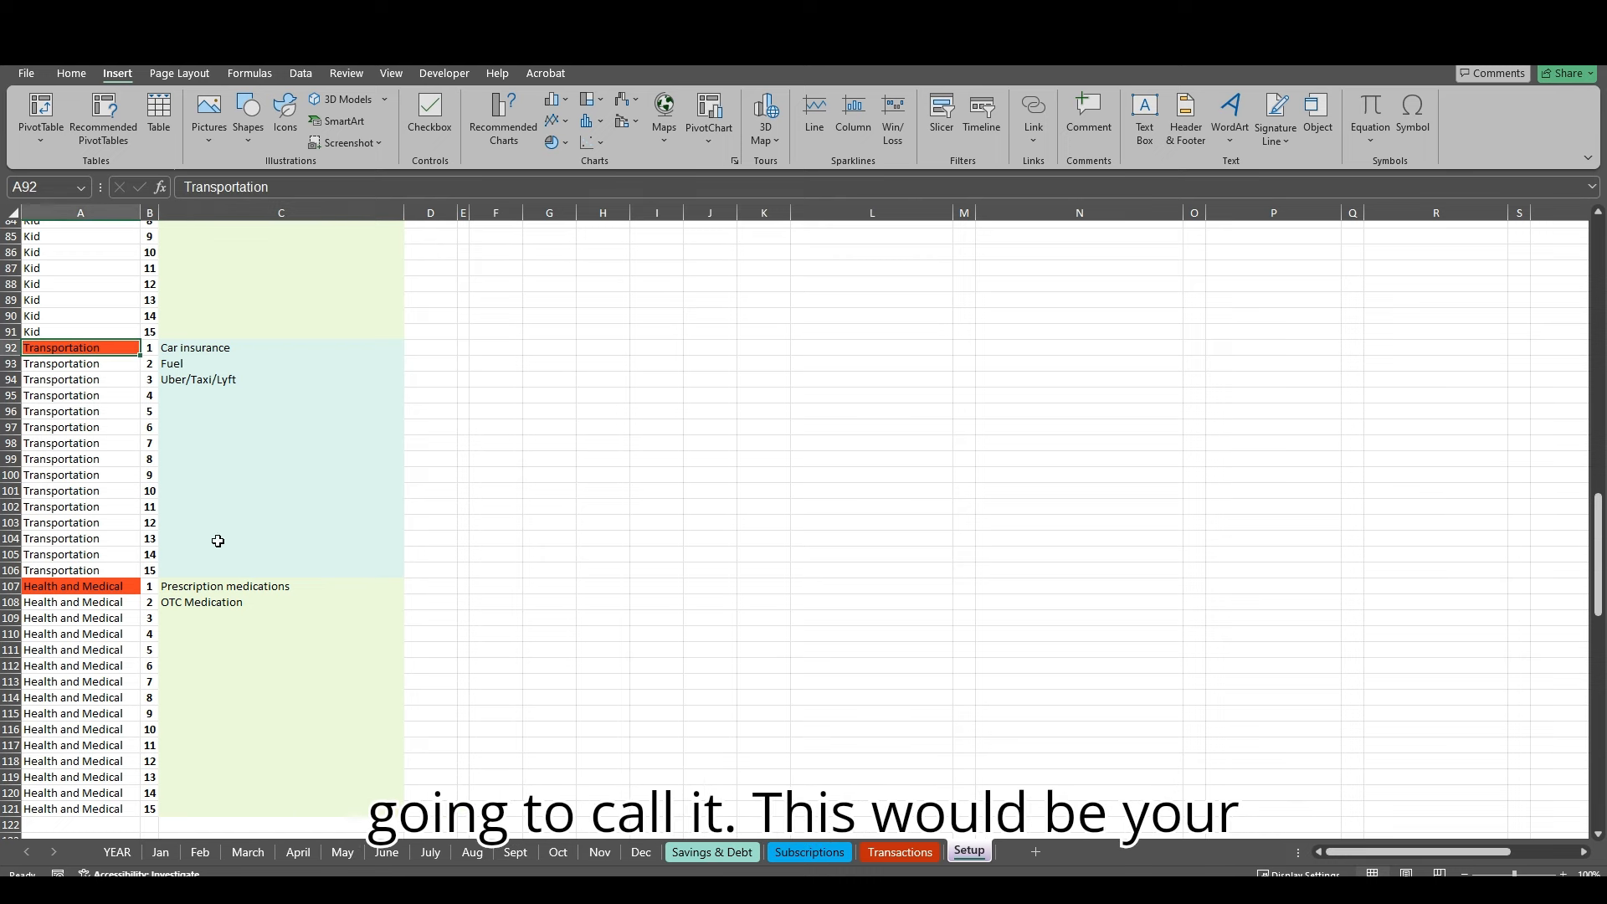
scroll(226, 592, up, 20)
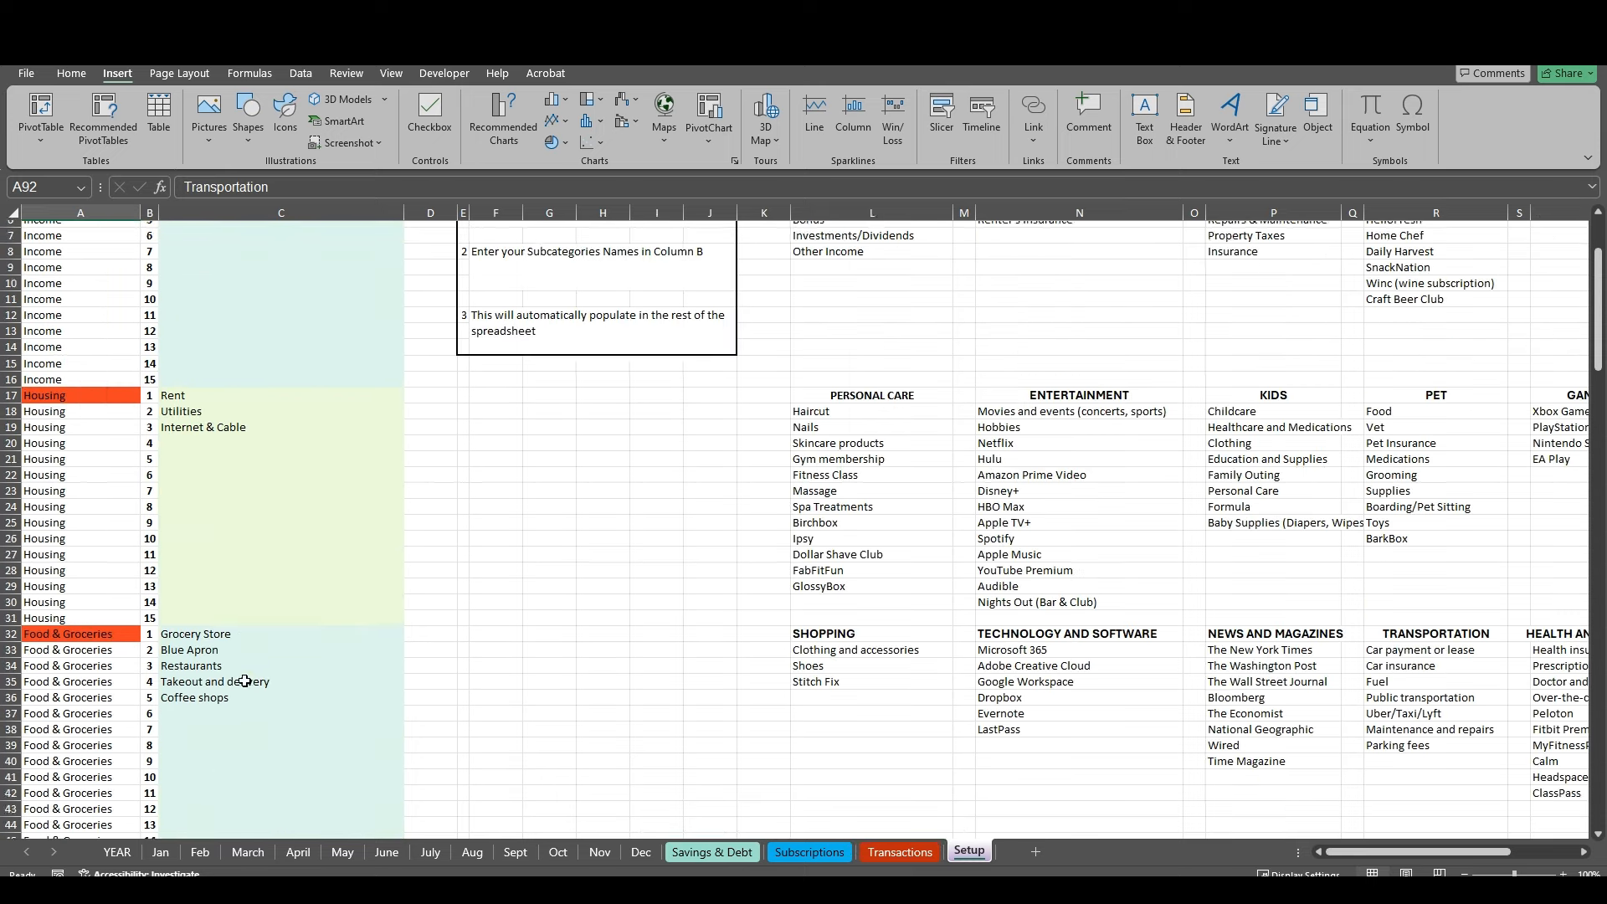
click(201, 267)
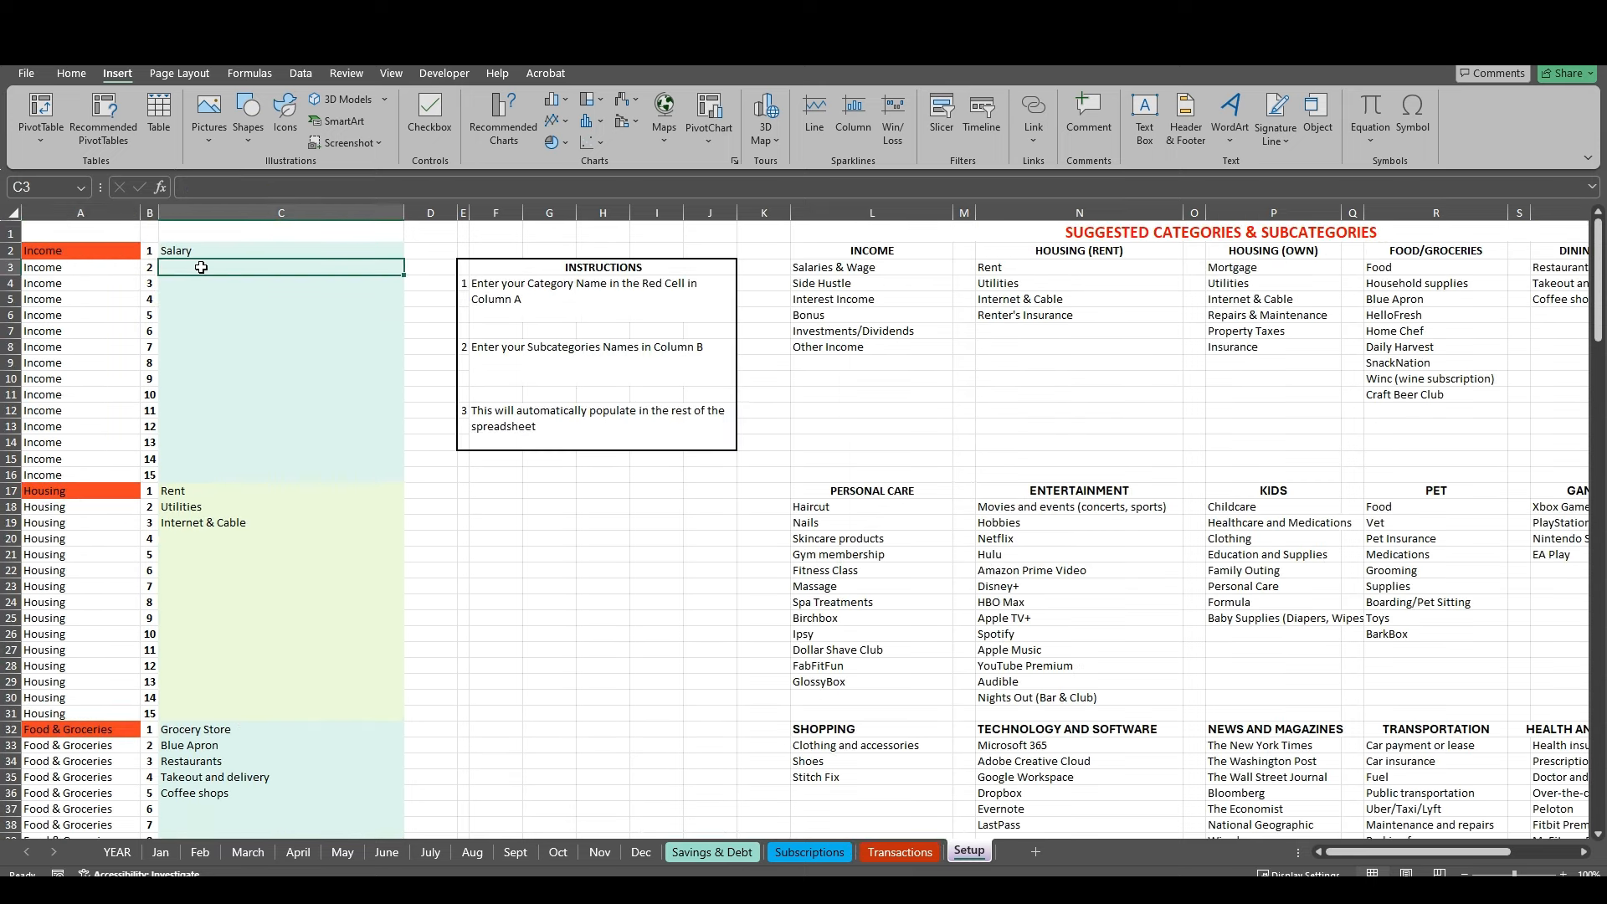
text(Side Hustle)
key(Return)
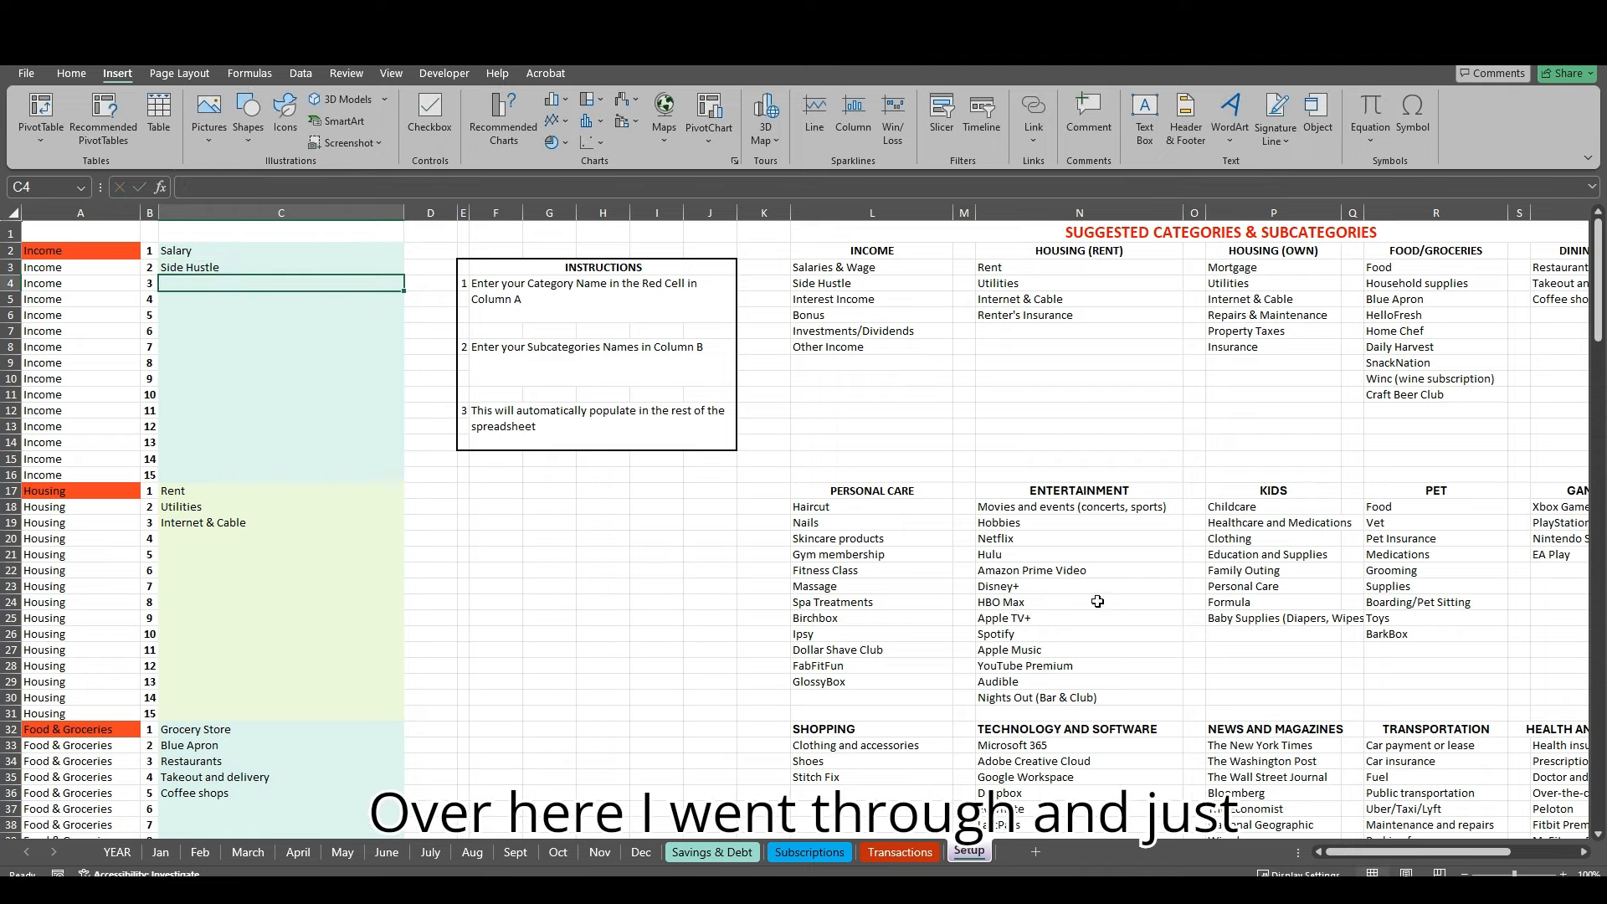
Step: Examine the suggested categories and subcategories on the Setup sheet alongside the category list
drag(914, 491, 1205, 492)
scroll(1373, 561, left, 3)
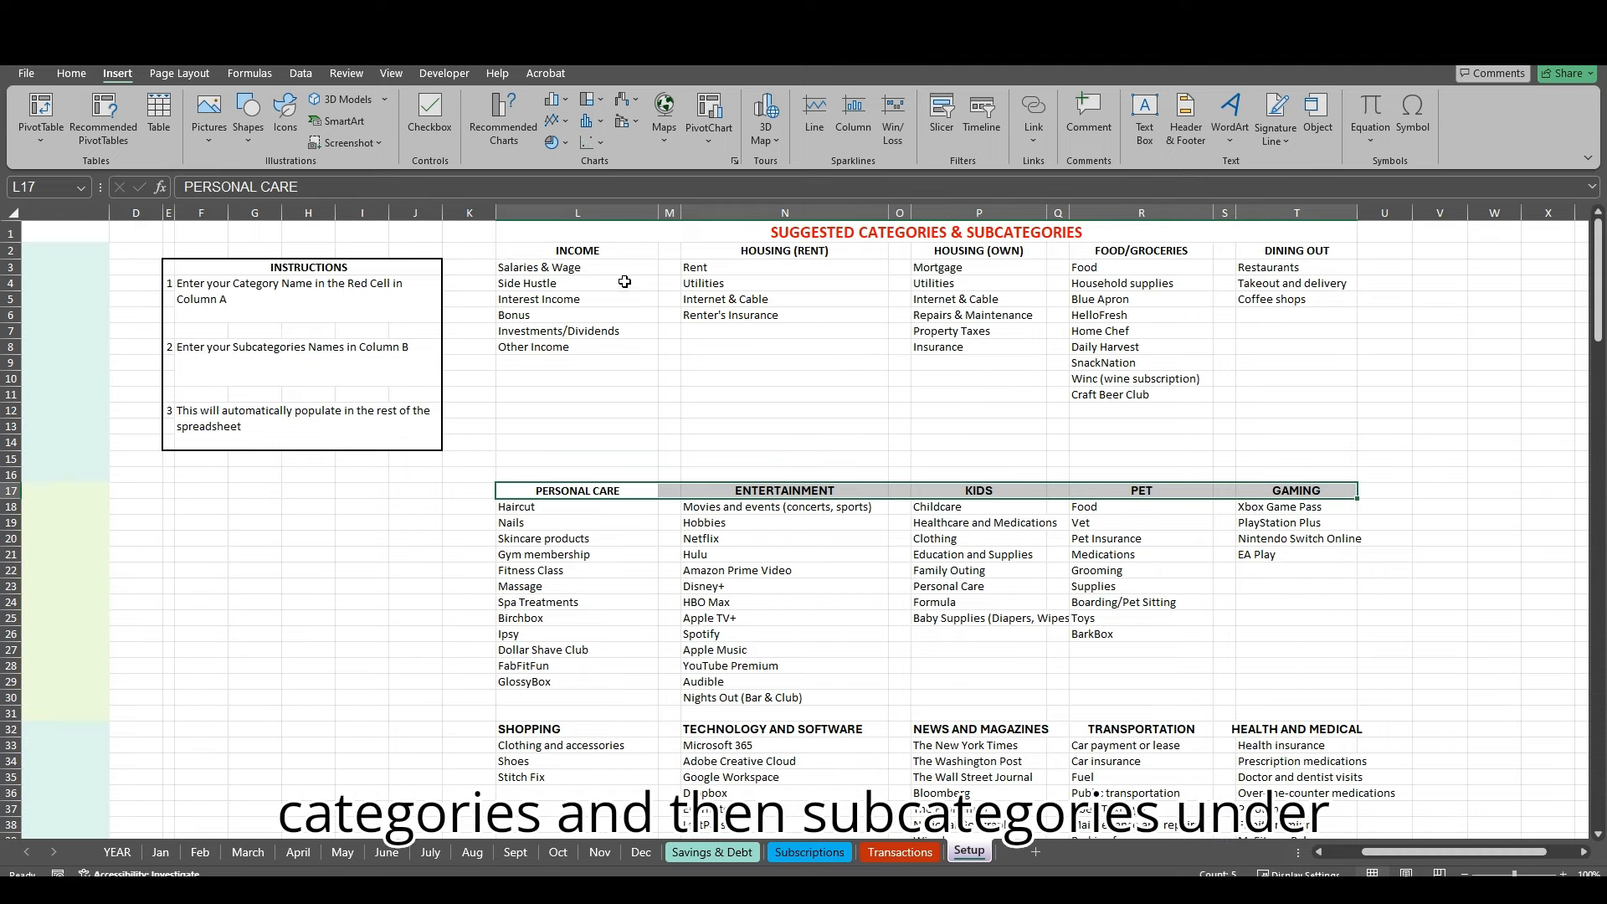
drag(625, 282, 600, 356)
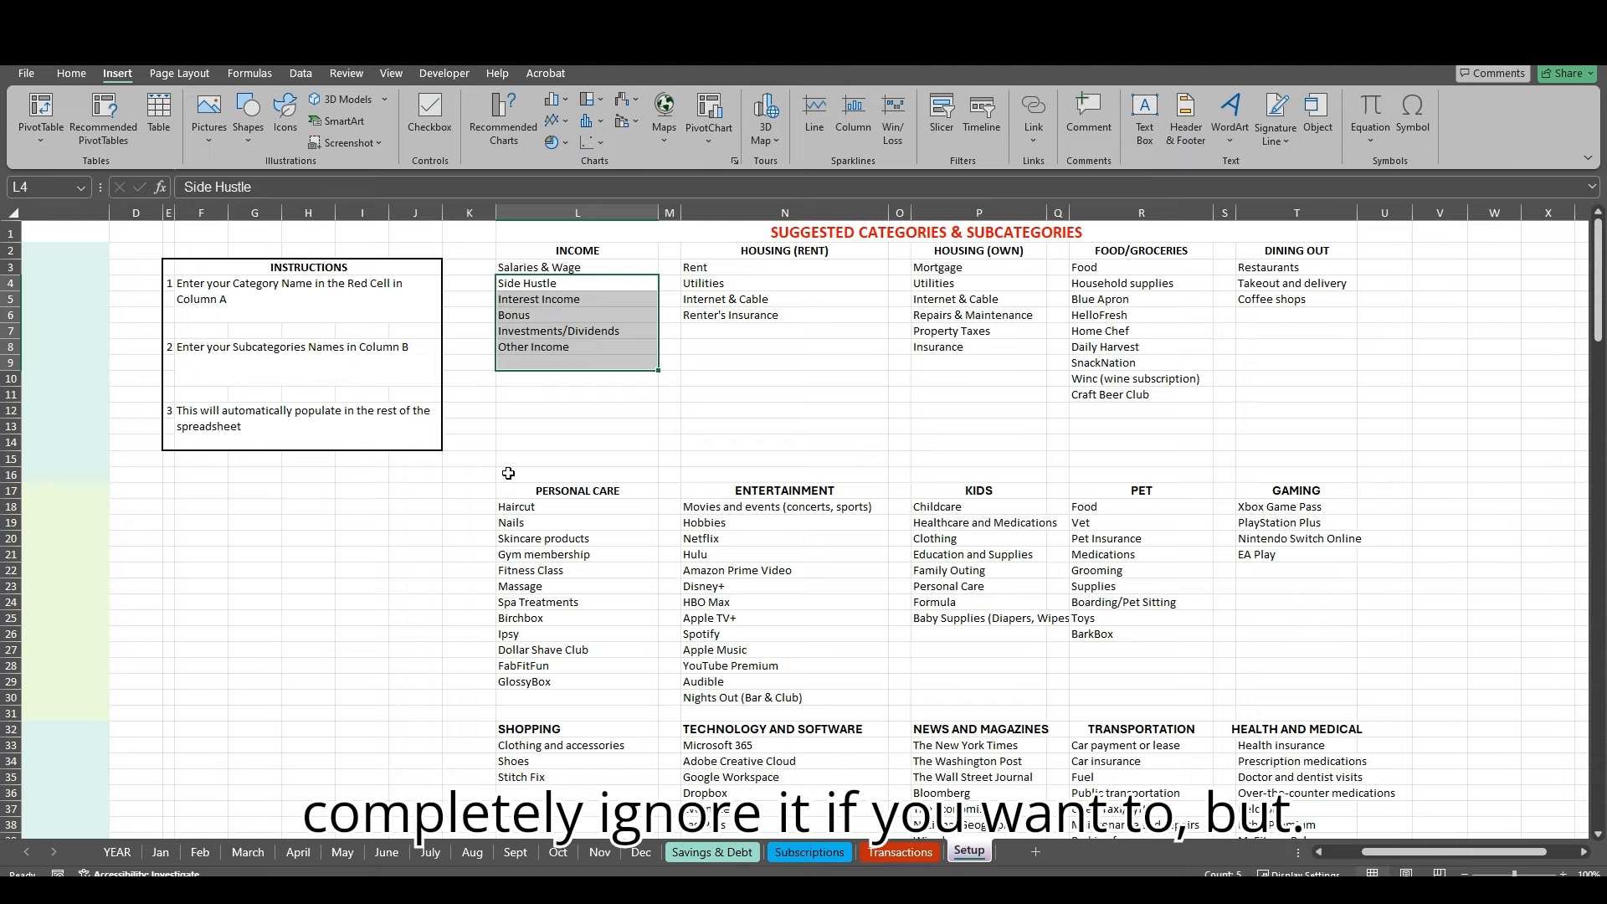
scroll(1263, 737, down, 5)
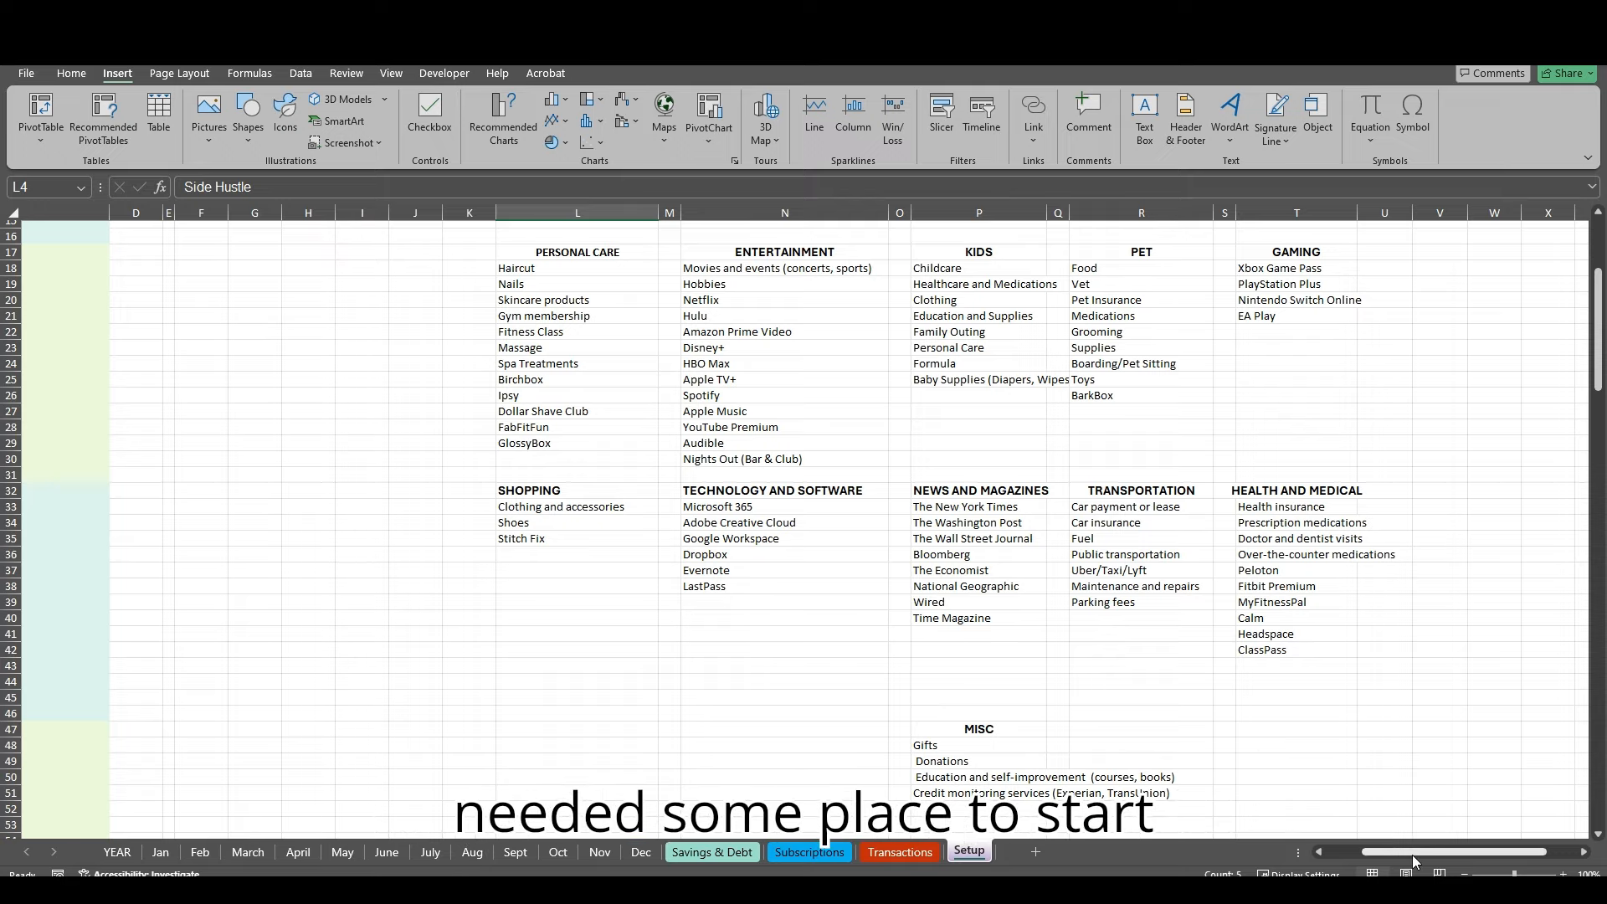
drag(1411, 852, 1244, 855)
scroll(334, 576, down, 1)
scroll(333, 576, down, 8)
scroll(331, 574, up, 10)
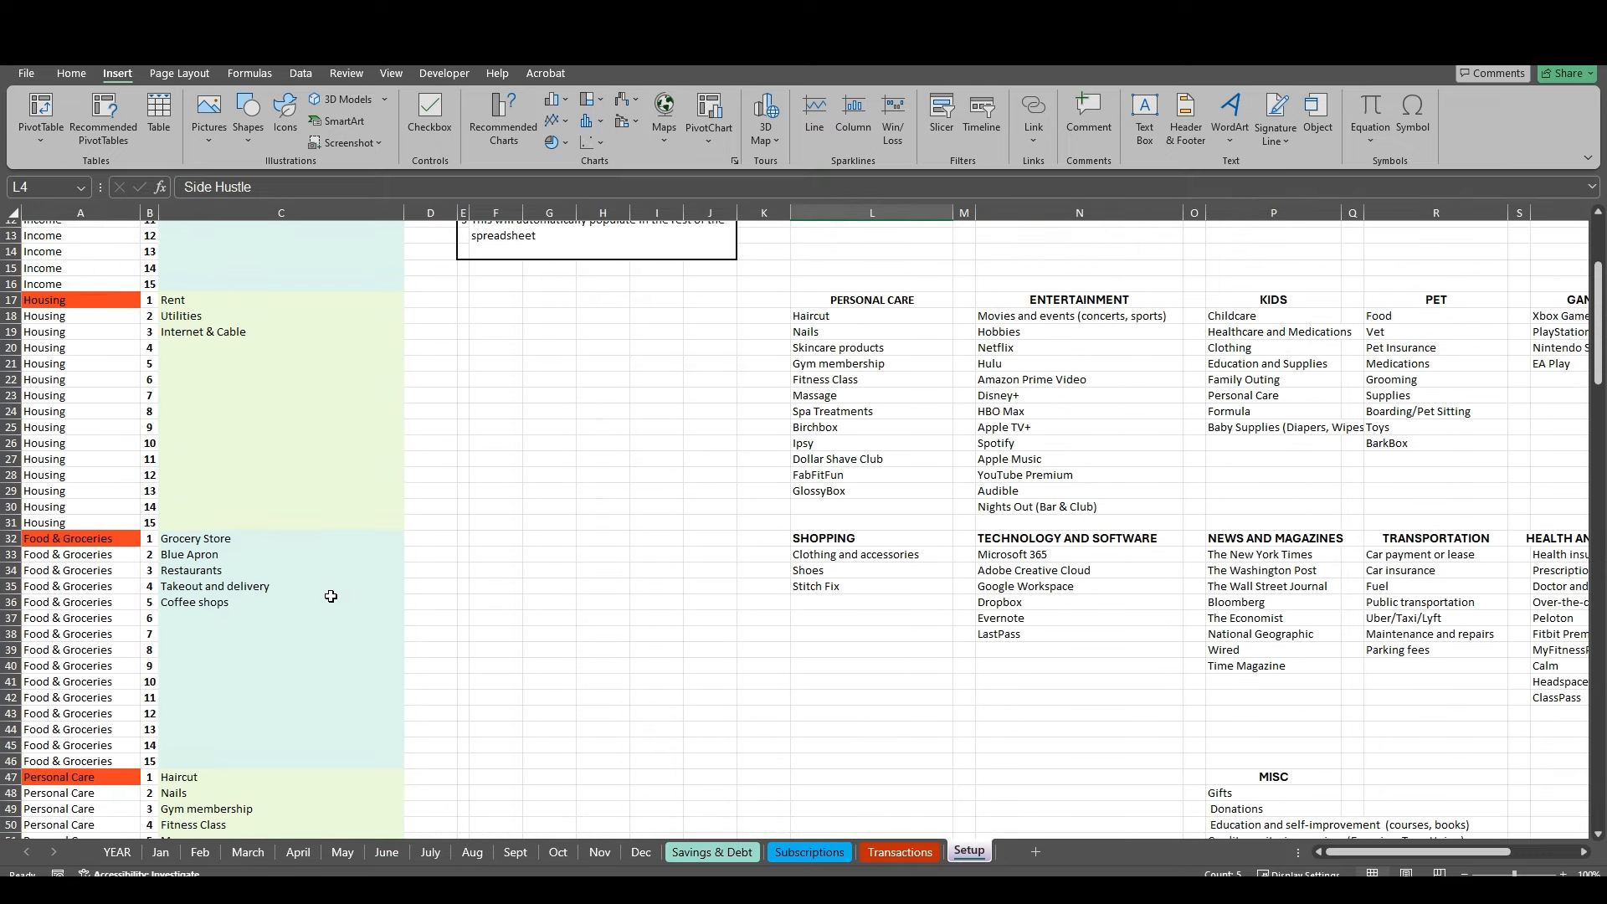
scroll(251, 483, up, 4)
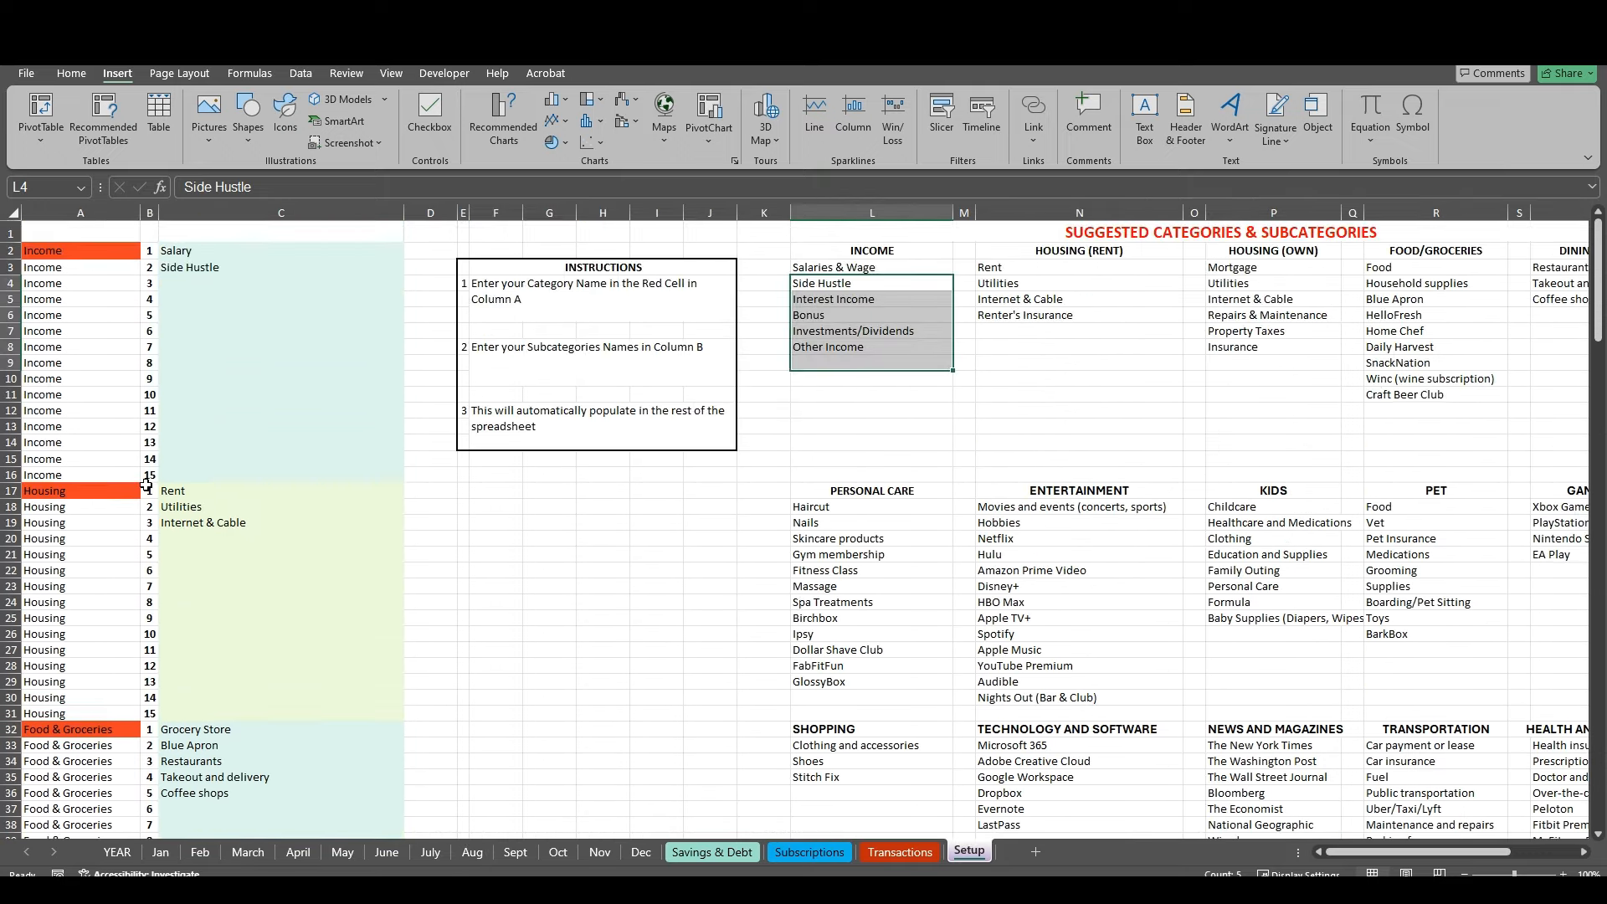
Step: Replace Rent with Mortgage as the first Housing subcategory and add Repair as the fourth one
click(80, 491)
click(194, 492)
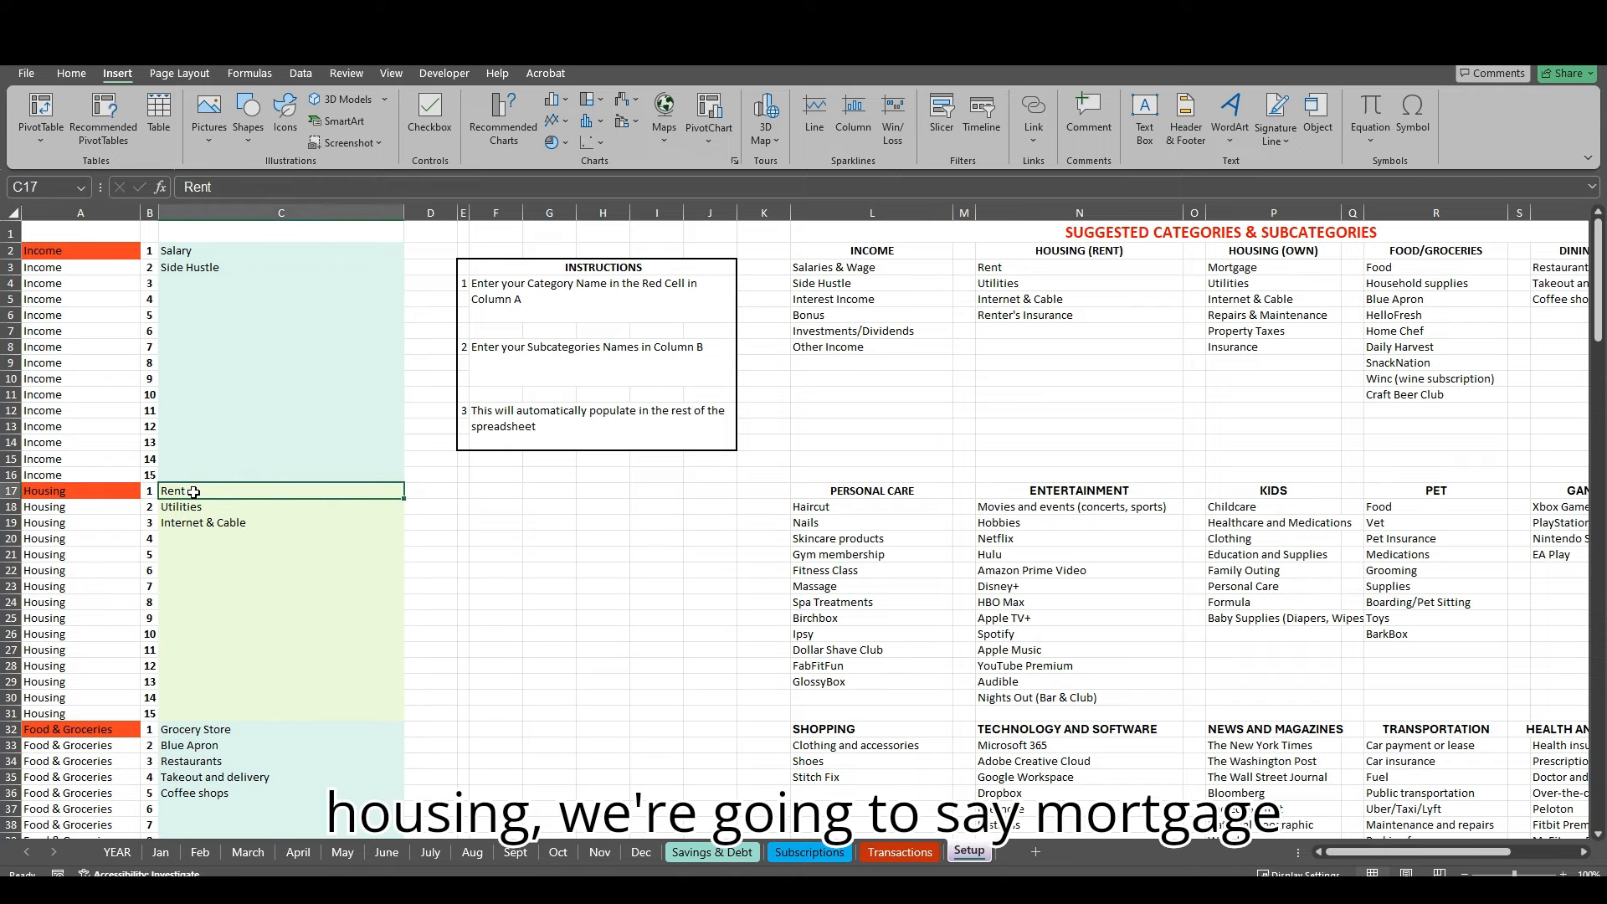
text(Mortgage)
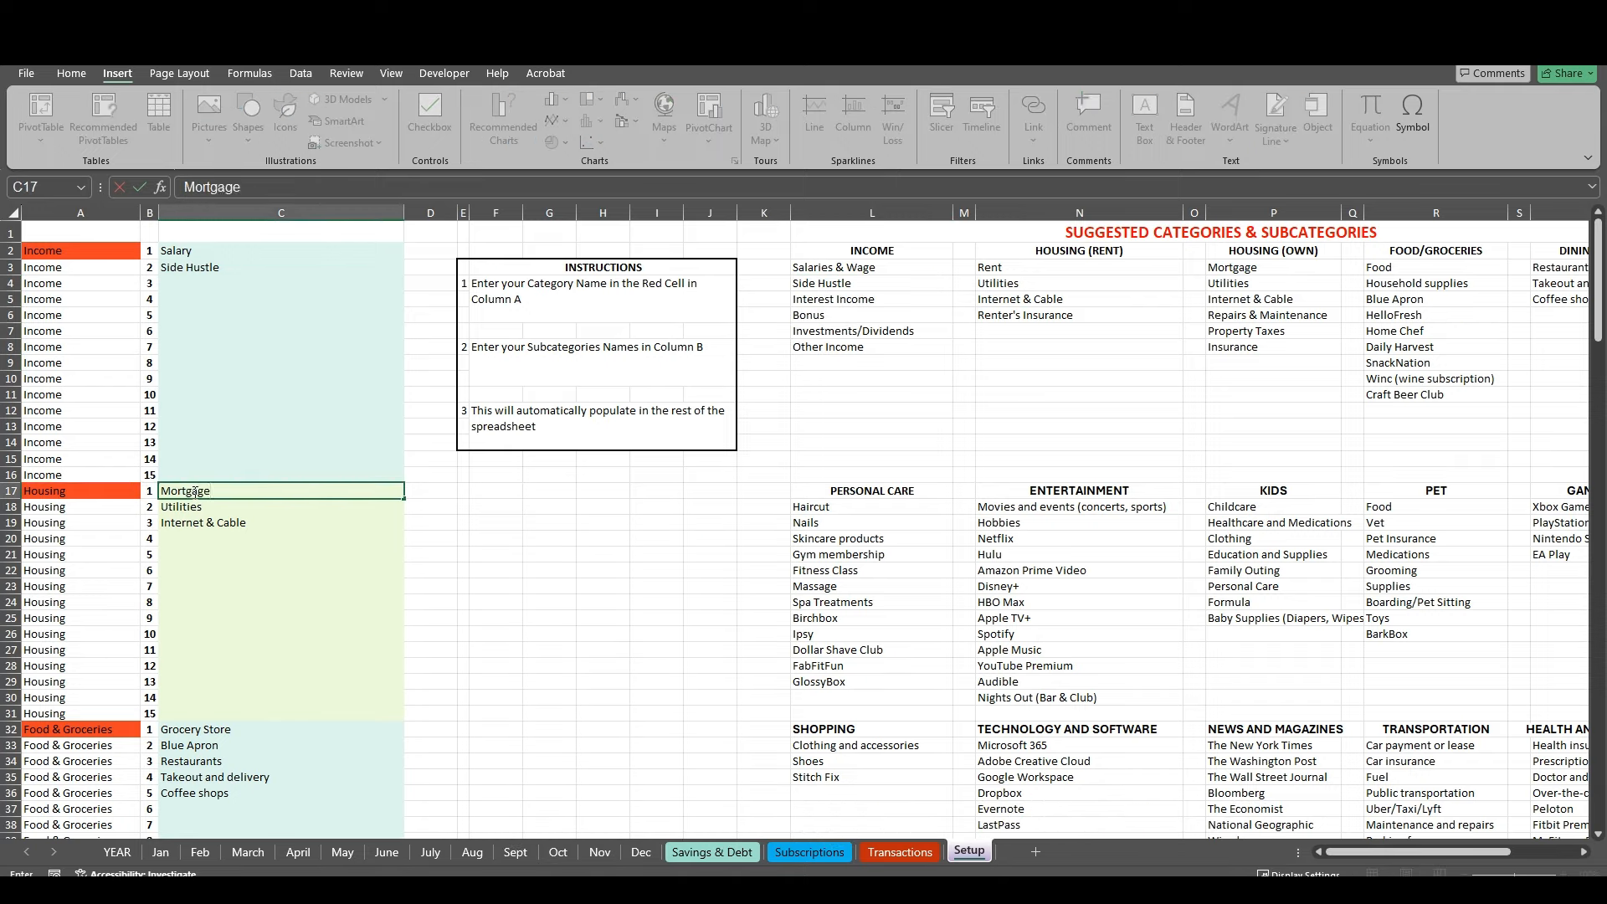
key(Return)
key(Return)
key(Return)
text(Repair)
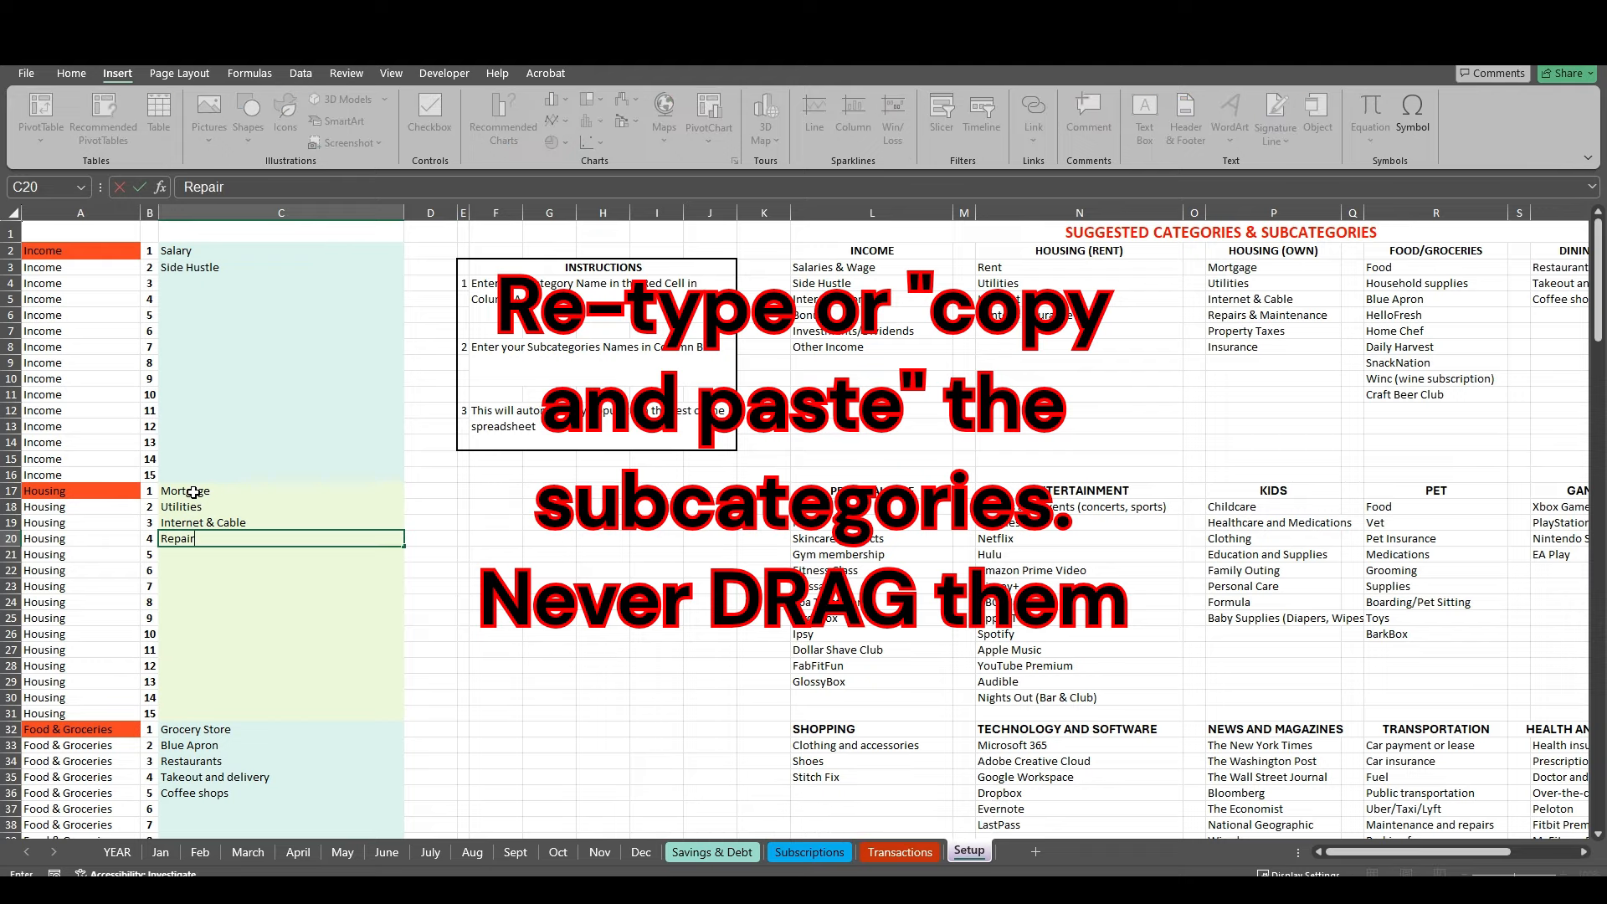
key(Return)
Step: Delete Blue Apron and Coffee shops from the Food & Groceries subcategories on the Setup sheet
scroll(193, 493, down, 2)
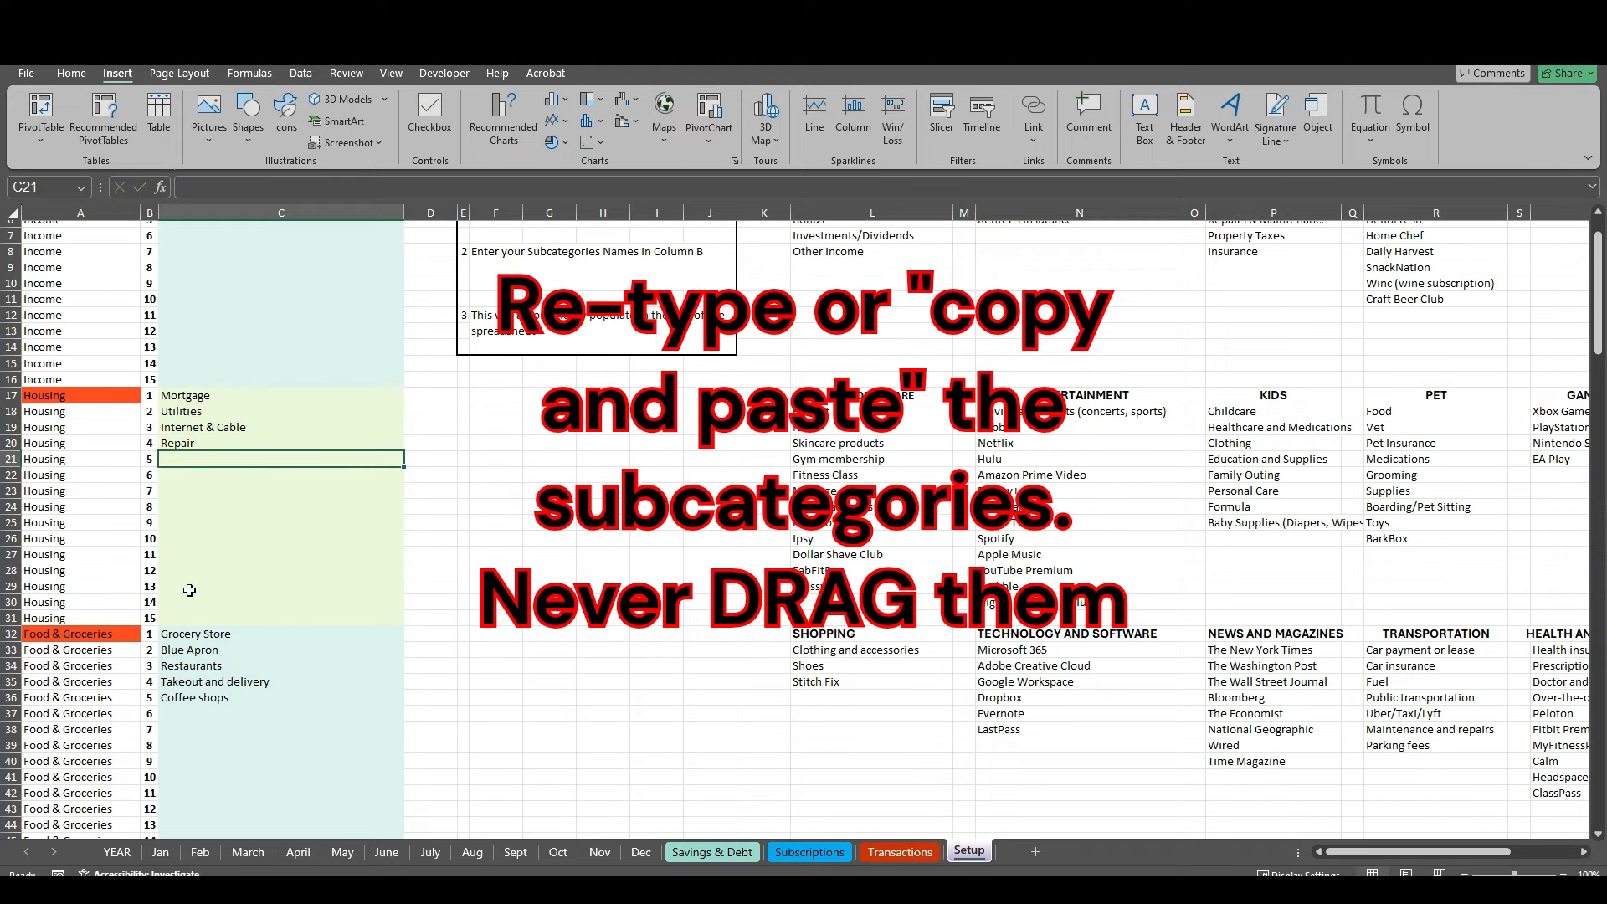
click(207, 651)
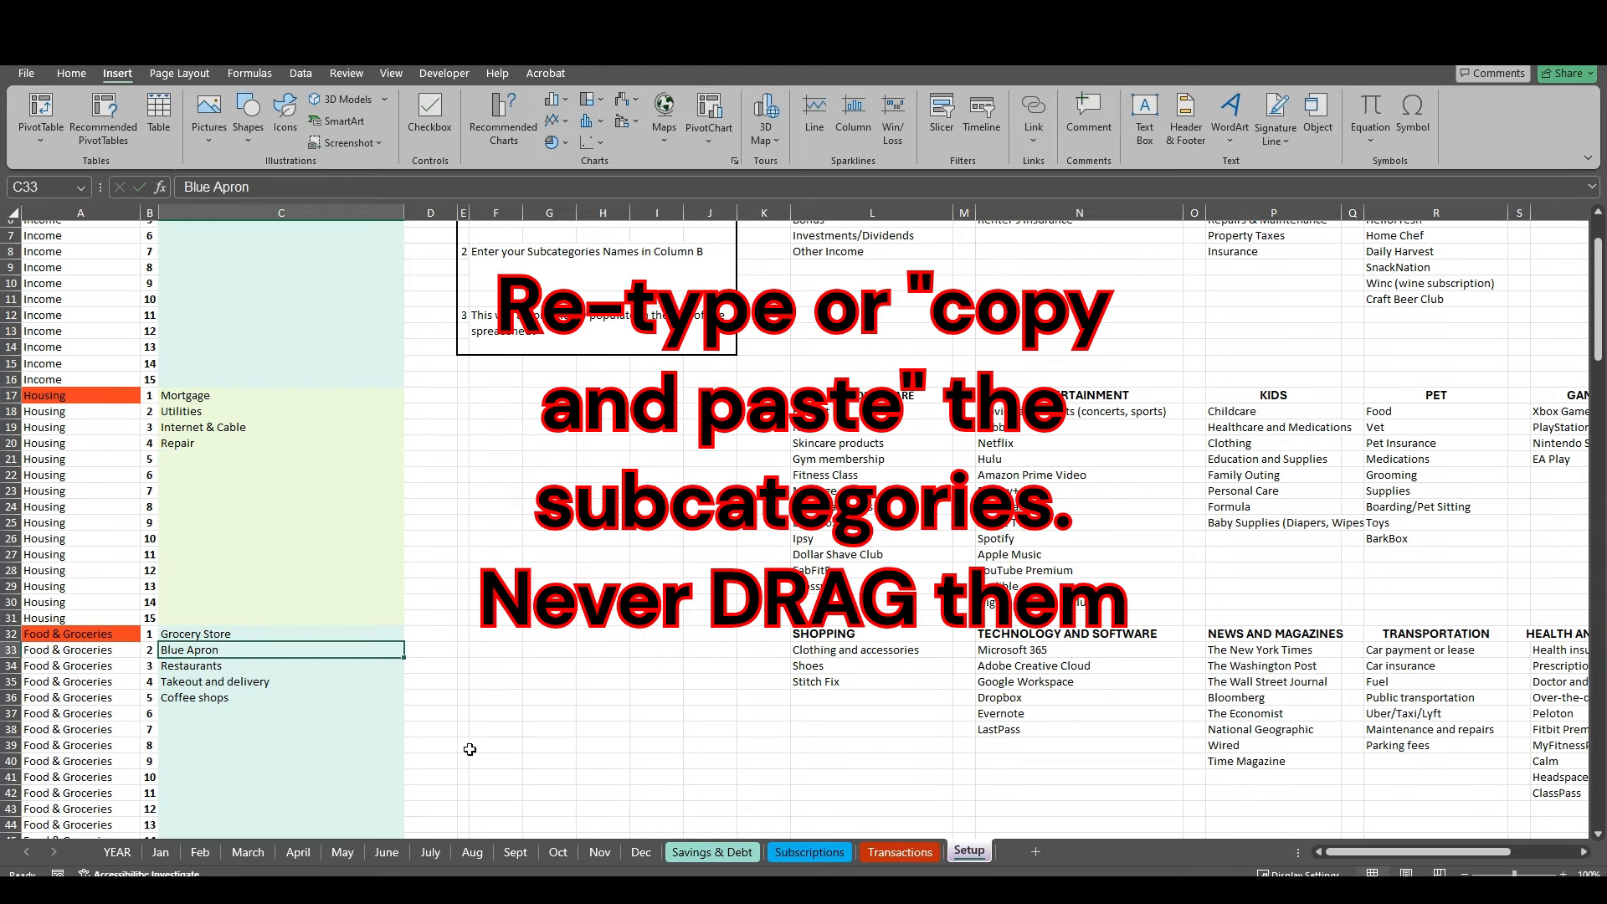
key(Delete)
key(Down)
key(Down)
key(Down)
key(Delete)
Step: Make Restaurants the second Food & Groceries subcategory and clear the remaining entries beneath it
key(Up)
key(Up)
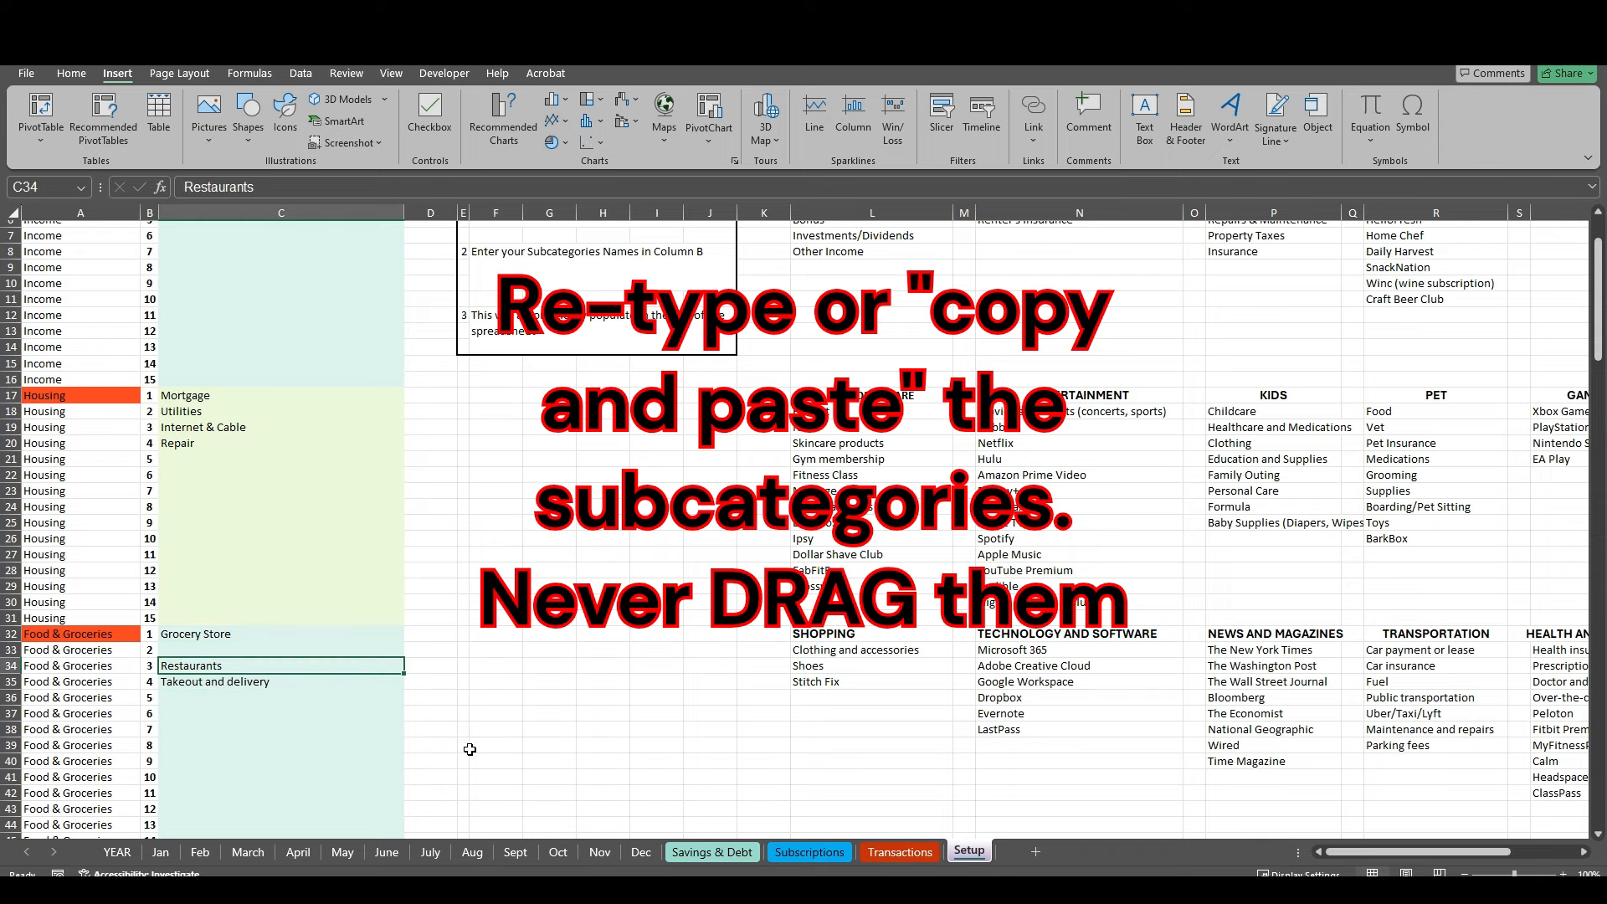
key(Up)
text(Restaurants)
key(Return)
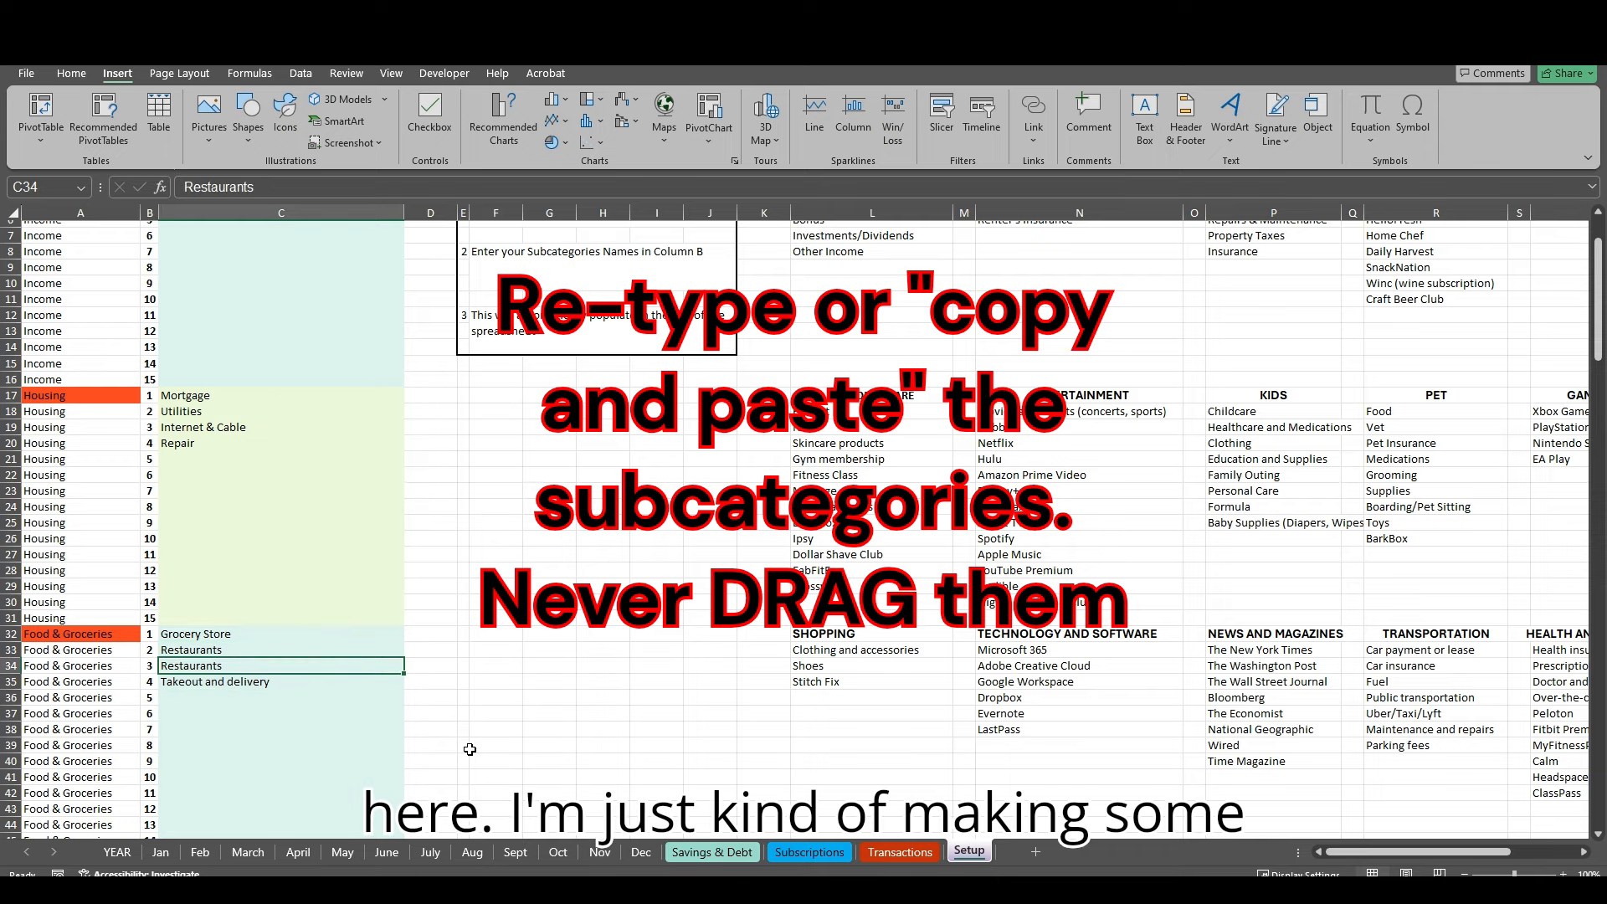
text(Takeout and delivery)
key(shift+Down)
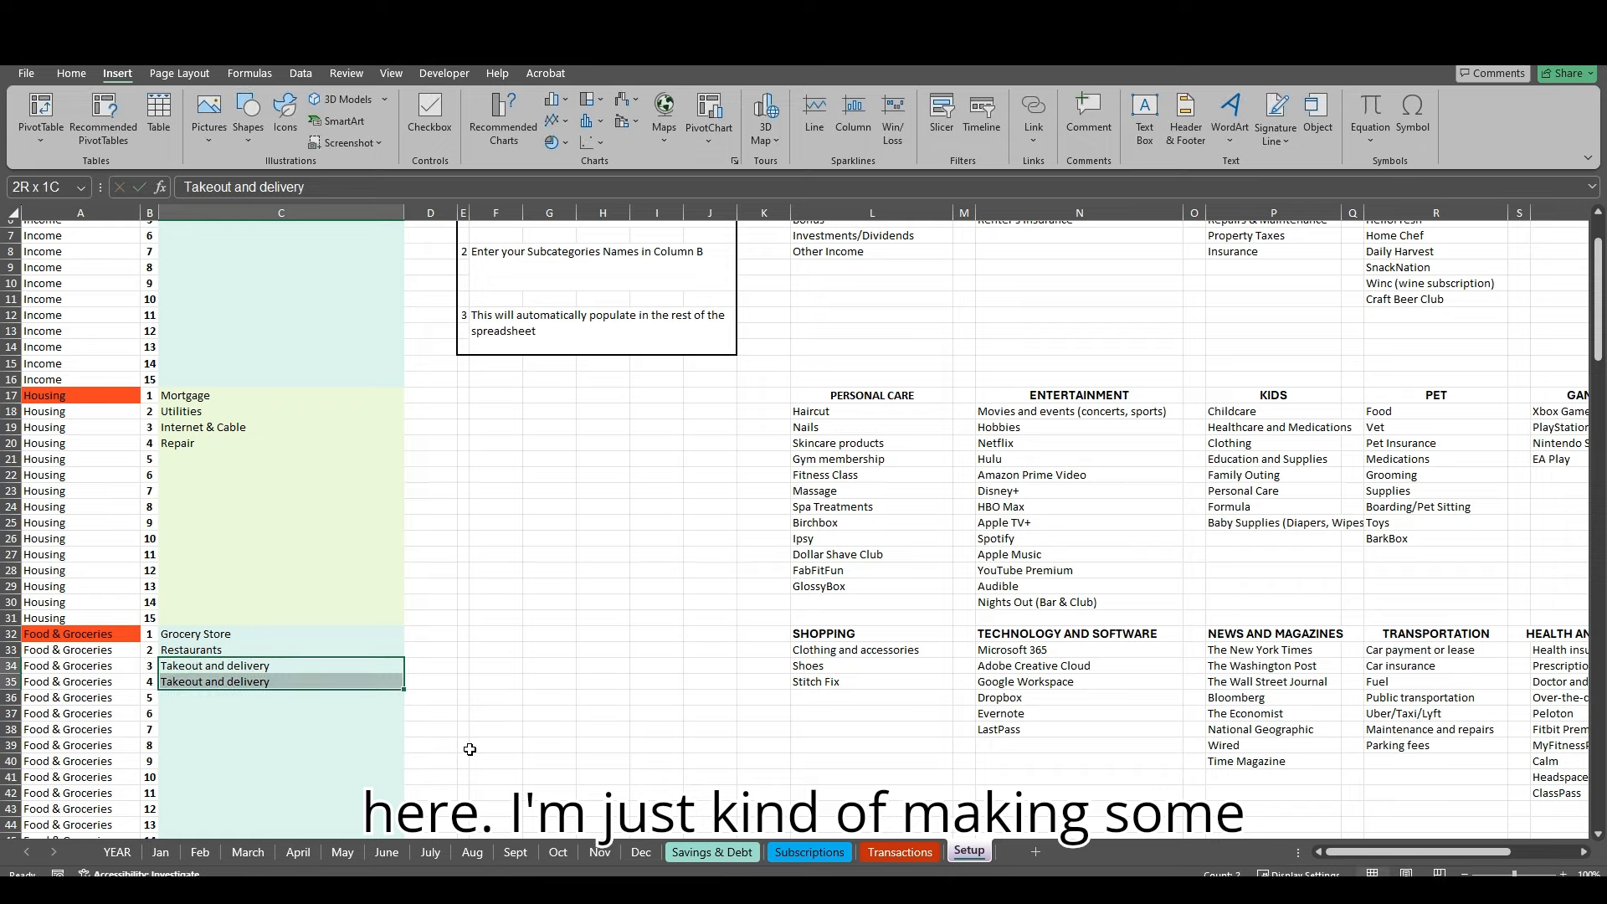
key(Delete)
key(Up)
key(Down)
Step: Check the dates and updated category tables on the July, January and YEAR dashboards
scroll(323, 686, up, 2)
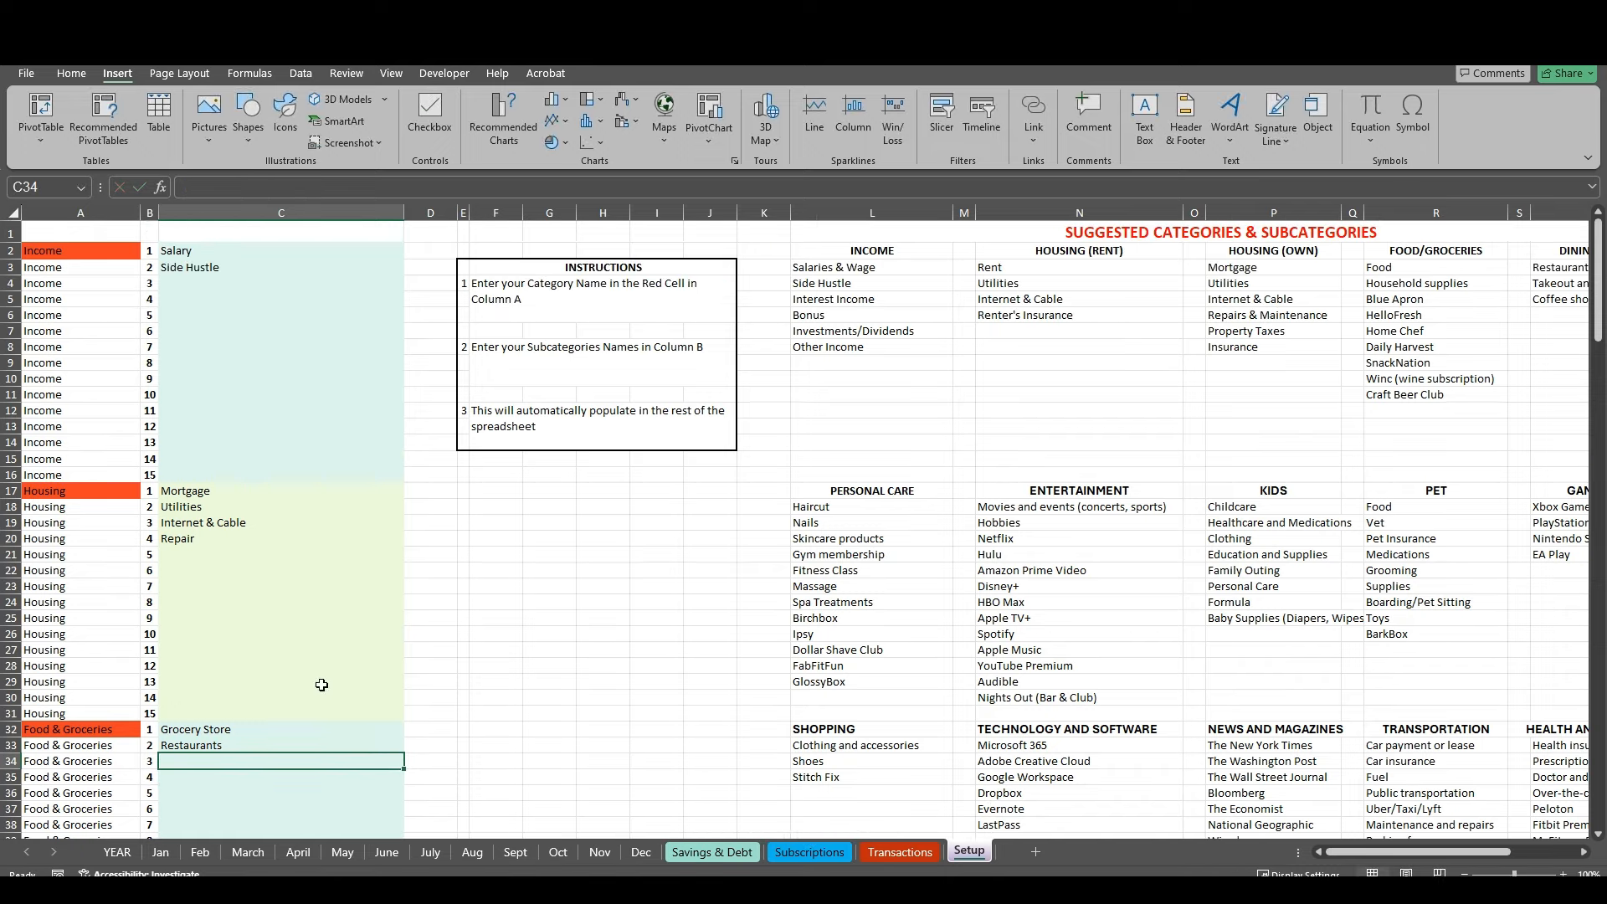
click(432, 852)
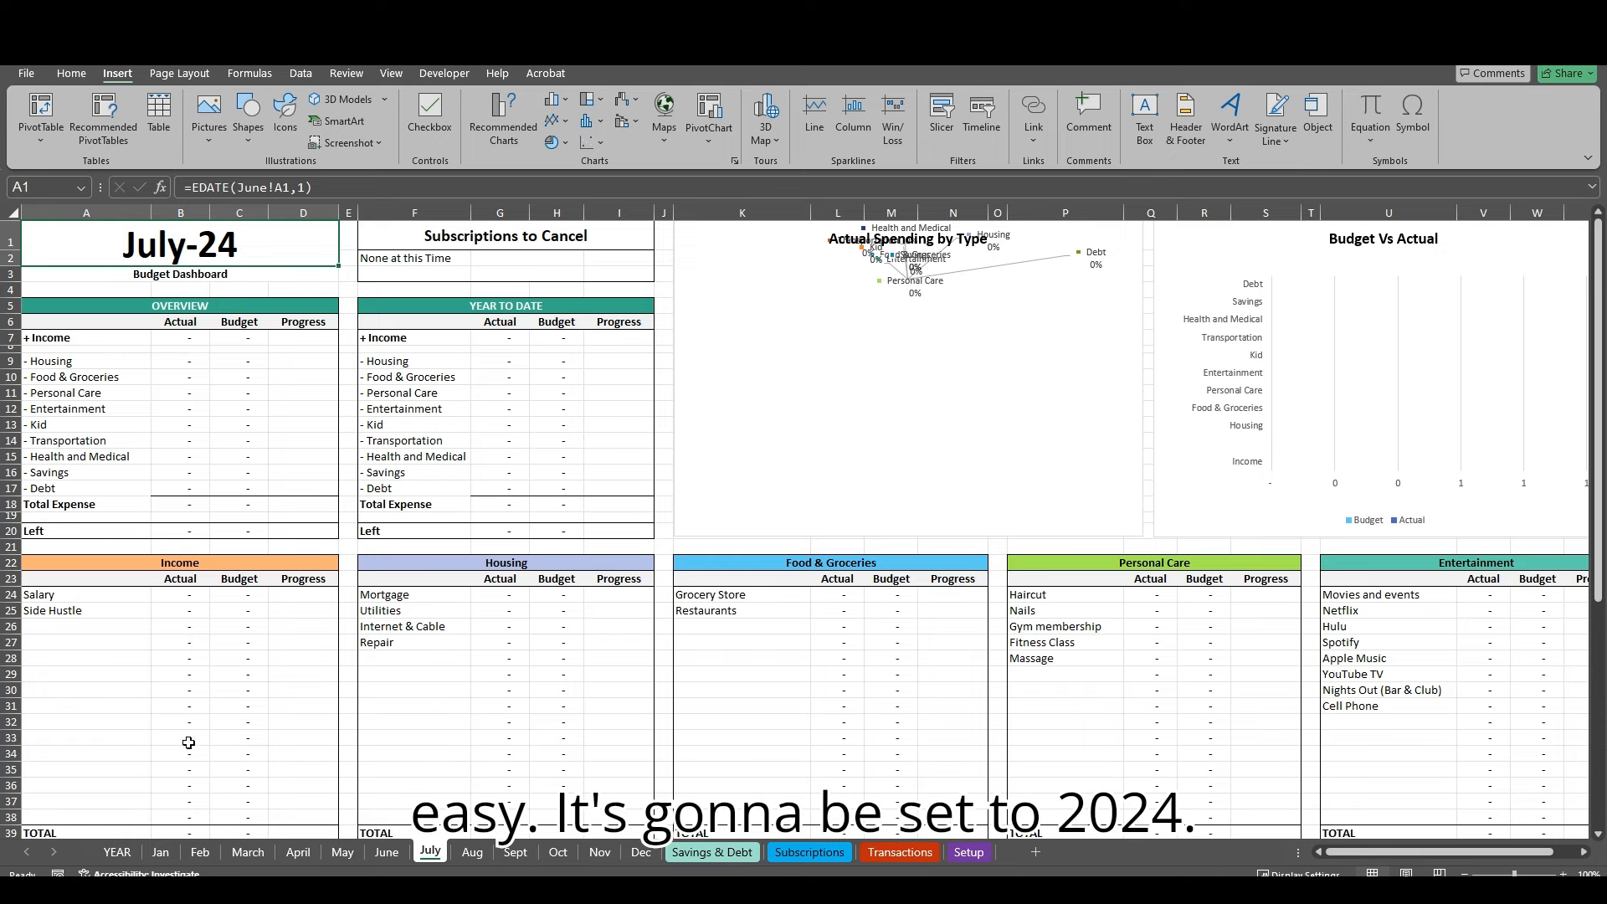
click(161, 852)
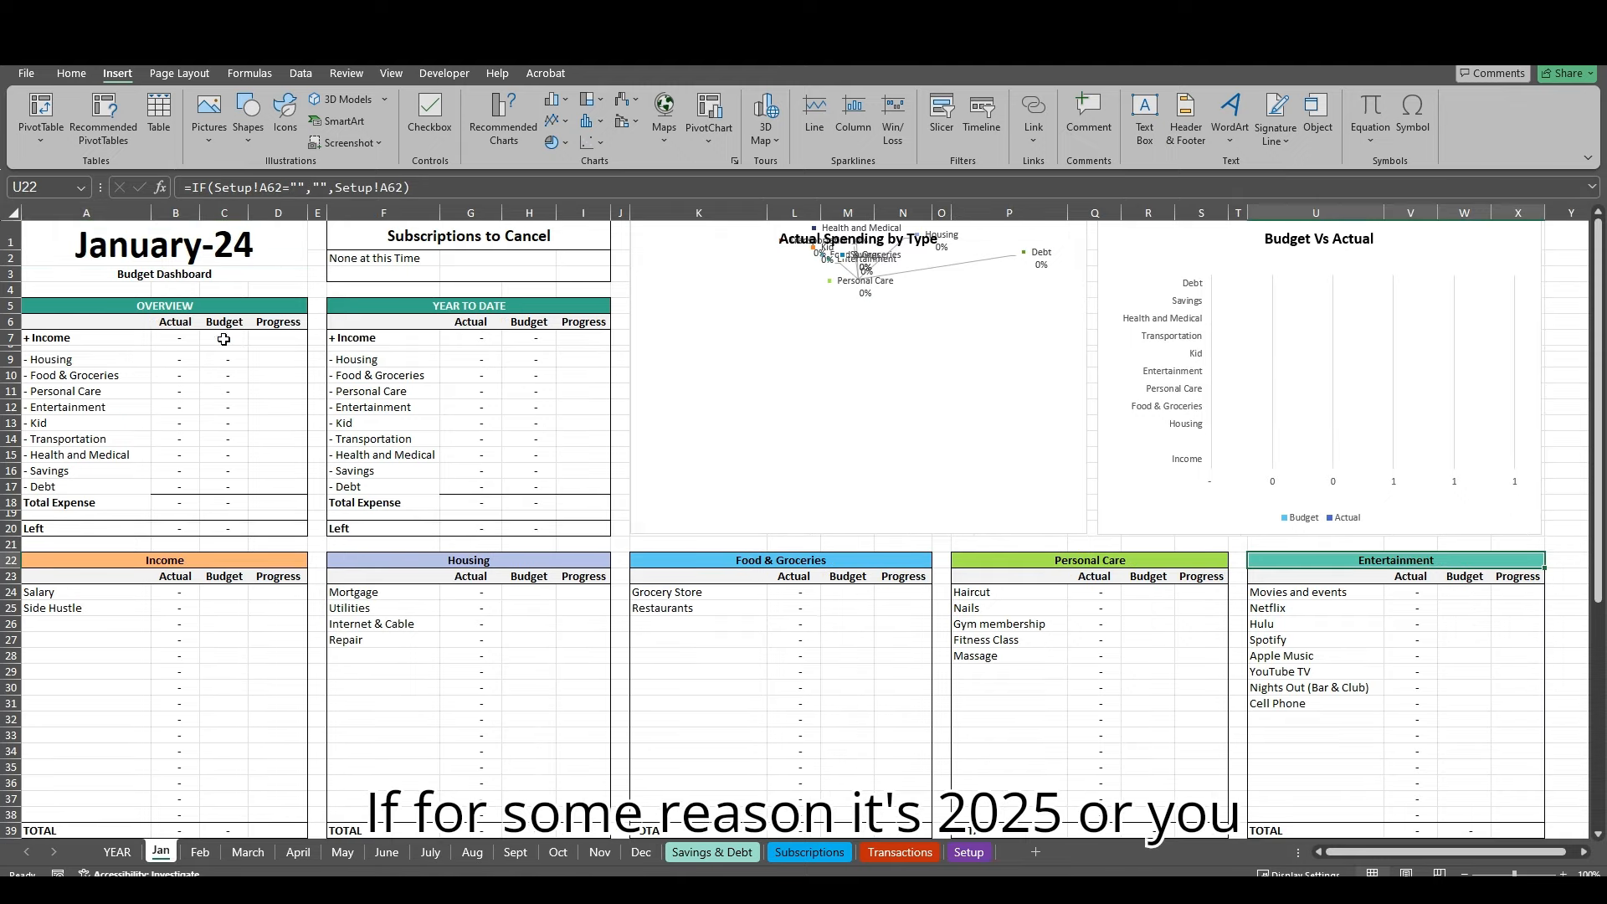
click(110, 853)
click(152, 853)
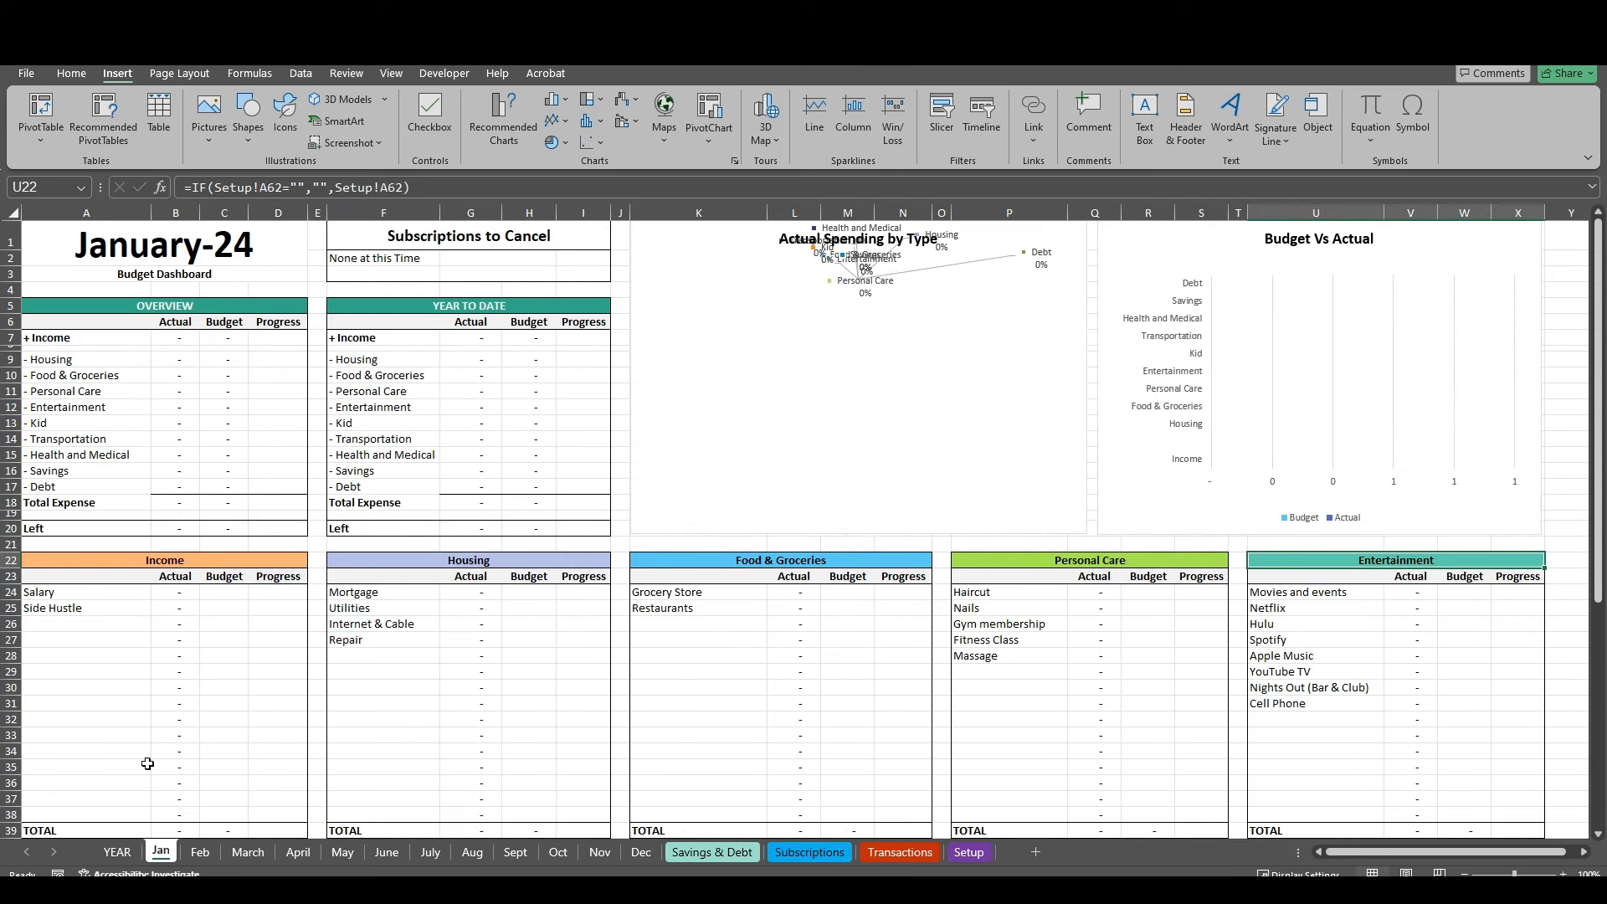
Step: Set the January dashboard's date to 1/1/2025 and check the year on the YEAR and March dashboards
click(80, 240)
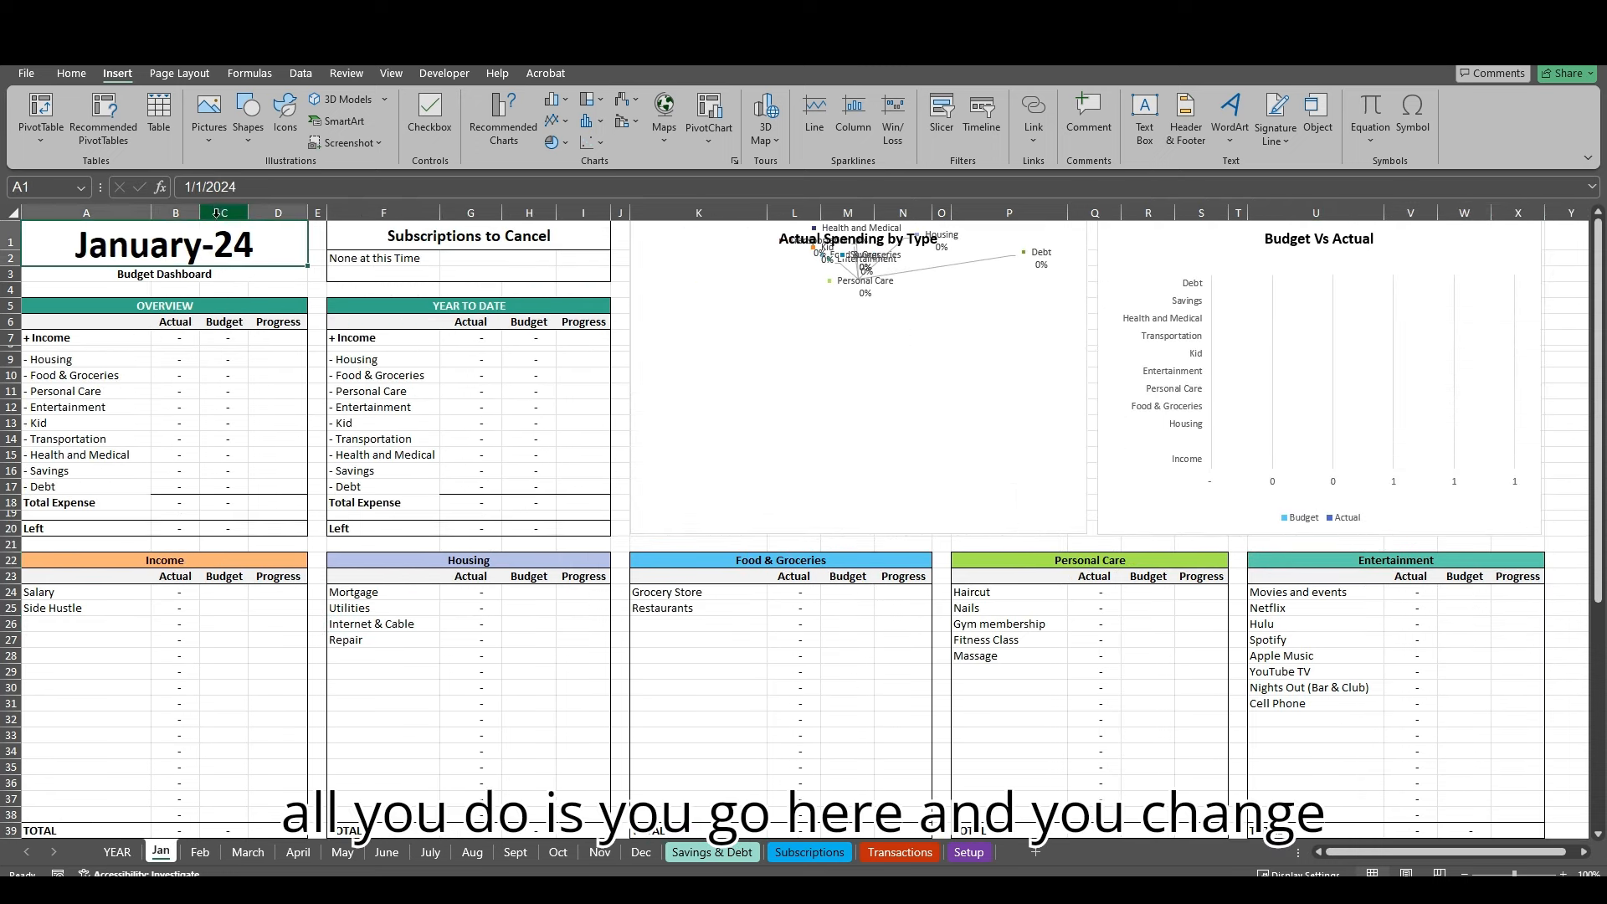
click(250, 188)
key(BackSpace)
text(5)
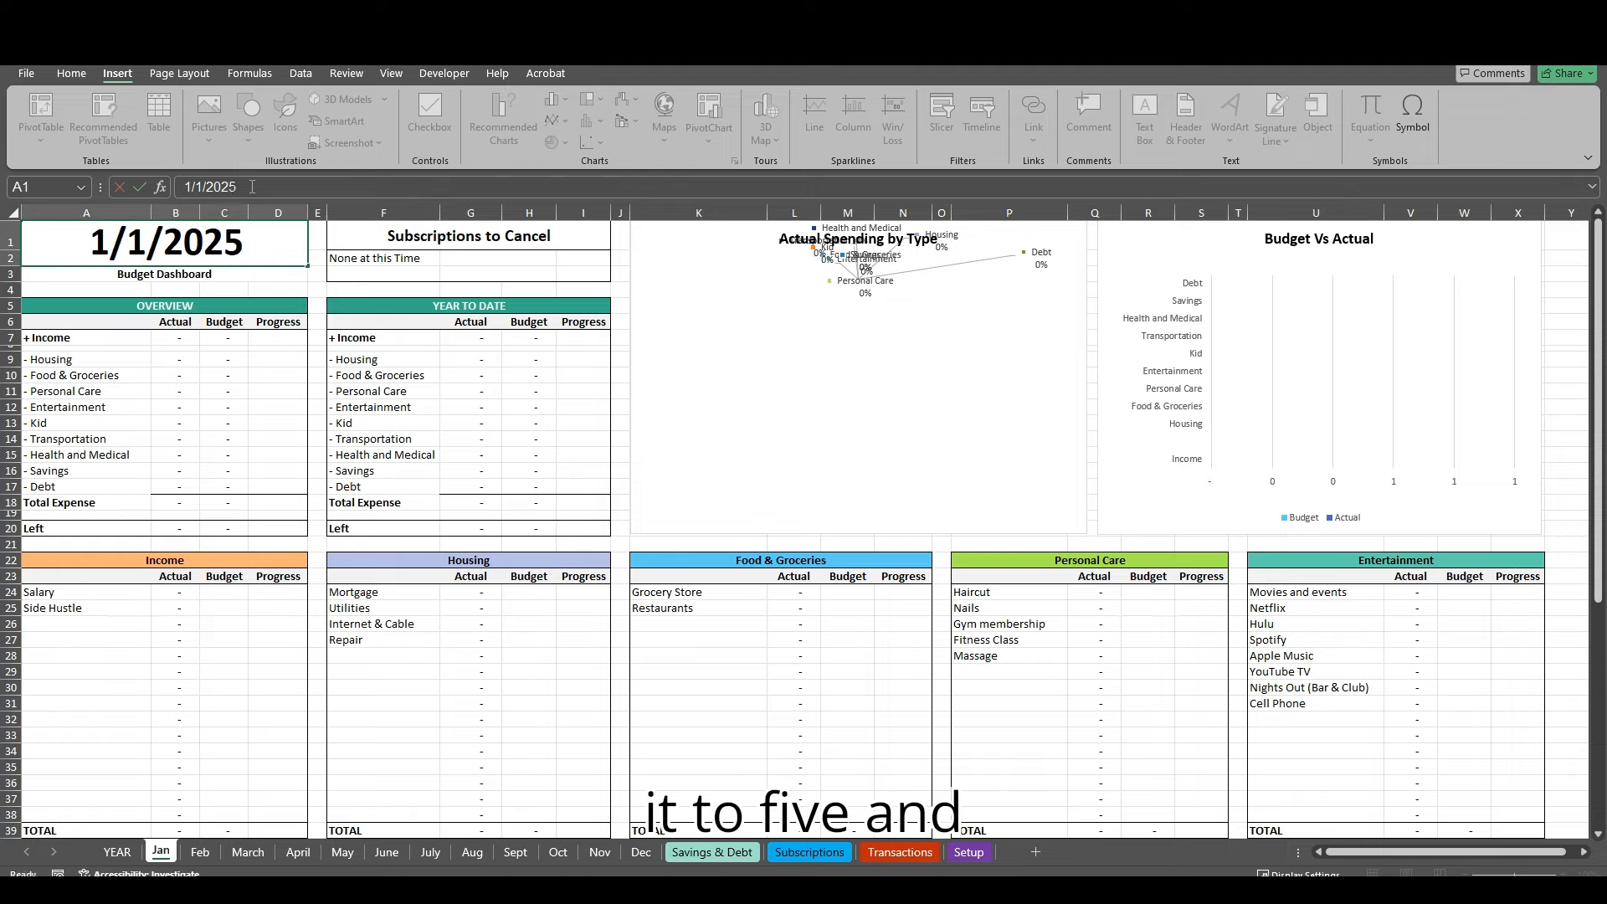
key(Return)
click(120, 853)
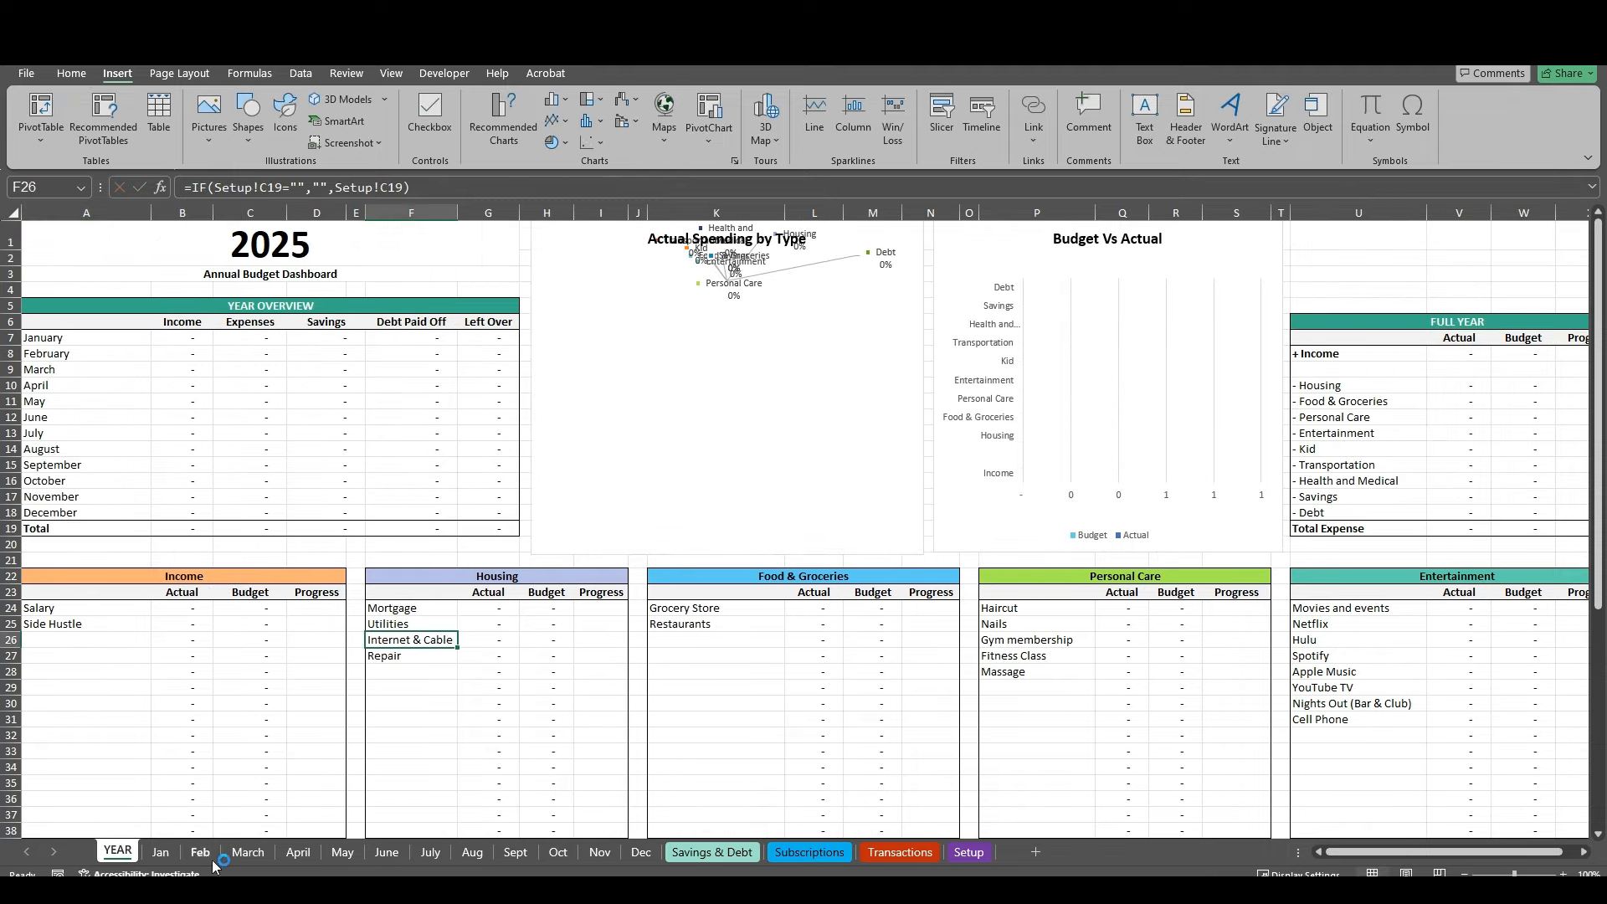
click(251, 853)
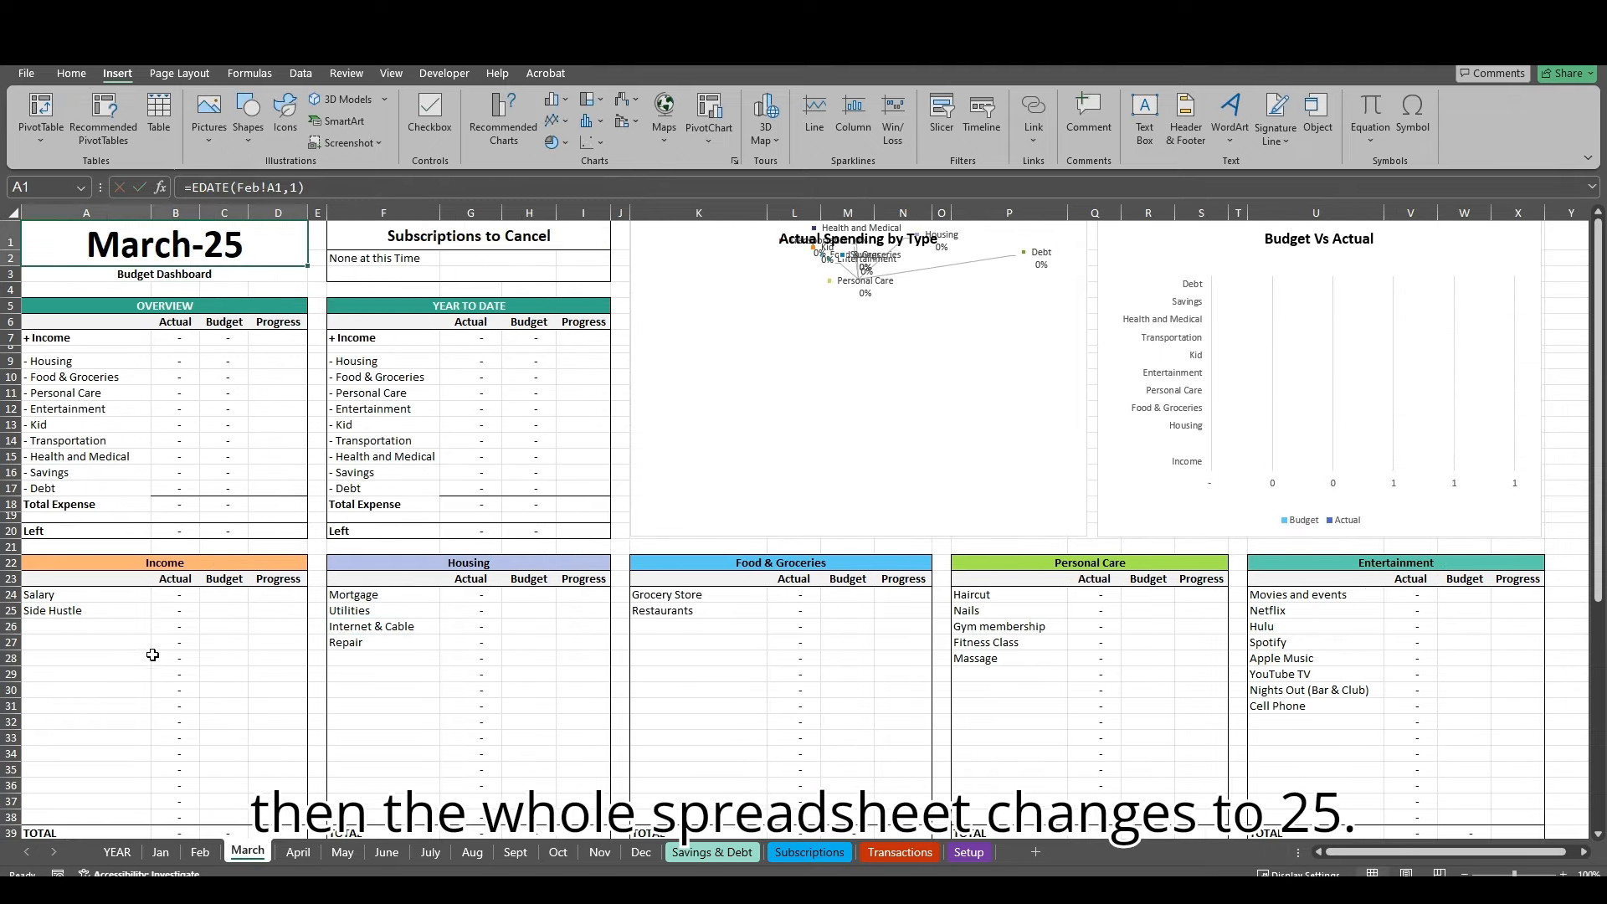
Step: Set the January dashboard's date to 1/1/2024
click(161, 852)
click(266, 186)
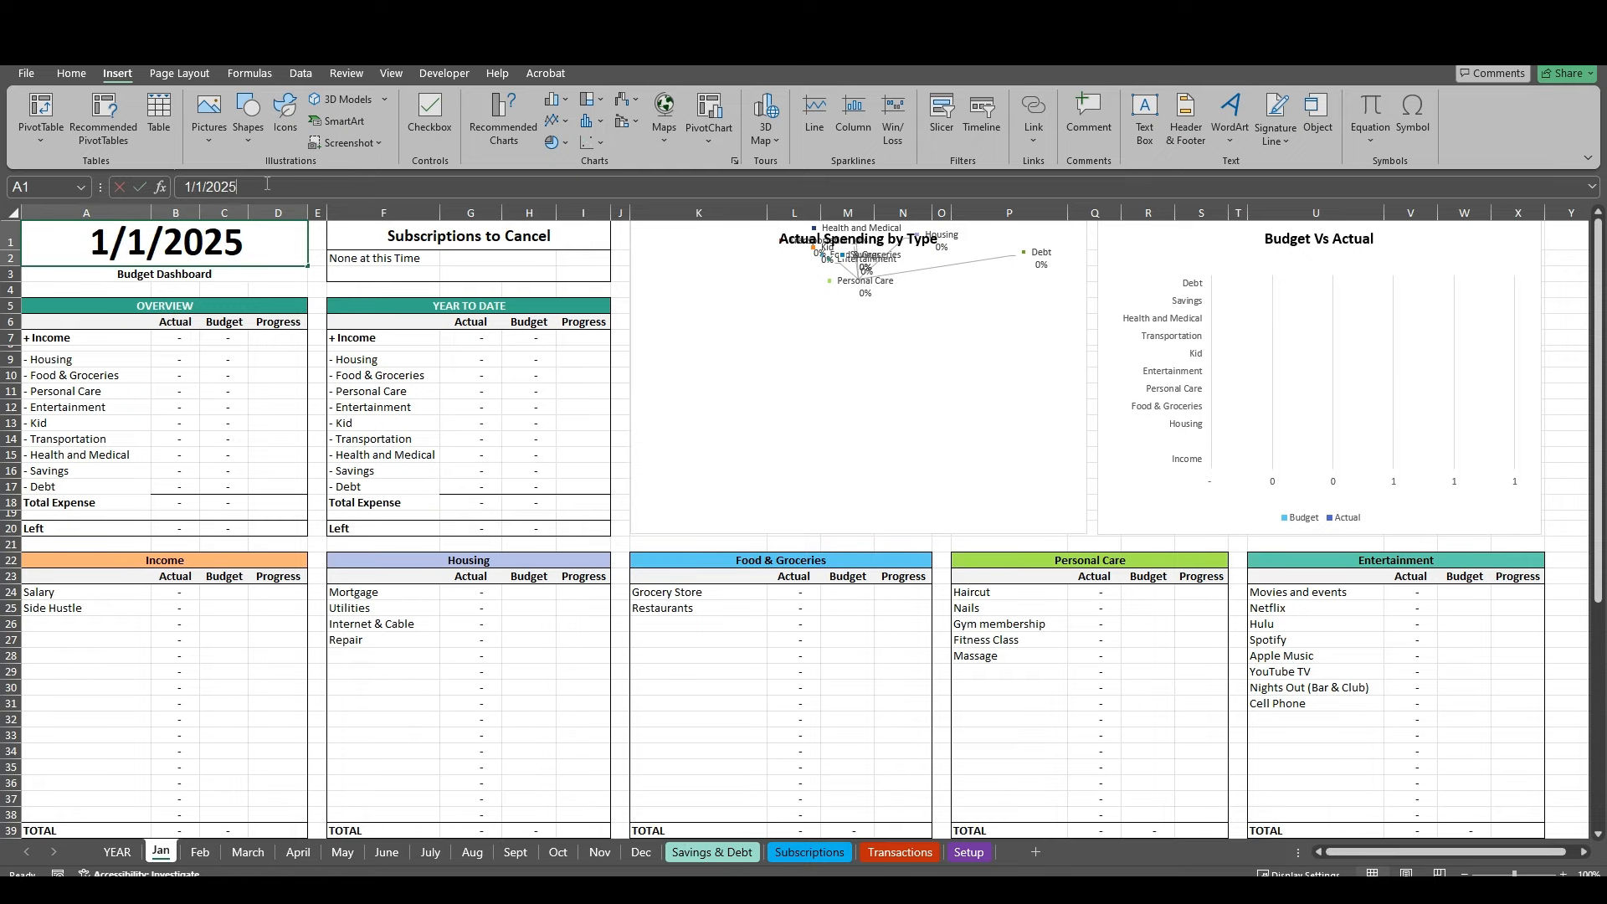
key(BackSpace)
text(4)
key(Return)
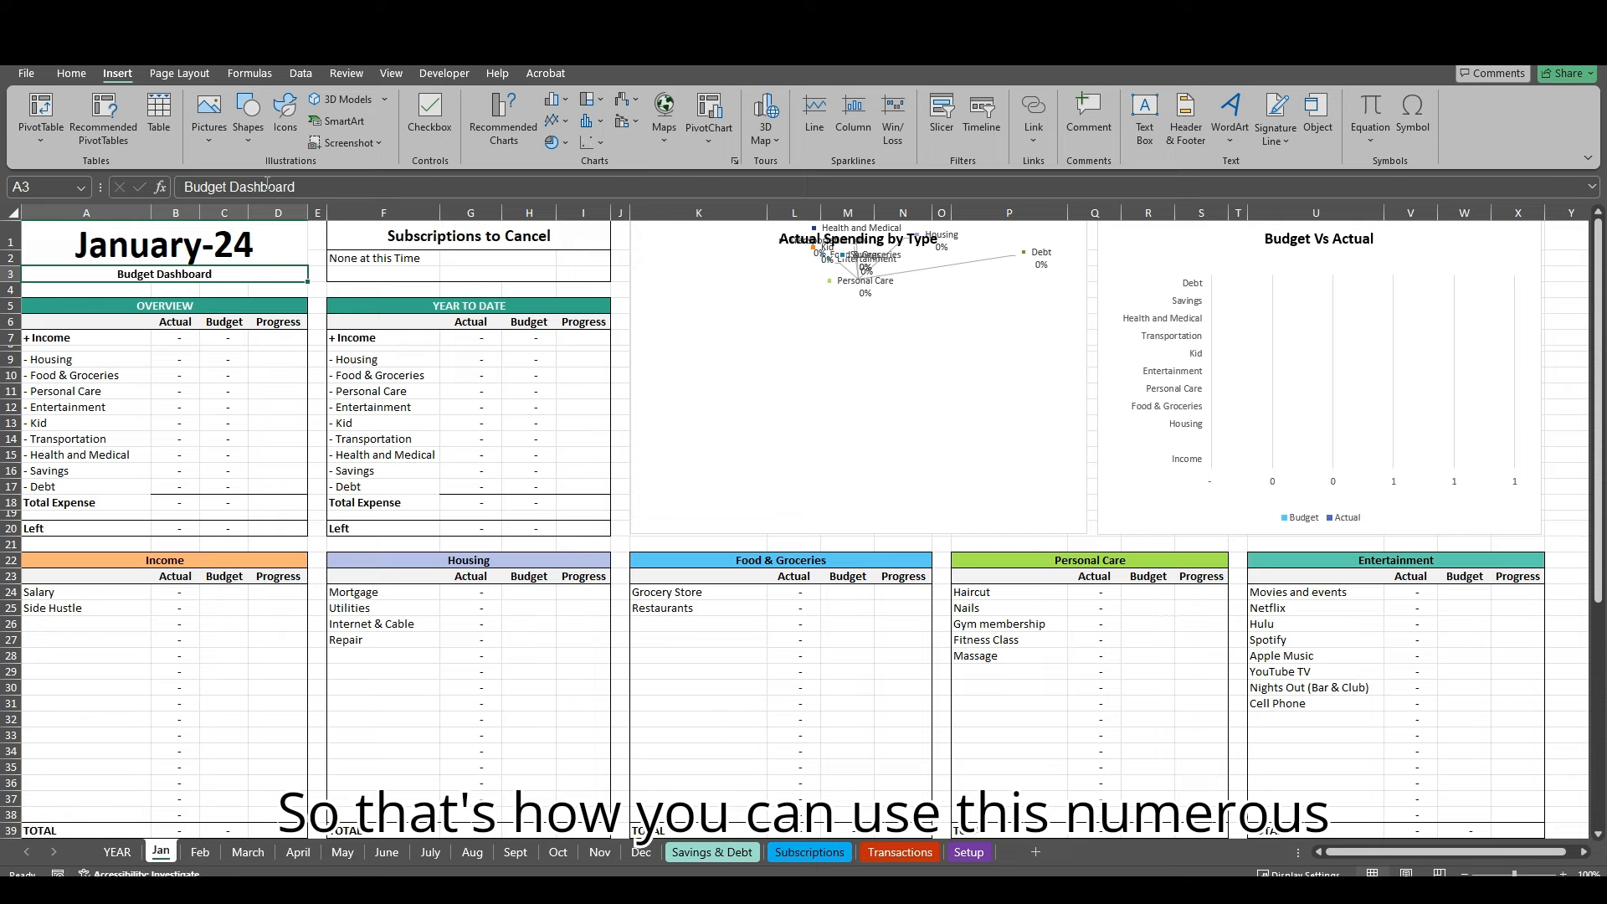
key(Up)
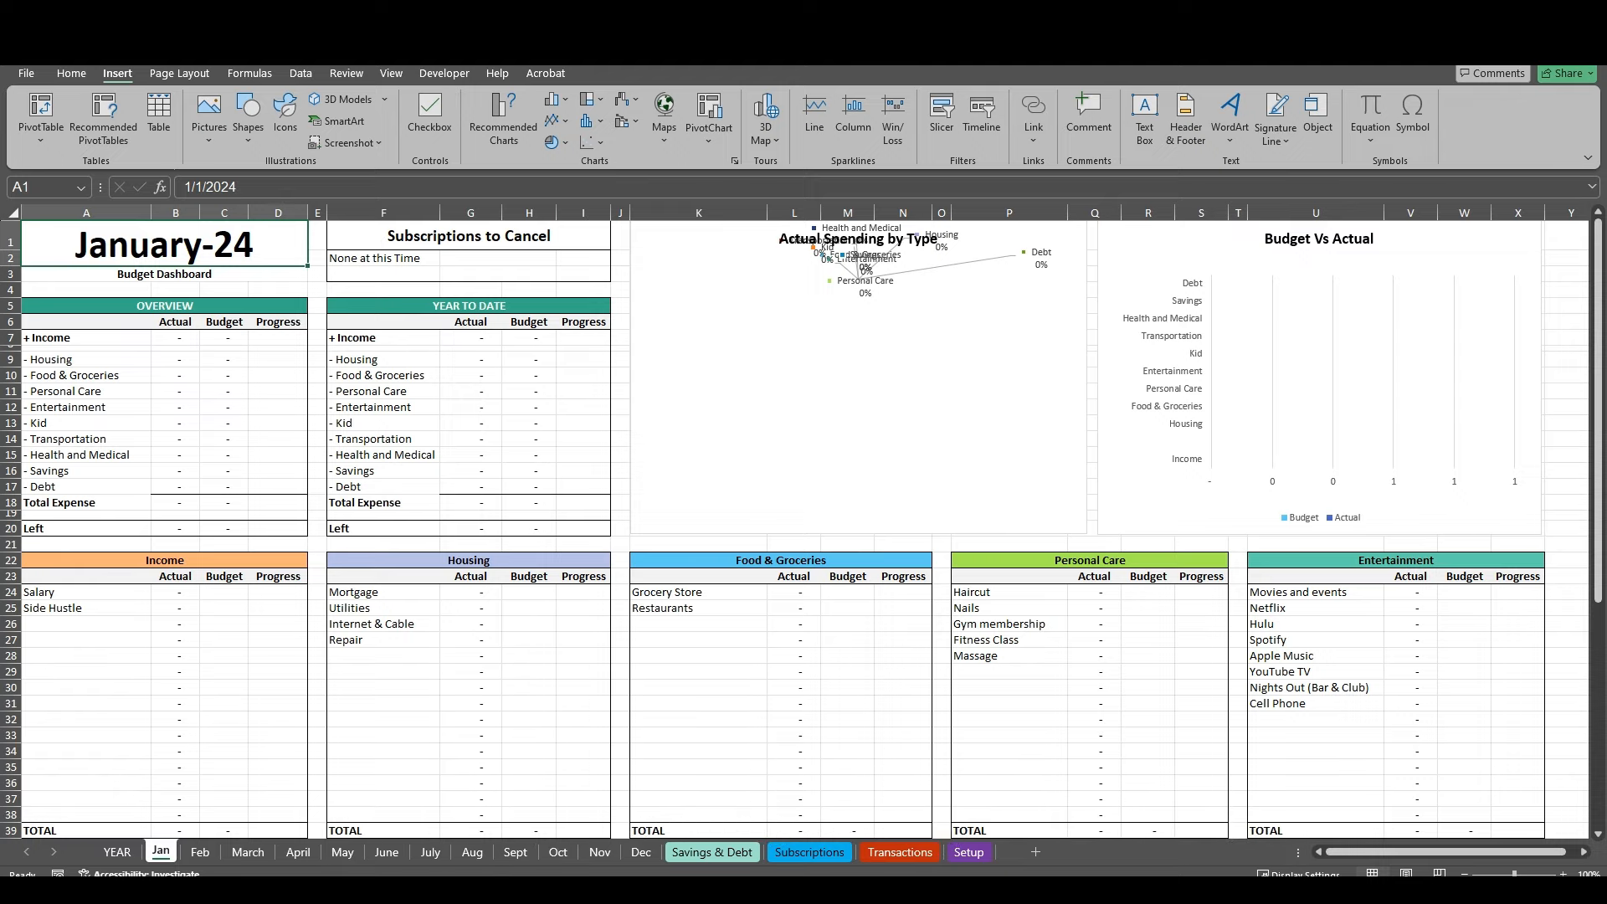
Step: View the YEAR dashboard and the first date entry row of the Transactions sheet
key(ctrl+Page_Up)
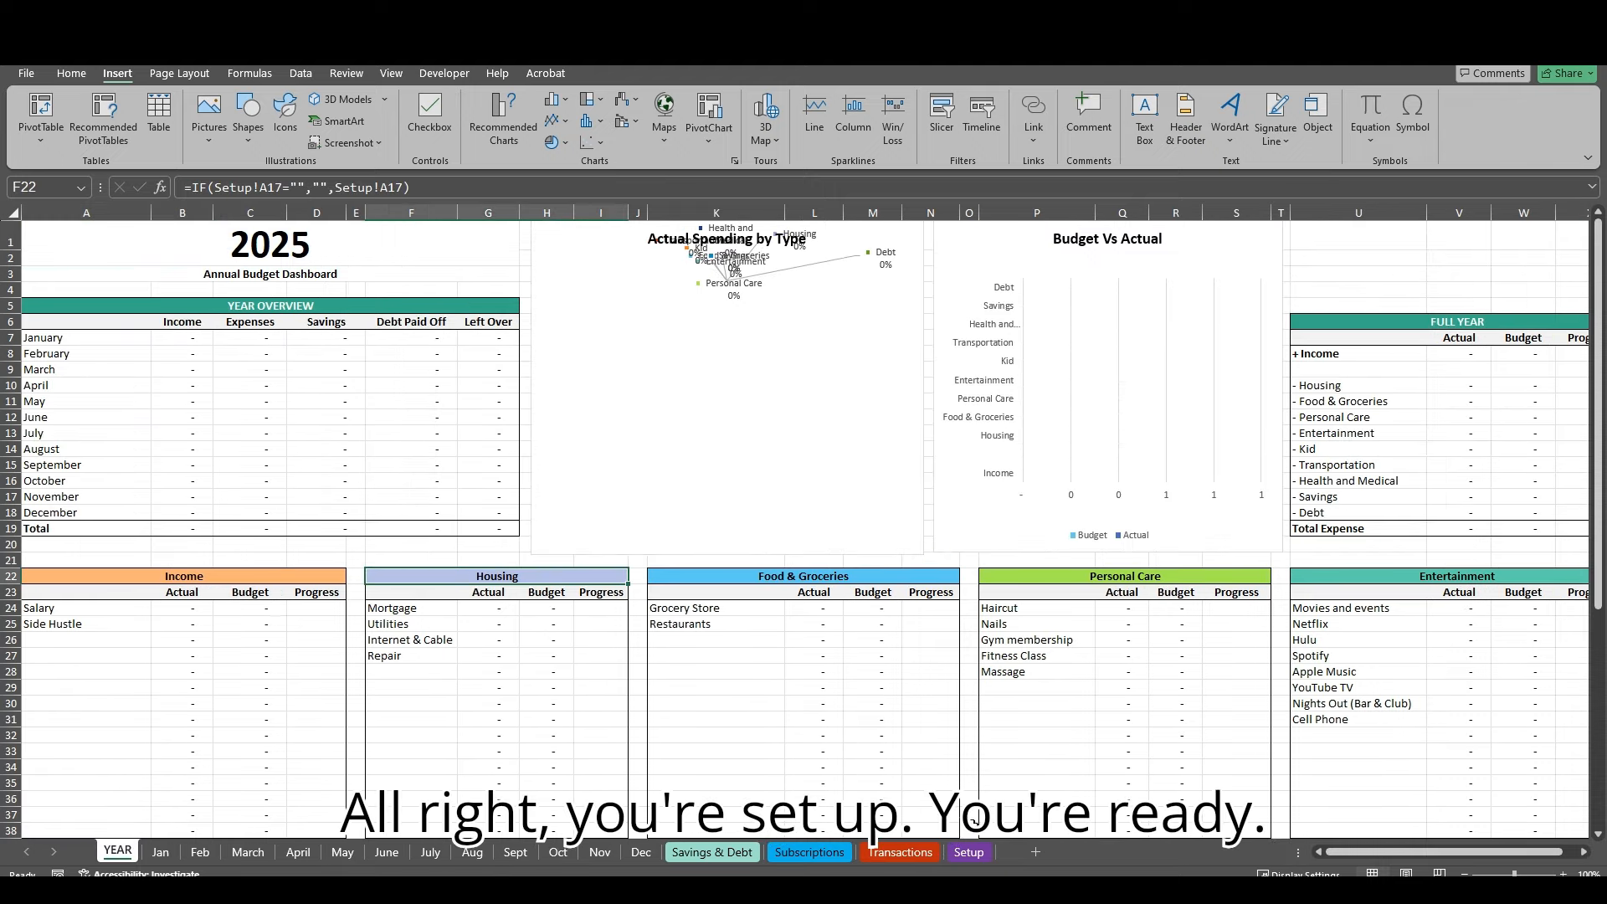
click(873, 854)
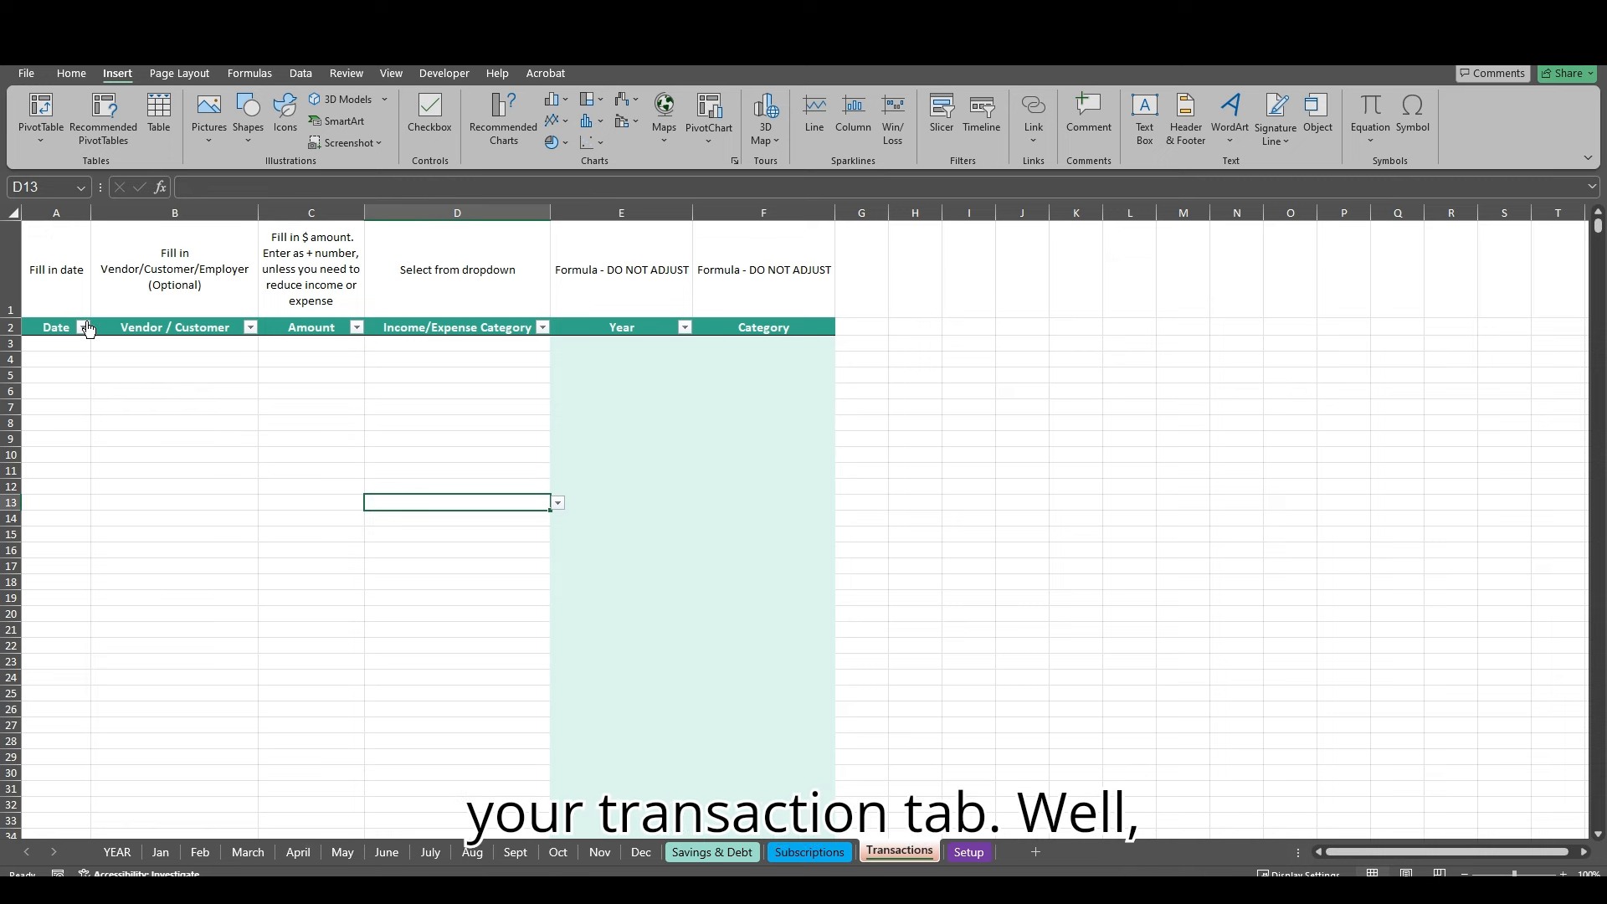
click(71, 341)
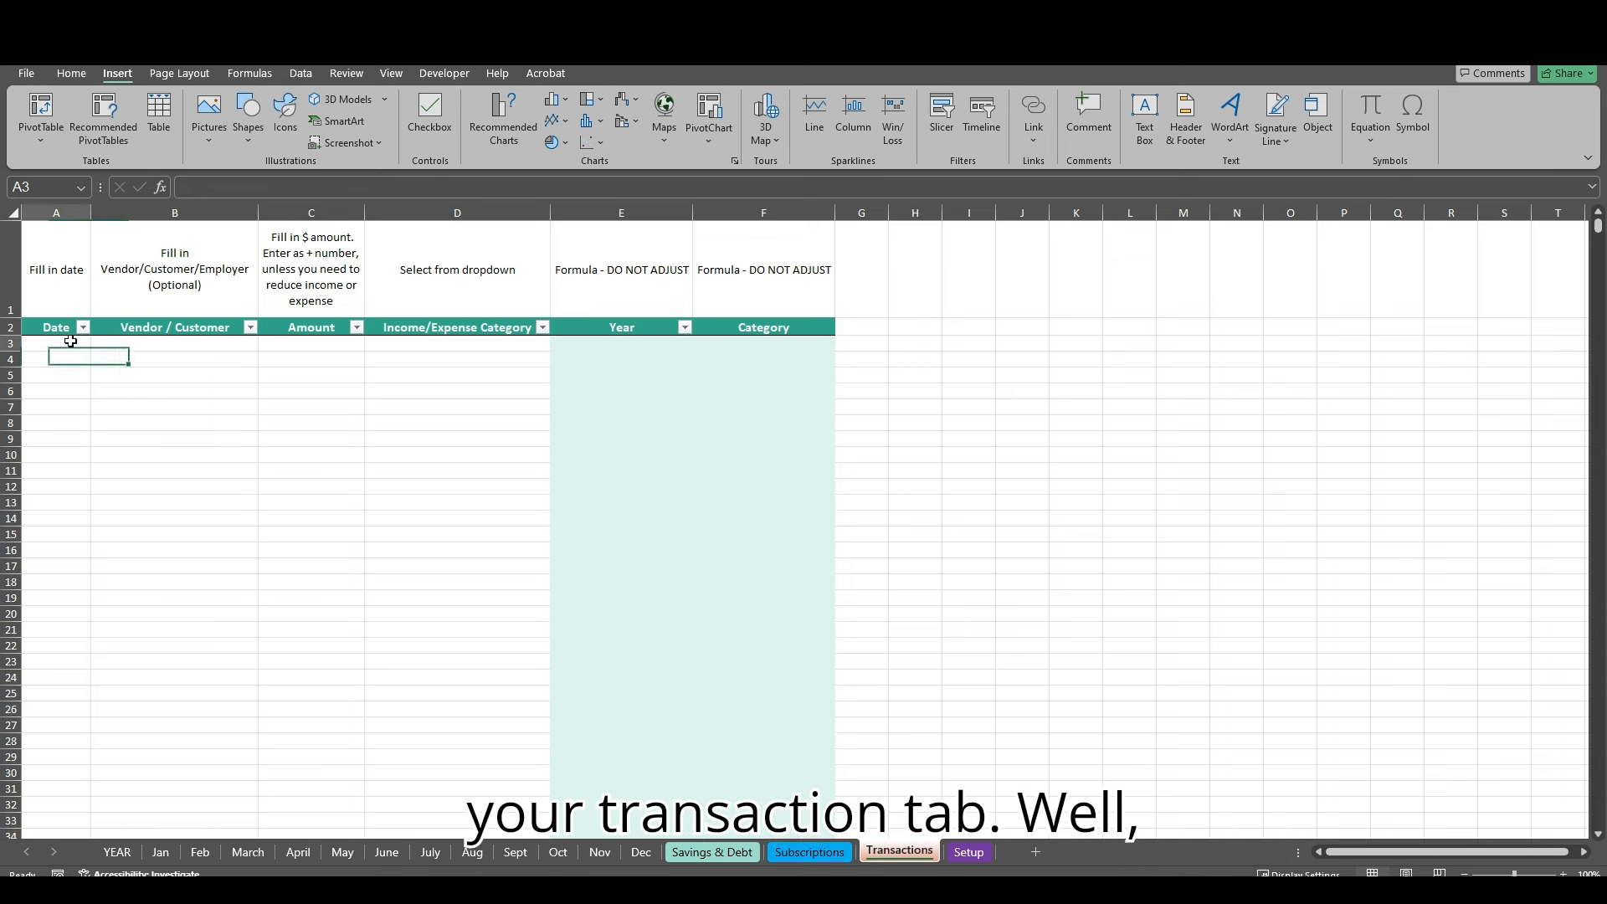
Step: Set the budget for Salary in the January dashboard's Income table to 5000
click(159, 852)
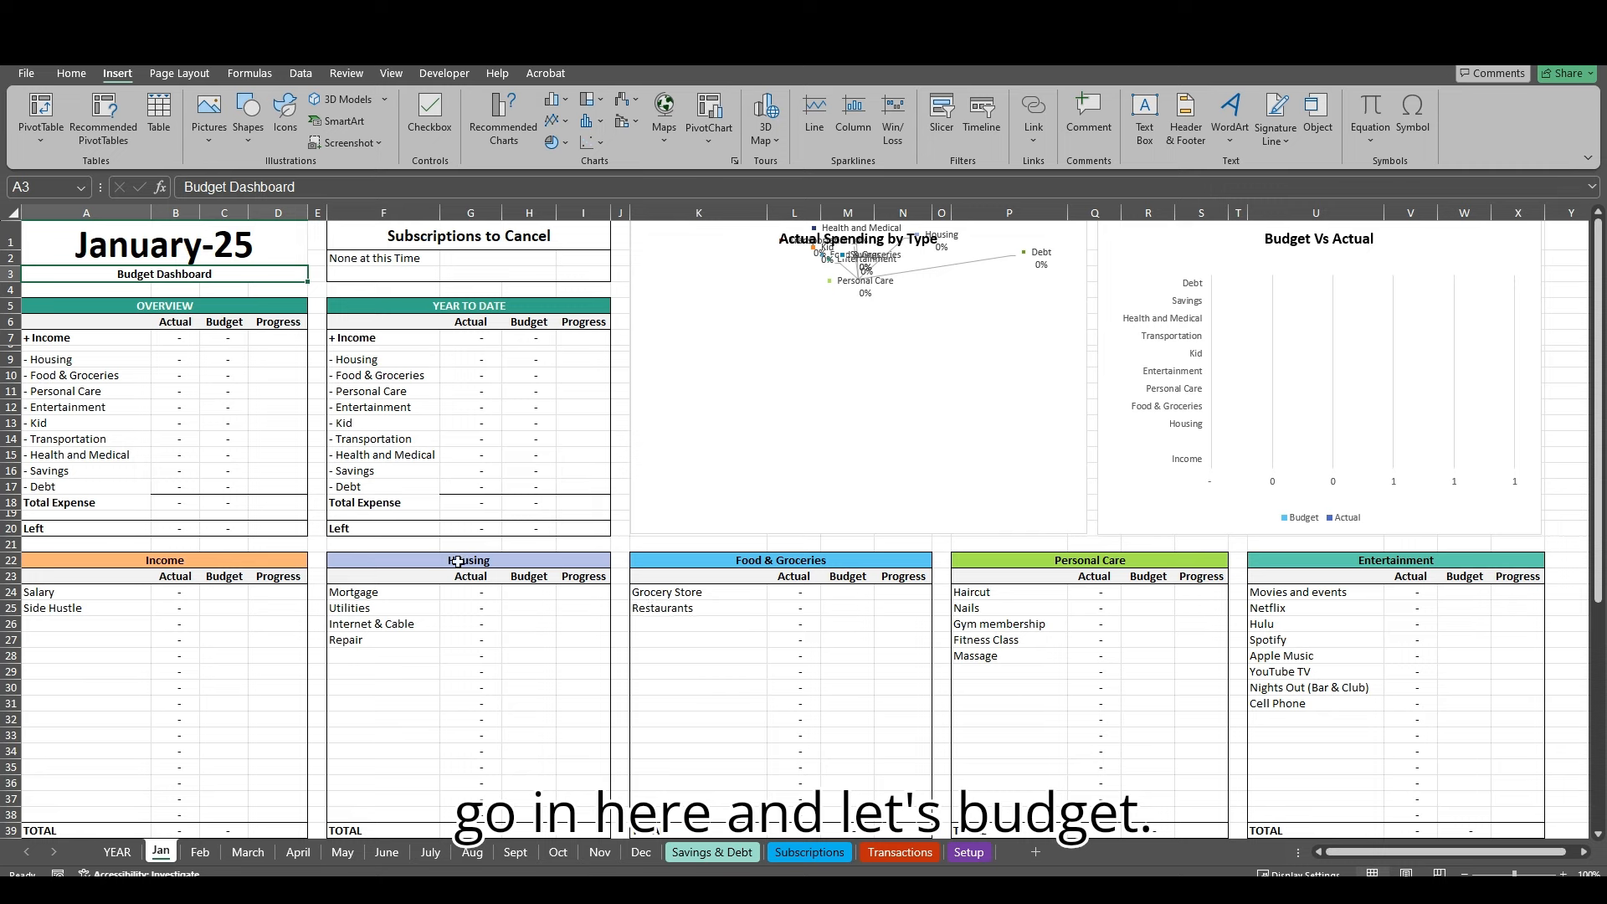
click(235, 593)
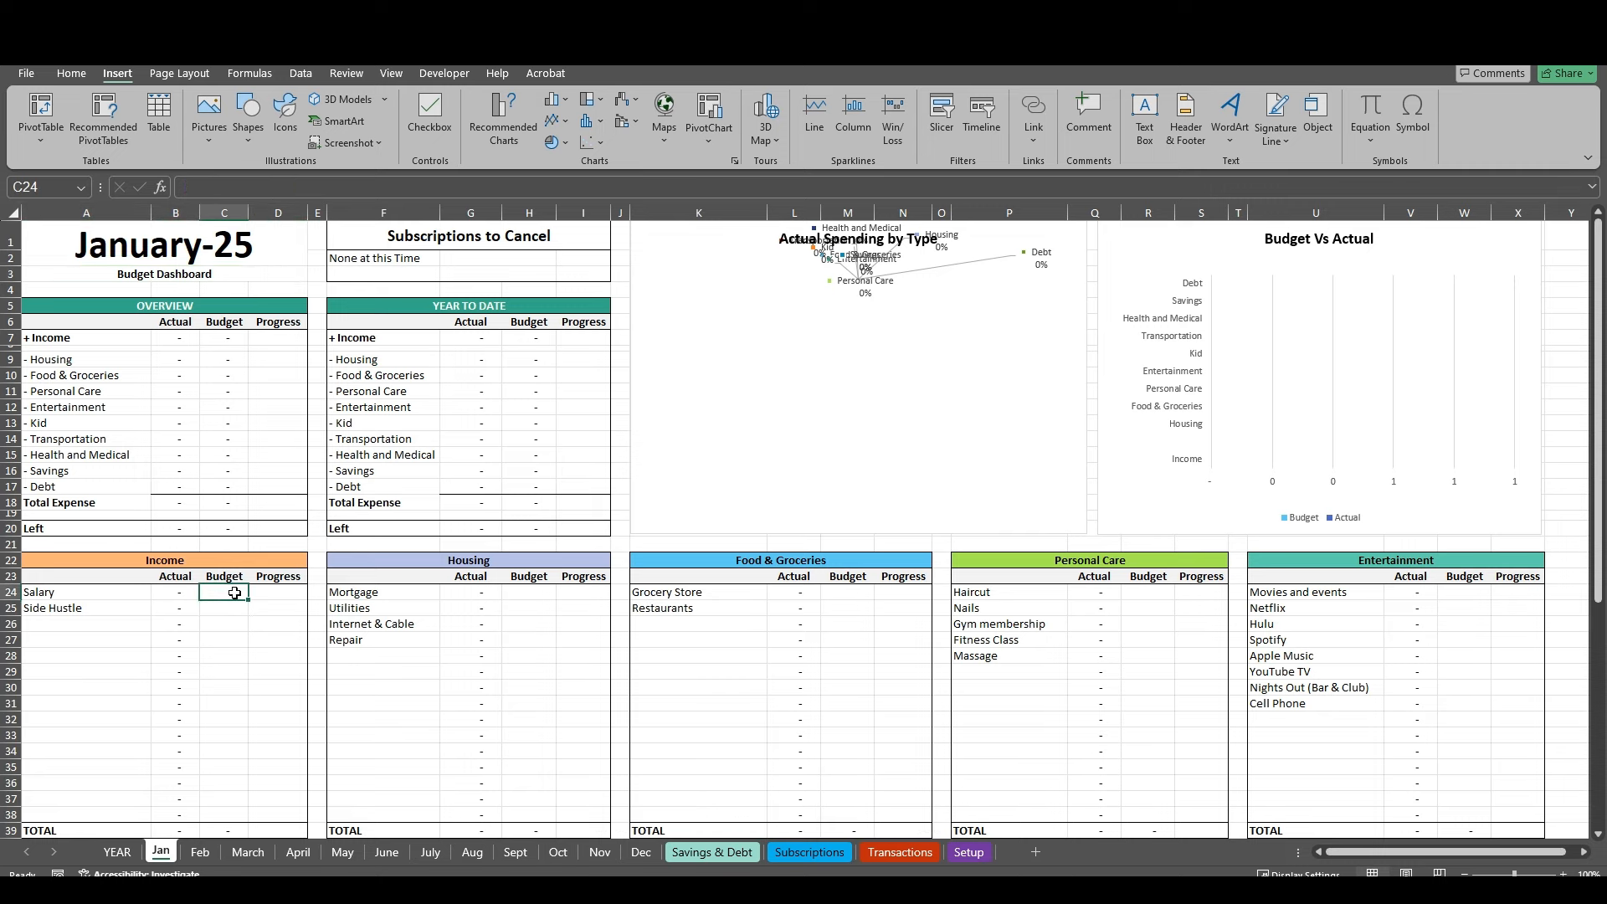
text(25)
key(BackSpace)
key(BackSpace)
key(BackSpace)
key(BackSpace)
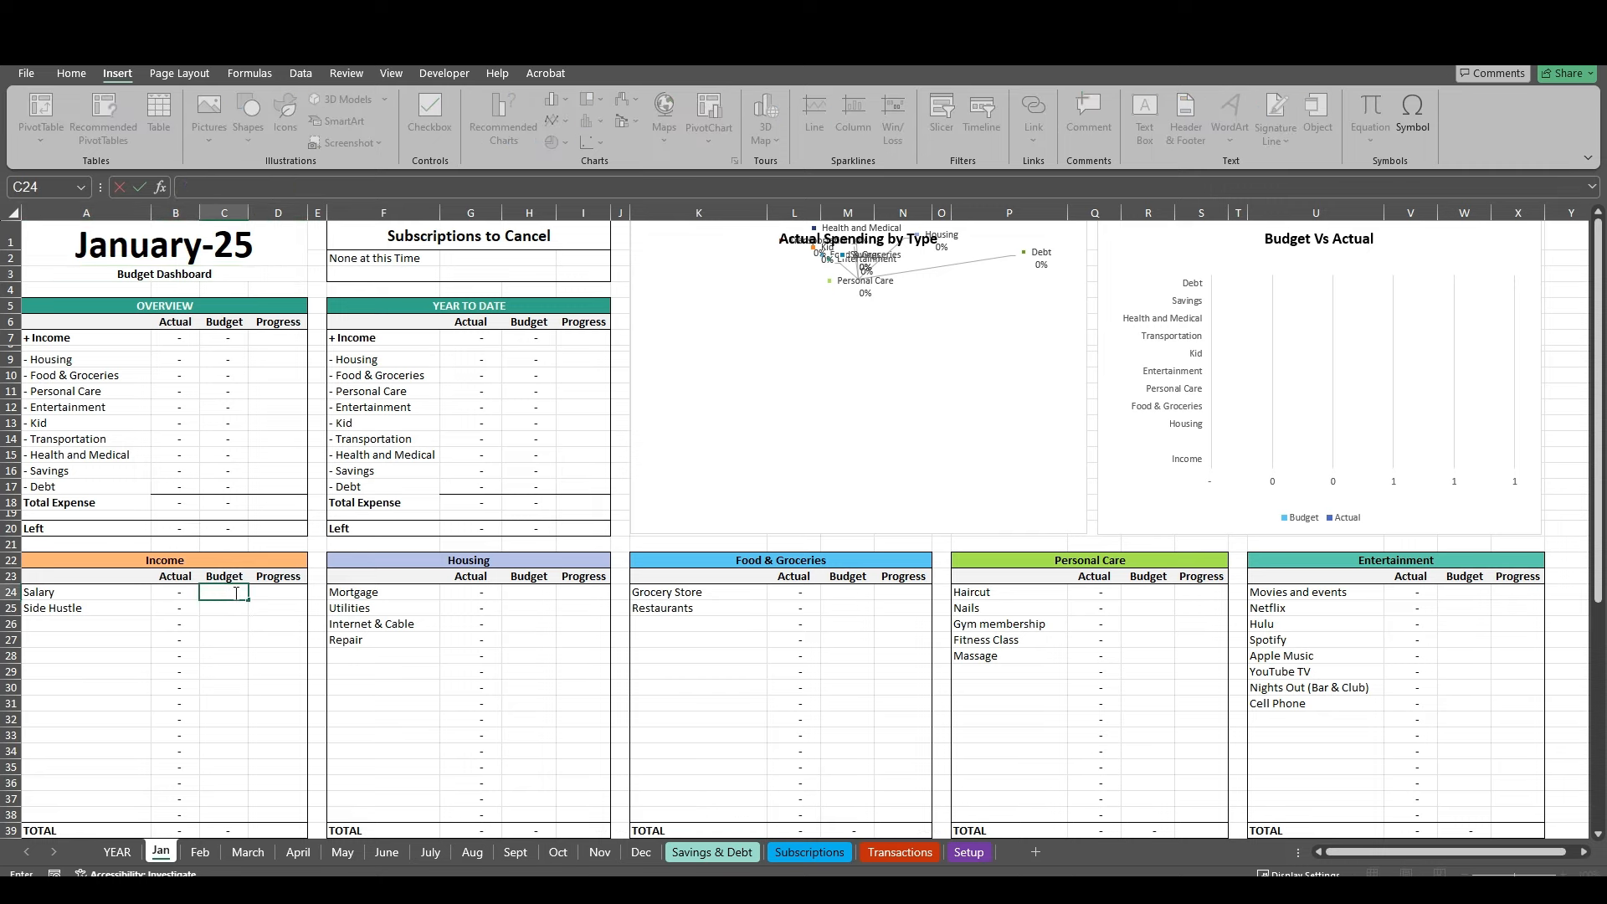
text(5000)
key(Return)
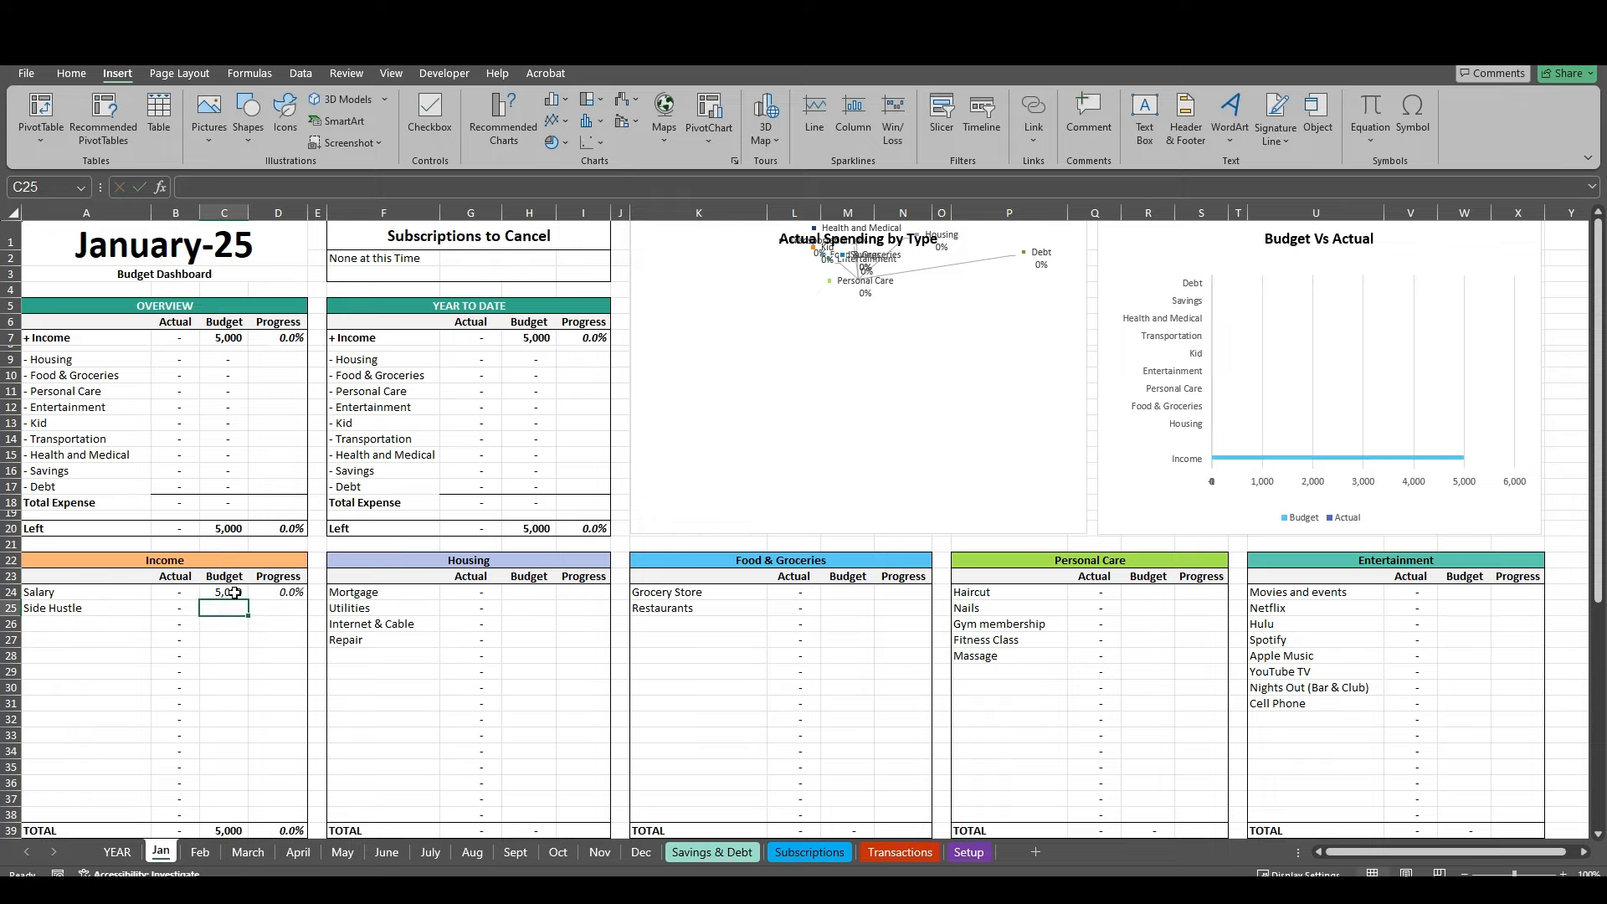
Step: Set the January budget for Side Hustle in the Income table to 1250
click(1465, 874)
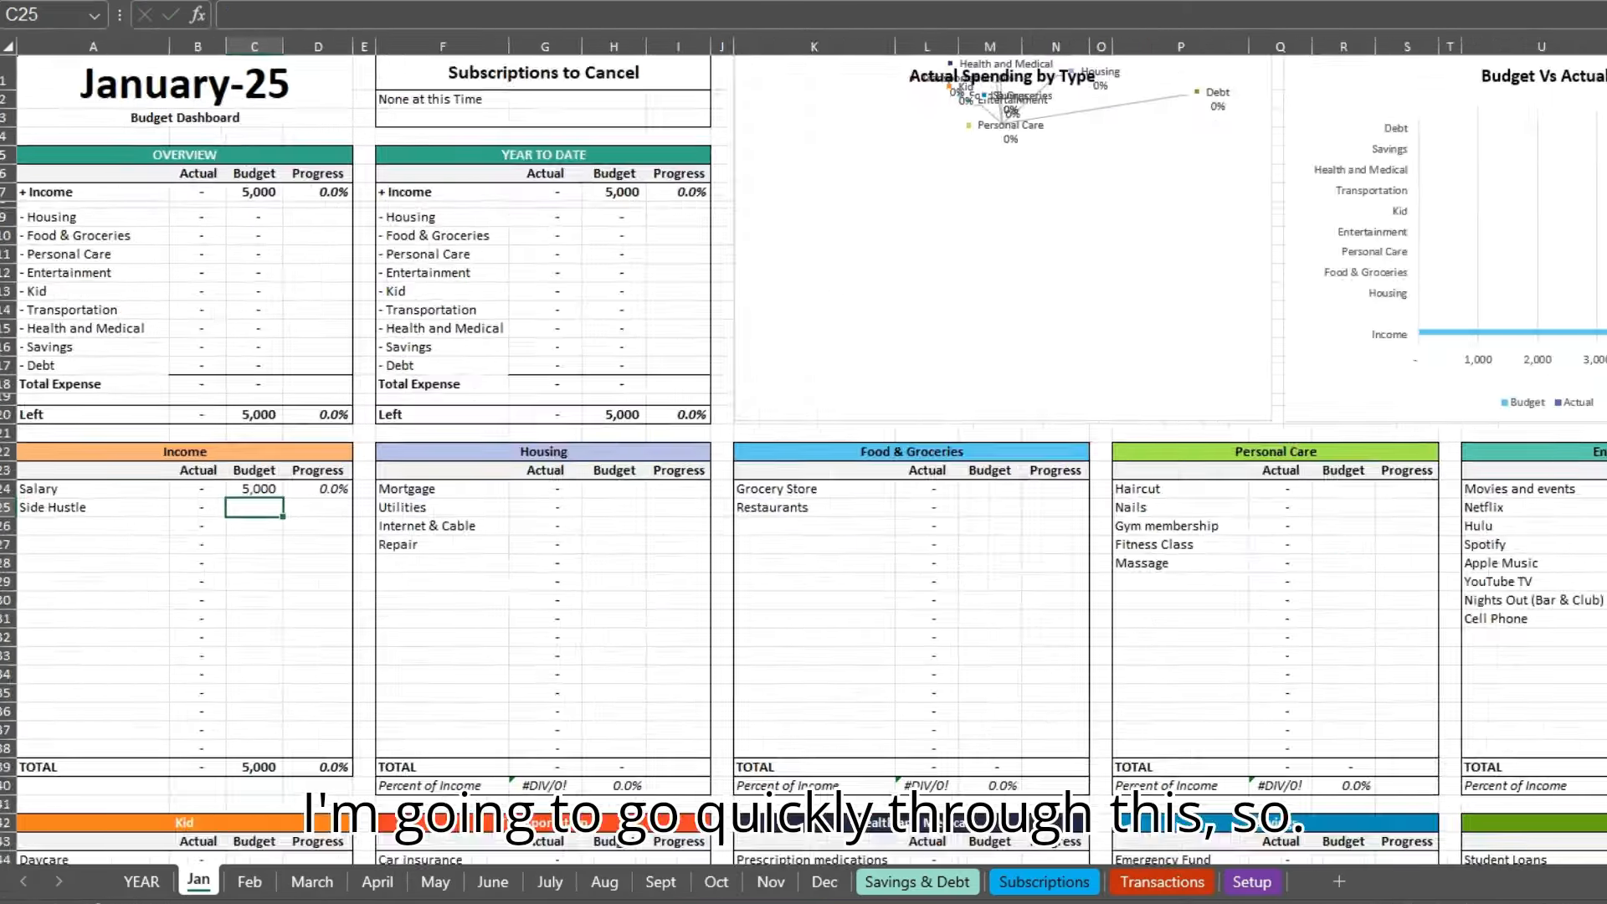
click(1465, 874)
click(1465, 874)
click(1465, 874)
click(1559, 903)
click(1579, 569)
click(199, 355)
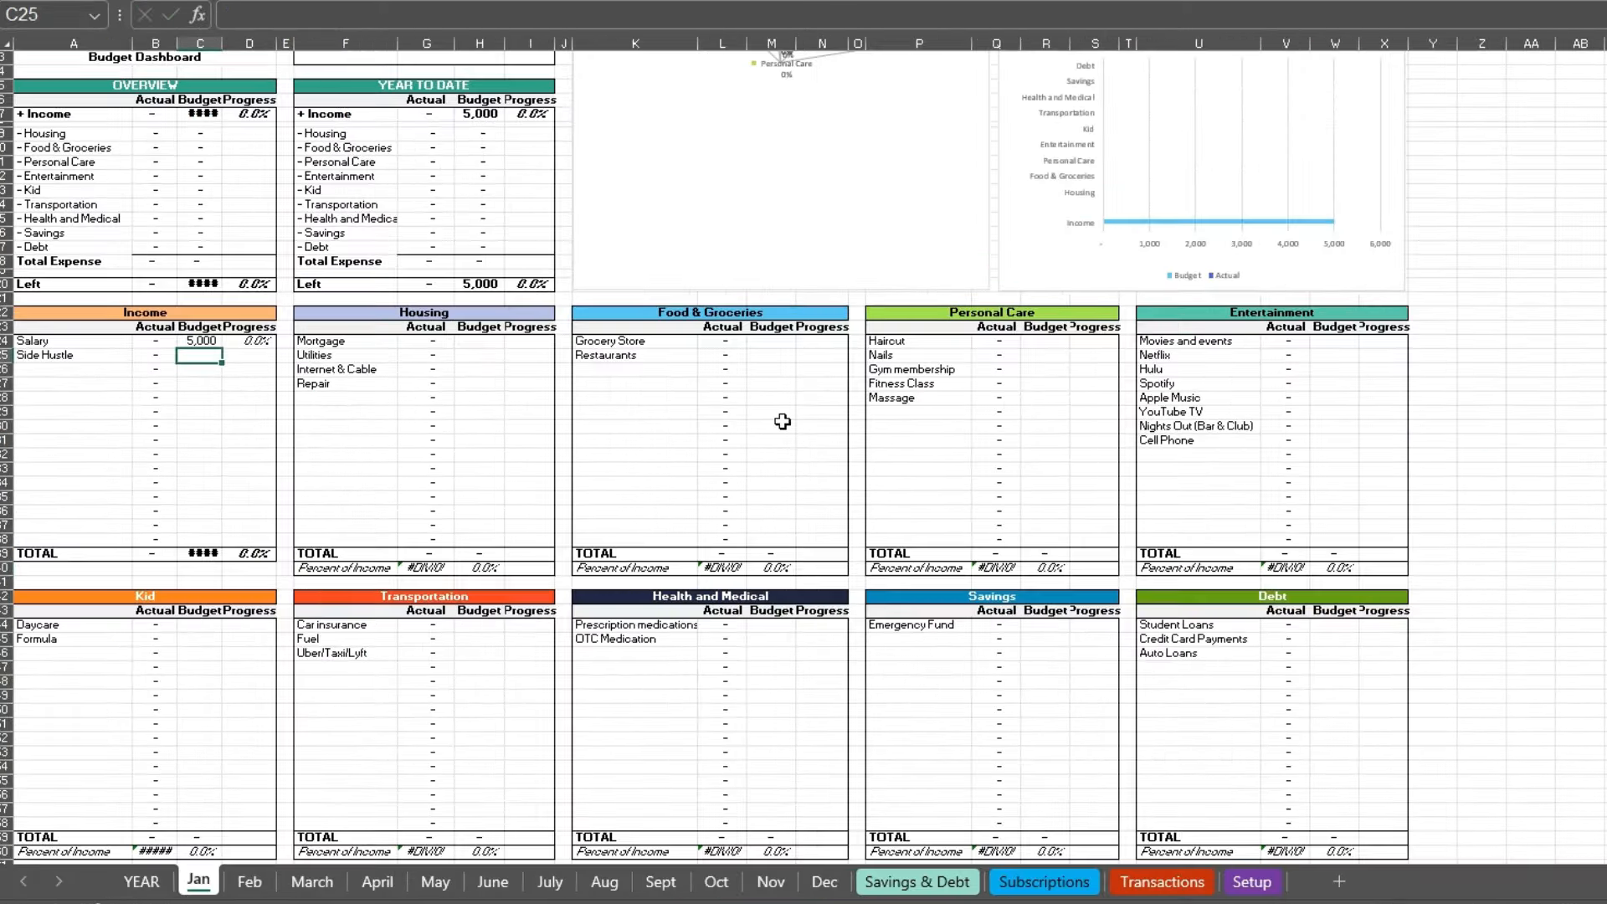
text(1250)
key(Return)
Step: Enter January Housing budgets of 1250 for Mortgage, 500 for Utilities, 240 for Internet & Cable and 120 for Repair
click(490, 338)
text(1250)
key(Return)
text(500 240 )
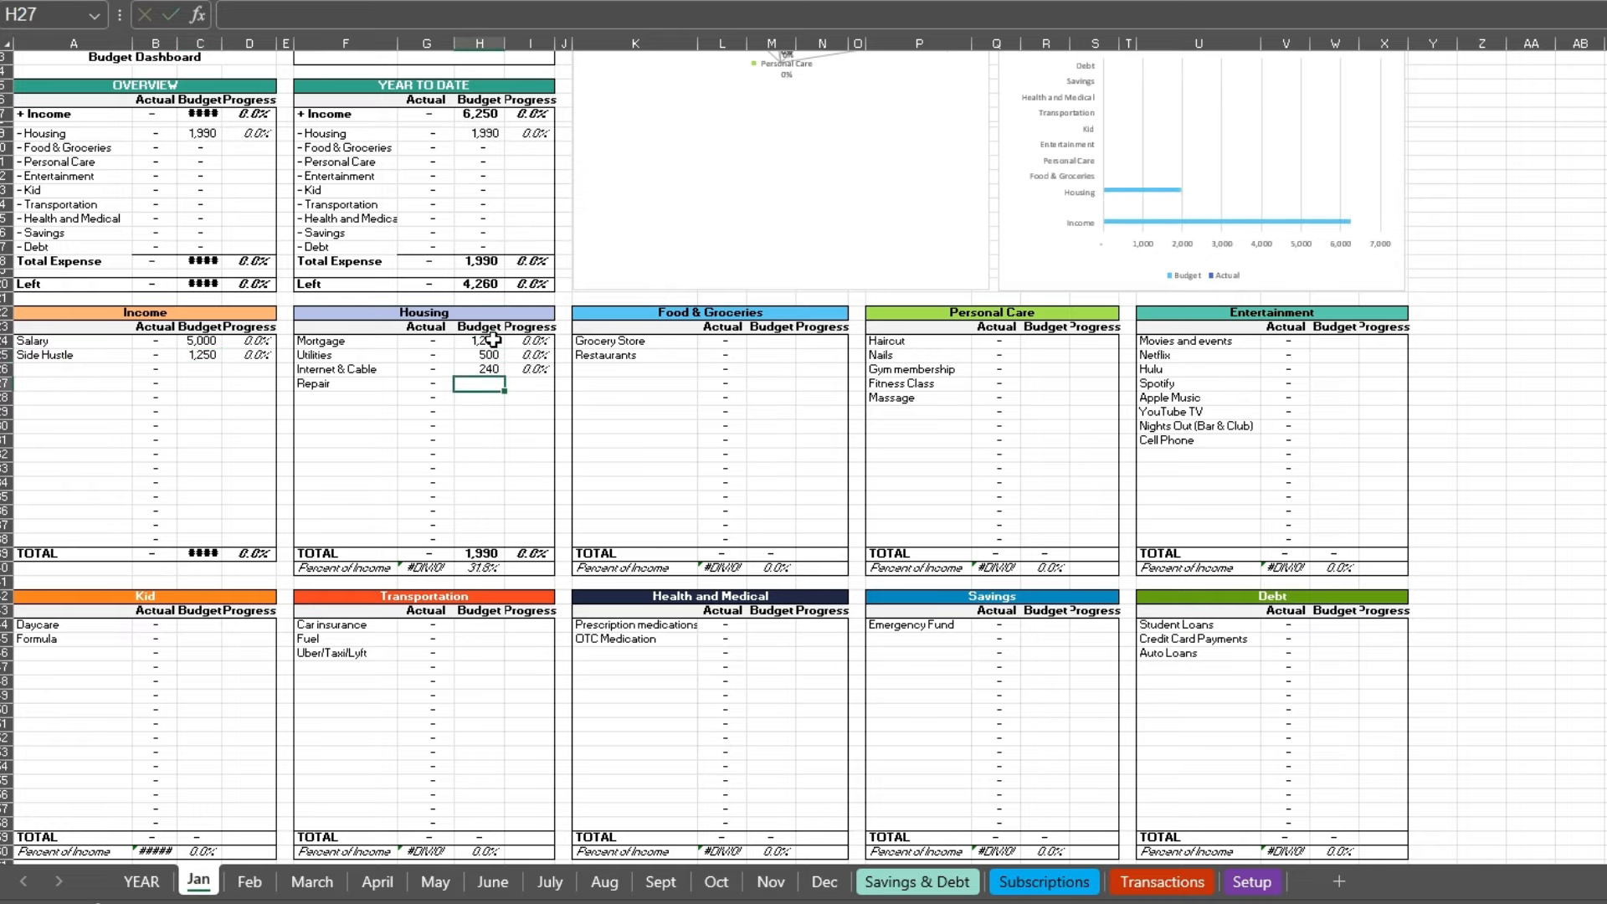
text(120)
Step: Enter January Food & Groceries budgets of 750 for Grocery Store and 250 for Restaurants
click(765, 346)
text(750)
key(Return)
text(250)
key(Return)
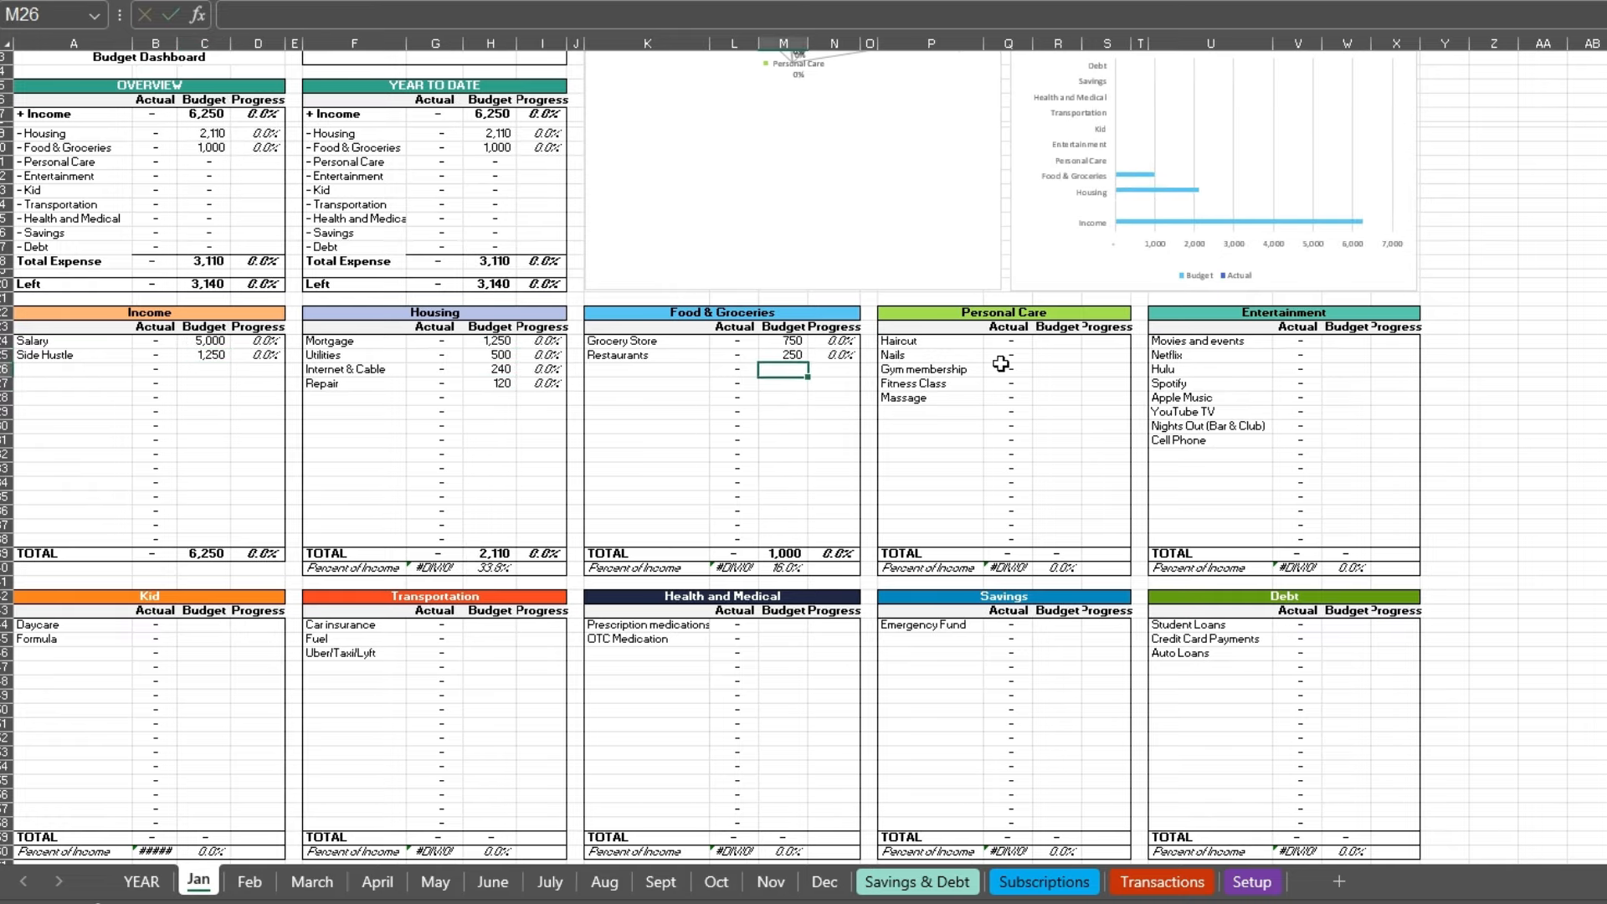
Step: Enter January Personal Care budgets: Haircut 50, Nails 25, Gym membership 75, Fitness Class 25 and Massage 125
click(1053, 342)
text(50)
key(Return)
text(25)
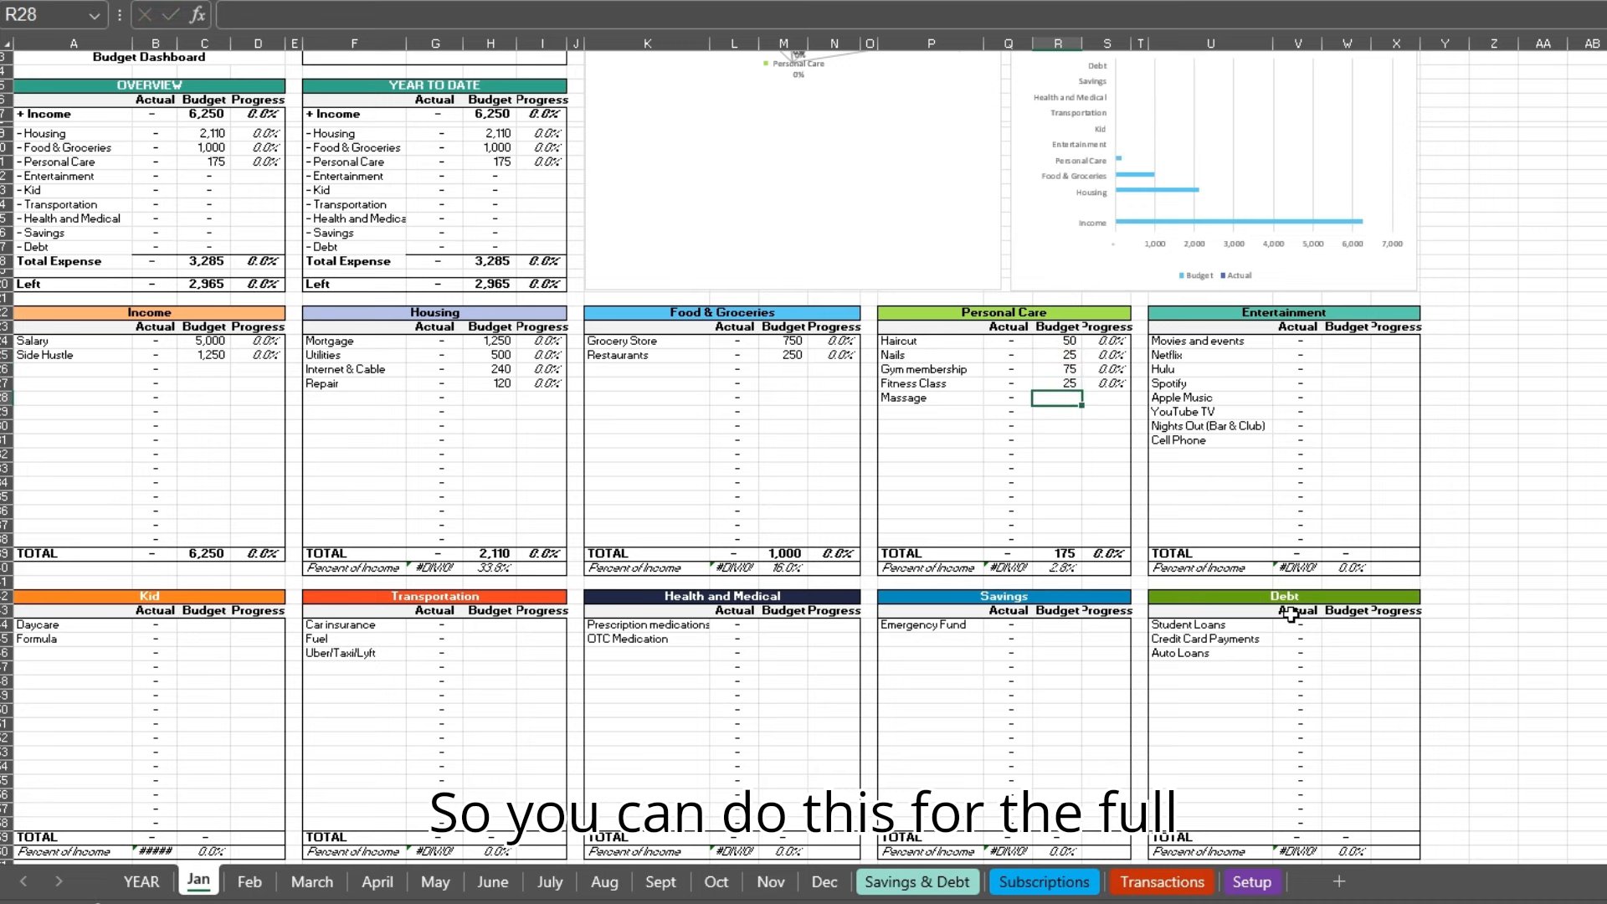
text( 75 25 125)
key(Return)
Step: Enter January Entertainment budgets: Movies and events 25; Netflix, Hulu, Spotify and Apple Music 15 each; YouTube TV 75; Nights Out 0; Cell Phone 80
click(1347, 342)
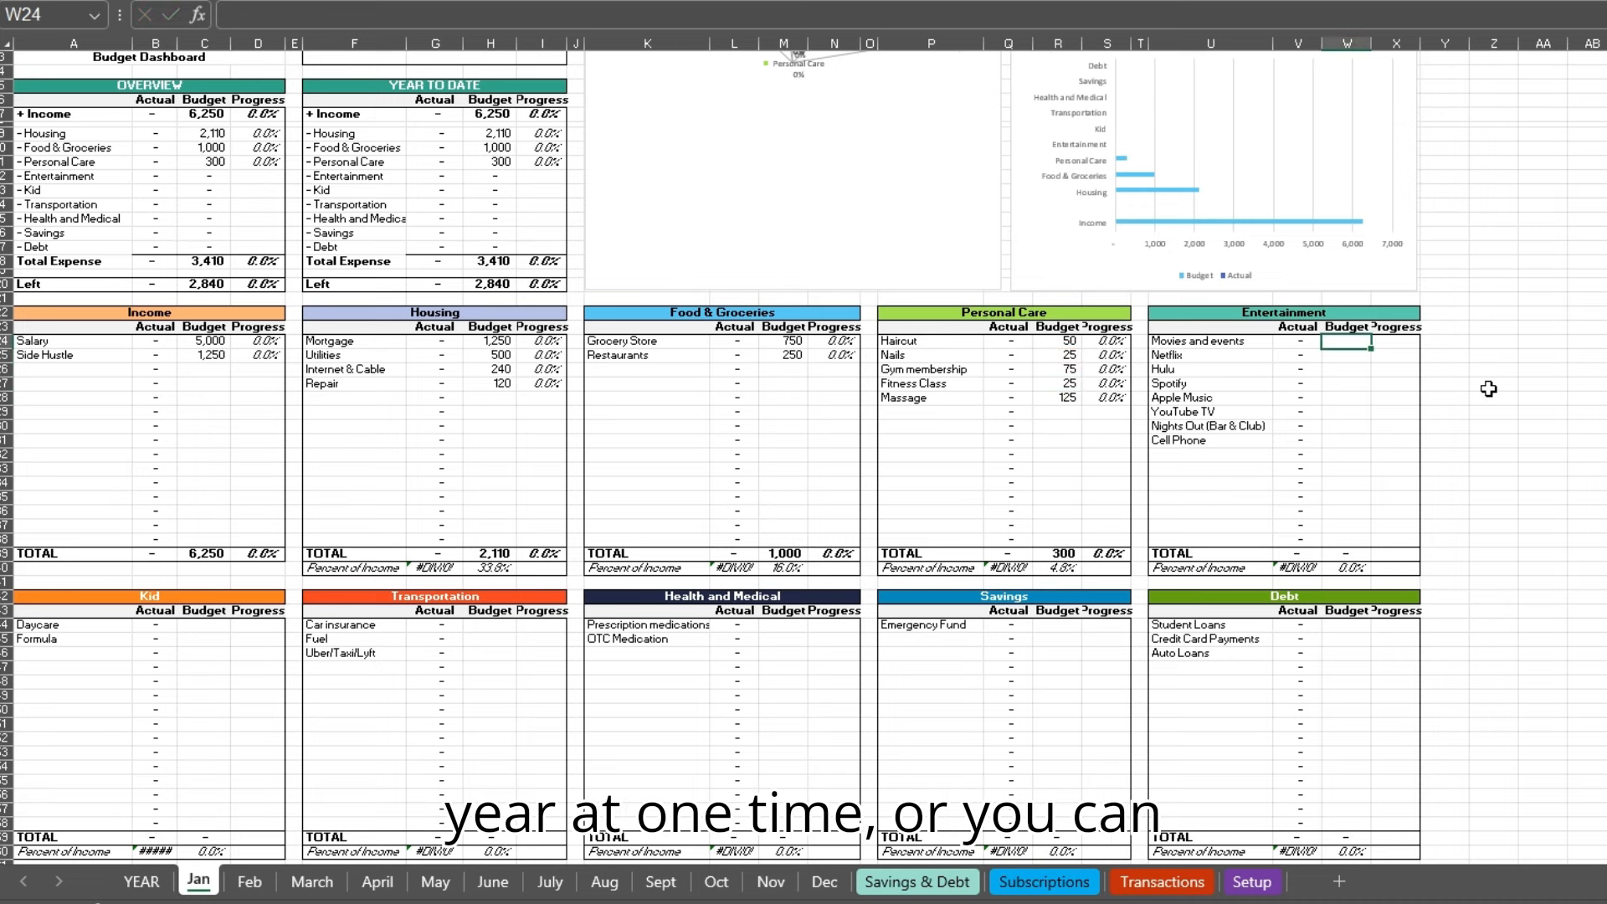
text(25)
key(Return)
text(15)
key(Return)
text(15)
key(Return)
text(15)
key(Return)
text(0)
key(Return)
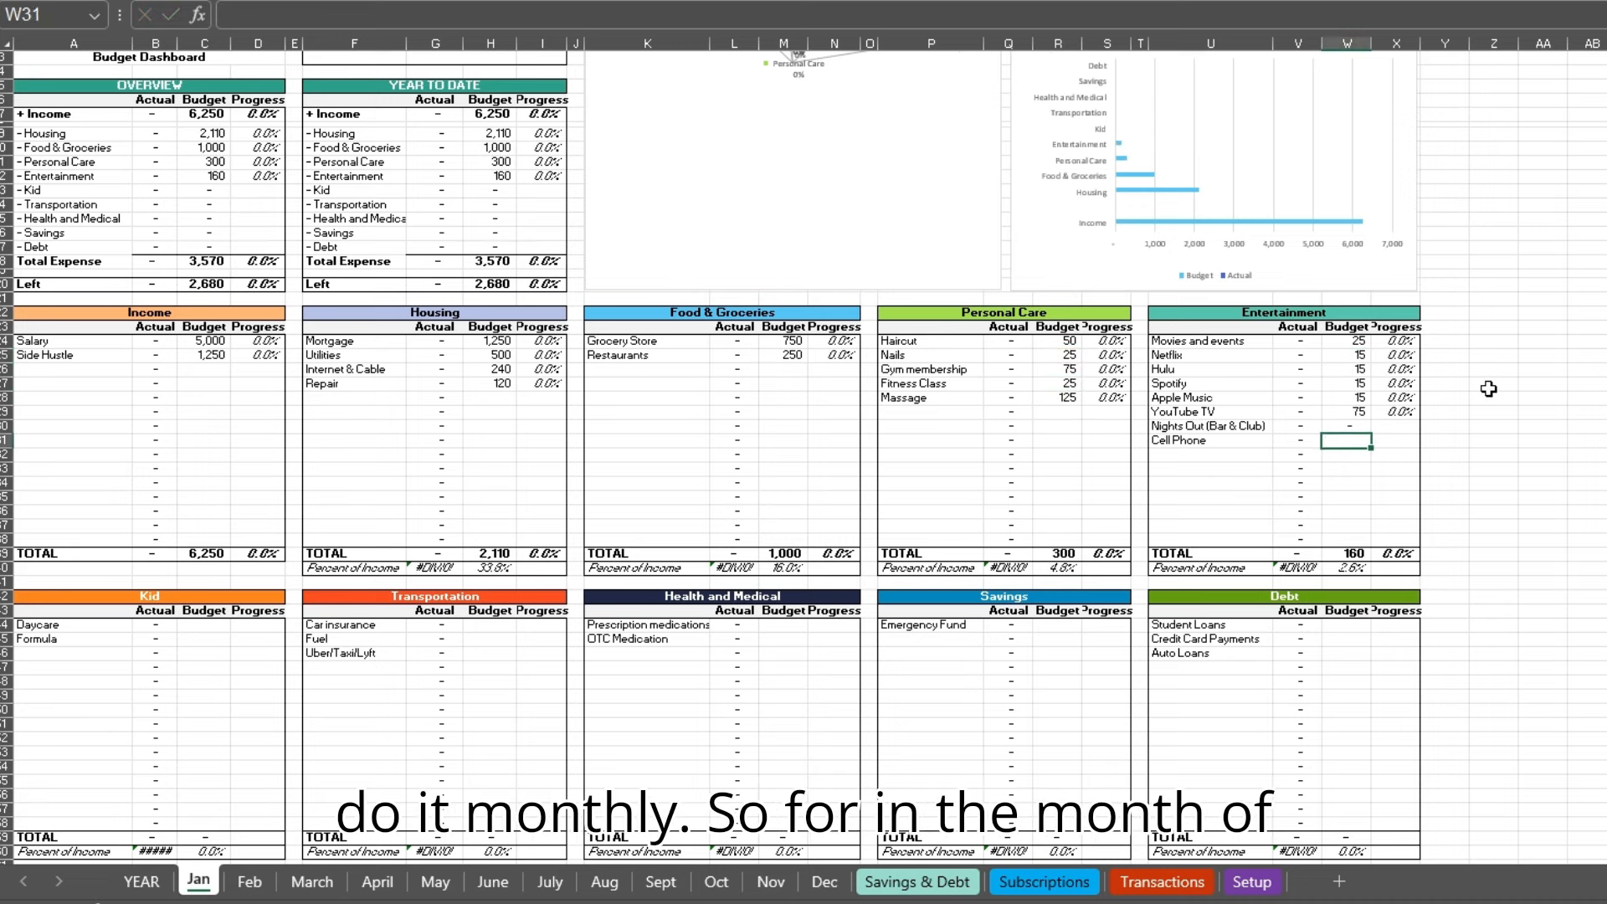
text(80)
key(Return)
click(1347, 425)
Step: Enter January Kid budgets of 1250 for Daycare and 200 for Formula
click(204, 625)
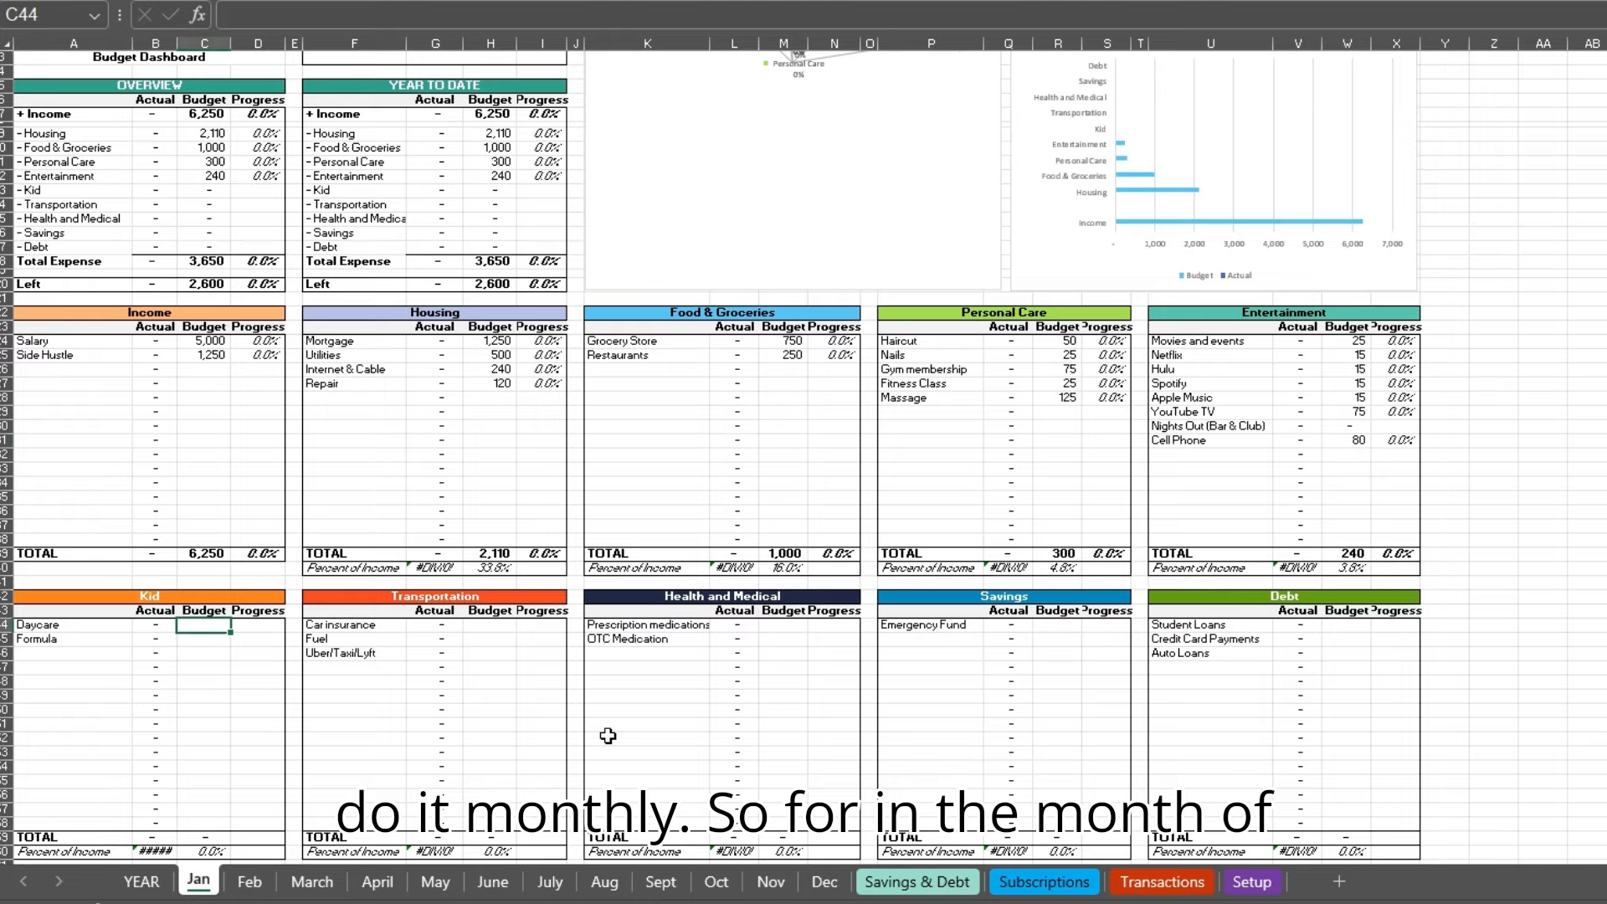
text(500)
key(Return)
key(Up)
text(1250)
key(Return)
text(20)
key(Return)
key(Up)
text(200)
key(Return)
Step: Clear the Auto Loans entry from the debt table on the Savings & Debt sheet, then return to the January sheet
key(Up)
key(Right)
key(Right)
key(Right)
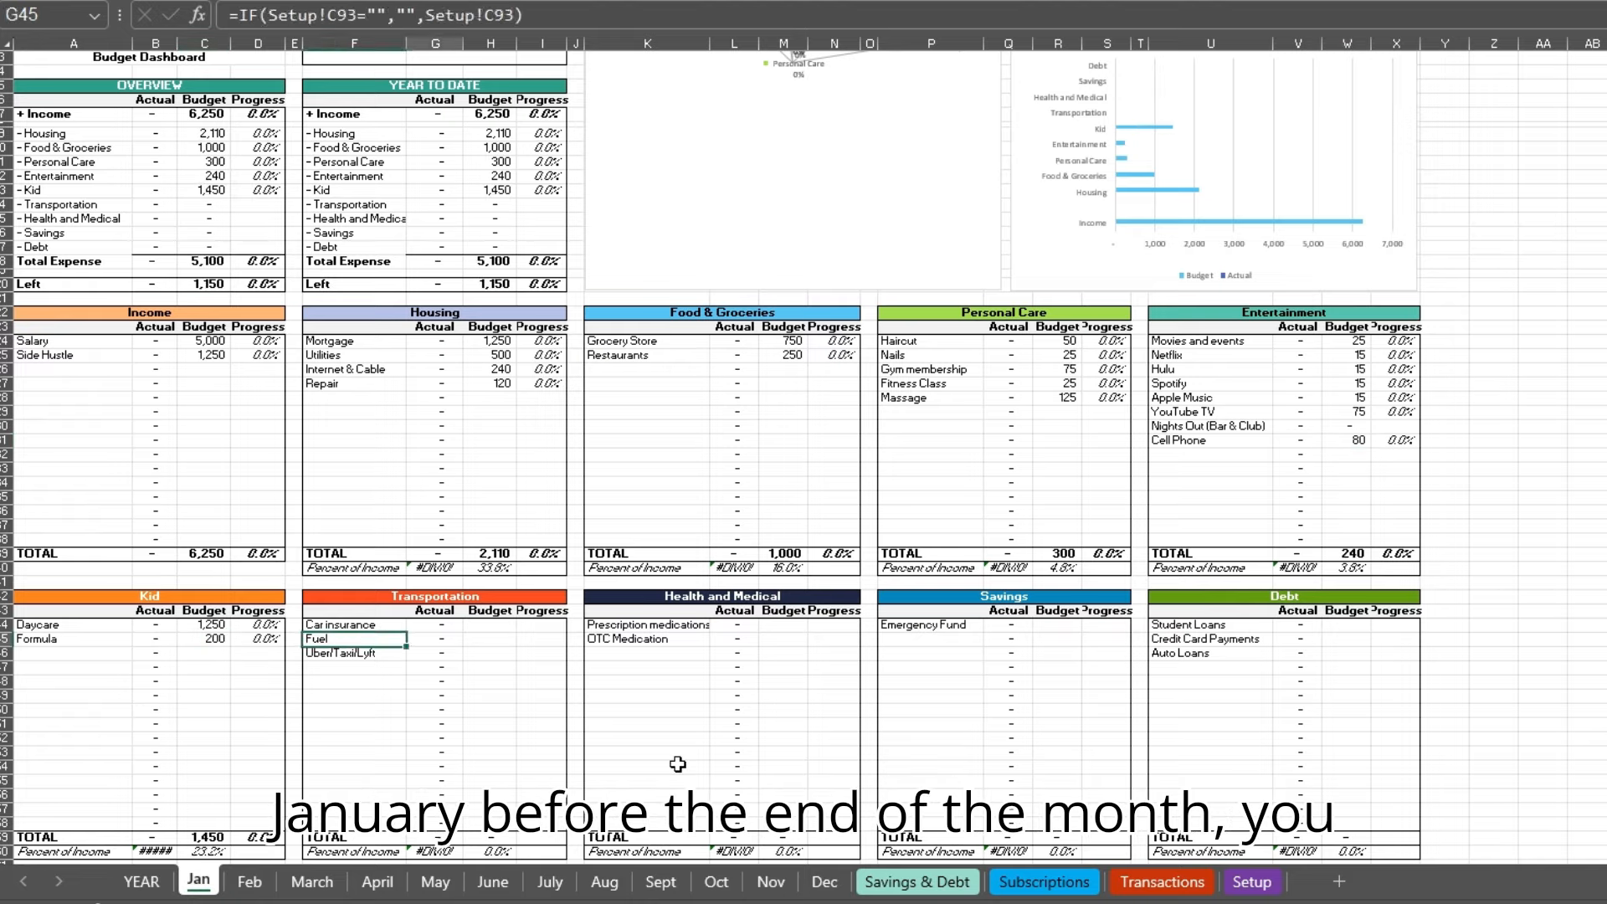
key(Right)
key(Right)
key(Up)
click(917, 881)
click(124, 669)
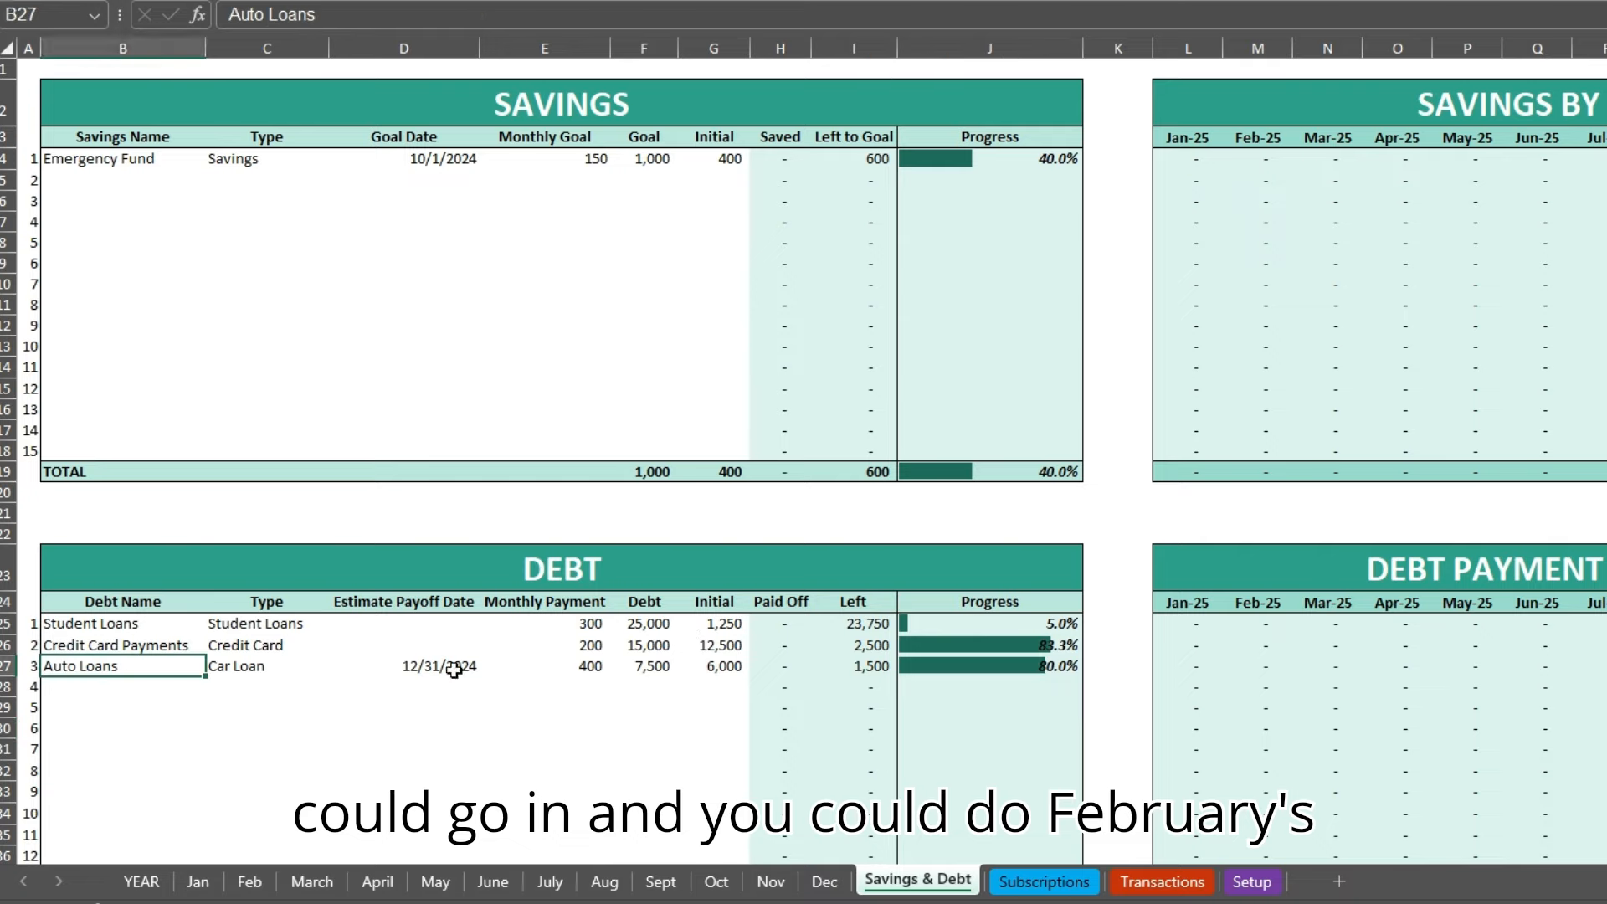
drag(714, 668, 89, 624)
key(Delete)
click(199, 882)
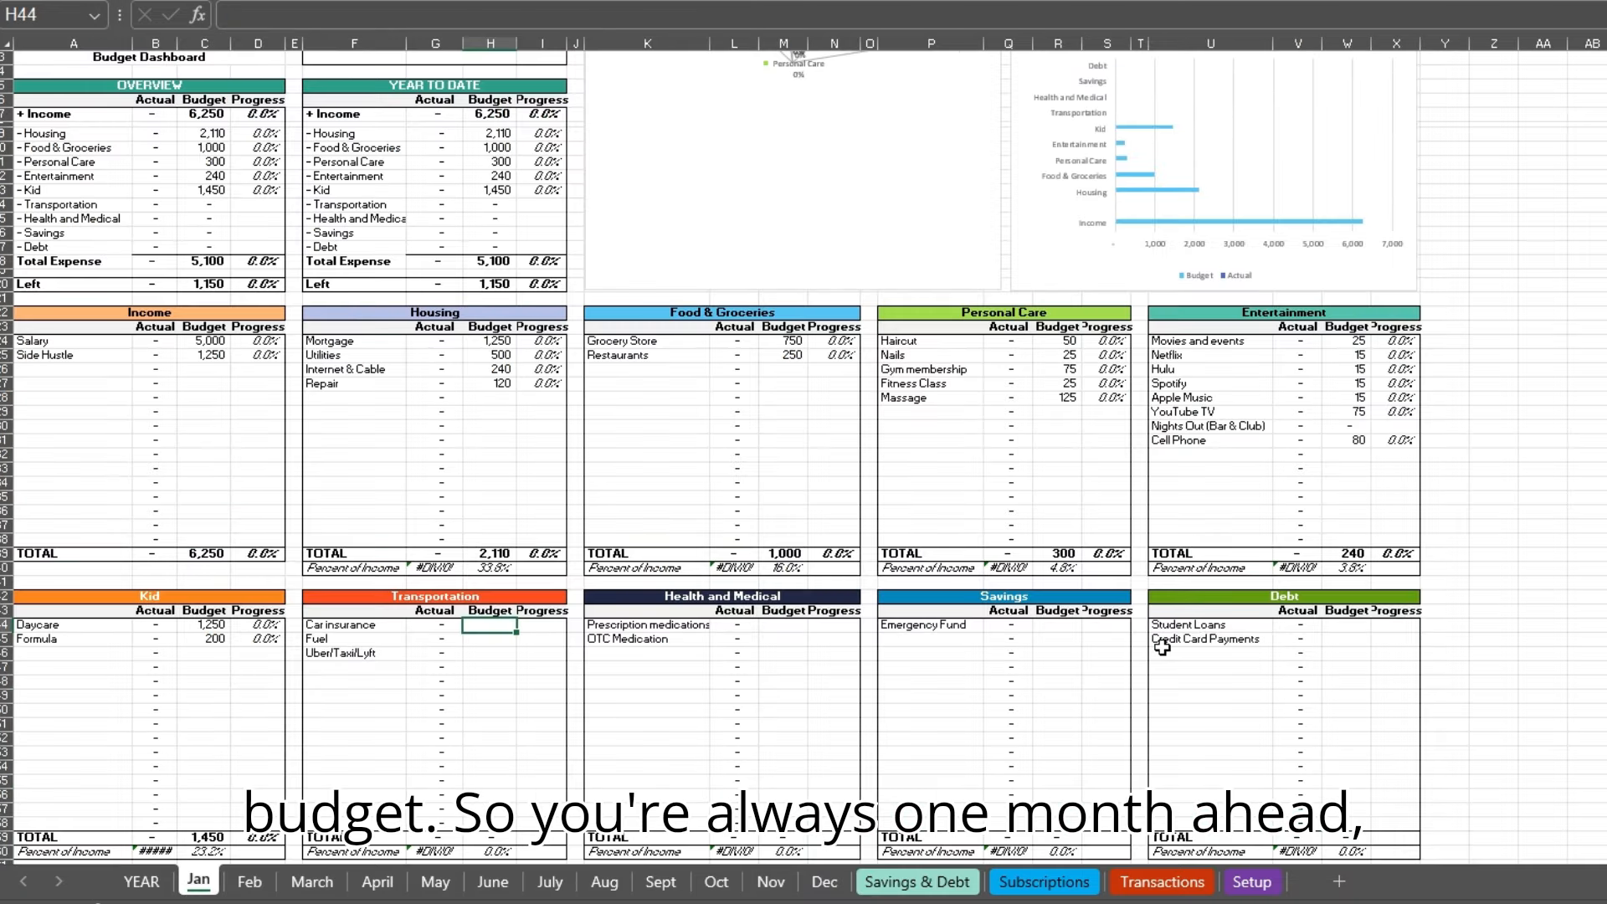
Step: Enter January Transportation budgets: Car insurance 100, Fuel 75 and Uber/Taxi/Lyft 200
text(100)
key(Return)
text(75)
key(Return)
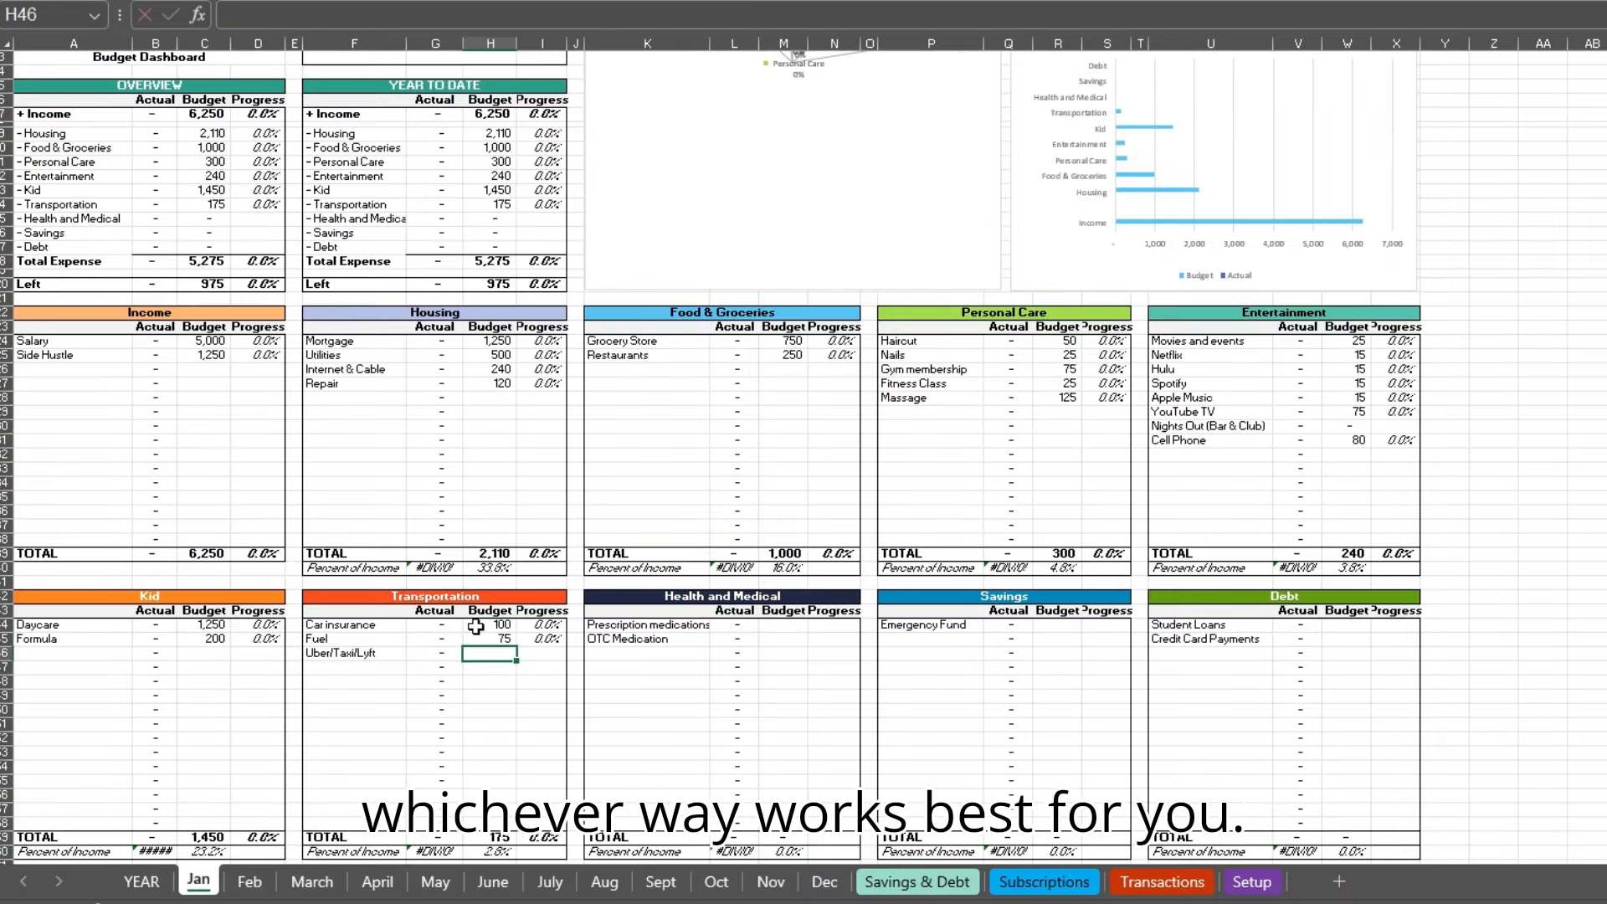
text(200)
key(Return)
Step: Enter January Debt budgets of 300 for Student Loans and 200 for Credit Card Payments
click(1107, 653)
click(1346, 624)
text(300)
key(Return)
text(200)
key(Return)
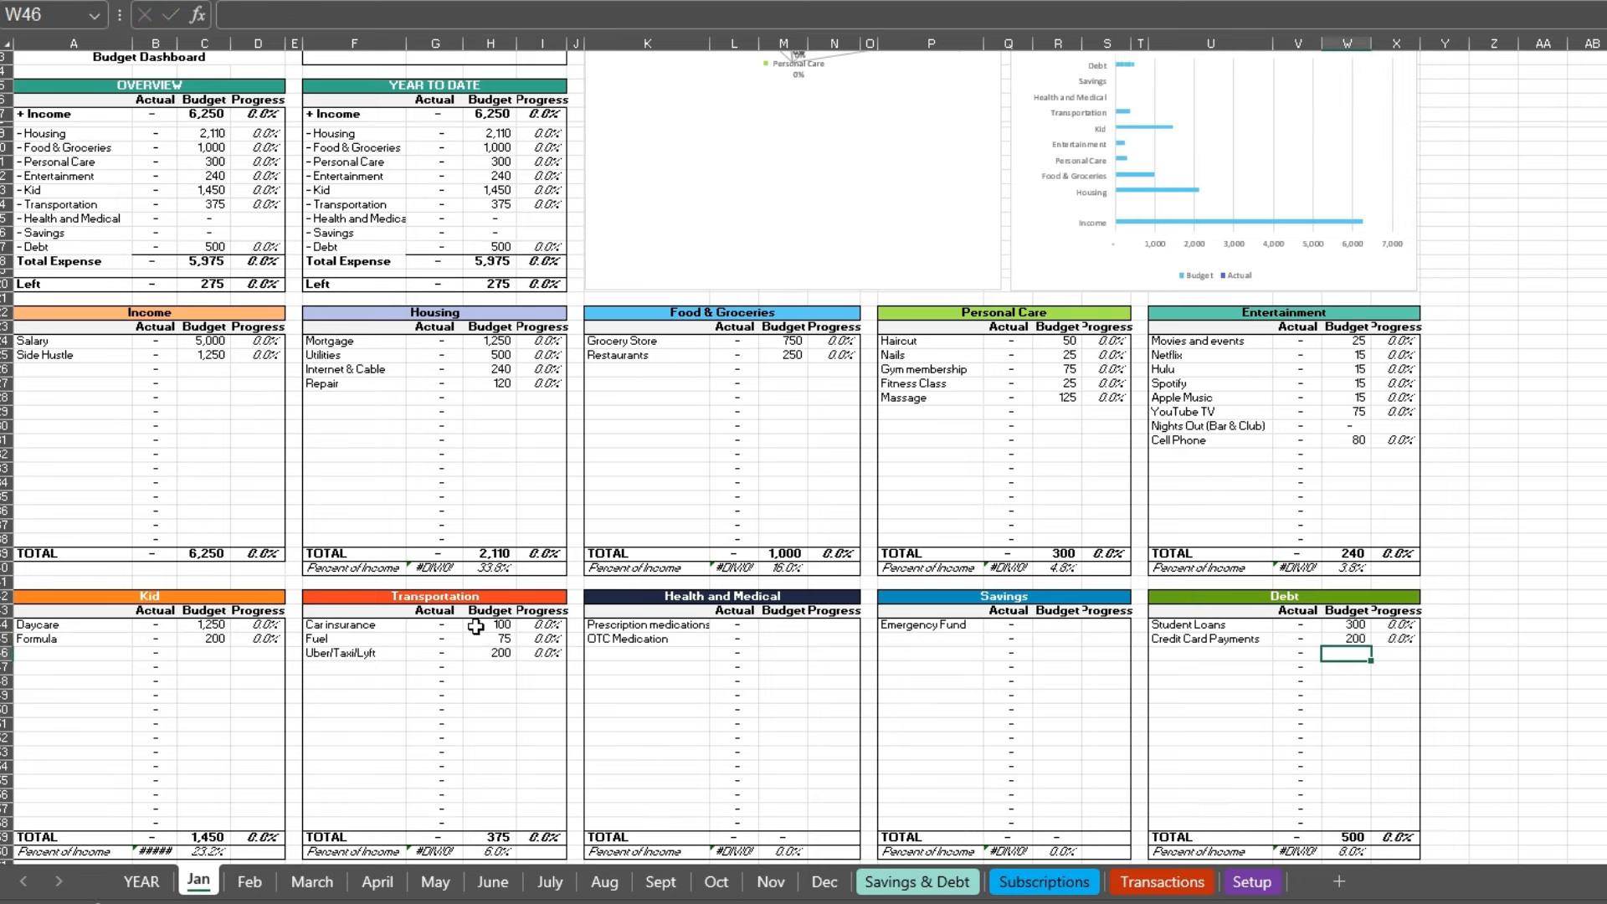
Step: Enter January budgets of 275 for the Emergency Fund and 50 for Prescription medications
click(1049, 628)
text(275)
key(Return)
click(783, 625)
text(50)
key(Return)
Step: Change the January Emergency Fund budget to 225
key(Up)
key(Right)
key(Right)
key(Right)
key(Right)
key(Right)
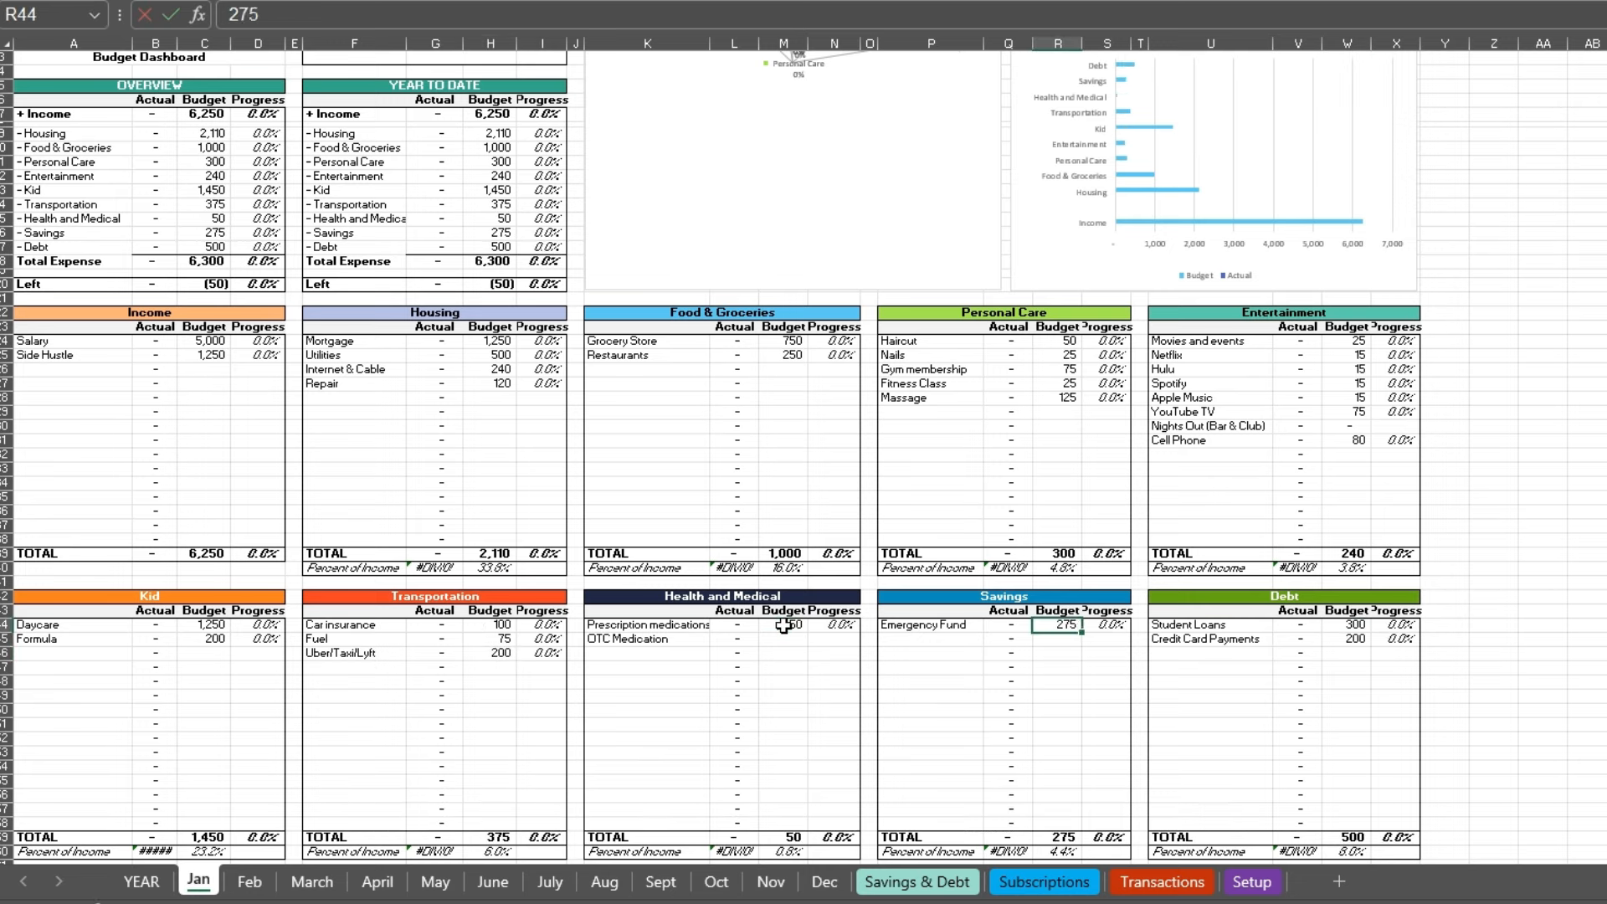
text(225)
key(Return)
click(1605, 71)
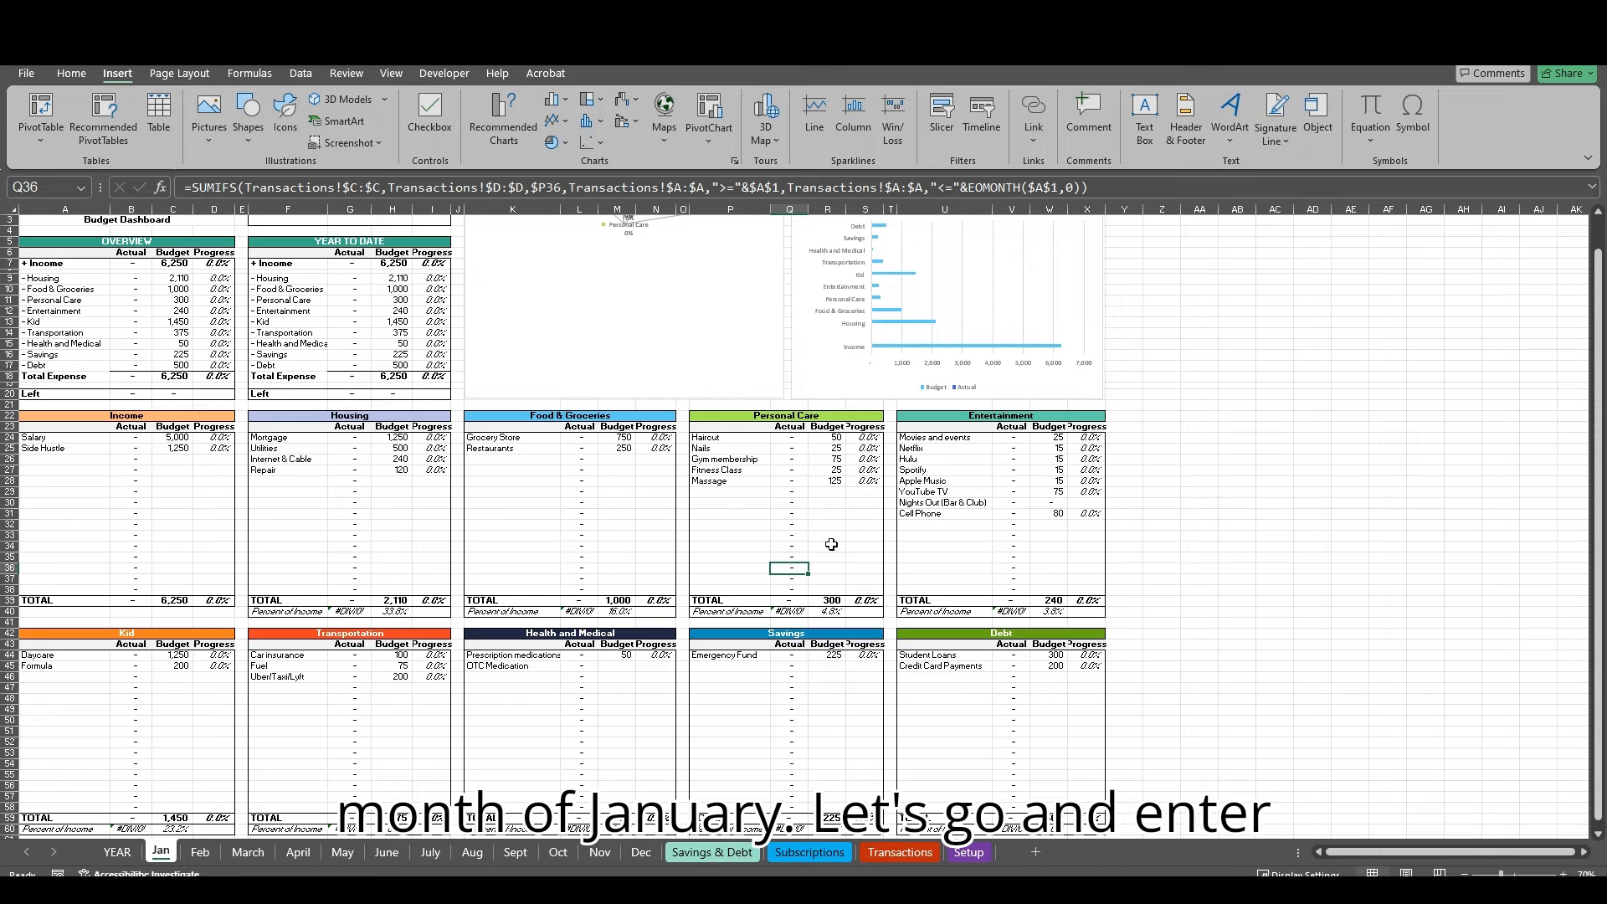
Step: Record the first entry on the Transactions sheet: date 1/1/24, vendor Employer, amount 1250, category Salary
click(917, 858)
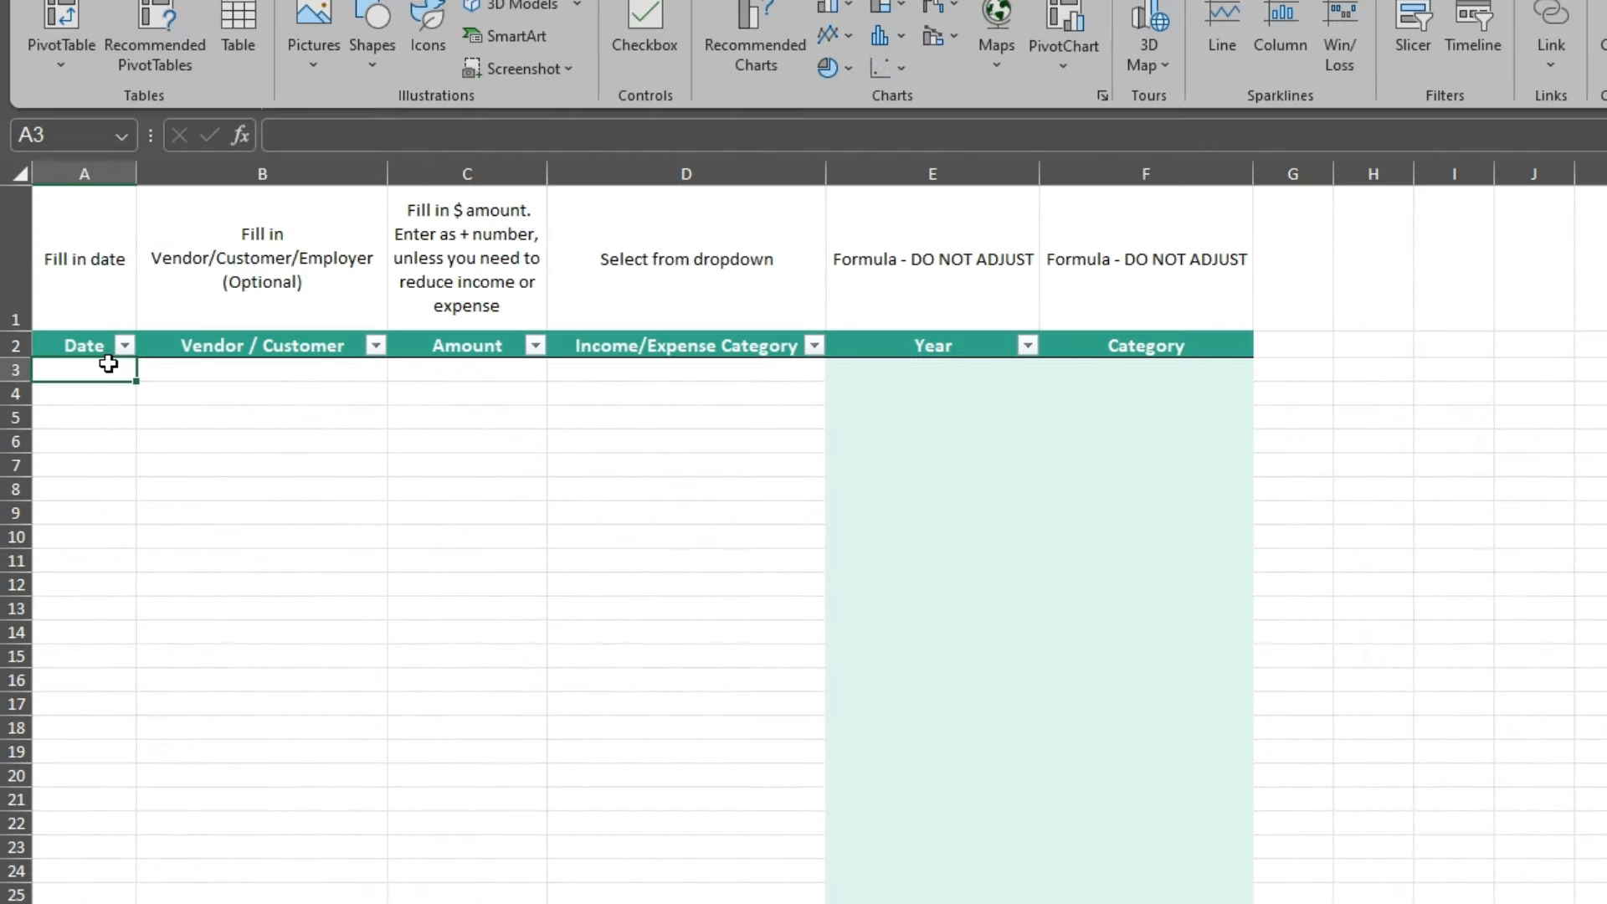
text(1/1/24)
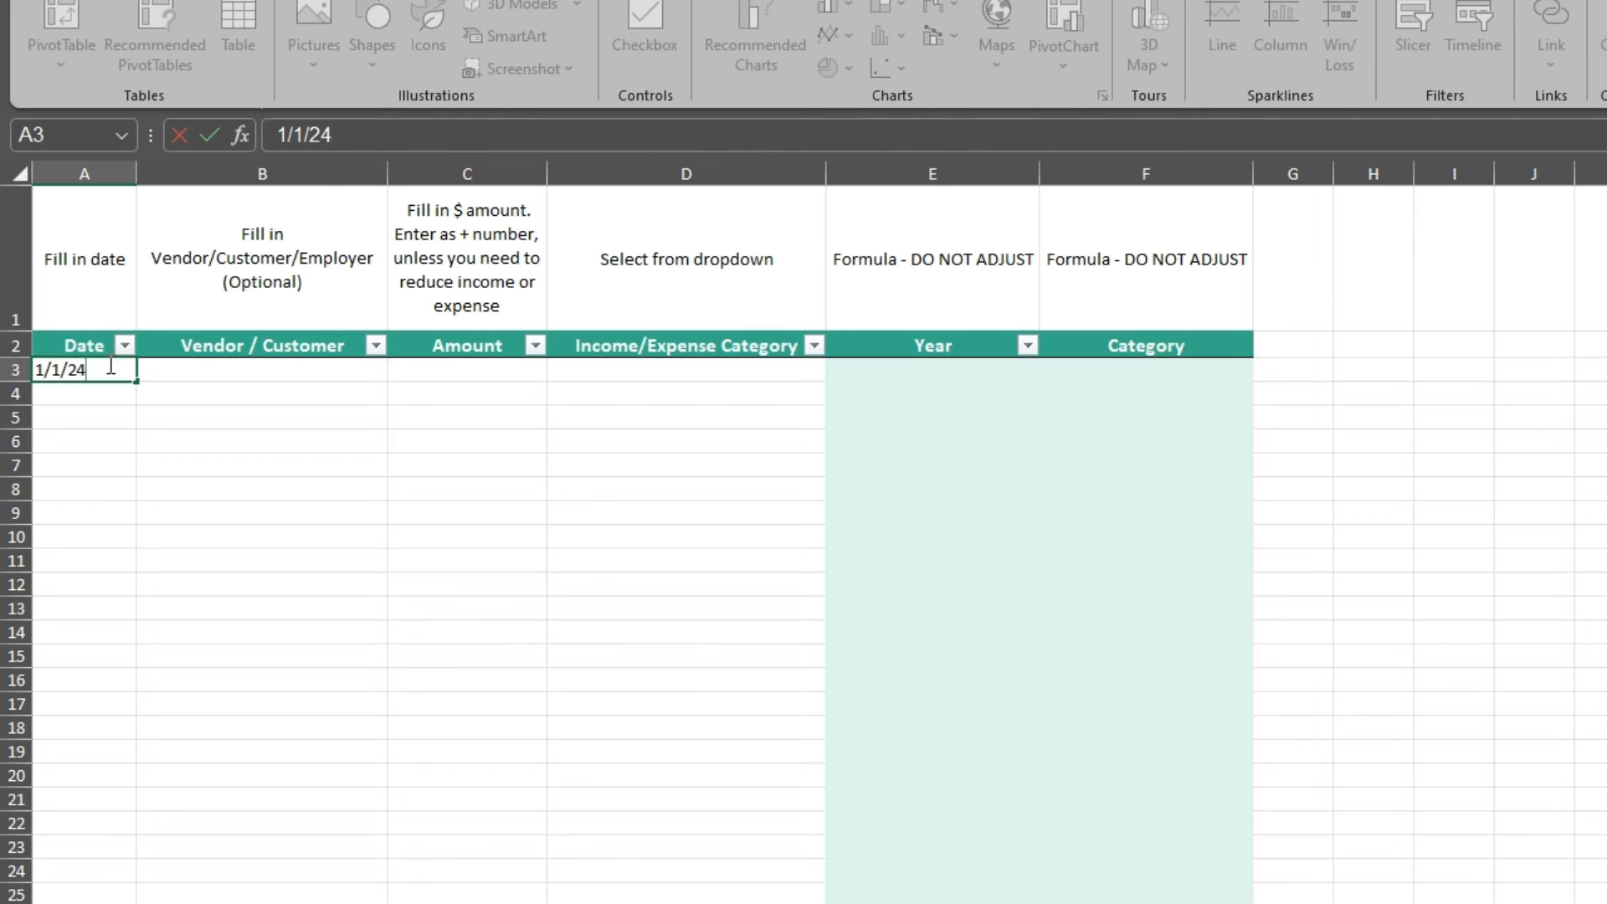
key(Tab)
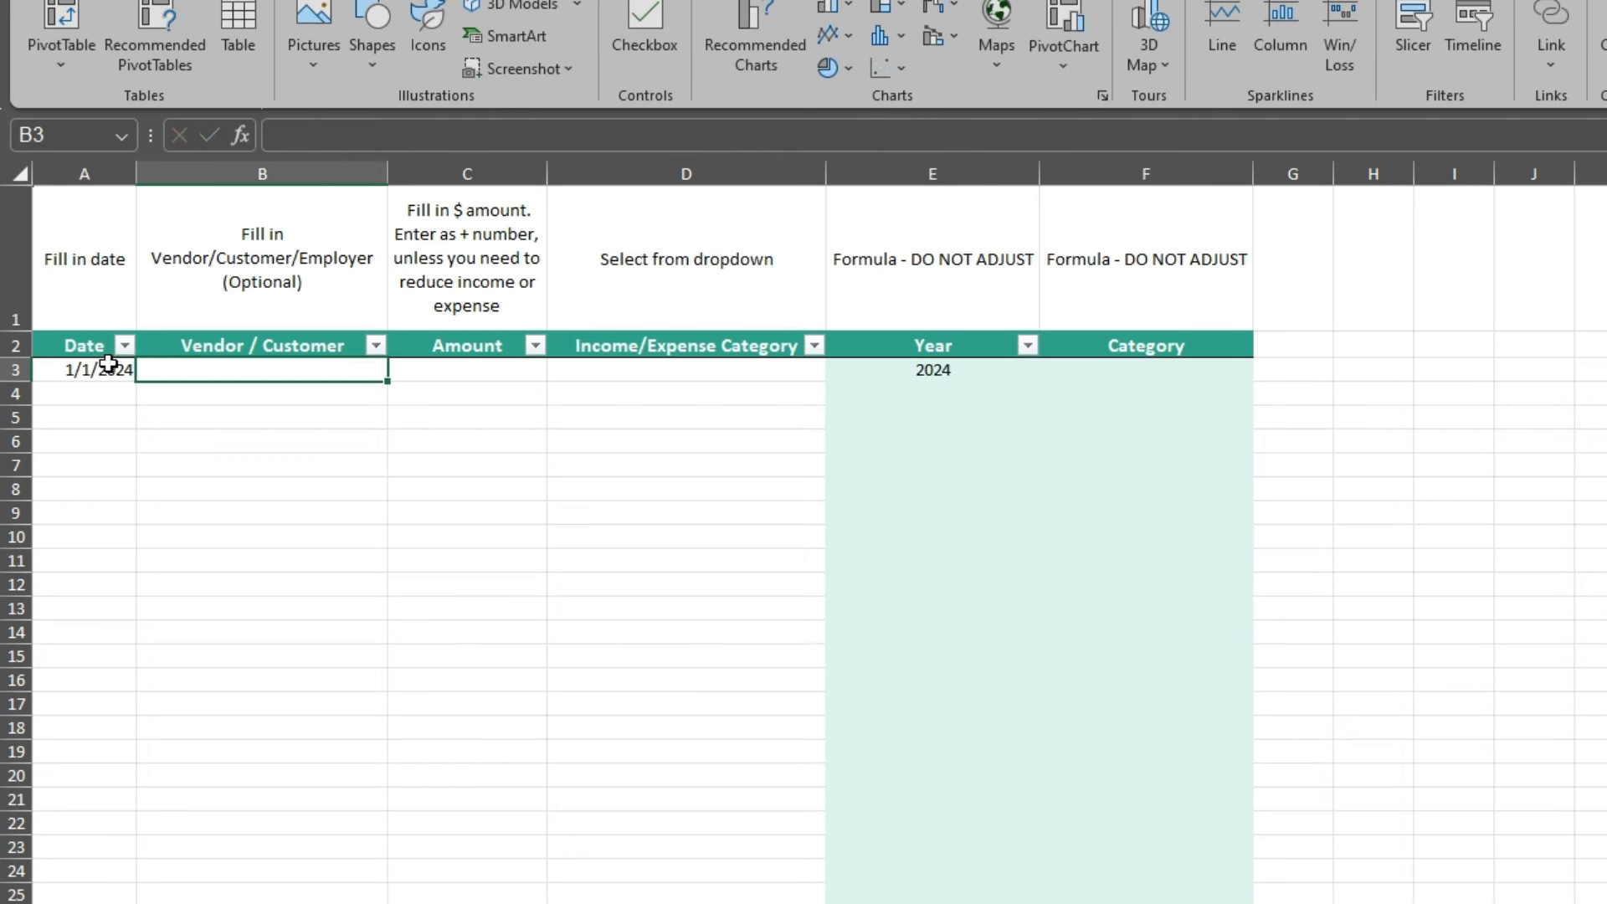
text(Employer)
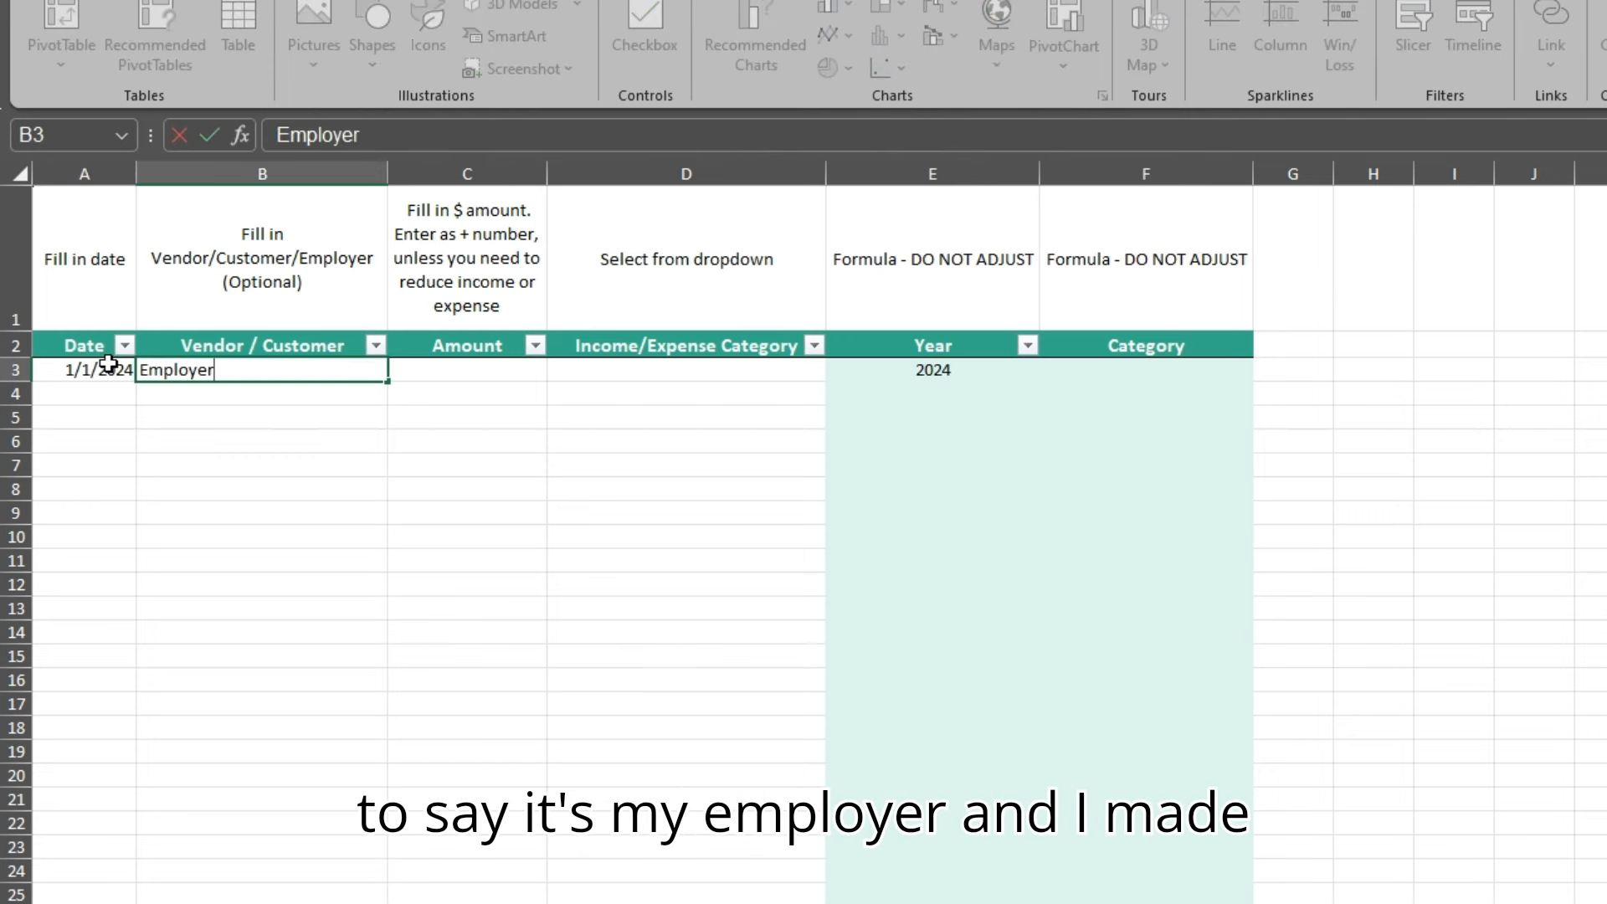
key(Tab)
text(1250)
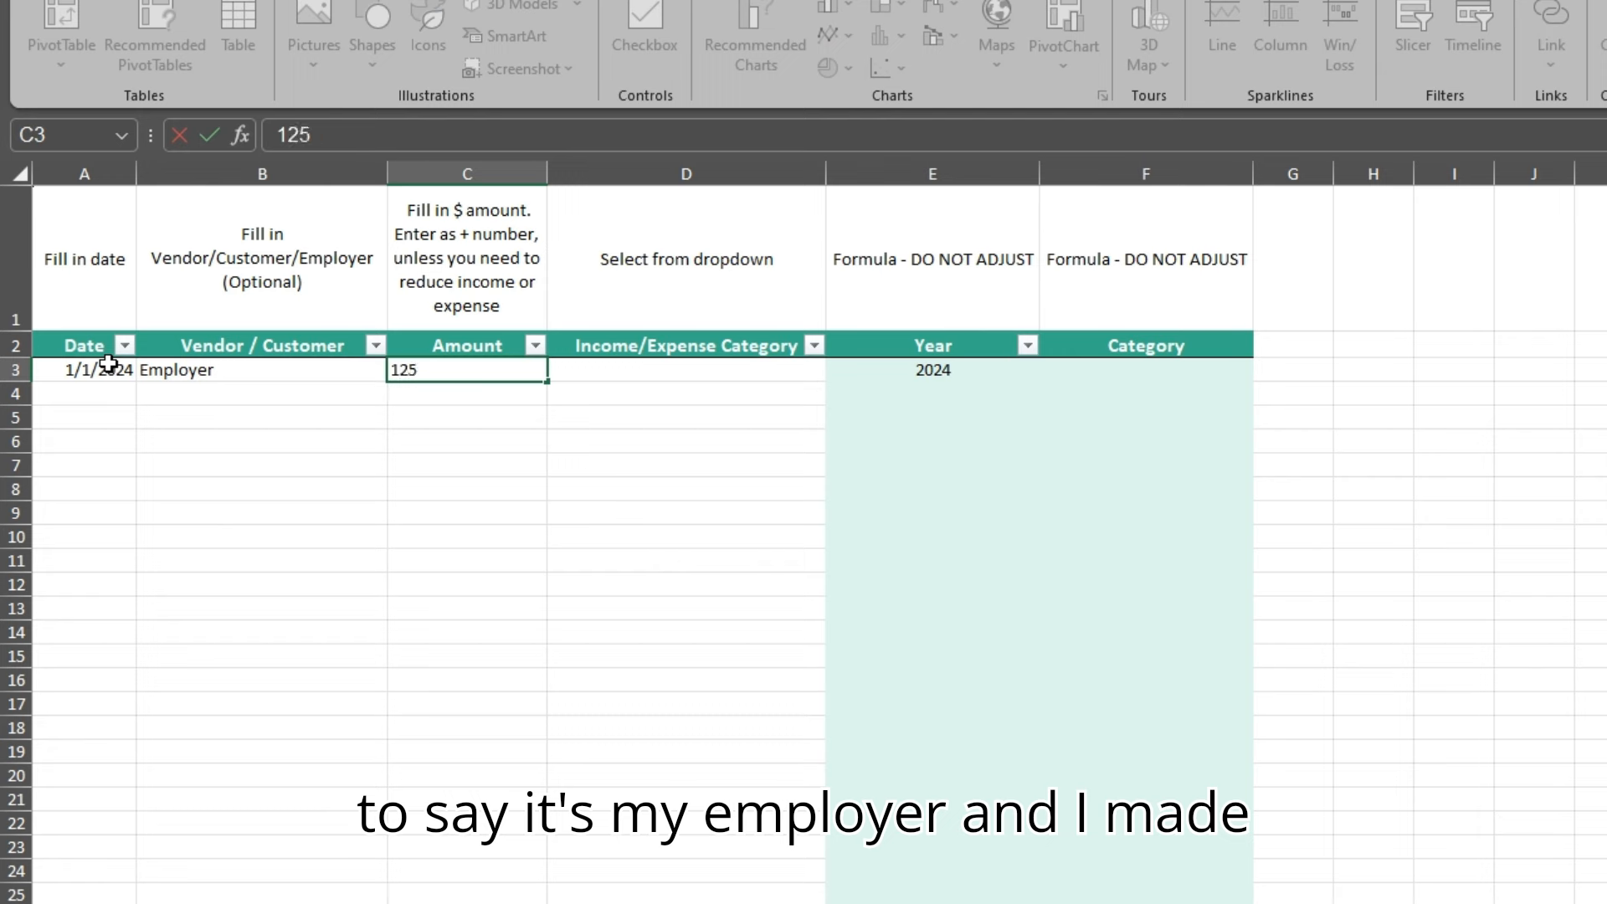
key(Tab)
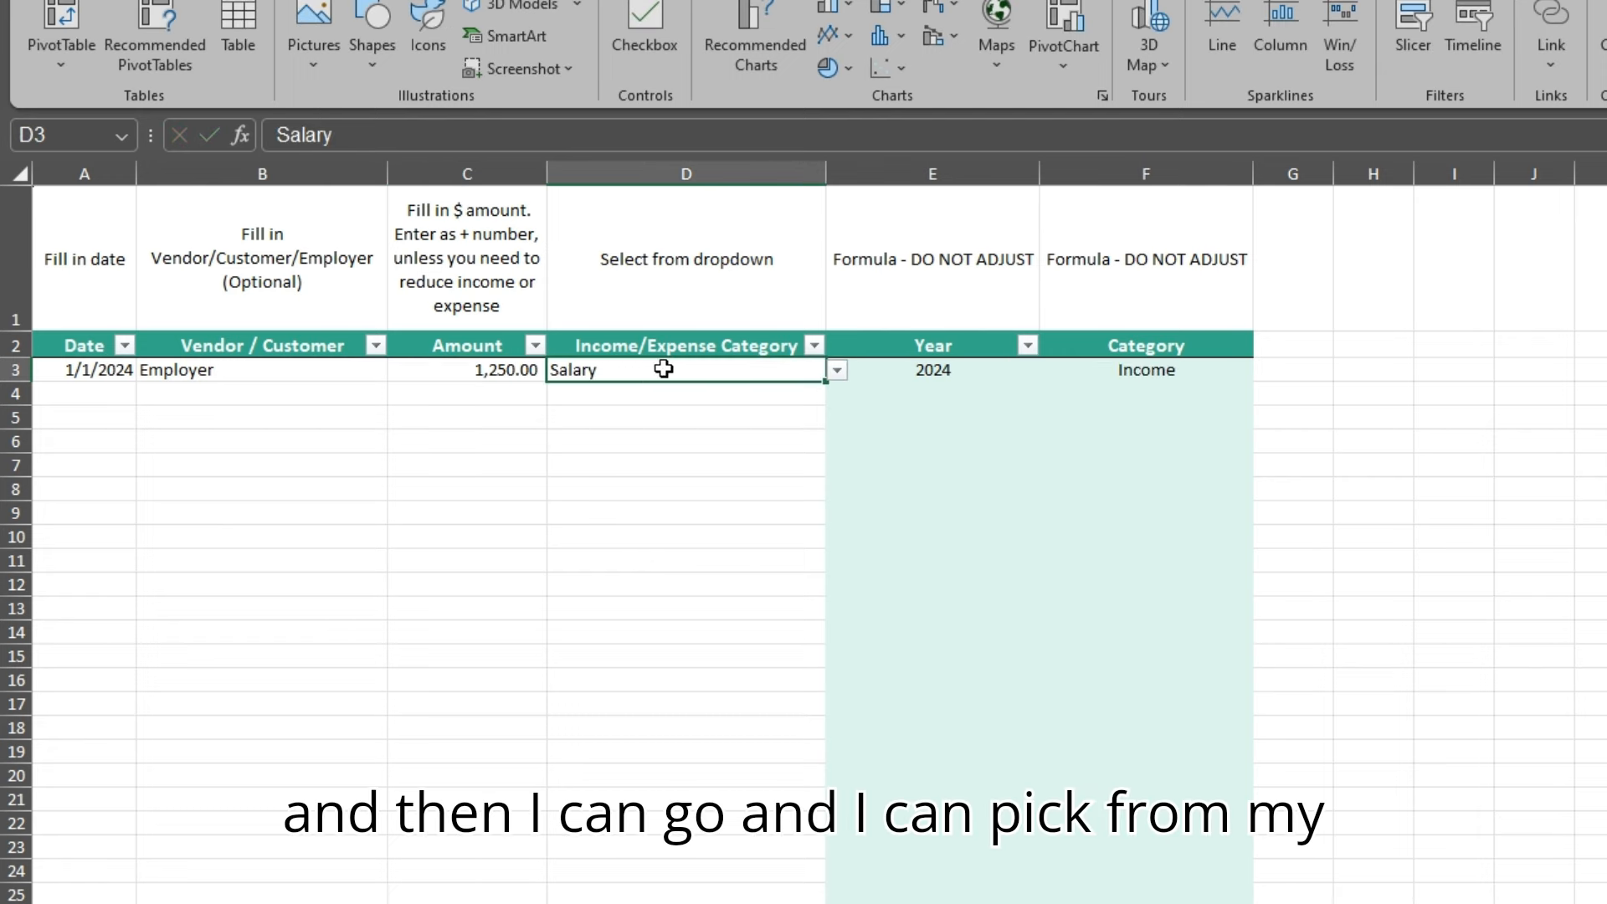
Step: Compare the transaction category choices with the subcategories on the Setup sheet and in the July dashboard's Income, Housing and Food & Groceries tables
click(757, 405)
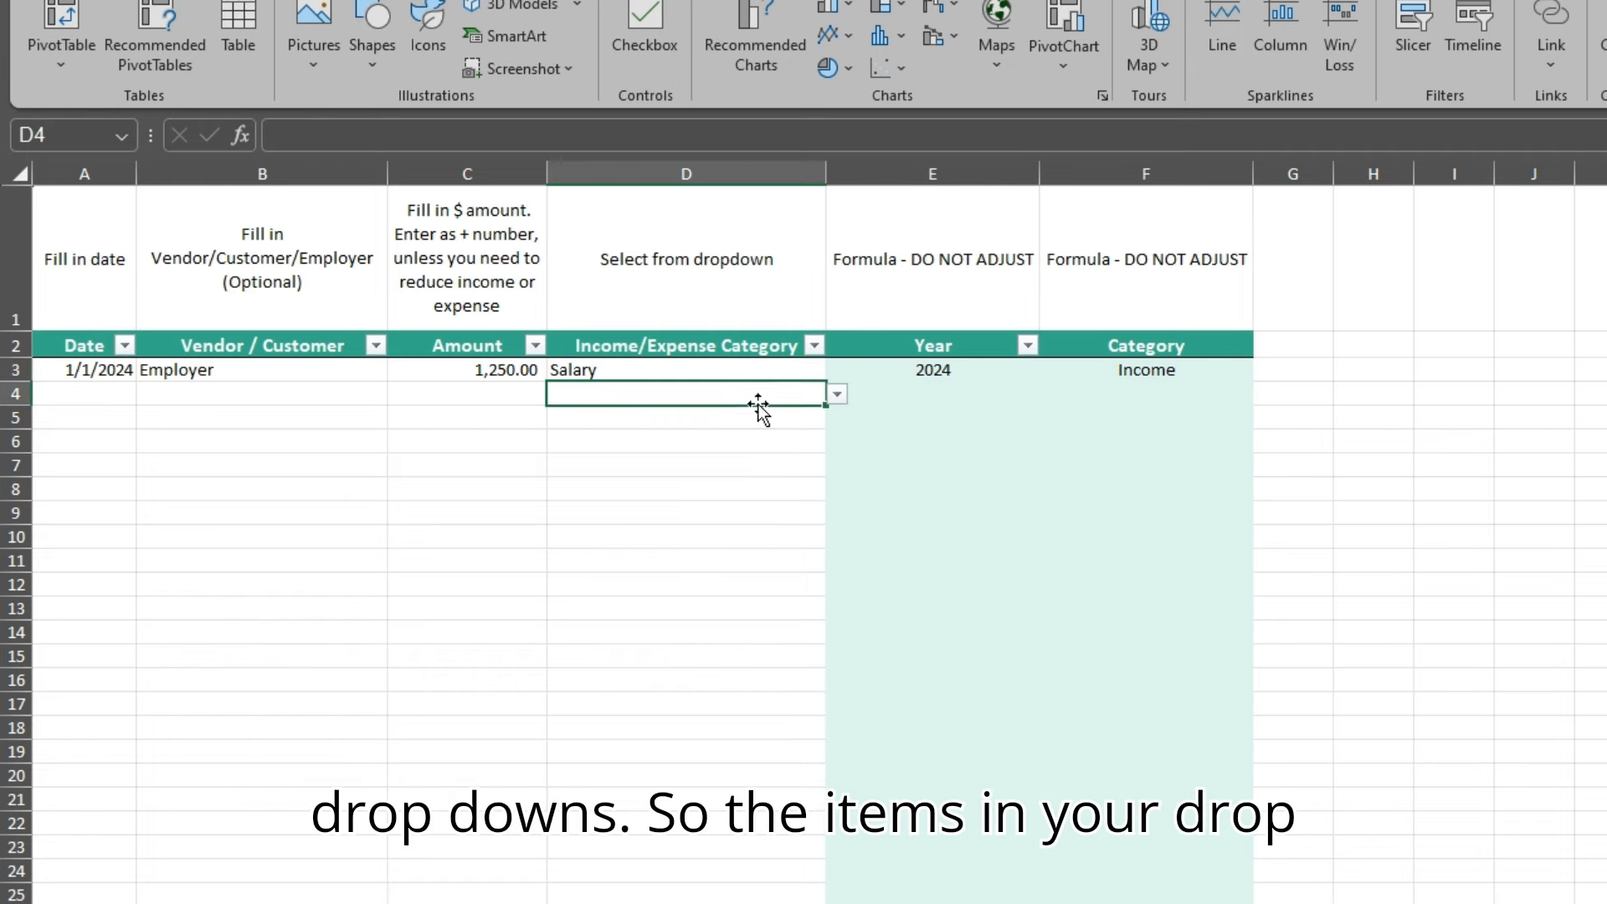
click(736, 373)
click(987, 903)
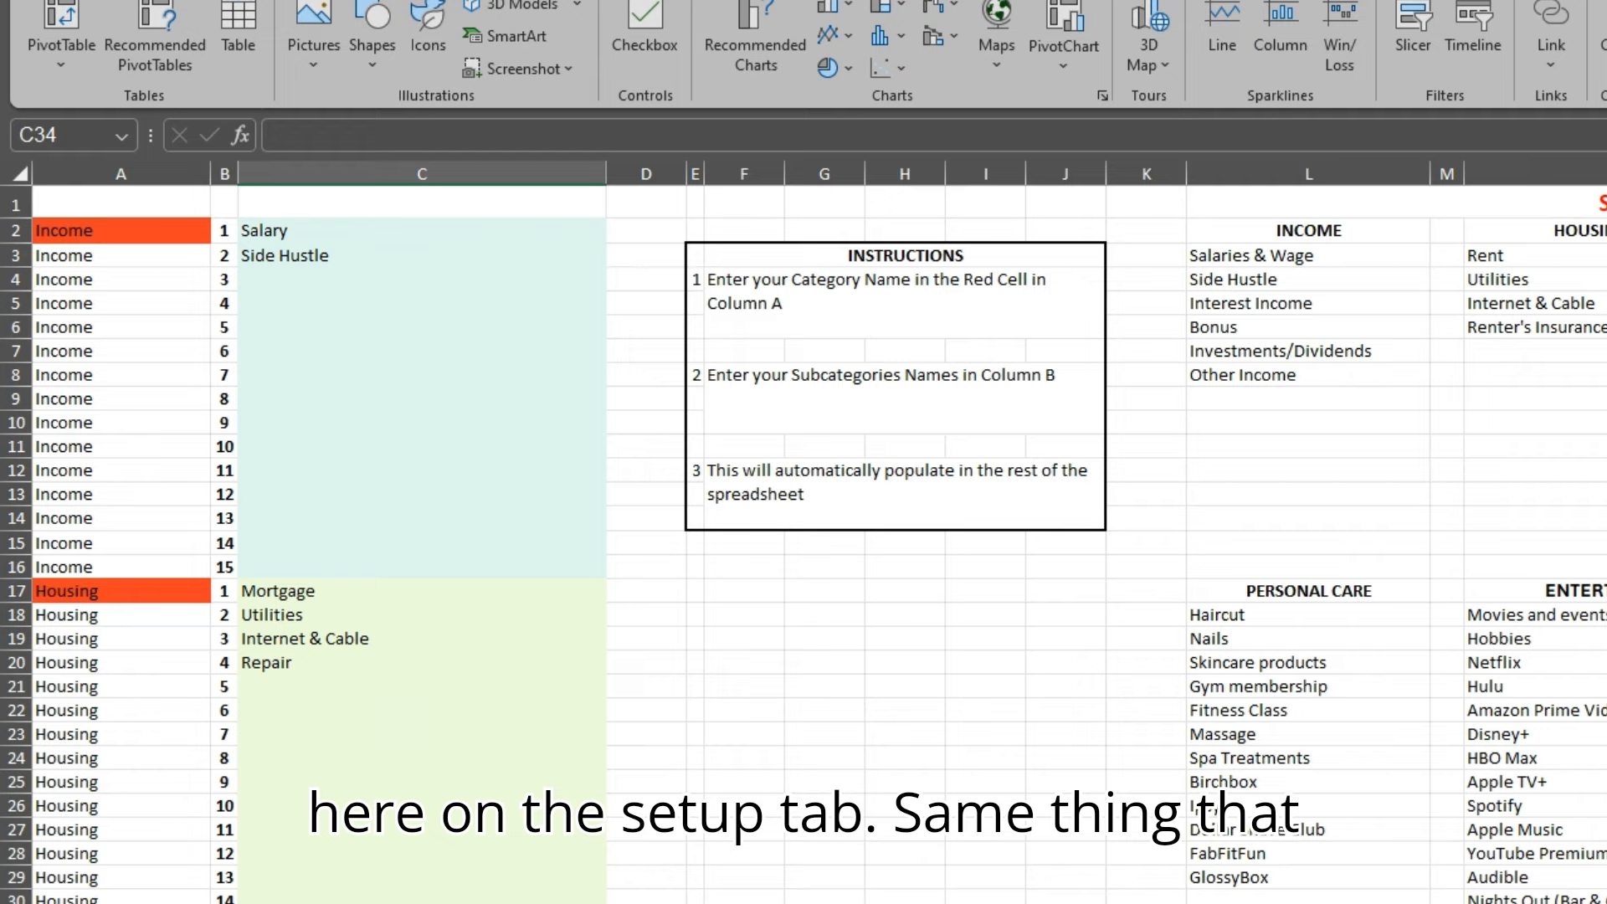
click(510, 903)
drag(156, 743, 134, 883)
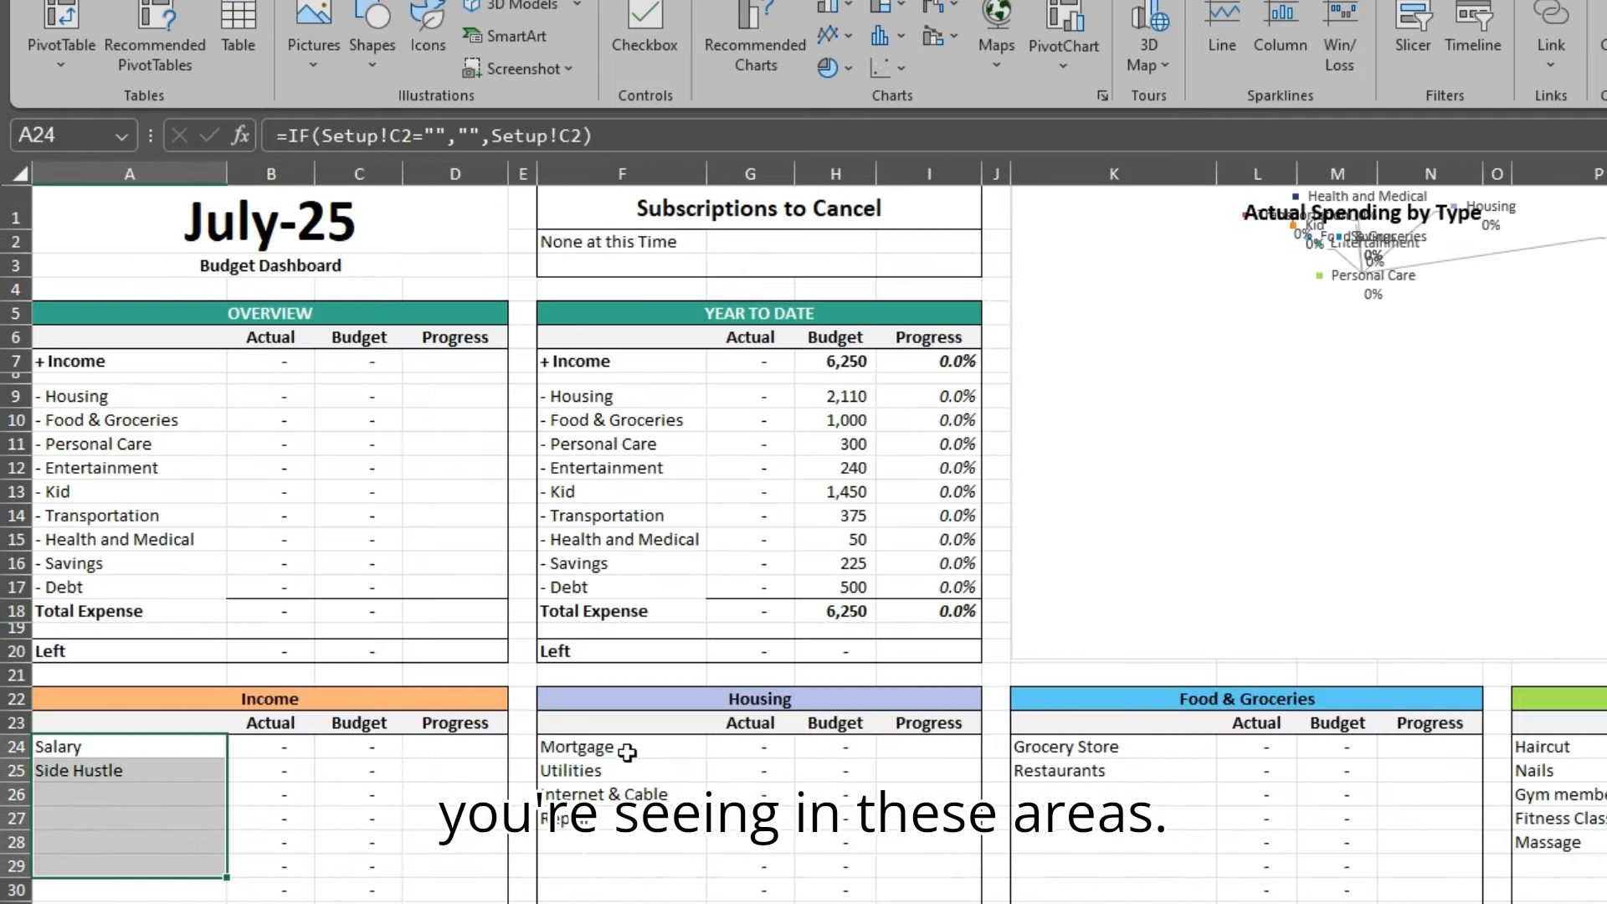
drag(628, 753, 623, 888)
drag(1097, 767, 1097, 864)
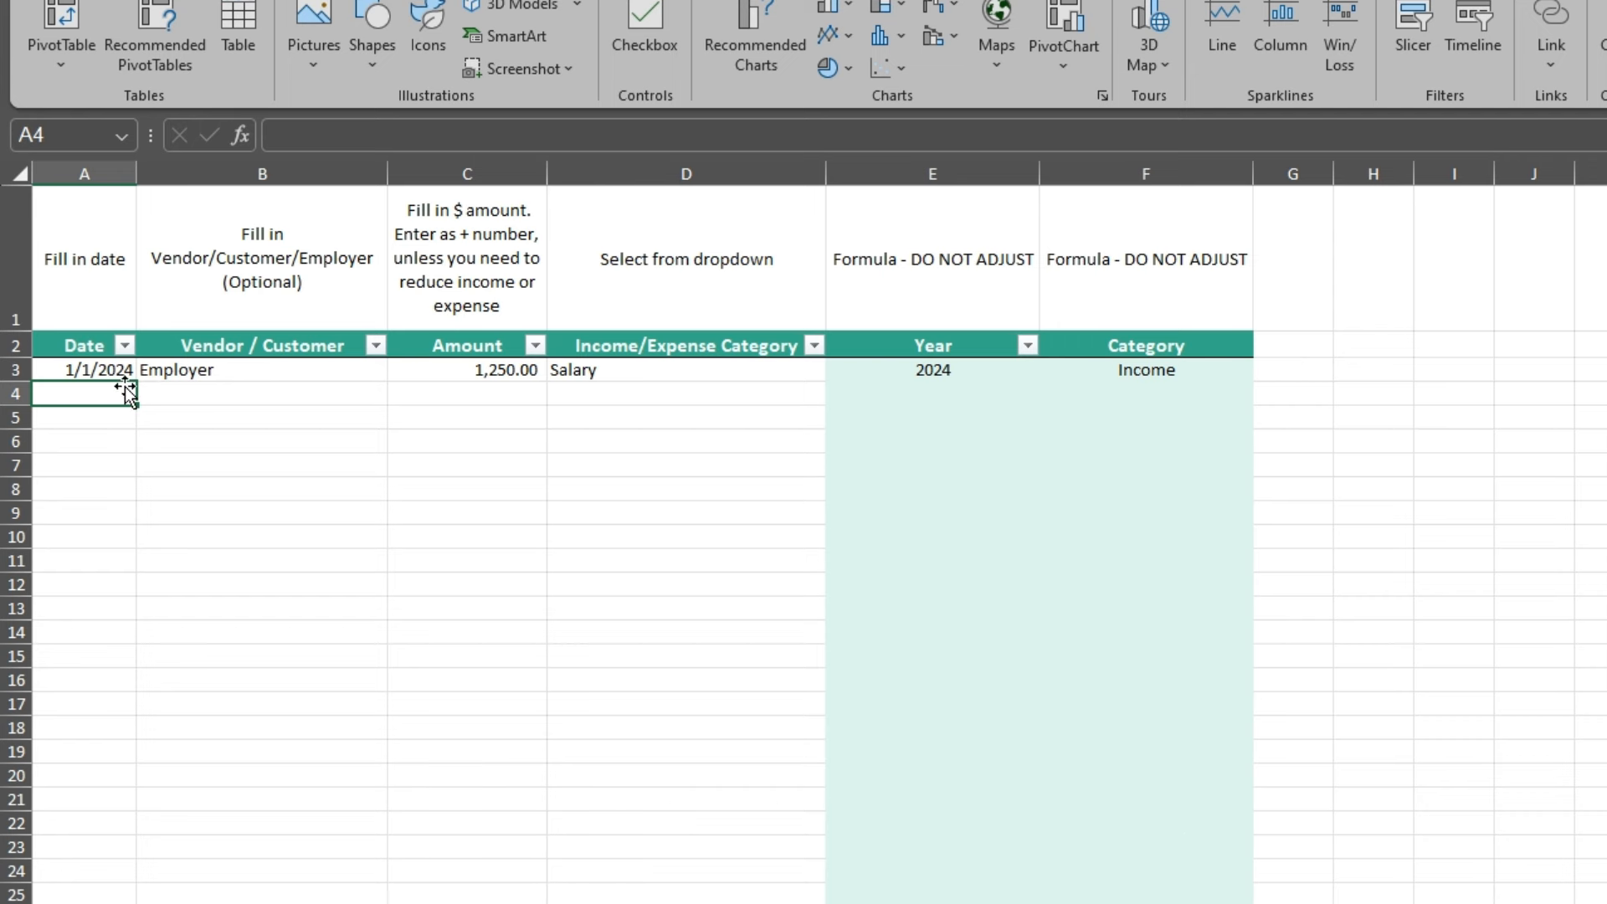
Step: Record the second transaction: date 1/2/2024, vendor Mortgage, amount 1250, category Mortgage
text(1/2)
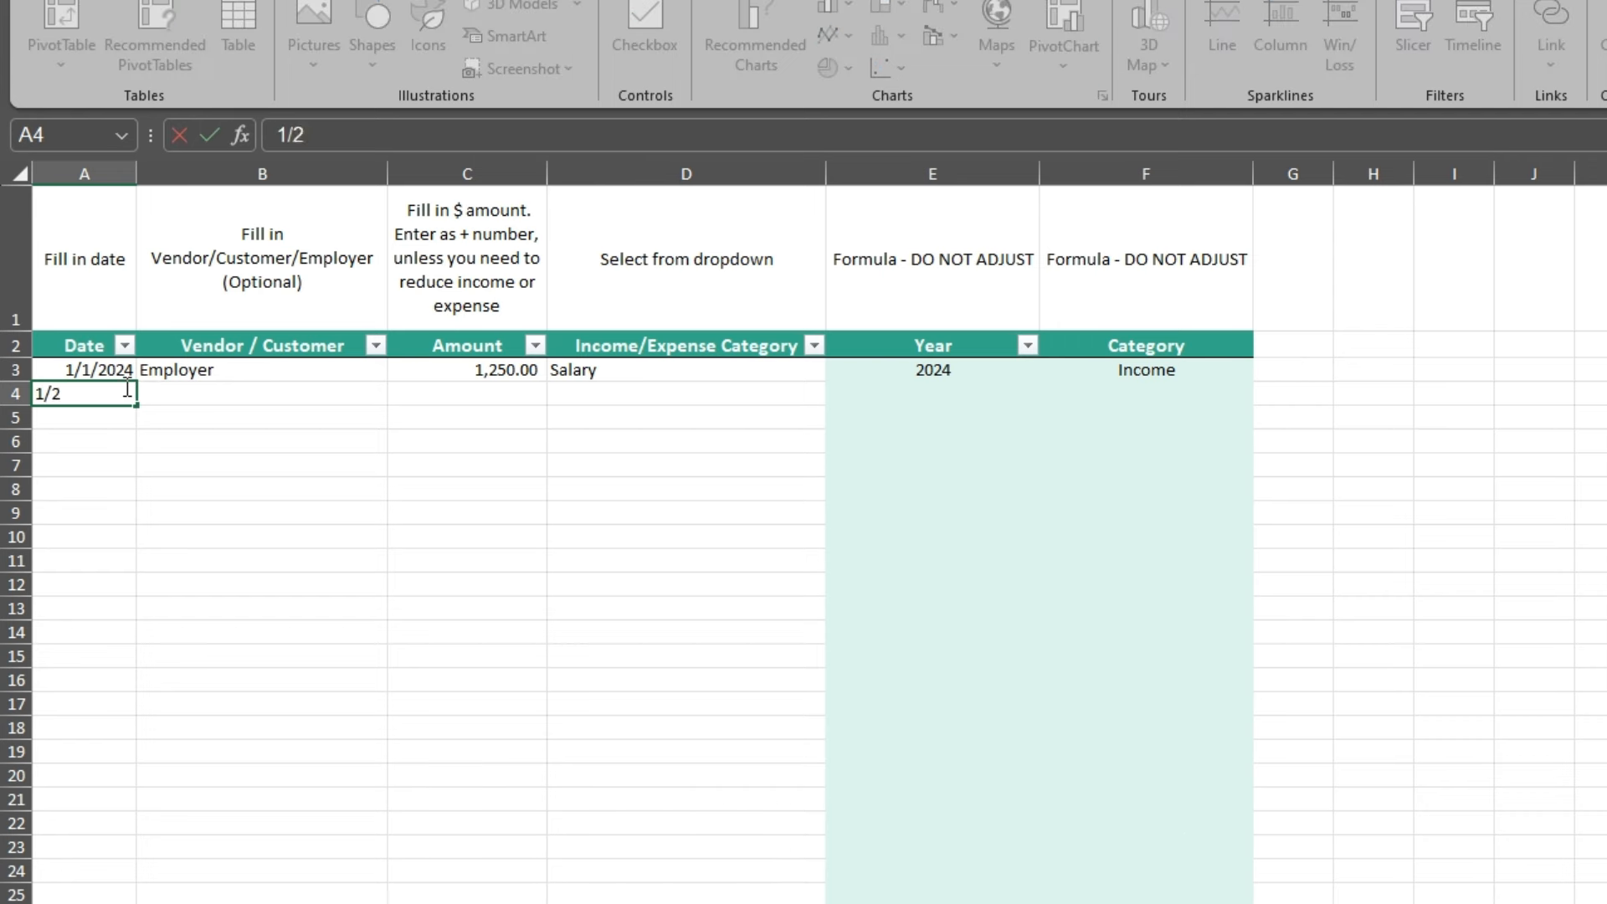
key(Tab)
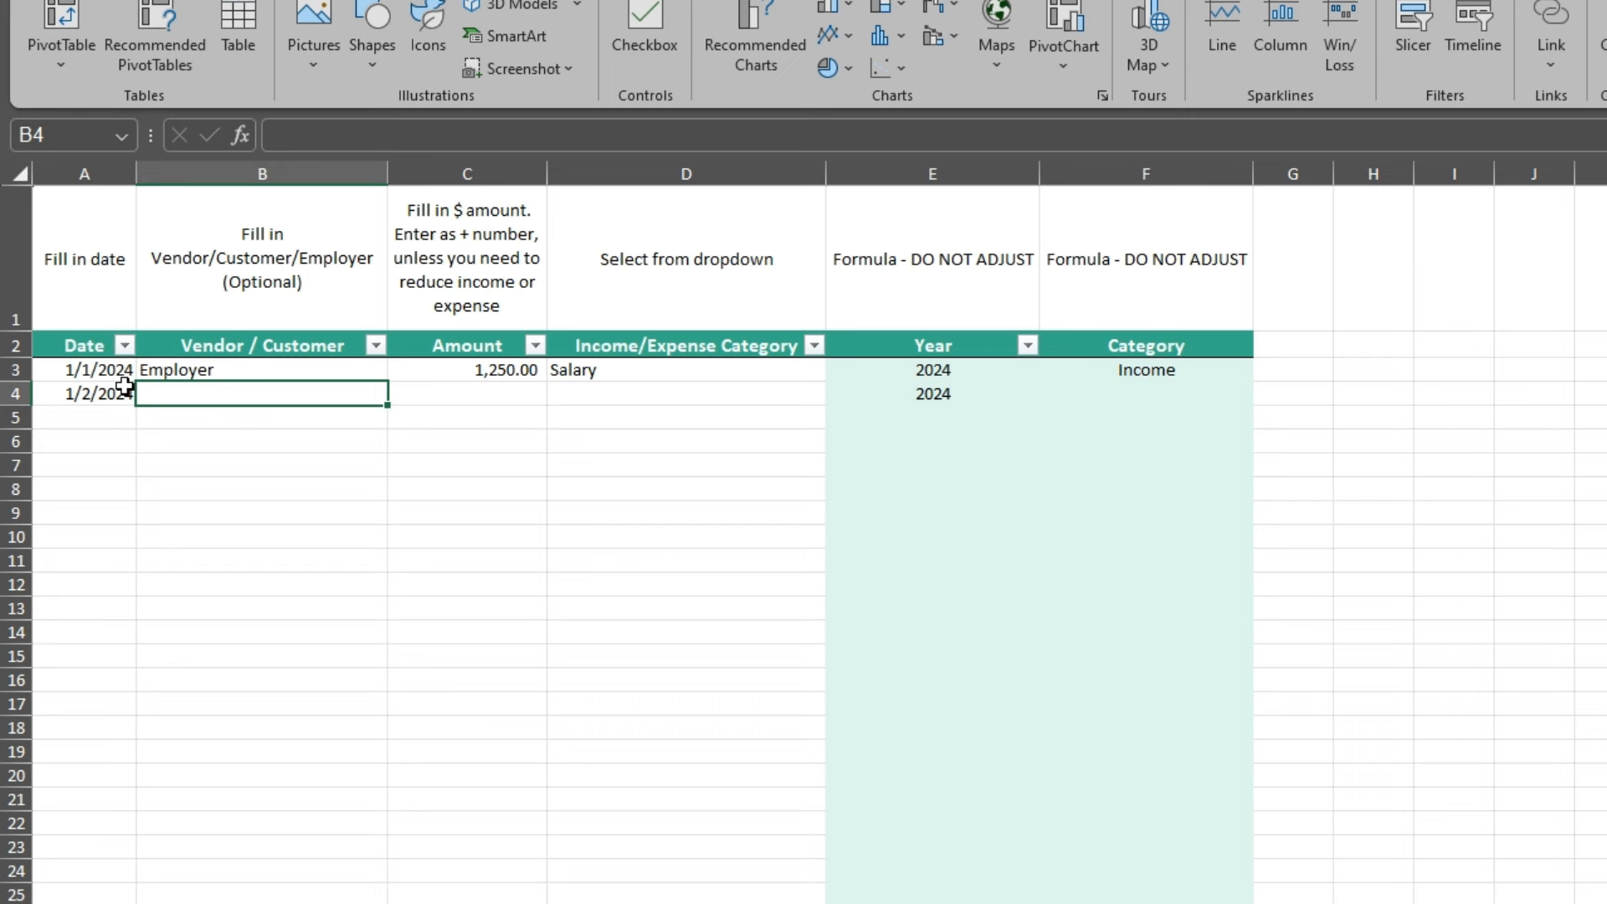
text(Mortgage)
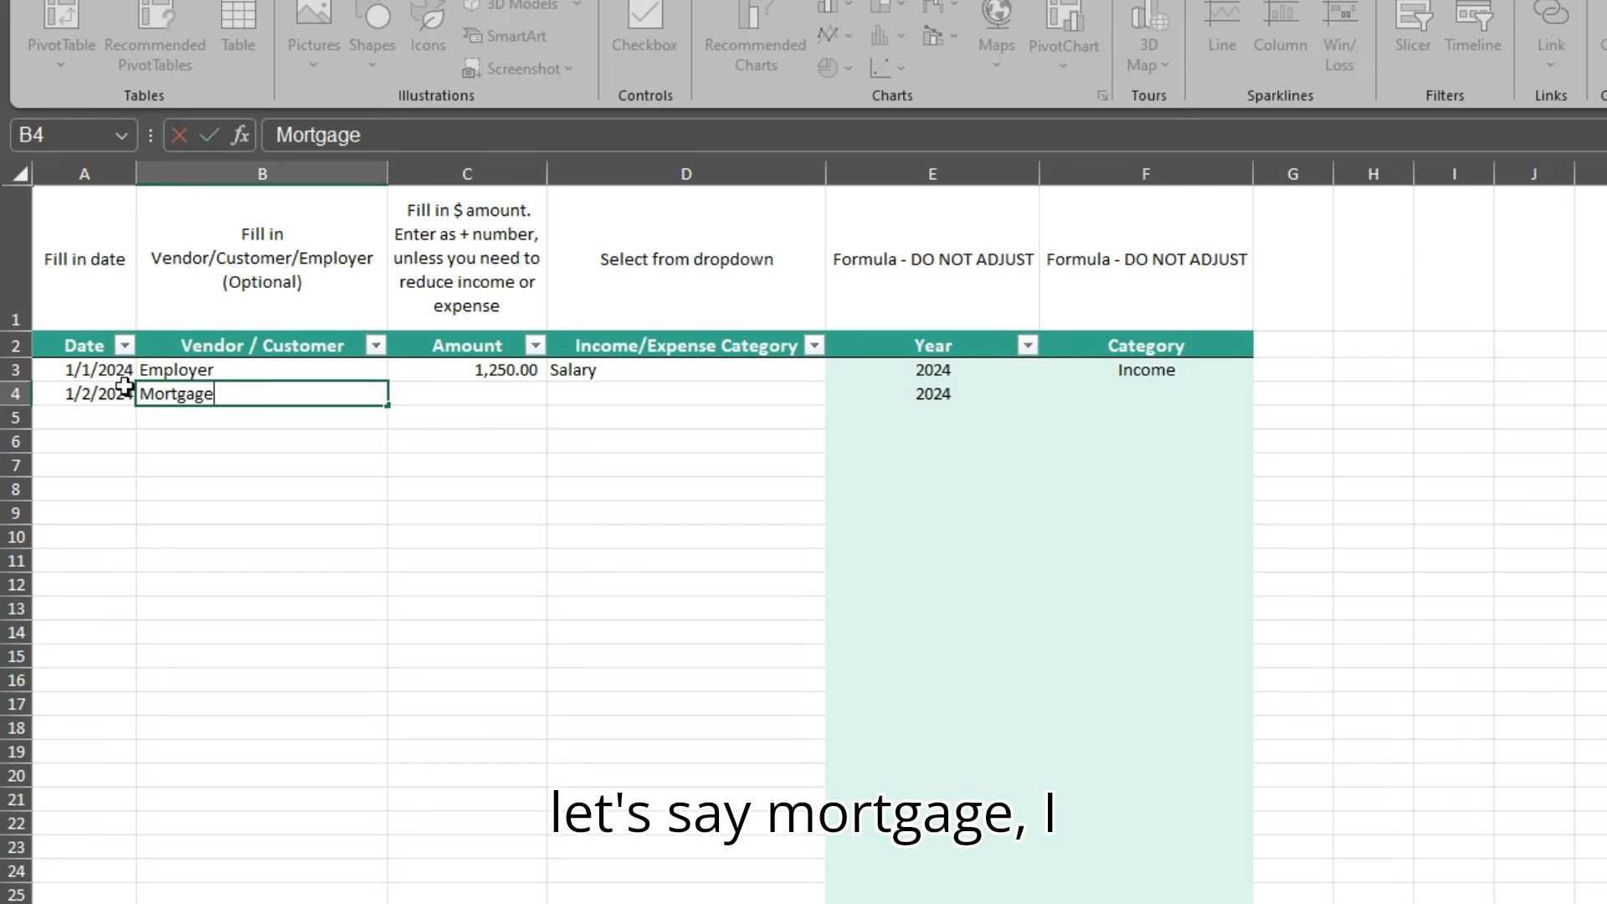
key(Tab)
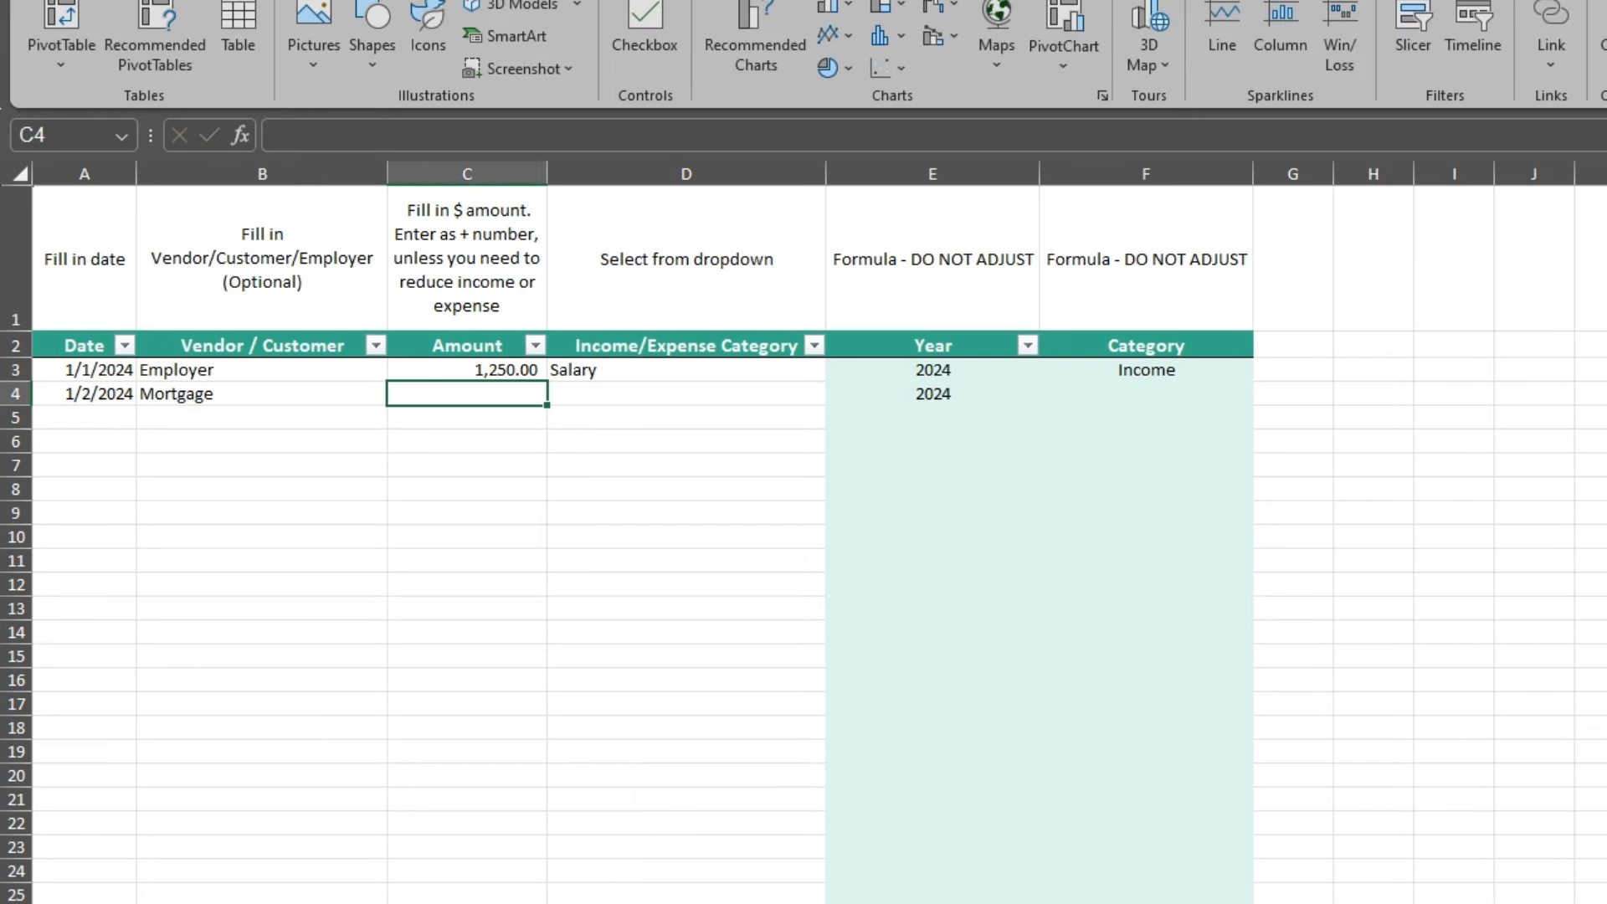
text(1250)
key(Tab)
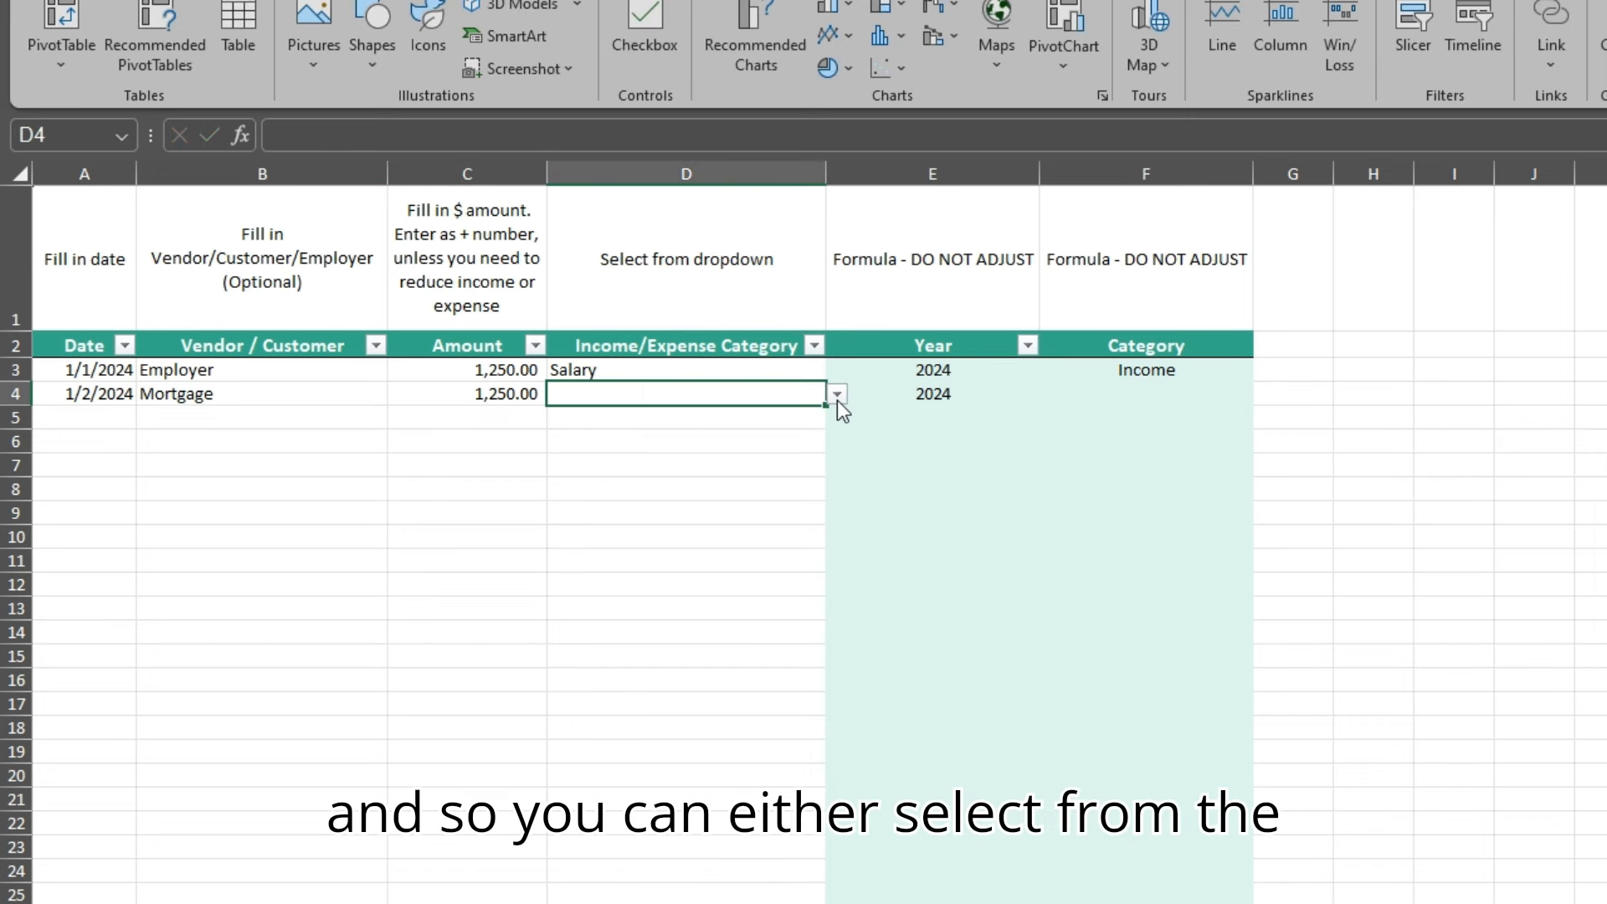
click(771, 480)
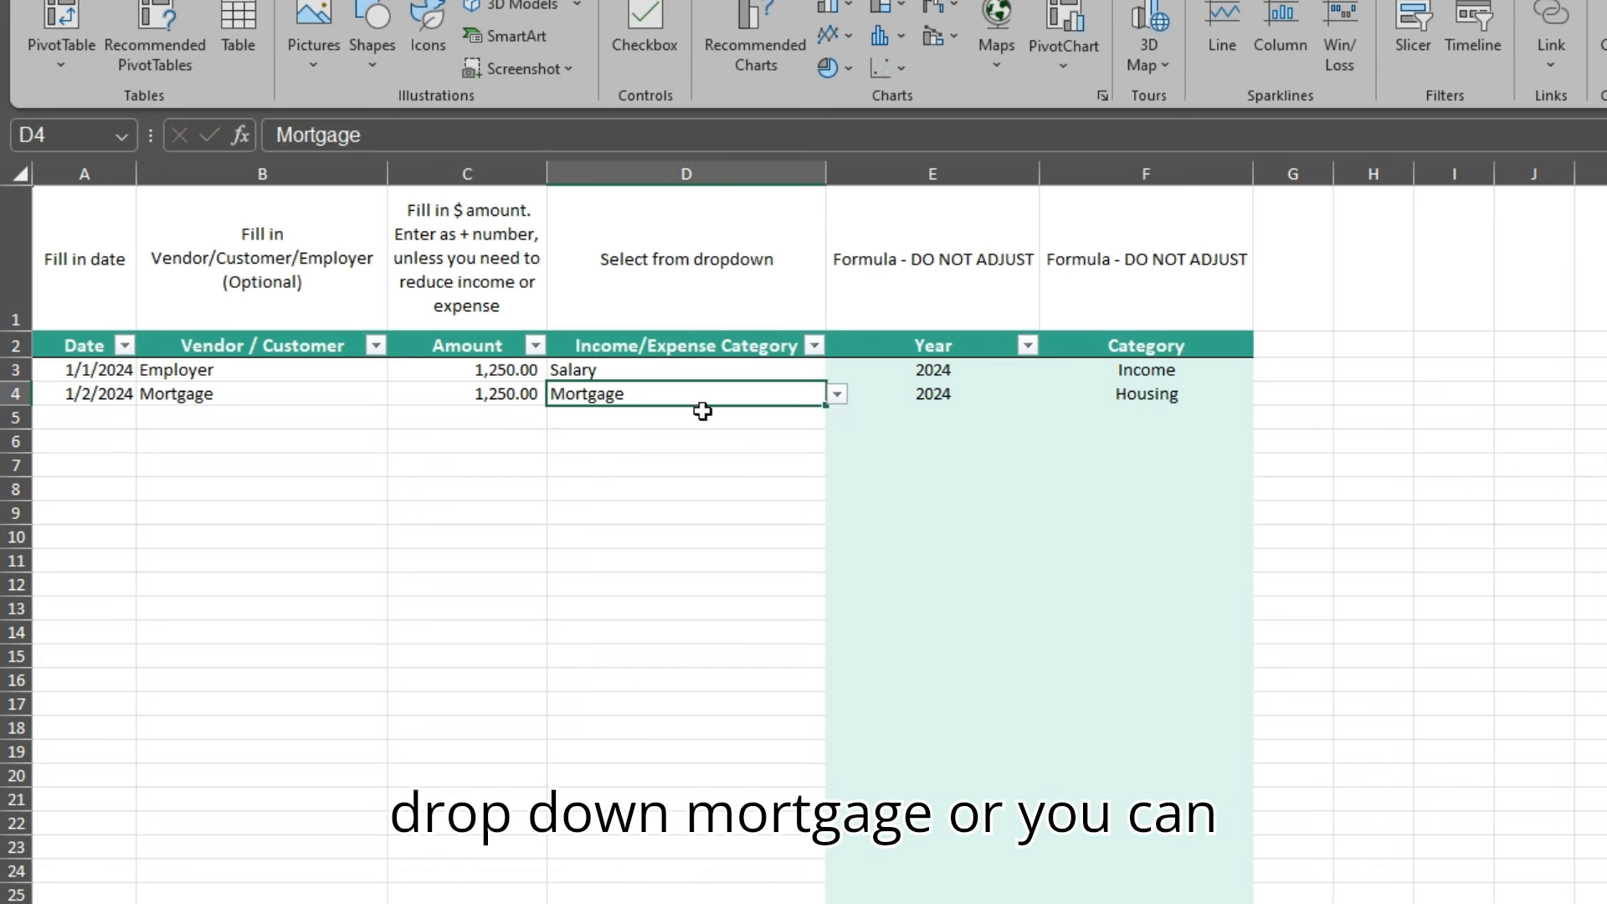
click(680, 463)
click(660, 401)
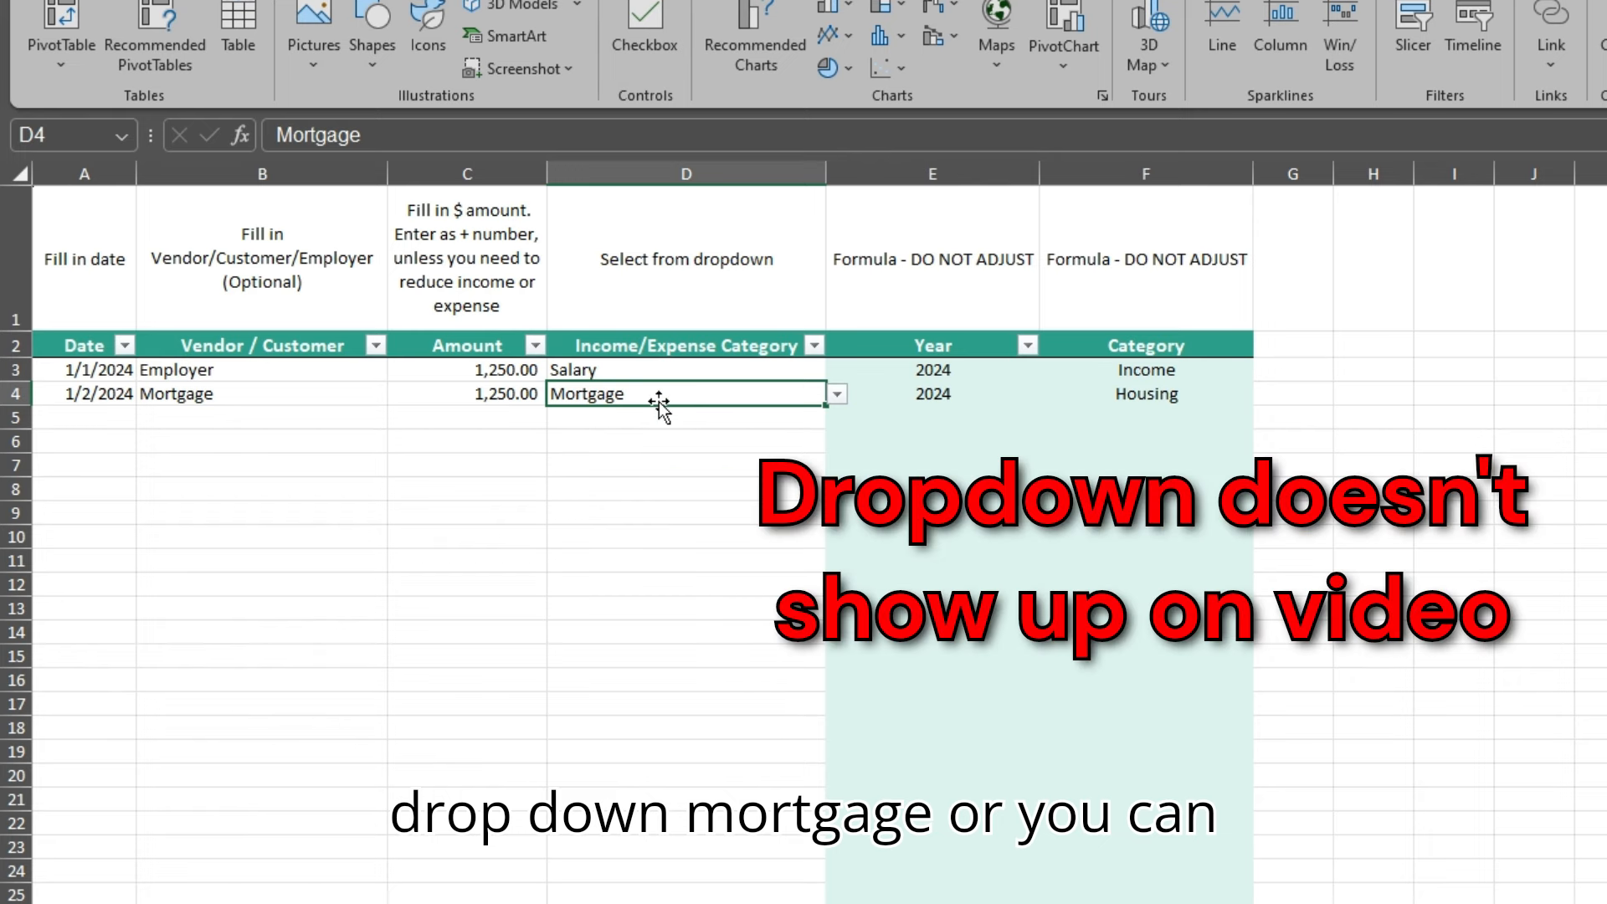
text(Mortgage)
key(Tab)
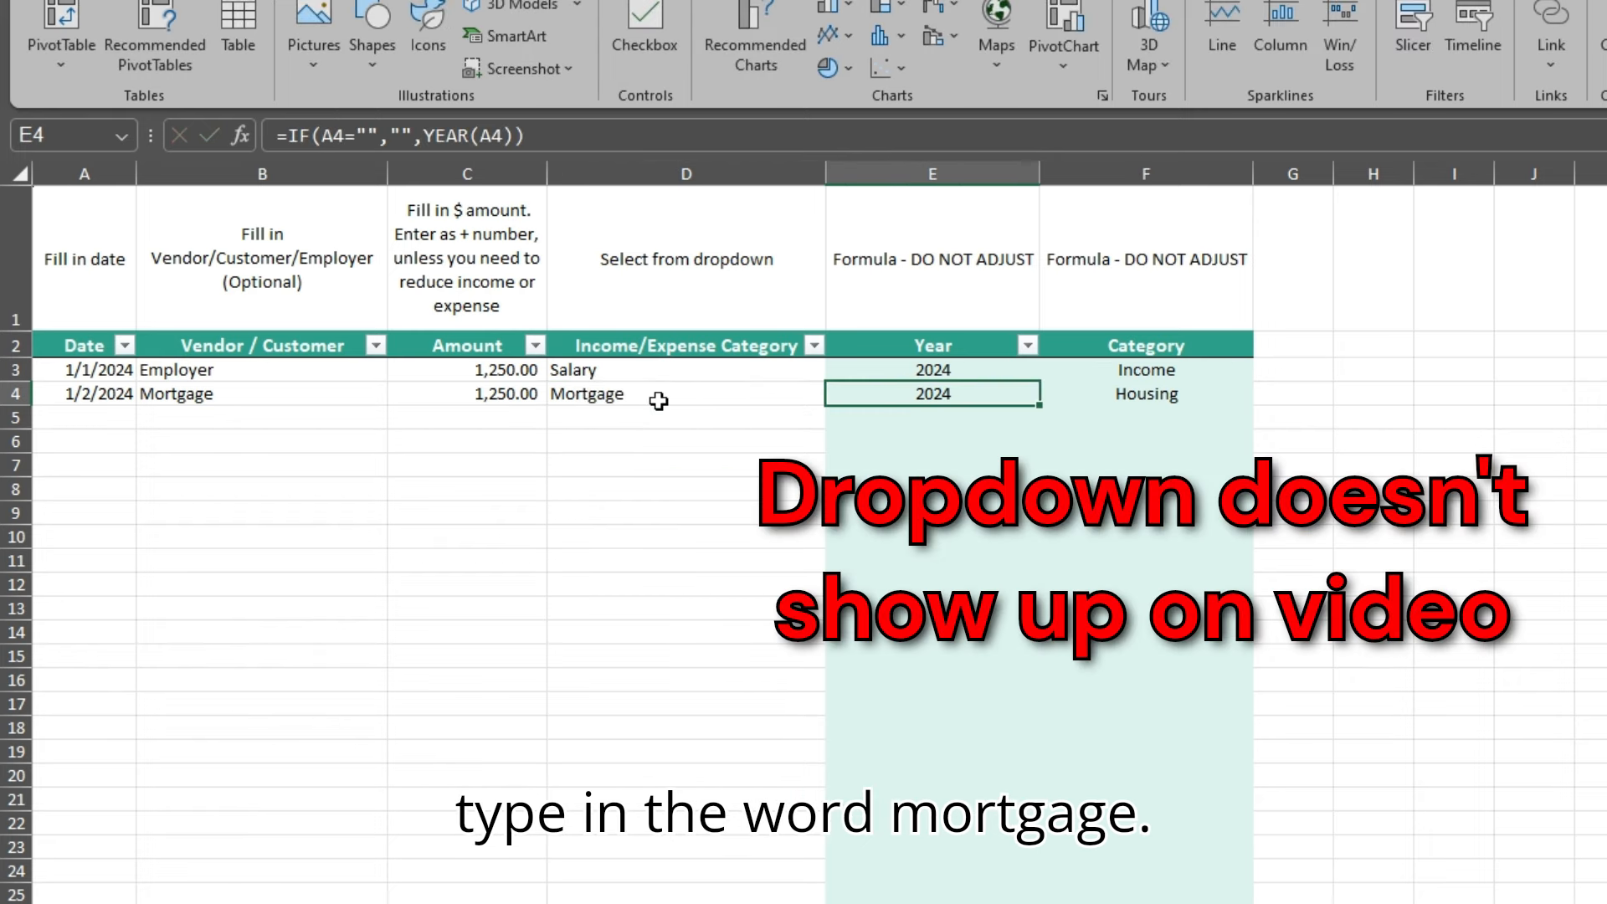
Step: Enter the date 1/3/24 for the third transaction
click(124, 417)
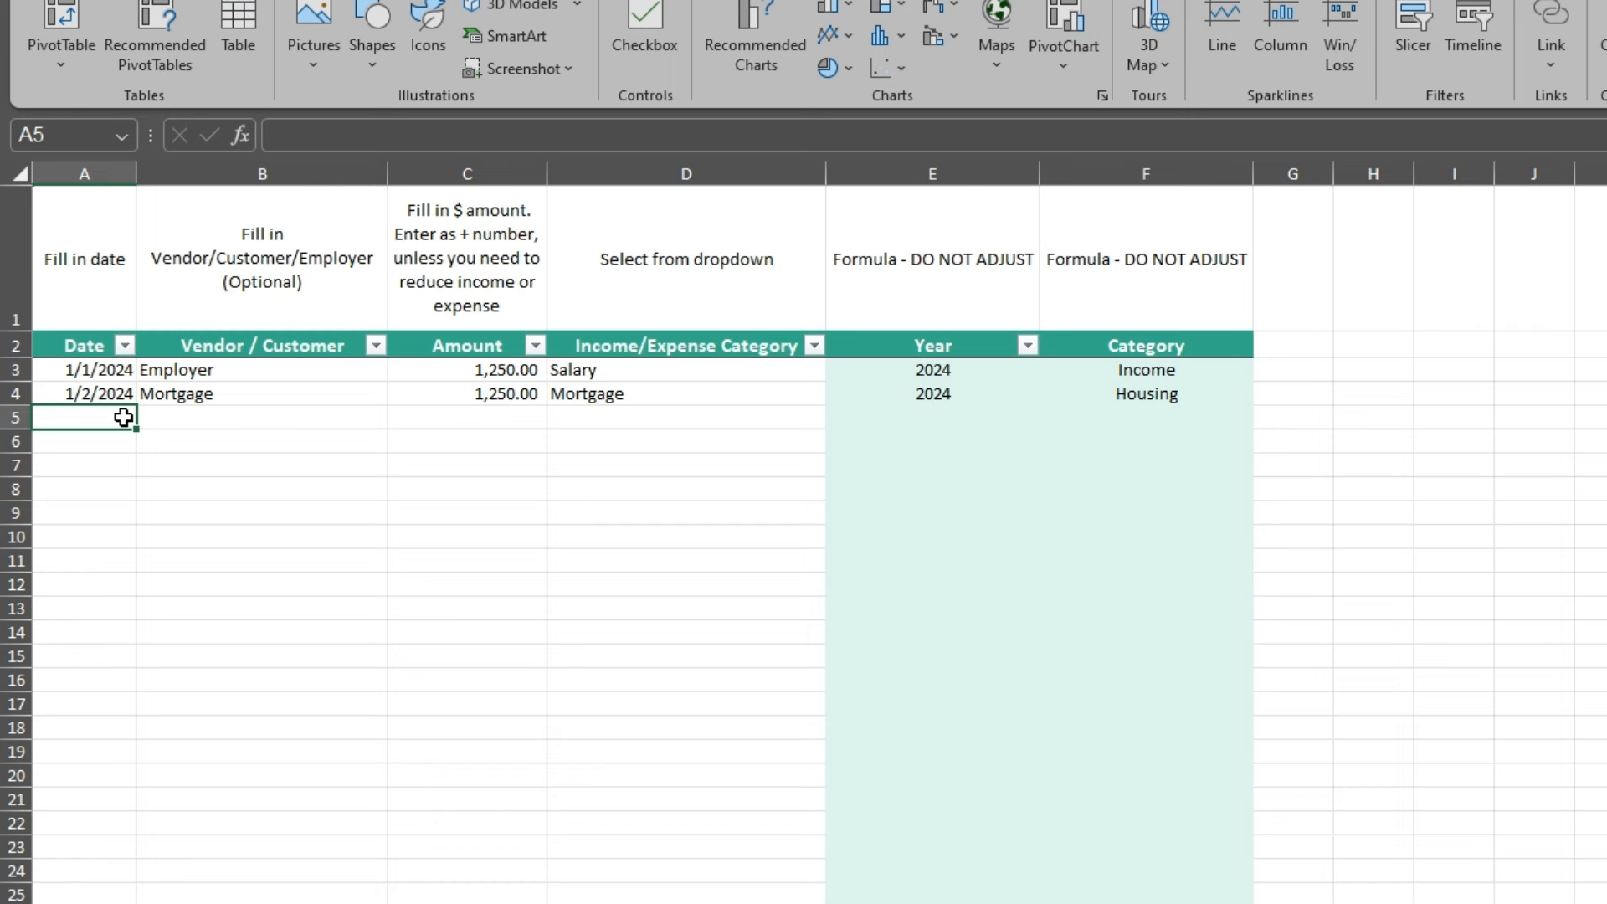
text(1/3/24)
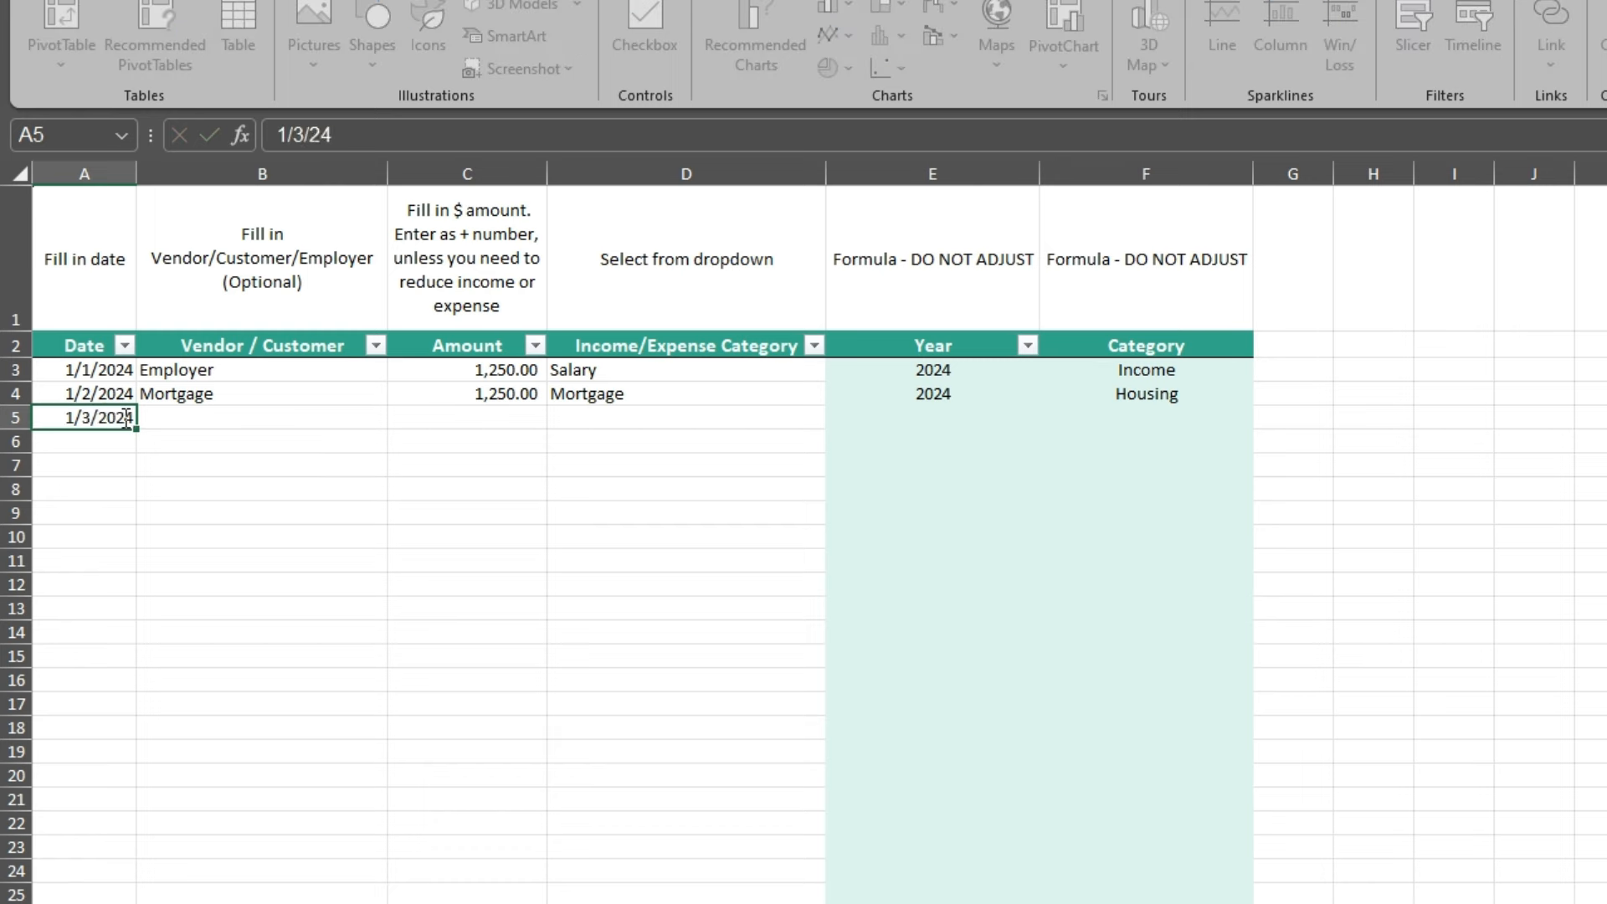
key(Tab)
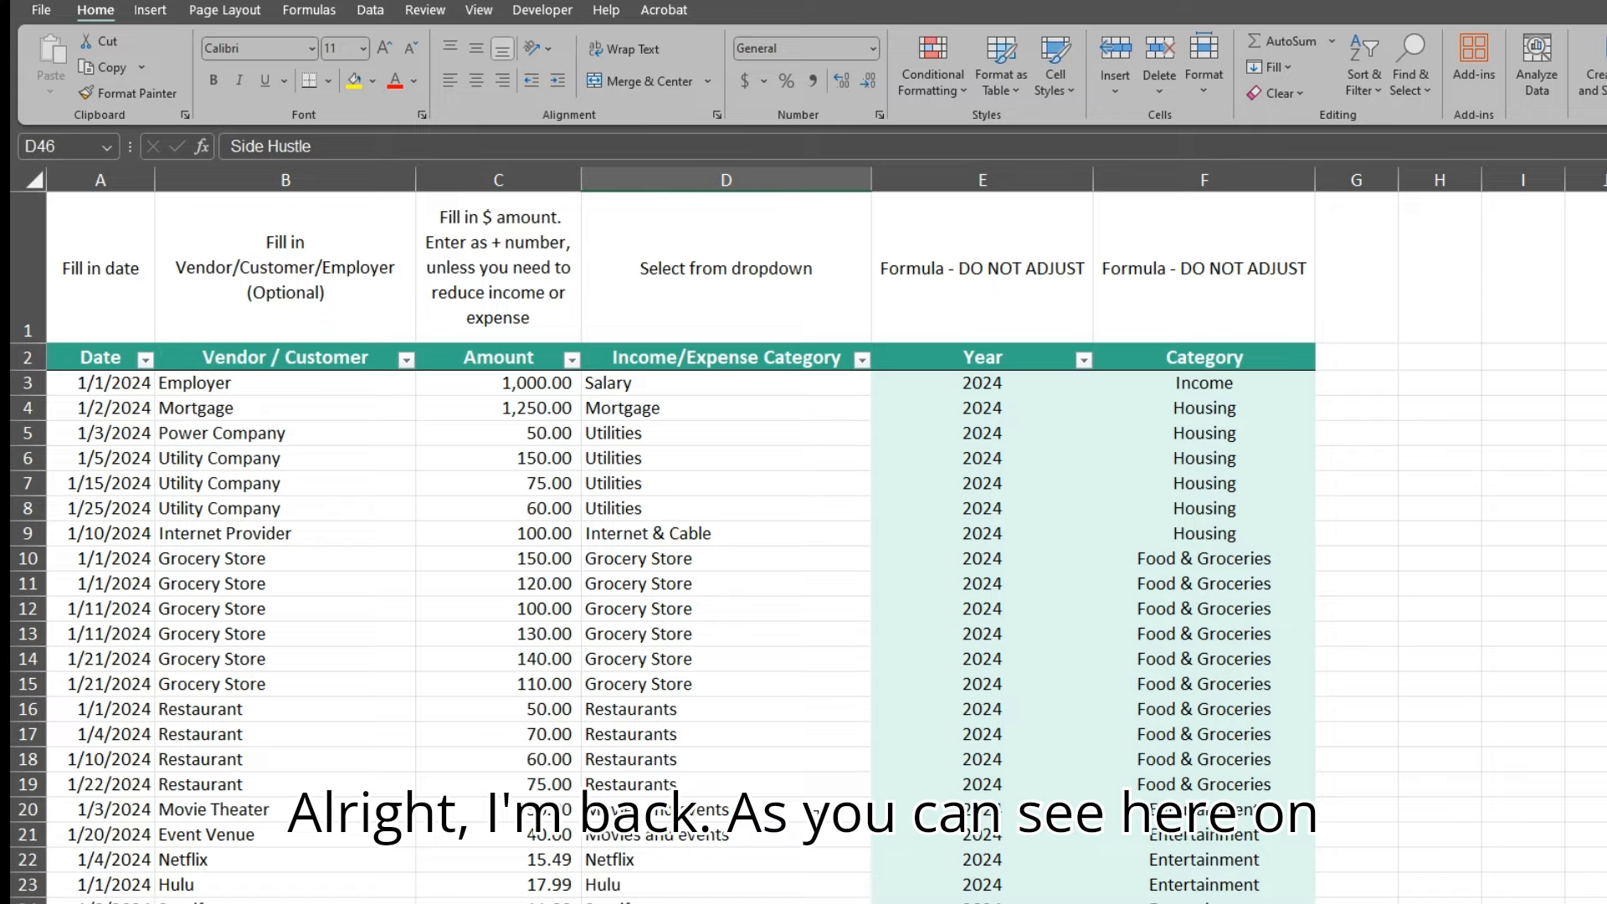
Step: Look through the full list of January entries on the Transactions sheet
scroll(787, 820, down, 6)
scroll(778, 819, down, 4)
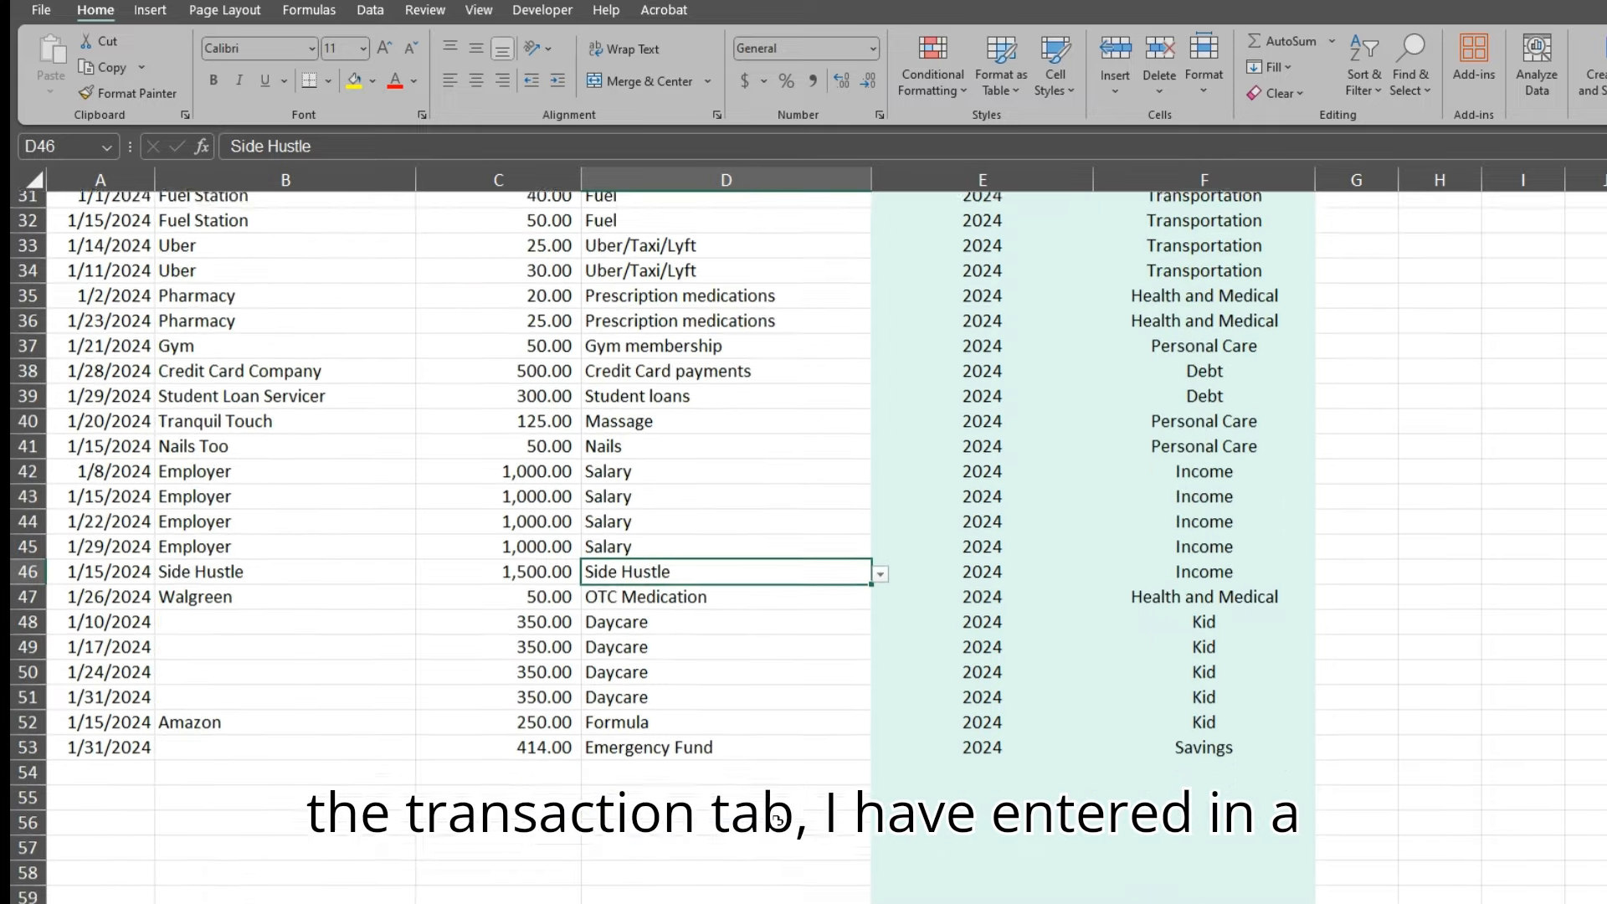
scroll(778, 819, up, 10)
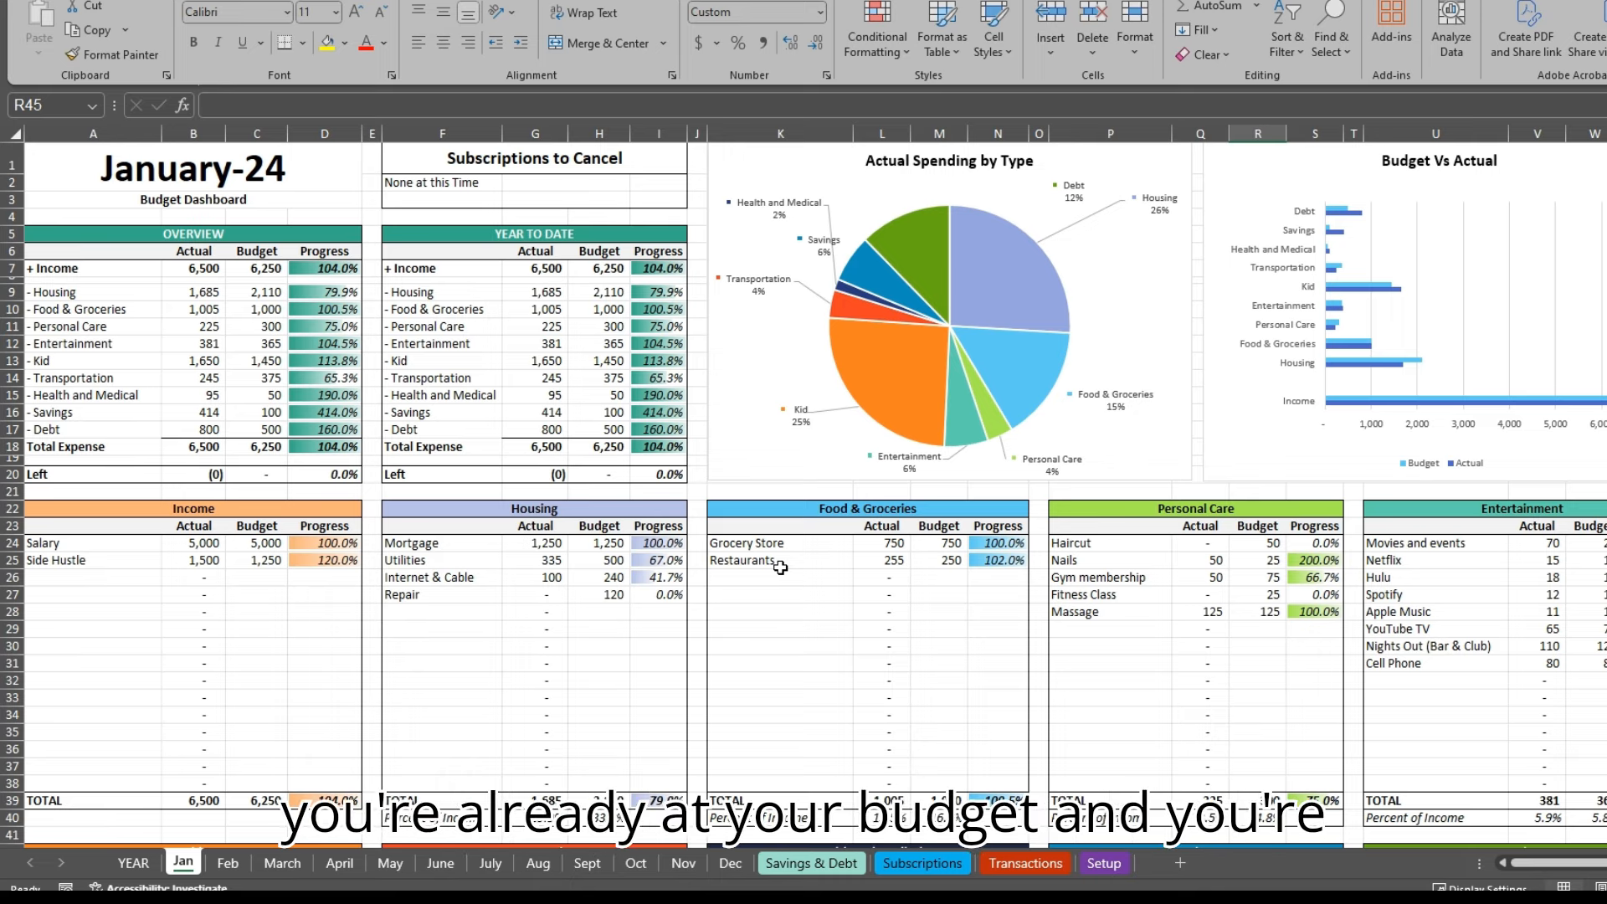
Step: Review the January dashboard, checking the Grocery Store progress, the overview's Savings actual and the Emergency Fund actual
click(981, 541)
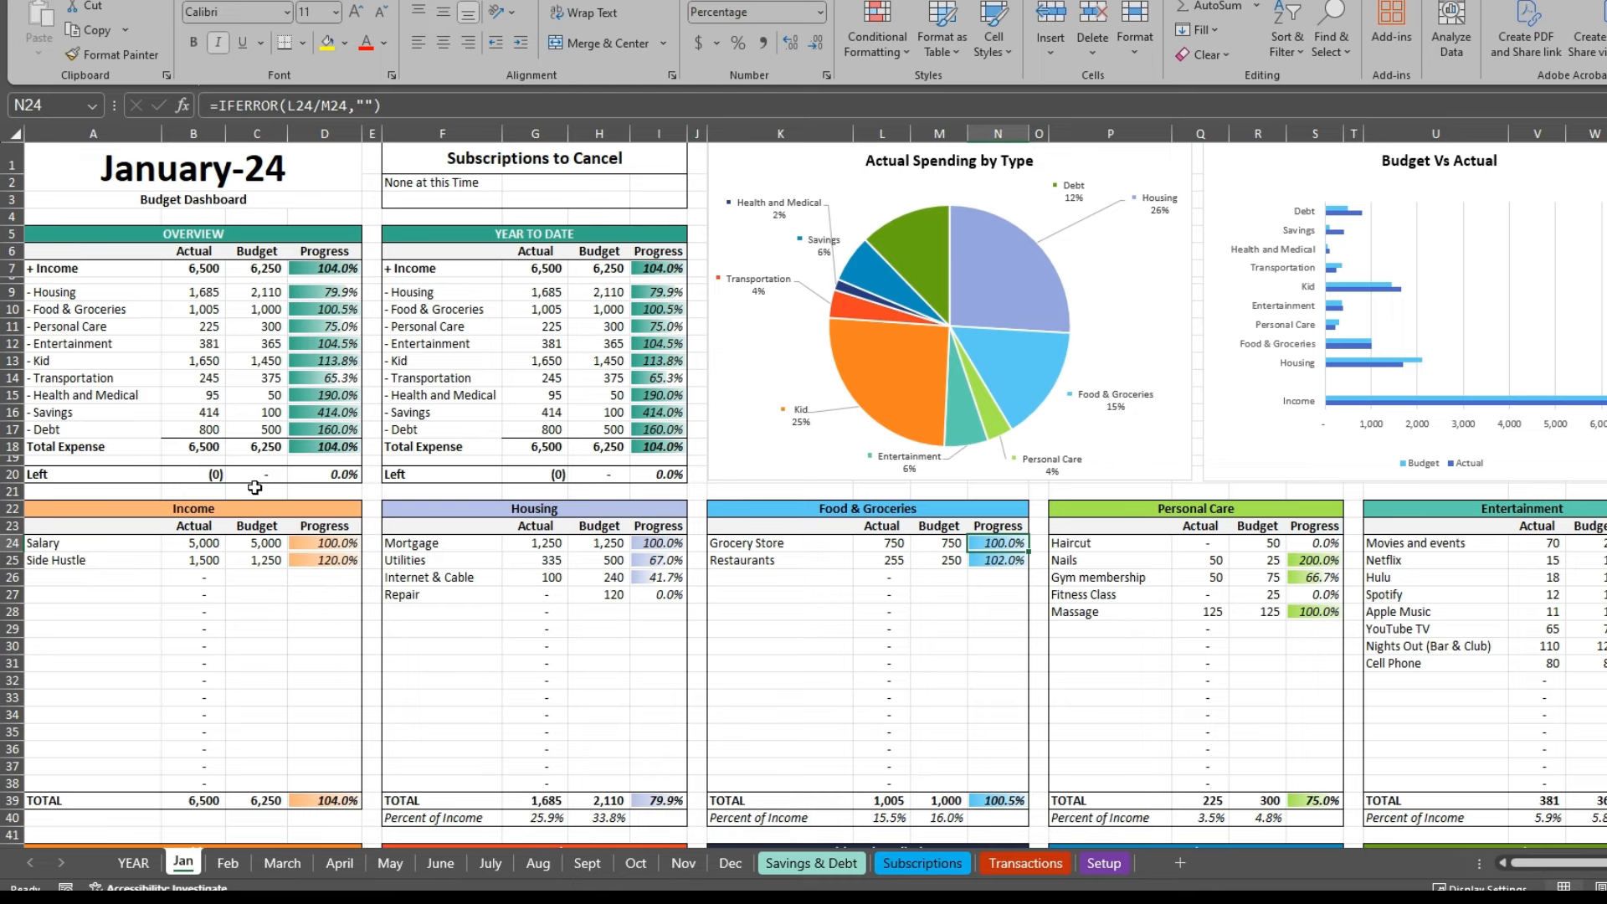
click(208, 430)
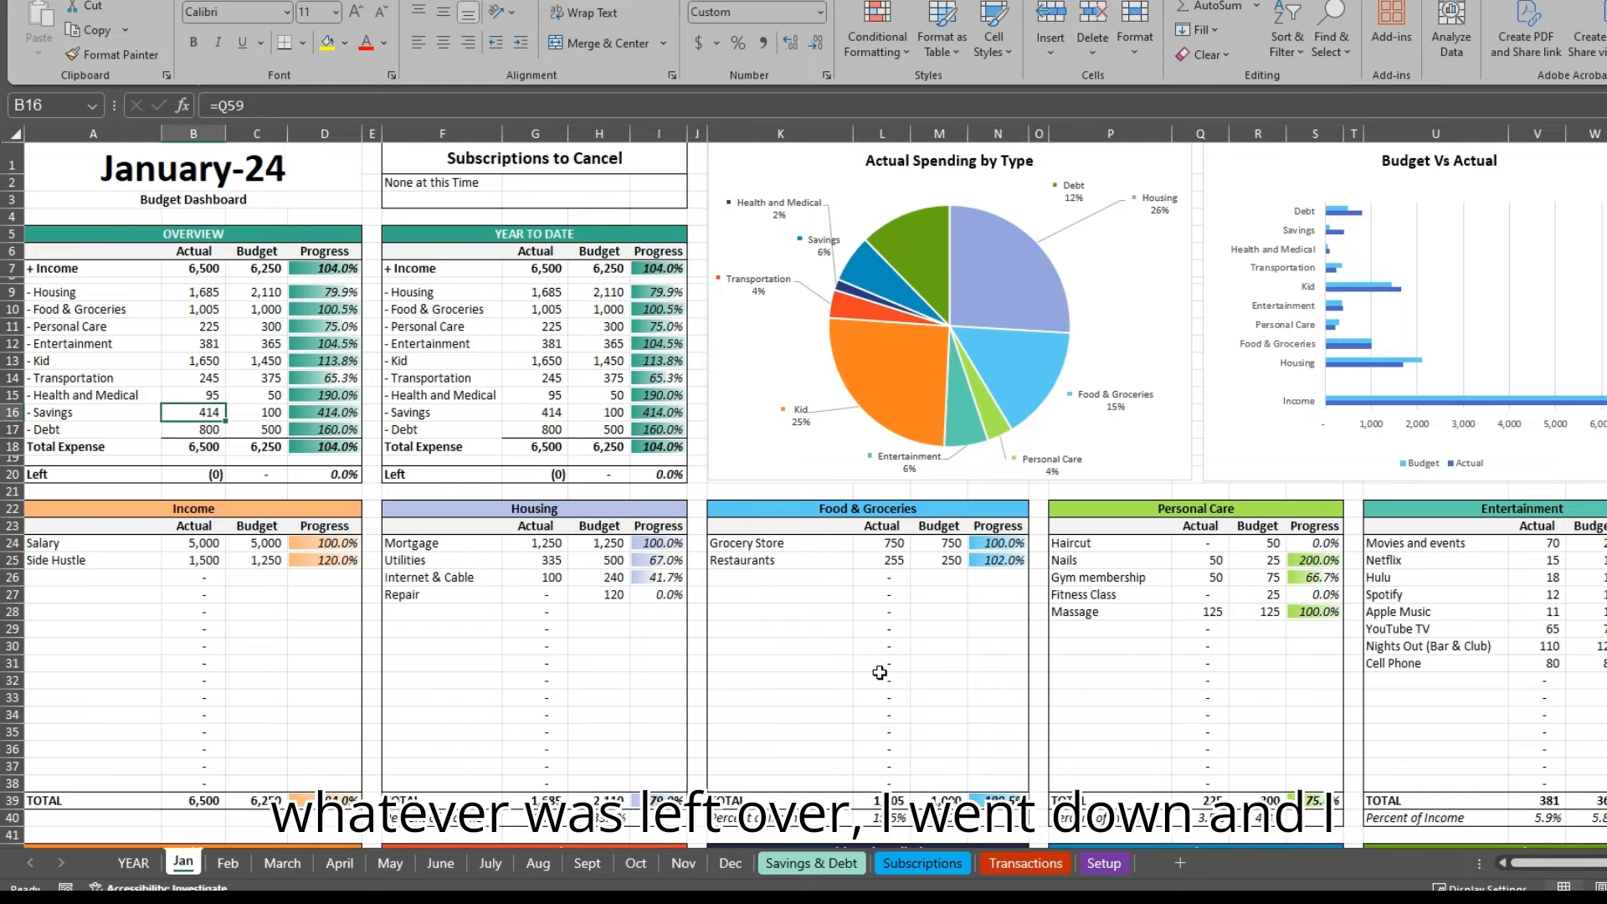
scroll(879, 675, down, 6)
click(1331, 748)
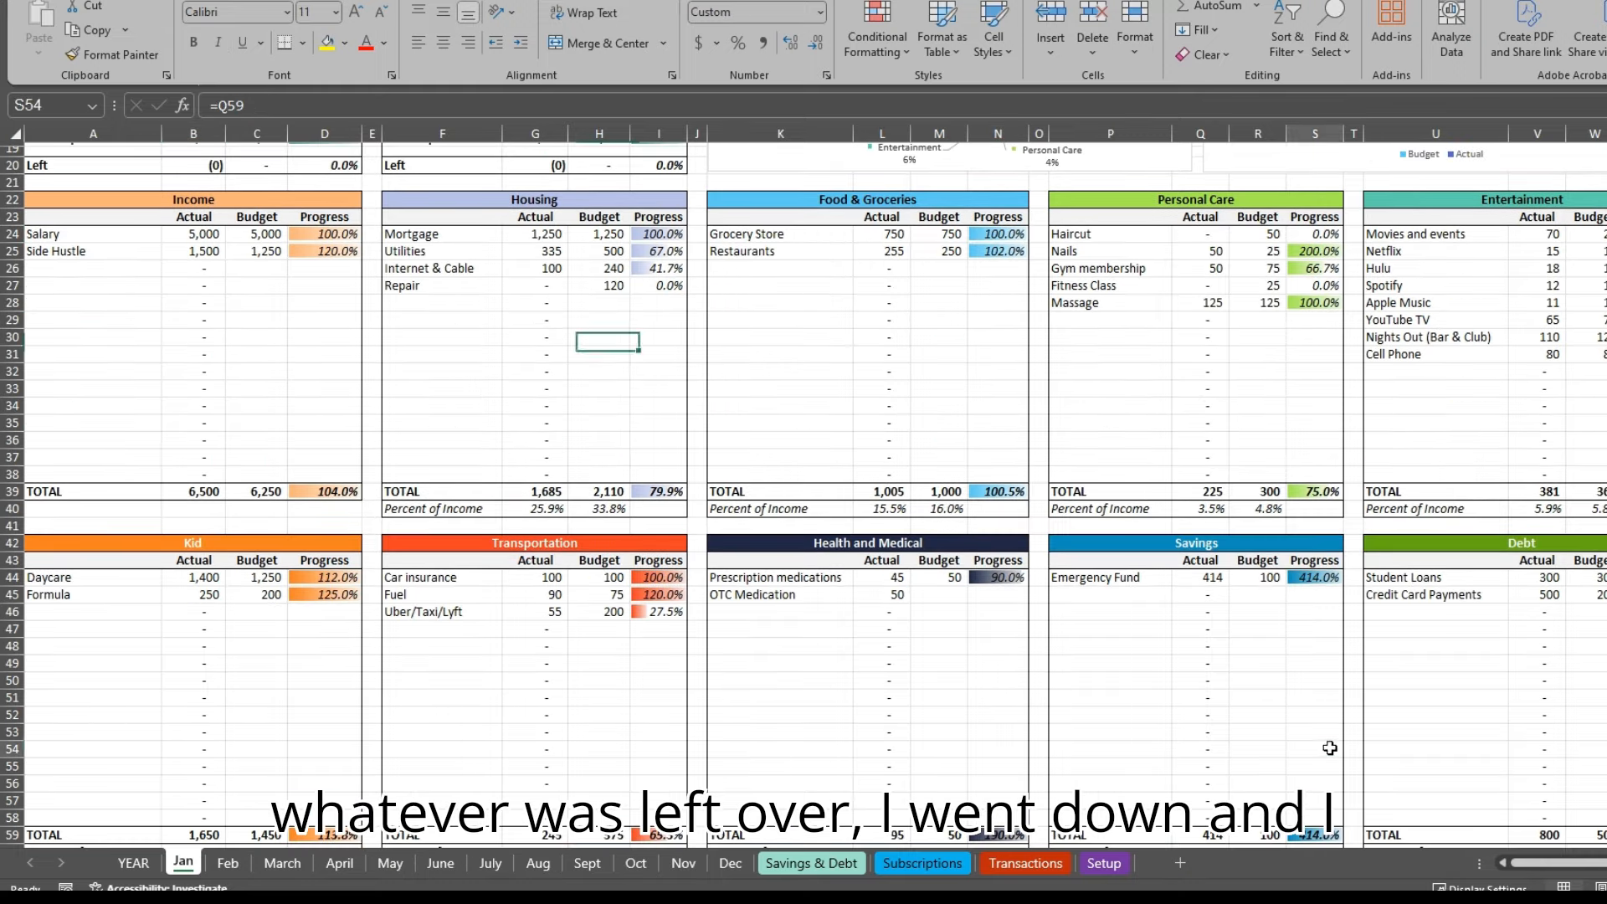
click(1220, 581)
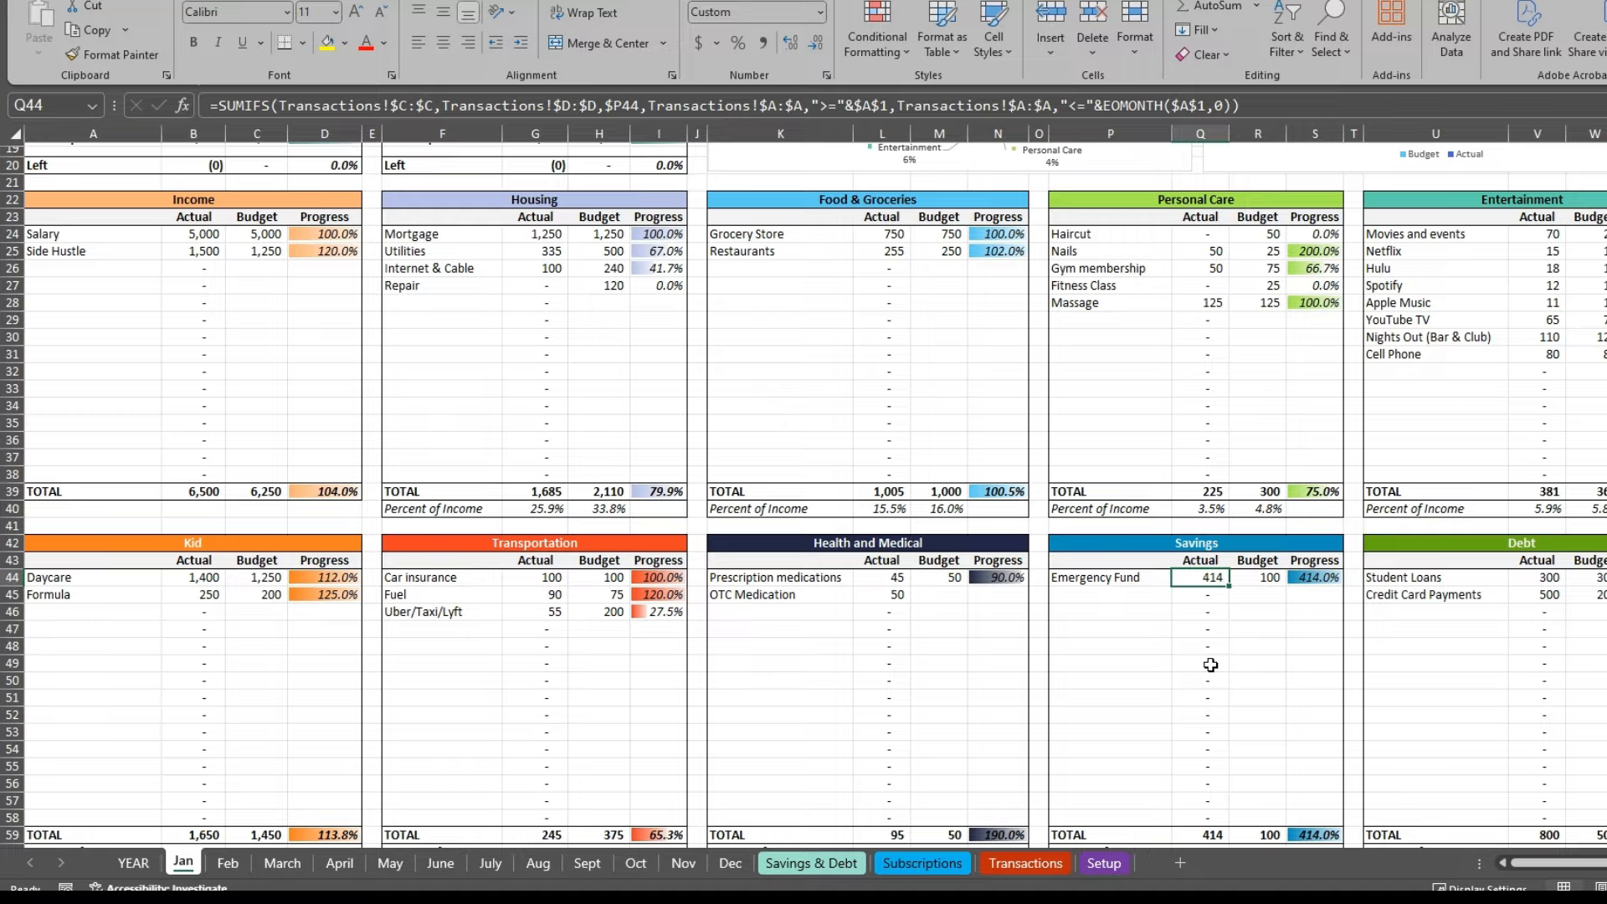
scroll(1206, 659, up, 6)
scroll(787, 660, down, 7)
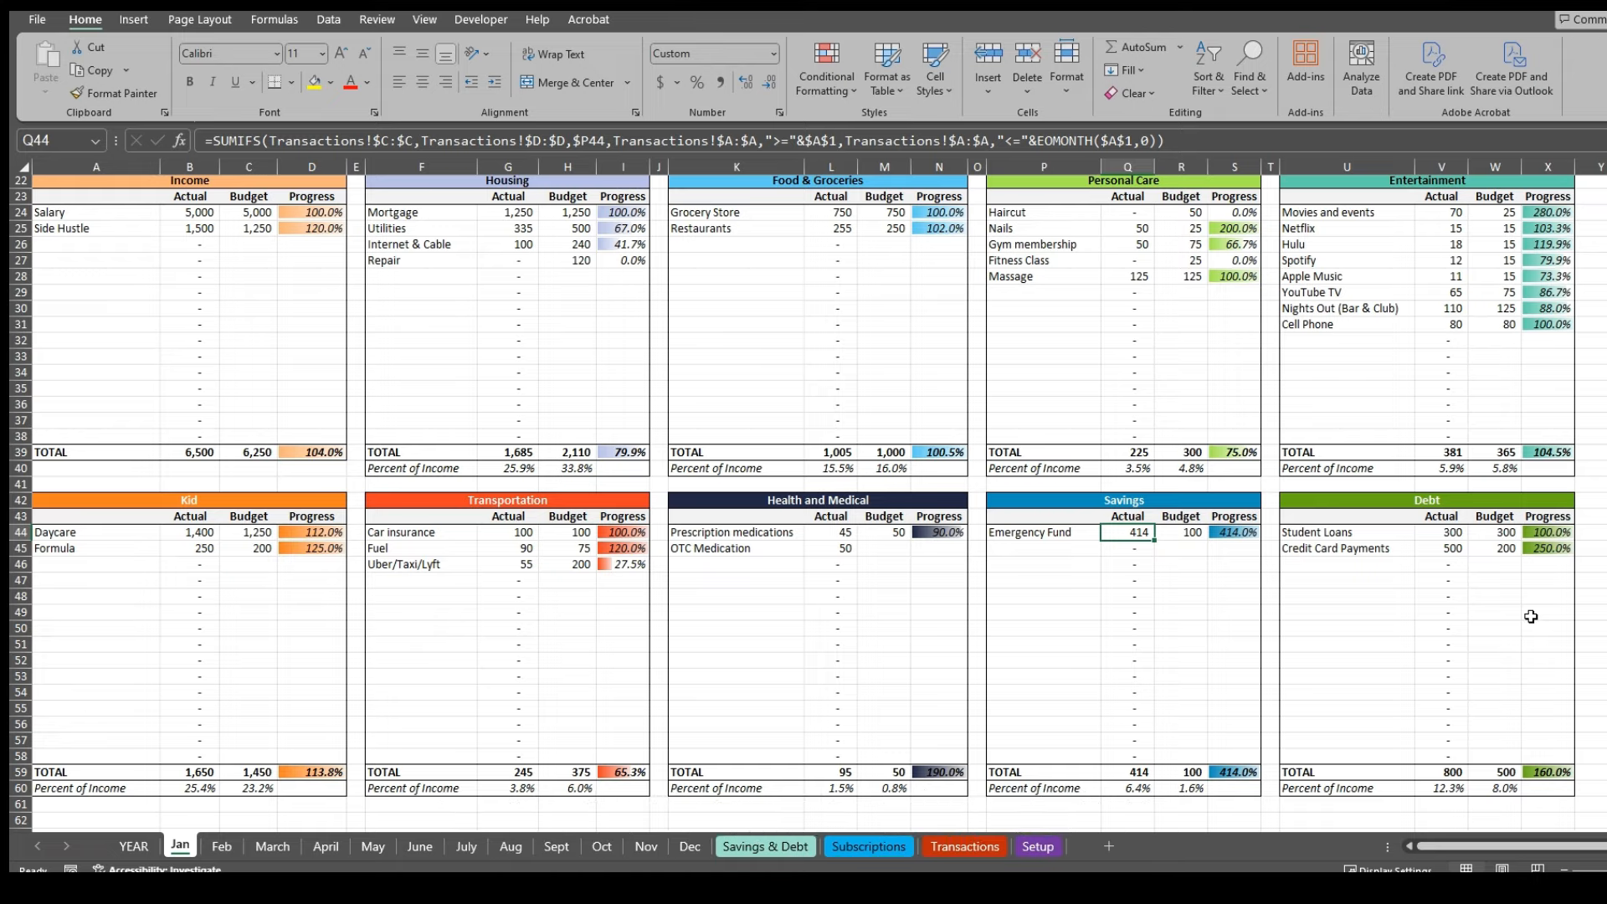
Step: Check the lower category tables on the January dashboard and look at the February dashboard
scroll(372, 605, down, 4)
scroll(371, 603, up, 3)
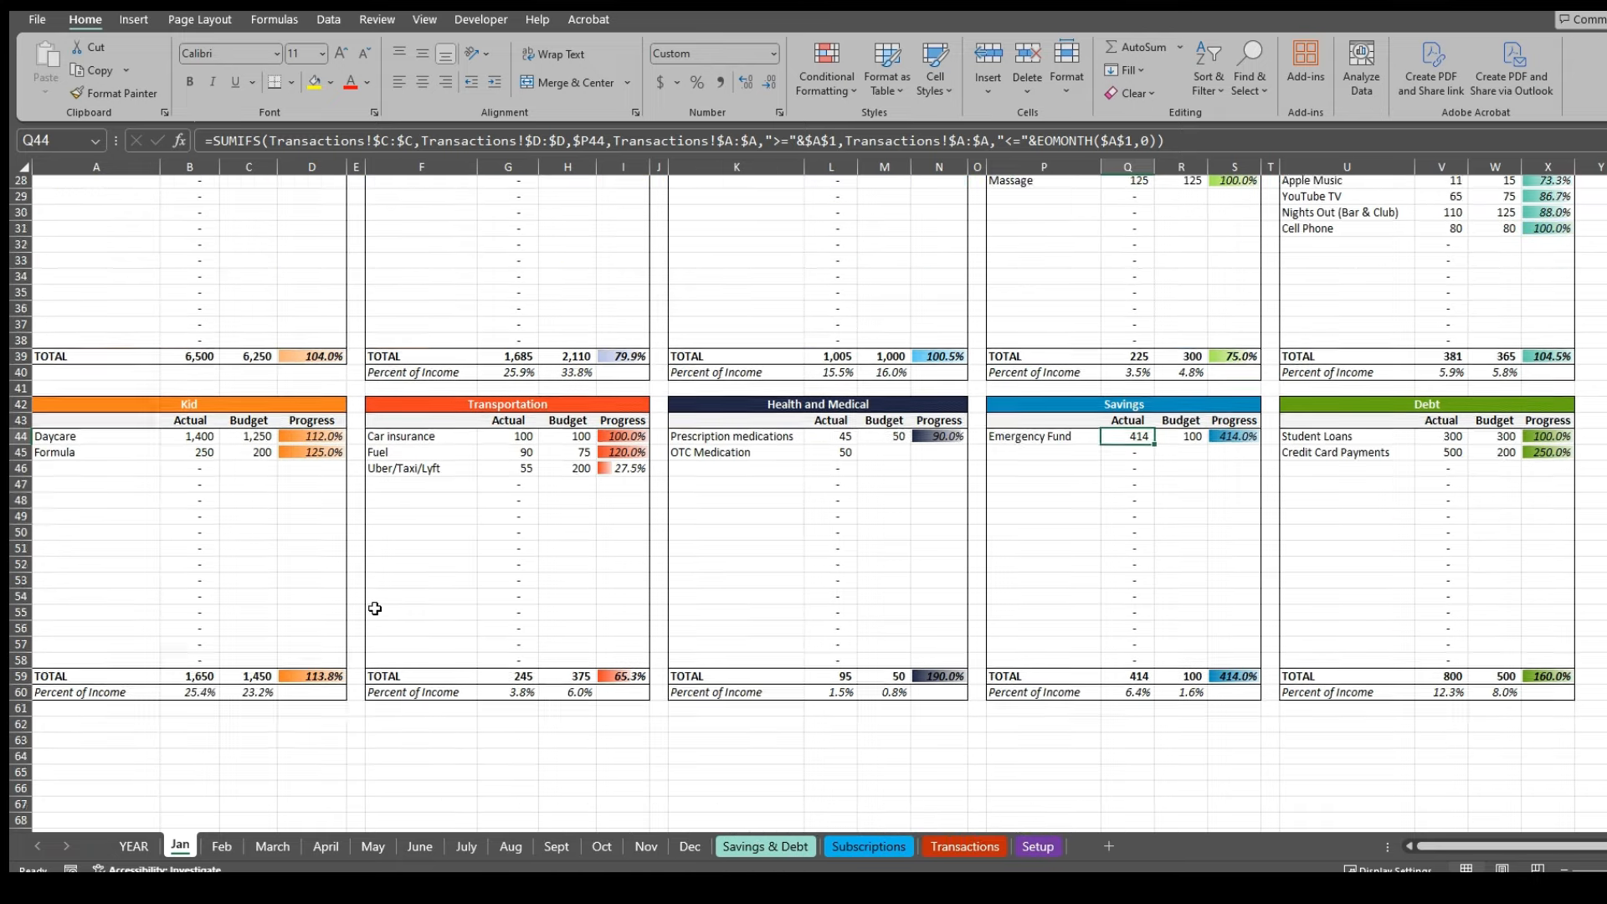
click(219, 850)
click(190, 850)
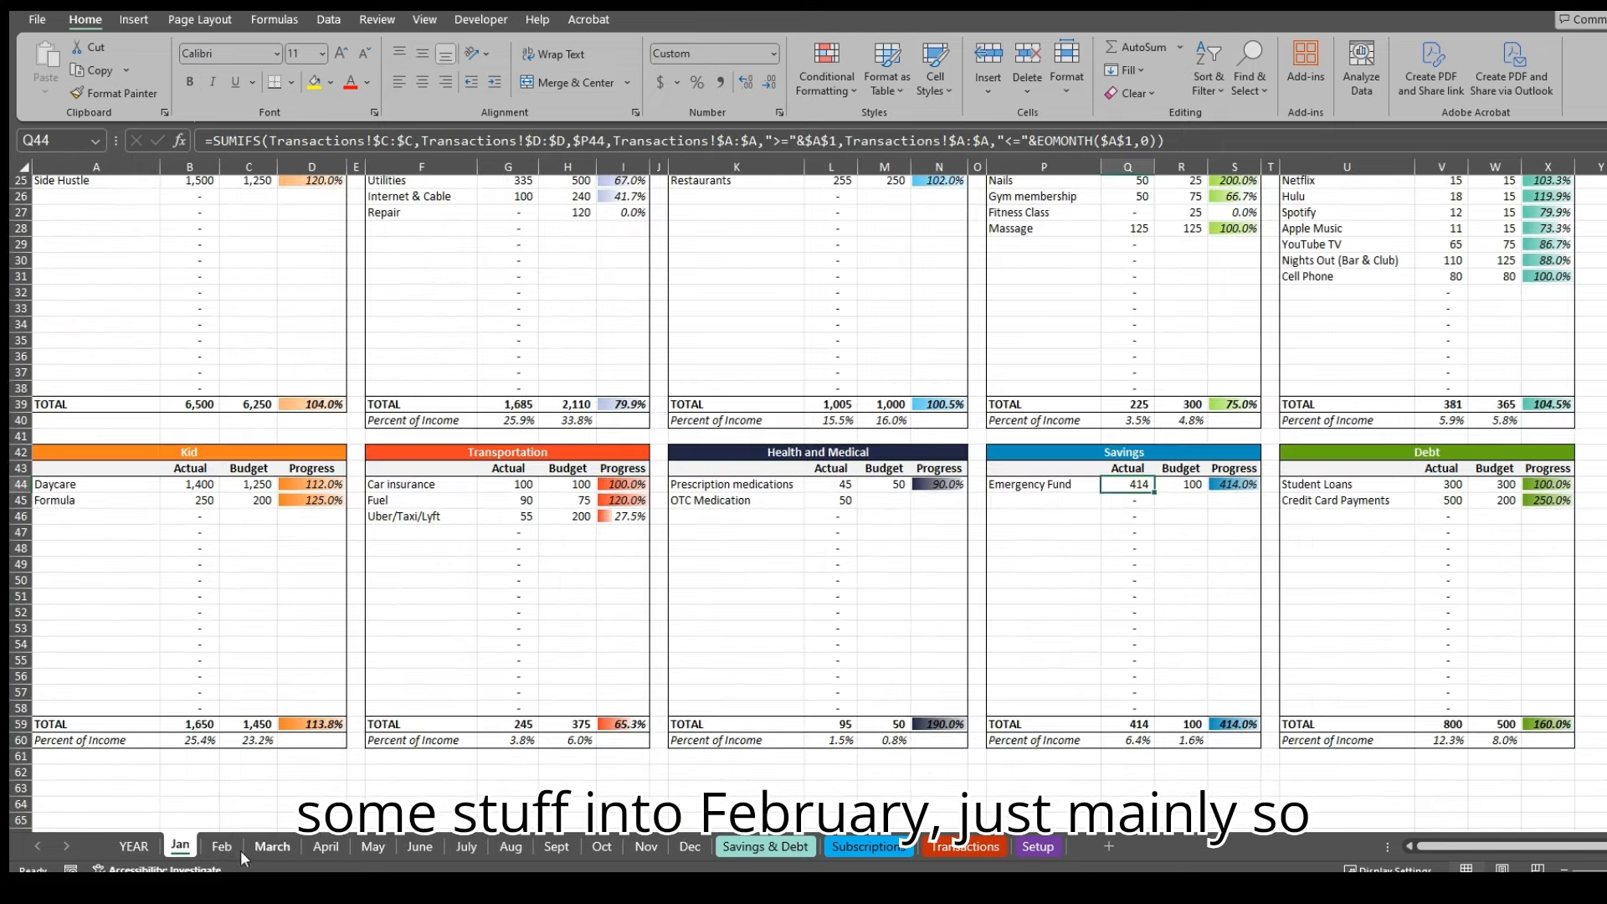
click(221, 846)
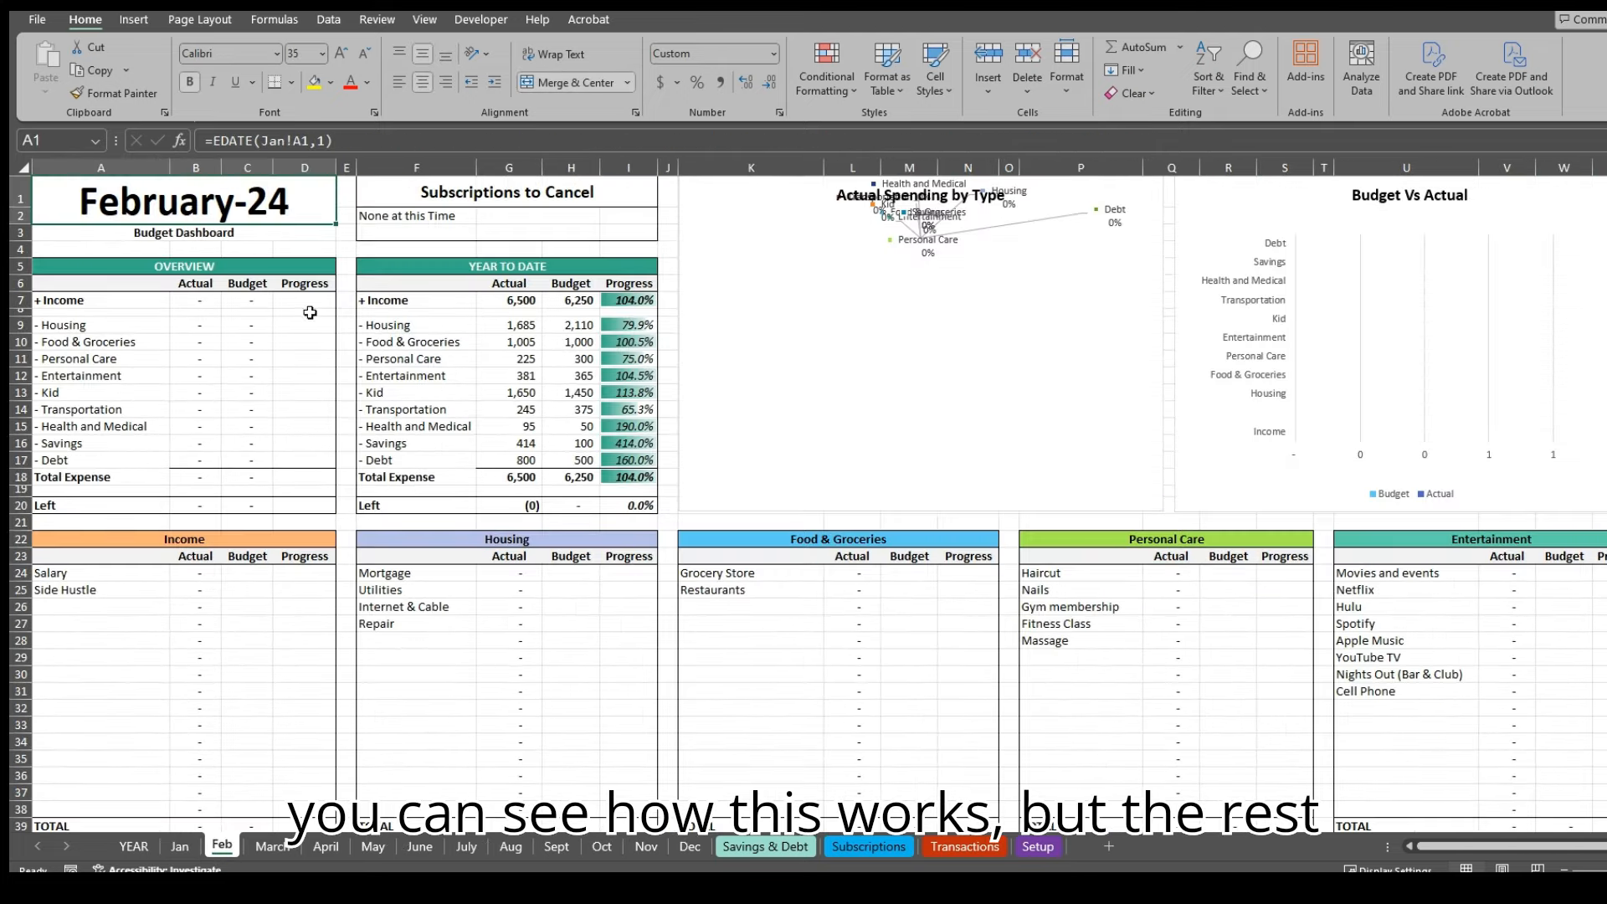
click(185, 848)
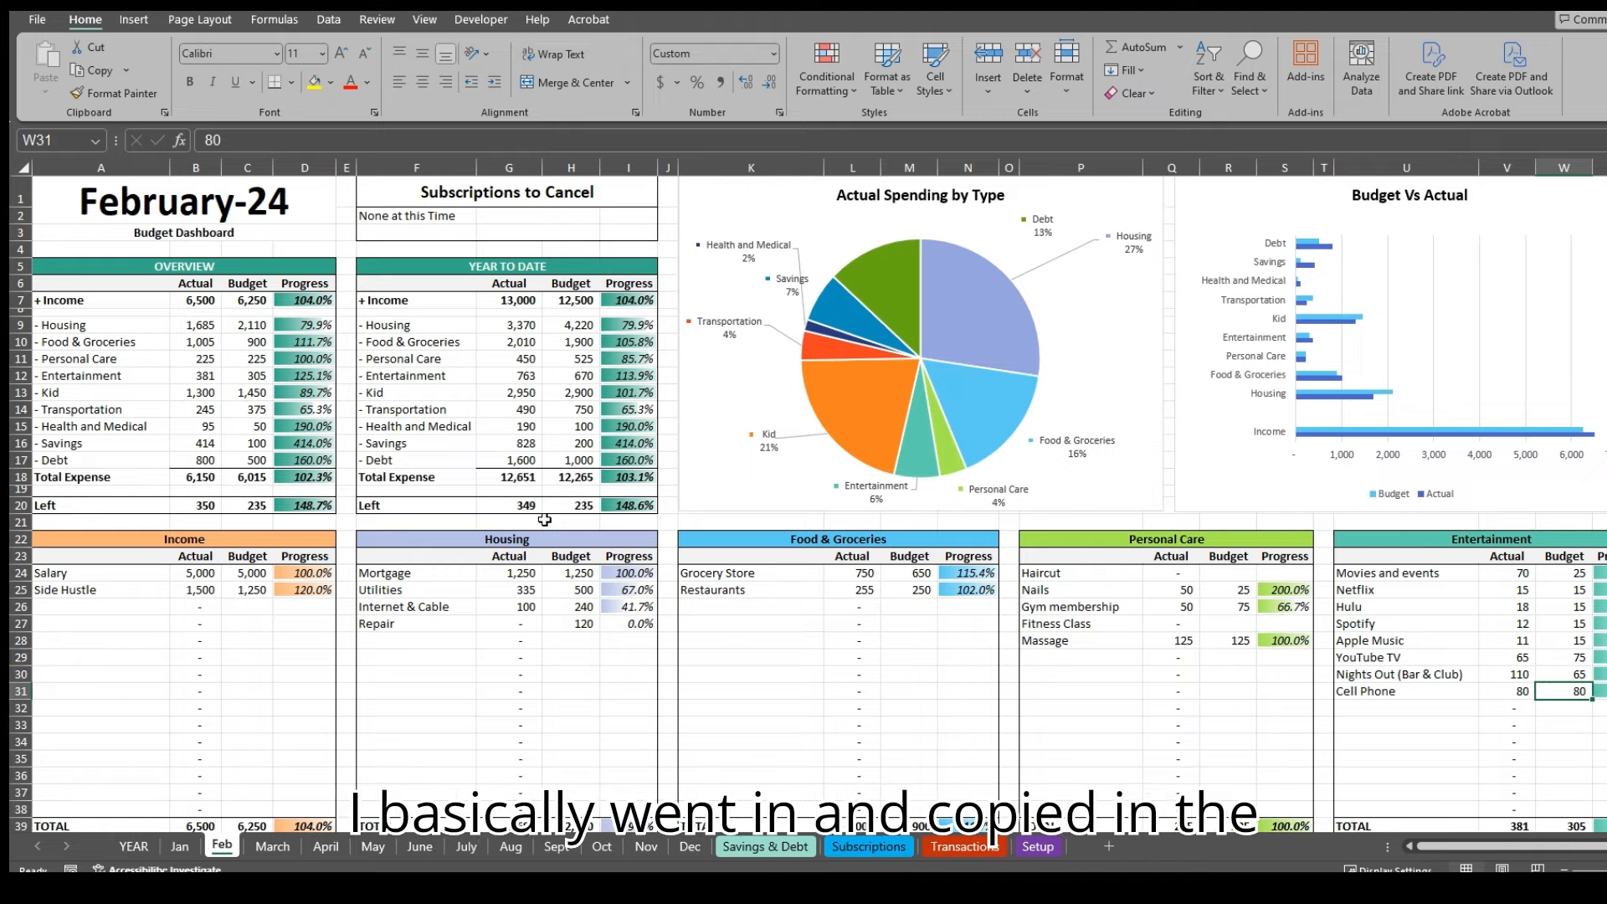
Step: Look through the February entries on the Transactions sheet and return to the February dashboard
click(962, 846)
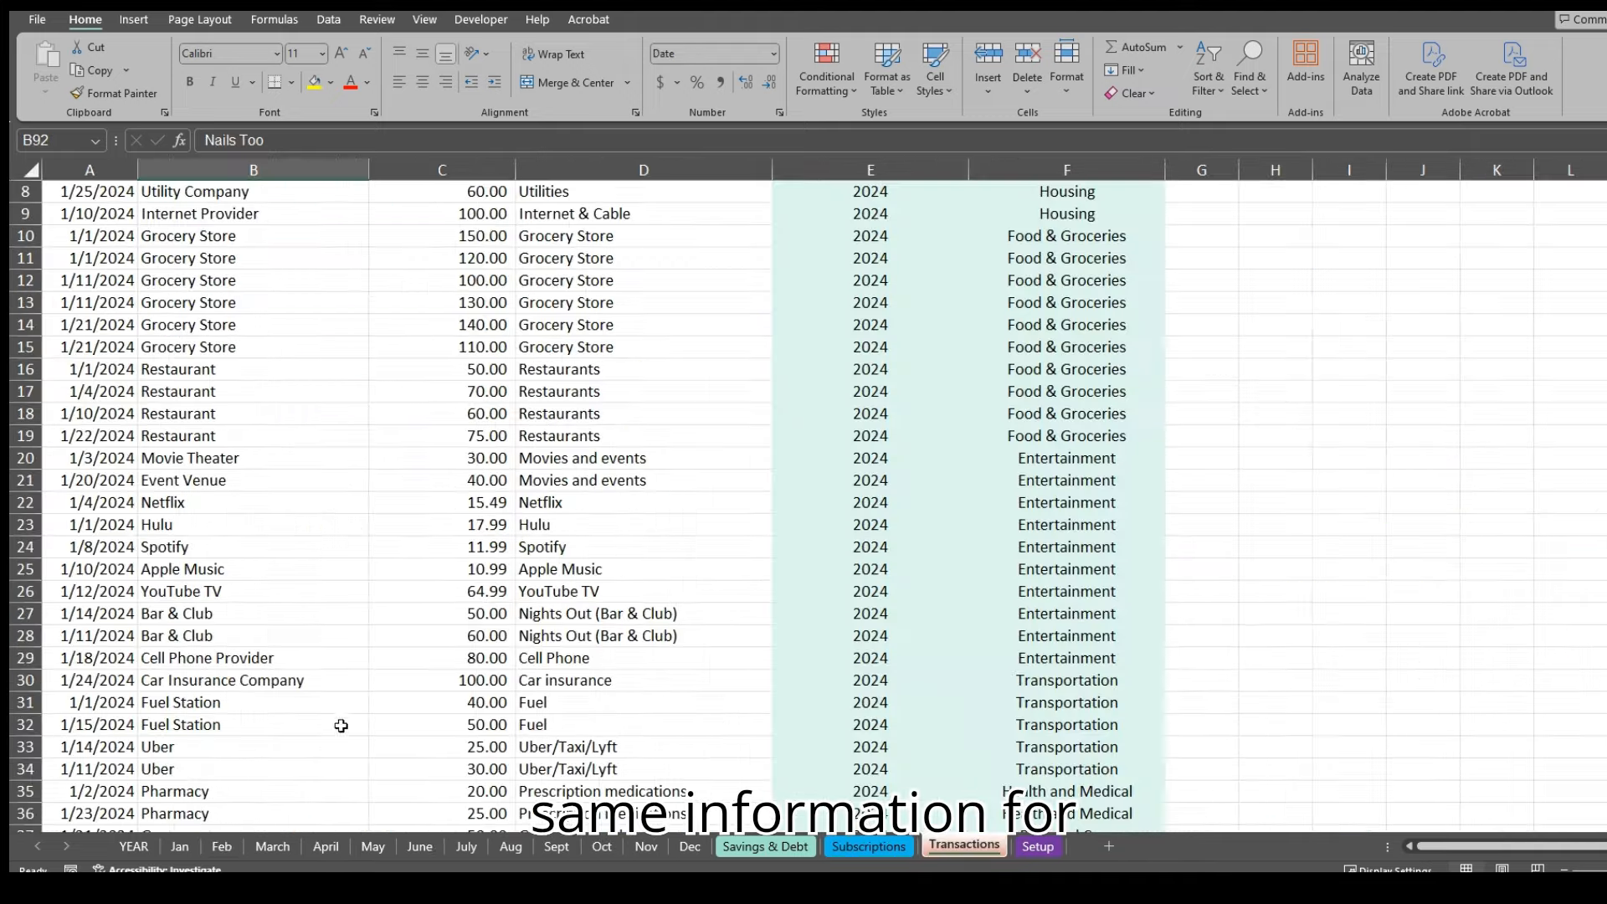
scroll(341, 704, down, 20)
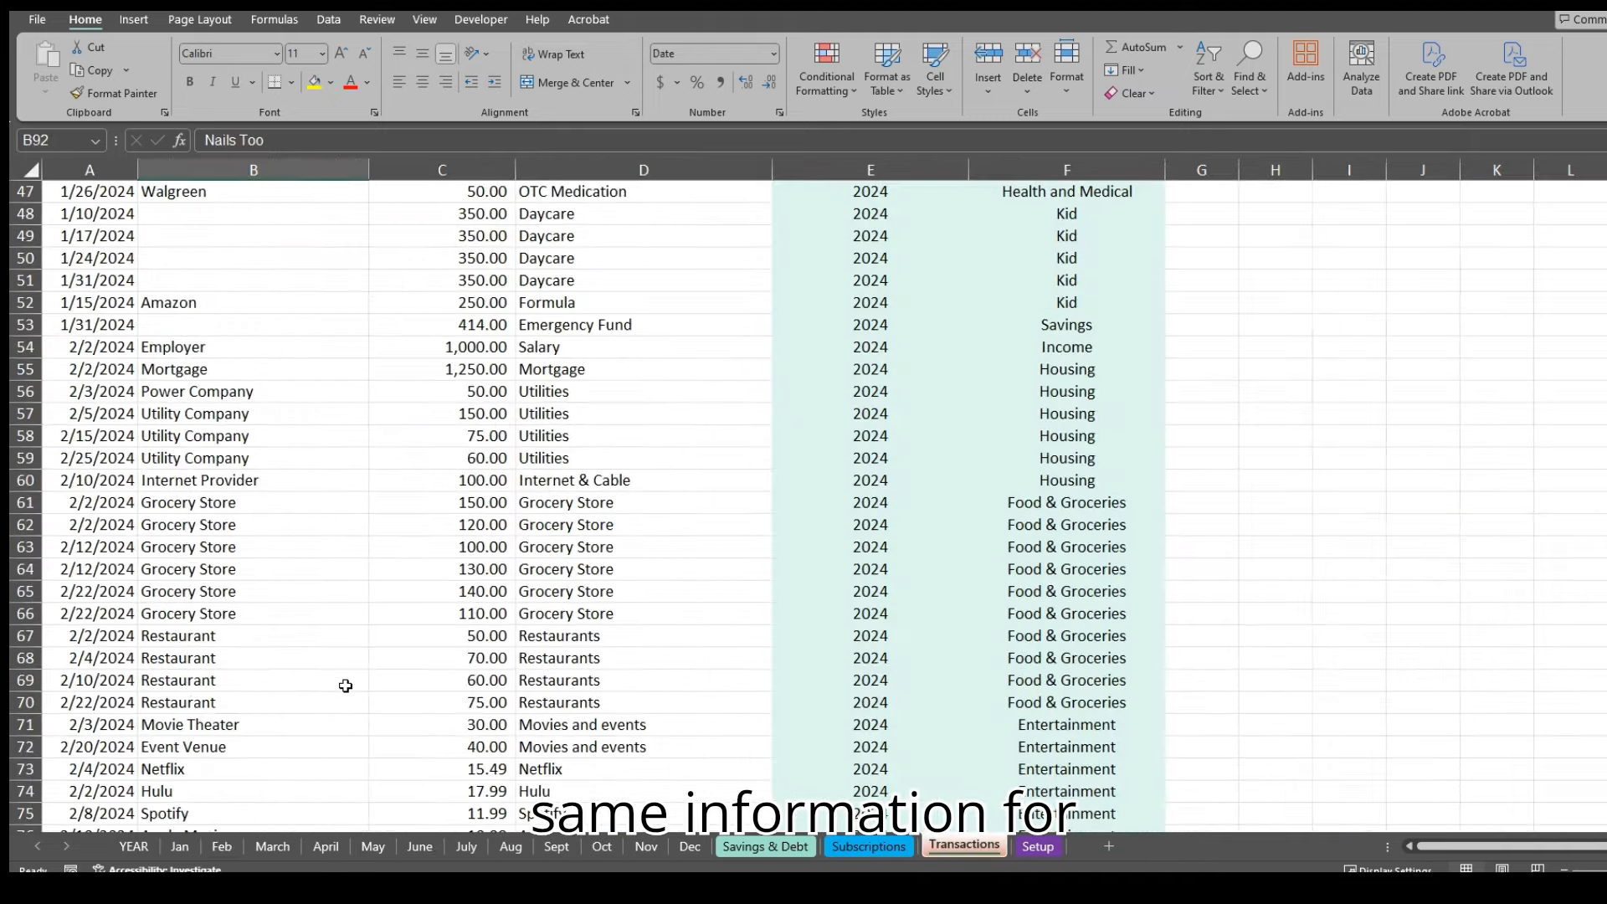
click(275, 850)
click(223, 848)
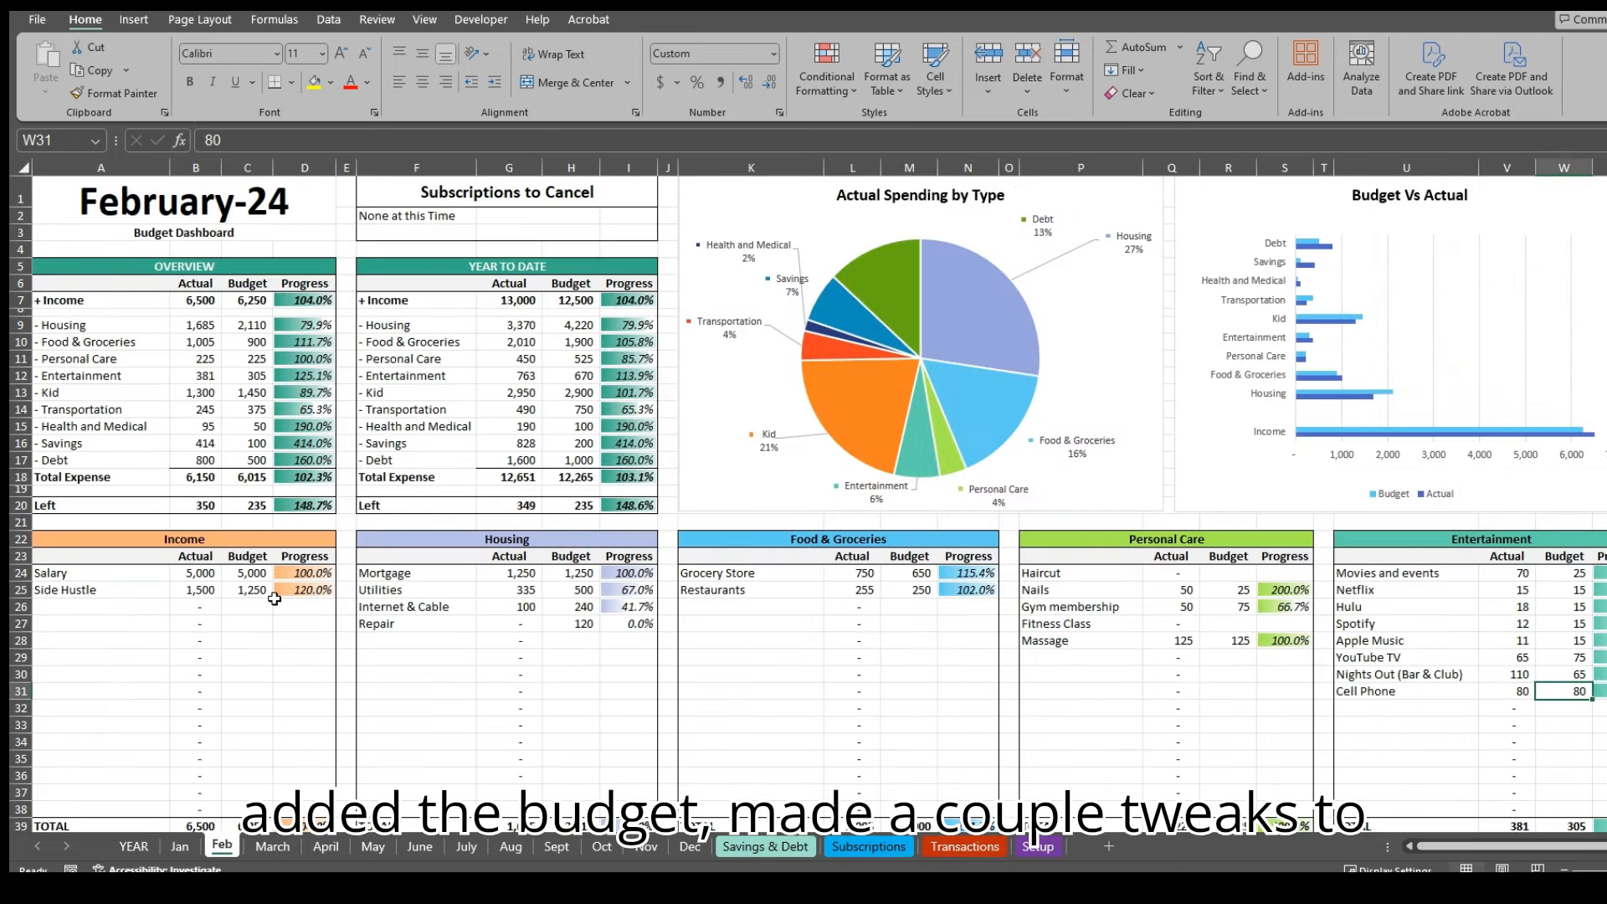
Step: Review February's Food & Groceries actual and the year-to-date Income, Personal Care and Food & Groceries figures
click(196, 341)
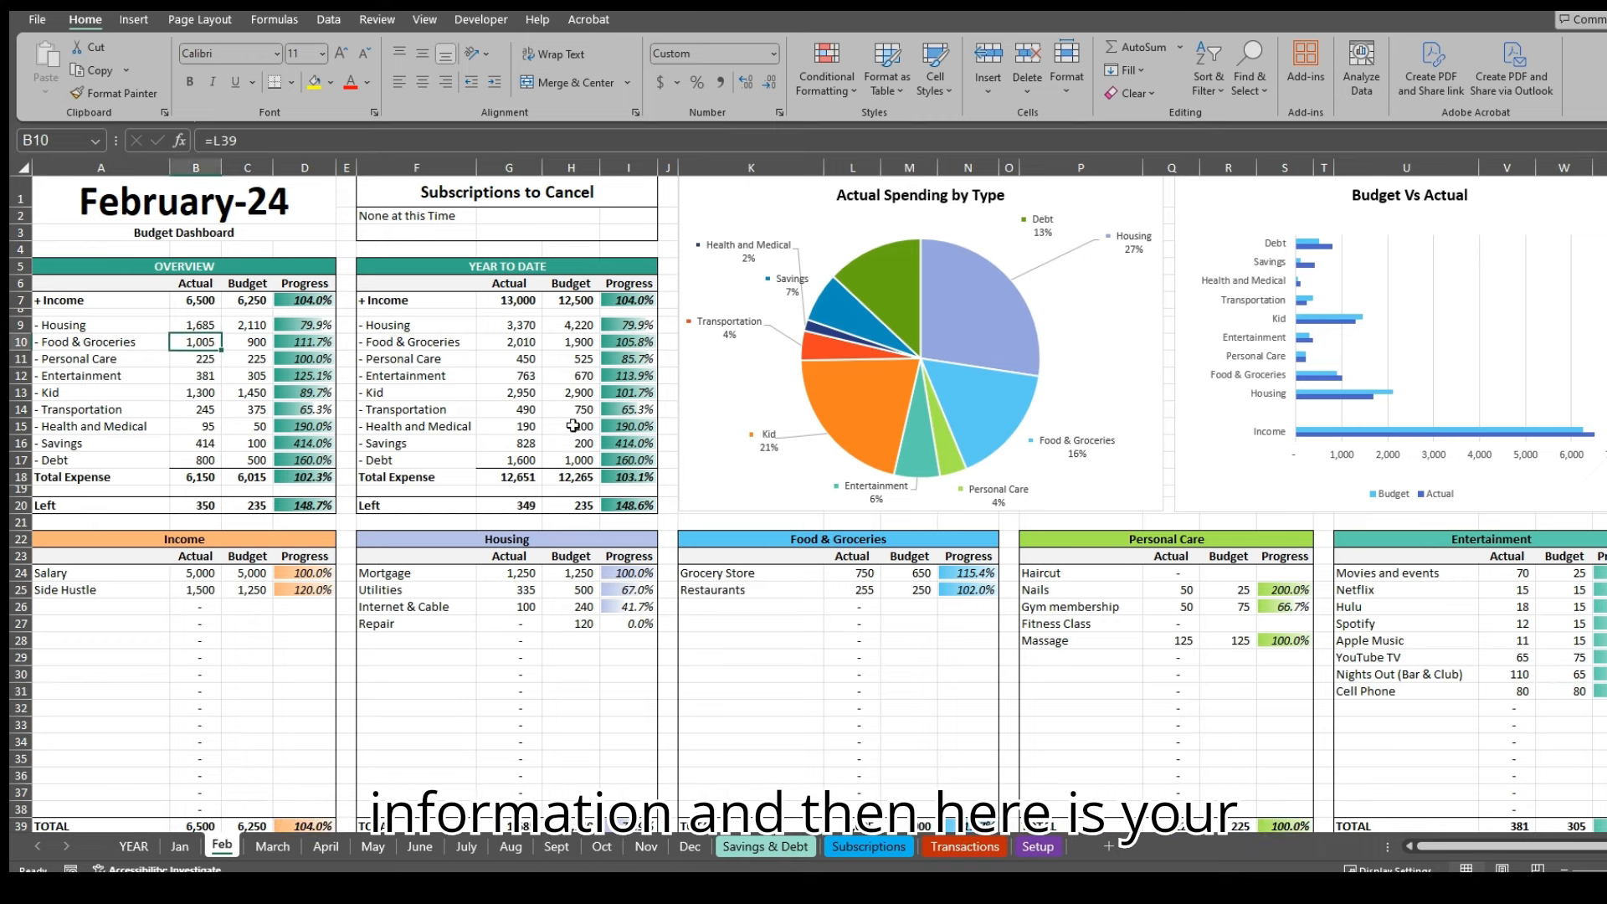
click(518, 303)
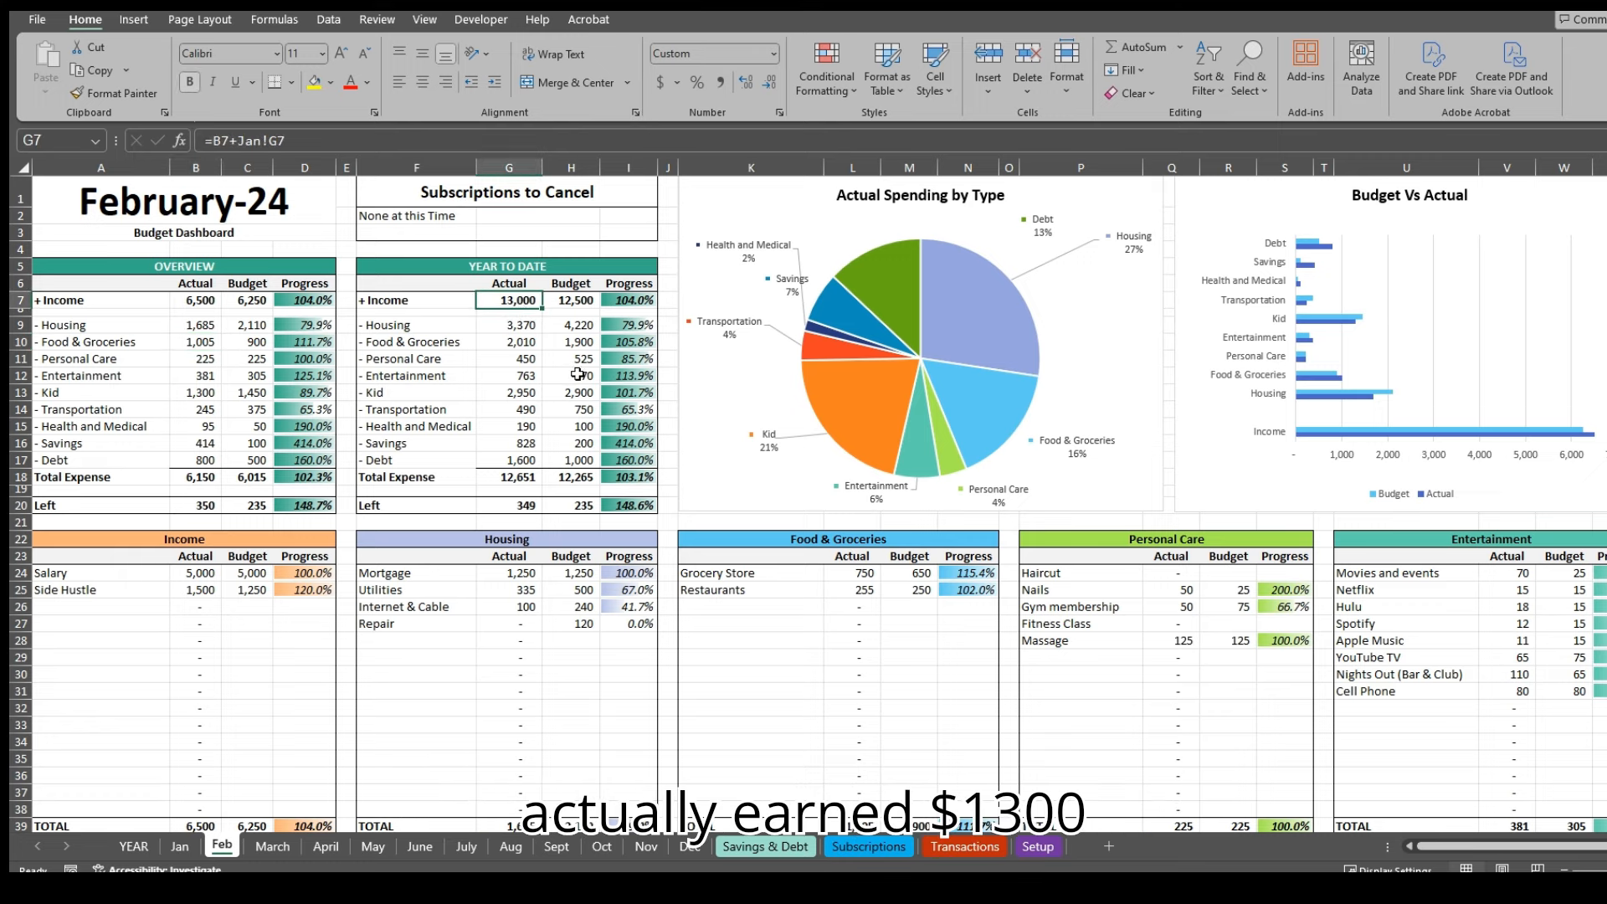
key(Right)
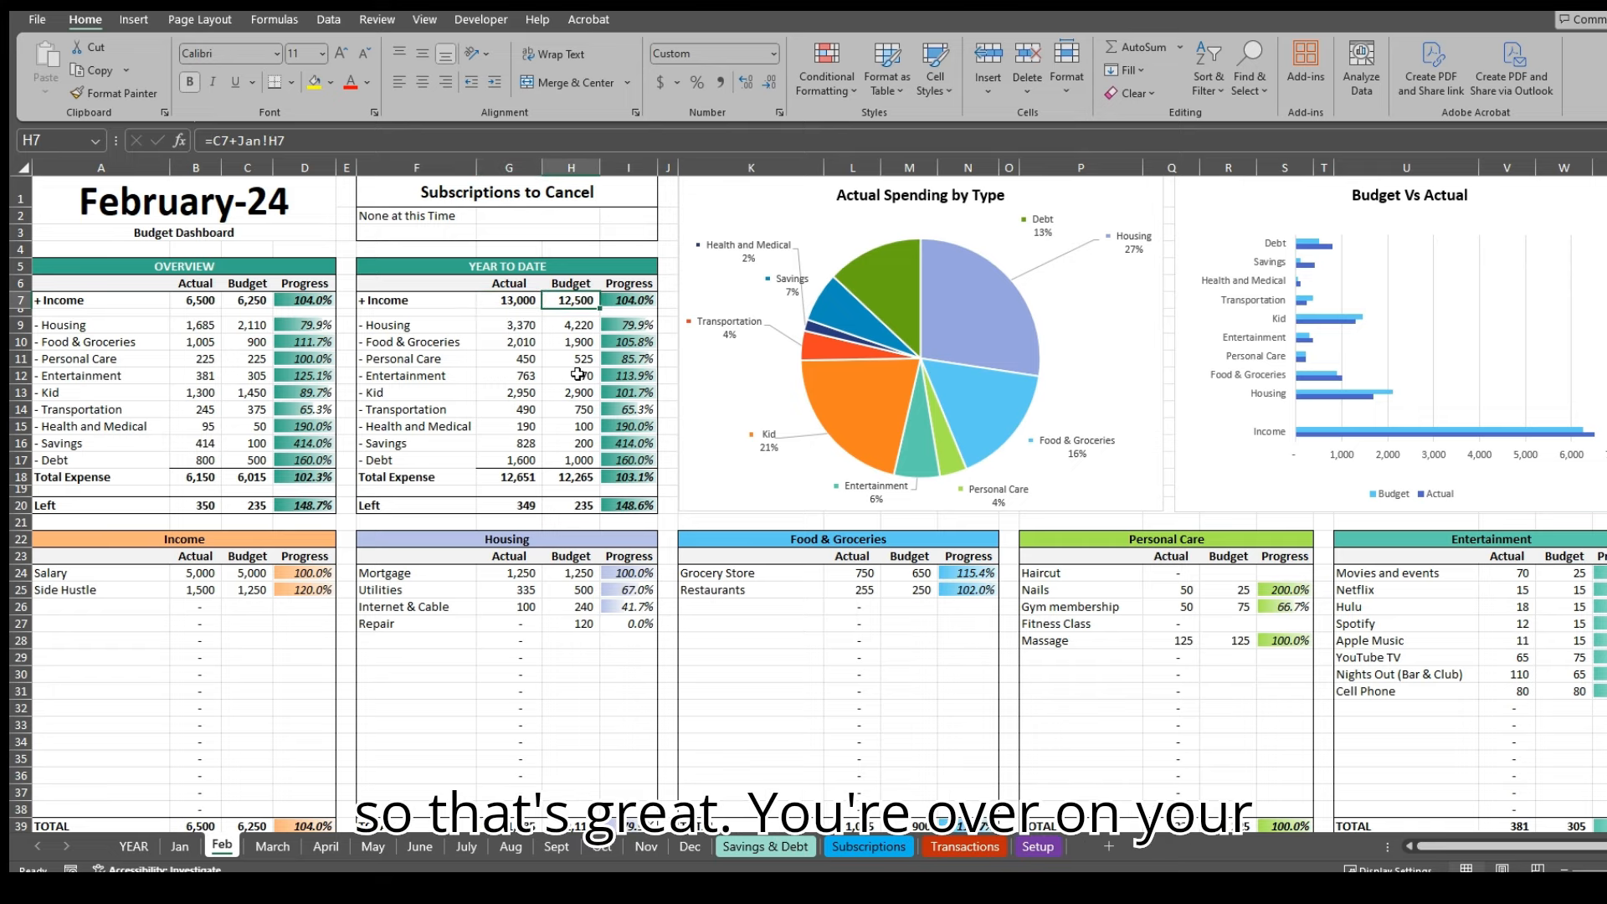
click(654, 300)
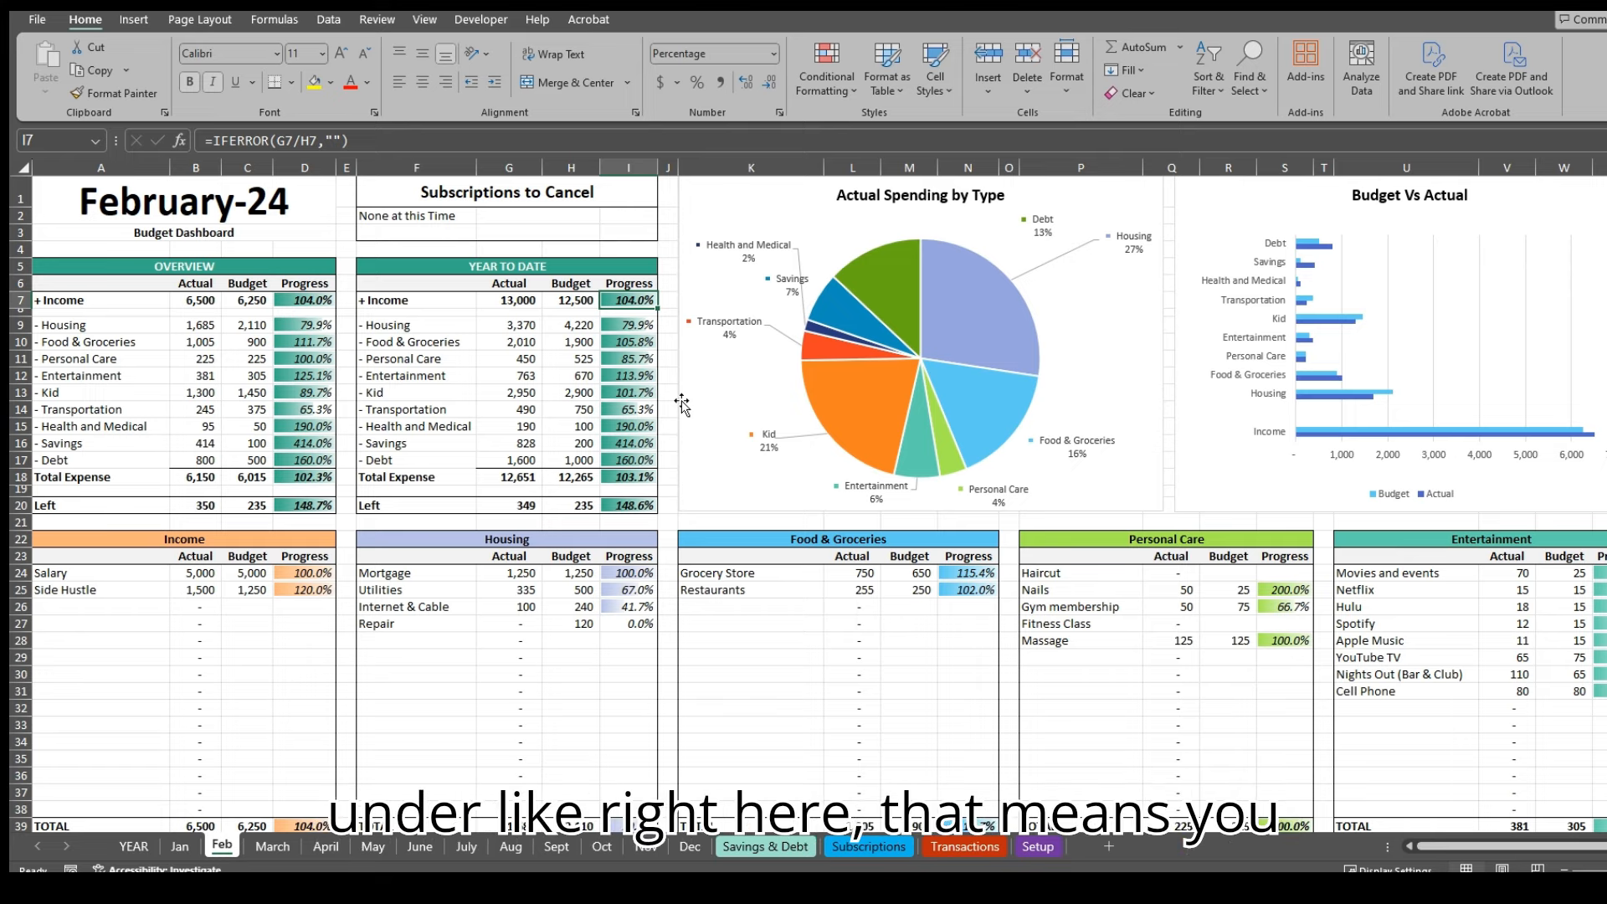
key(Down)
key(Down)
key(Down)
key(Down)
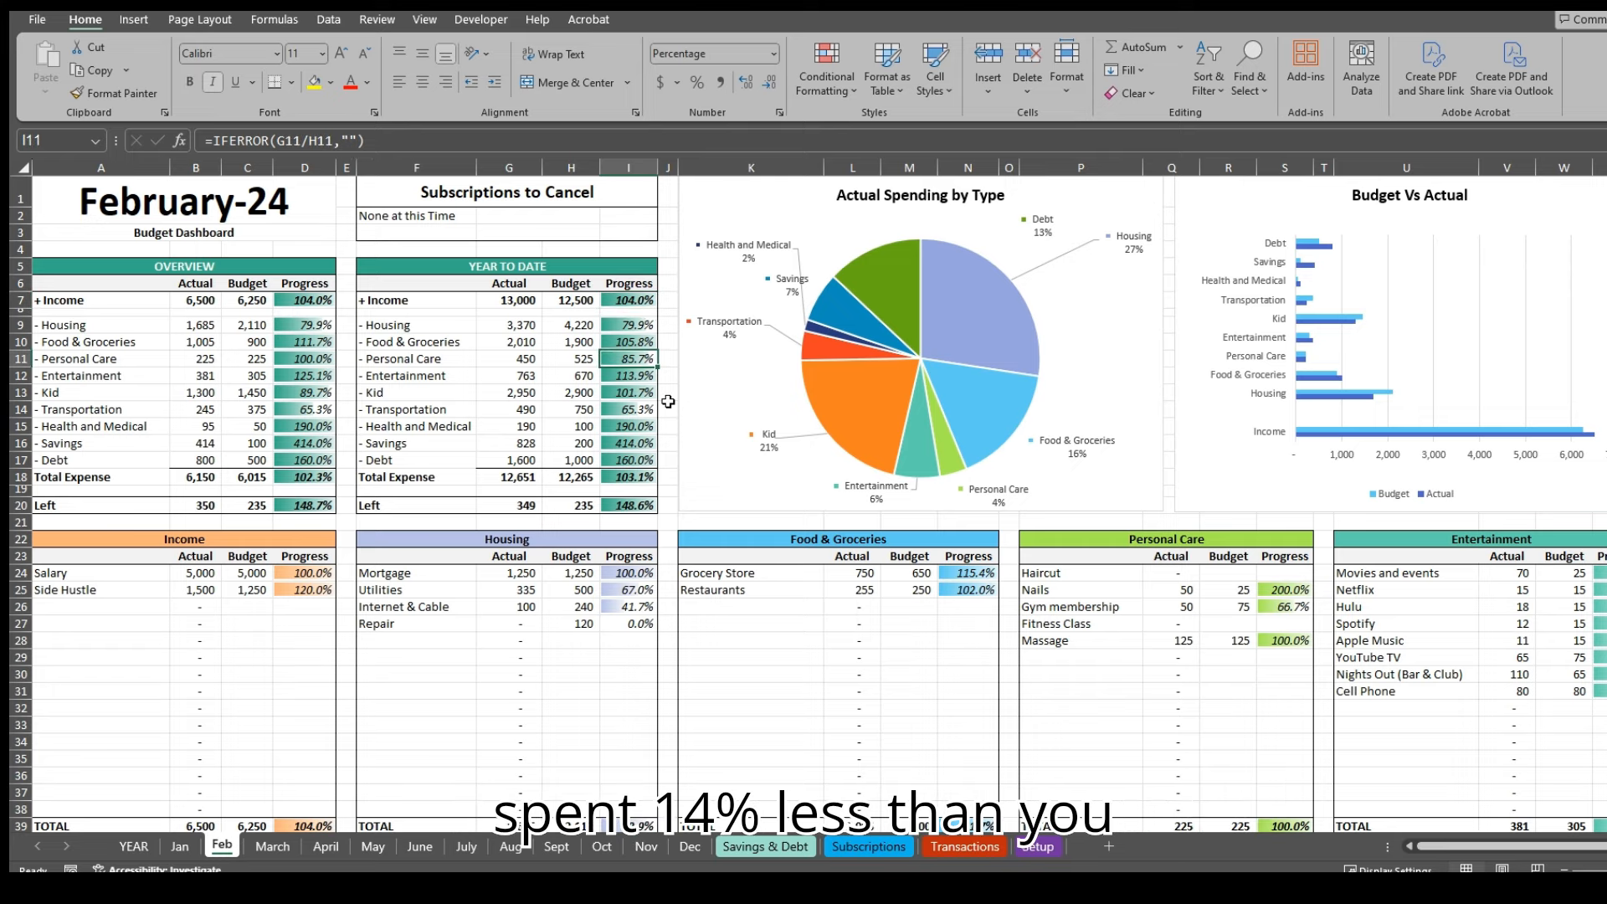
key(Up)
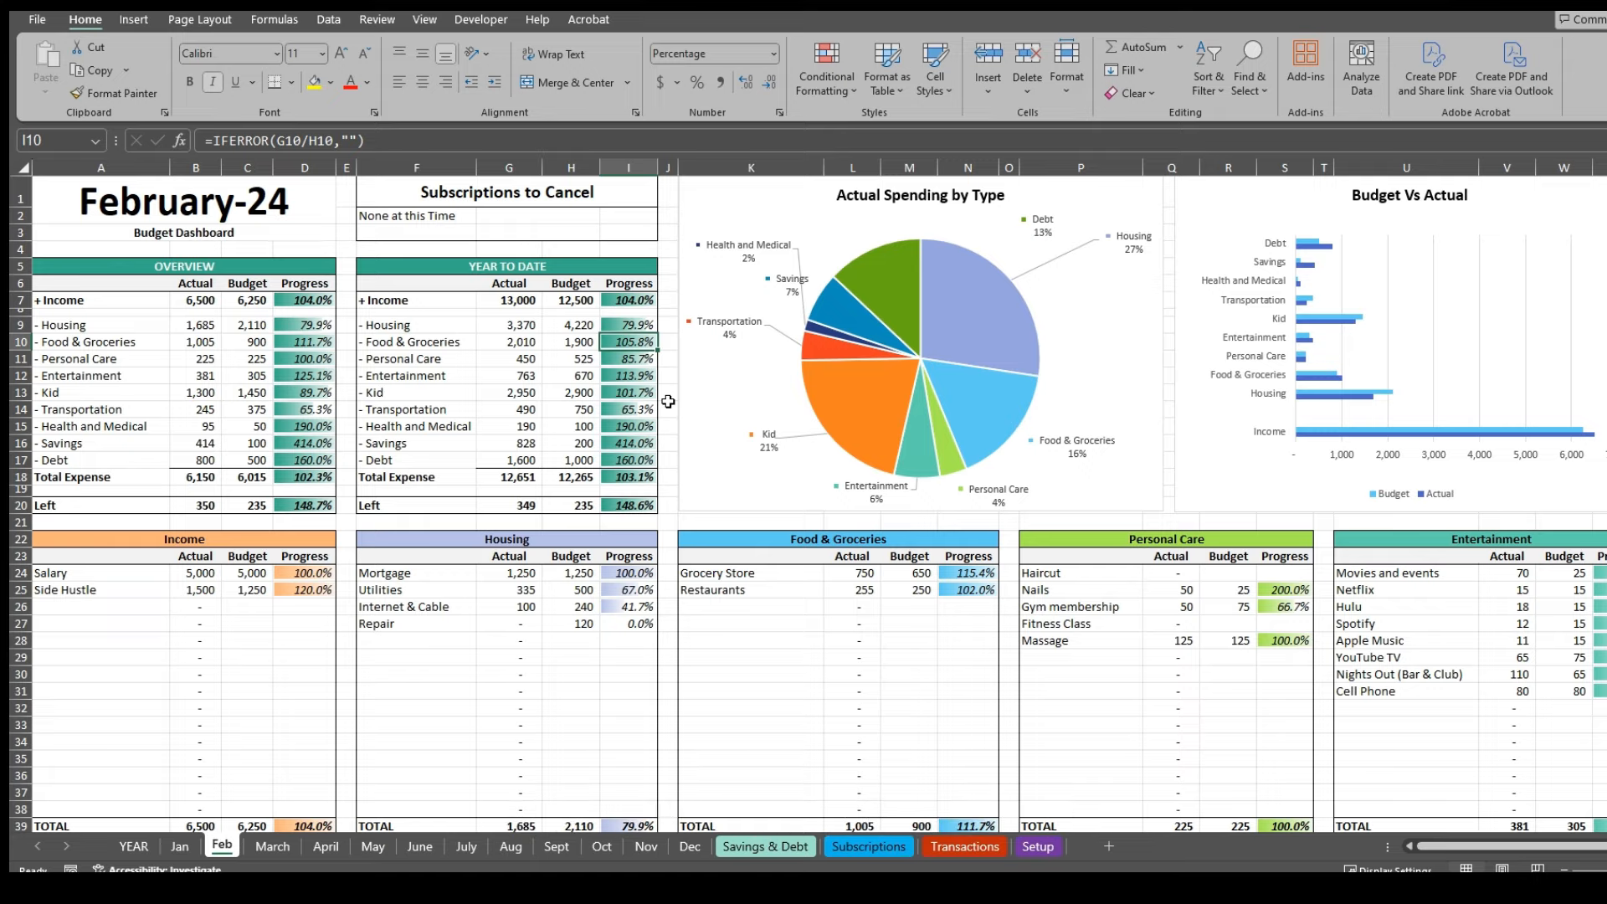
Step: Examine the Emergency Fund and Credit Card Payments rows in the February dashboard's Savings and Debt tables
scroll(668, 402, down, 3)
scroll(633, 559, up, 3)
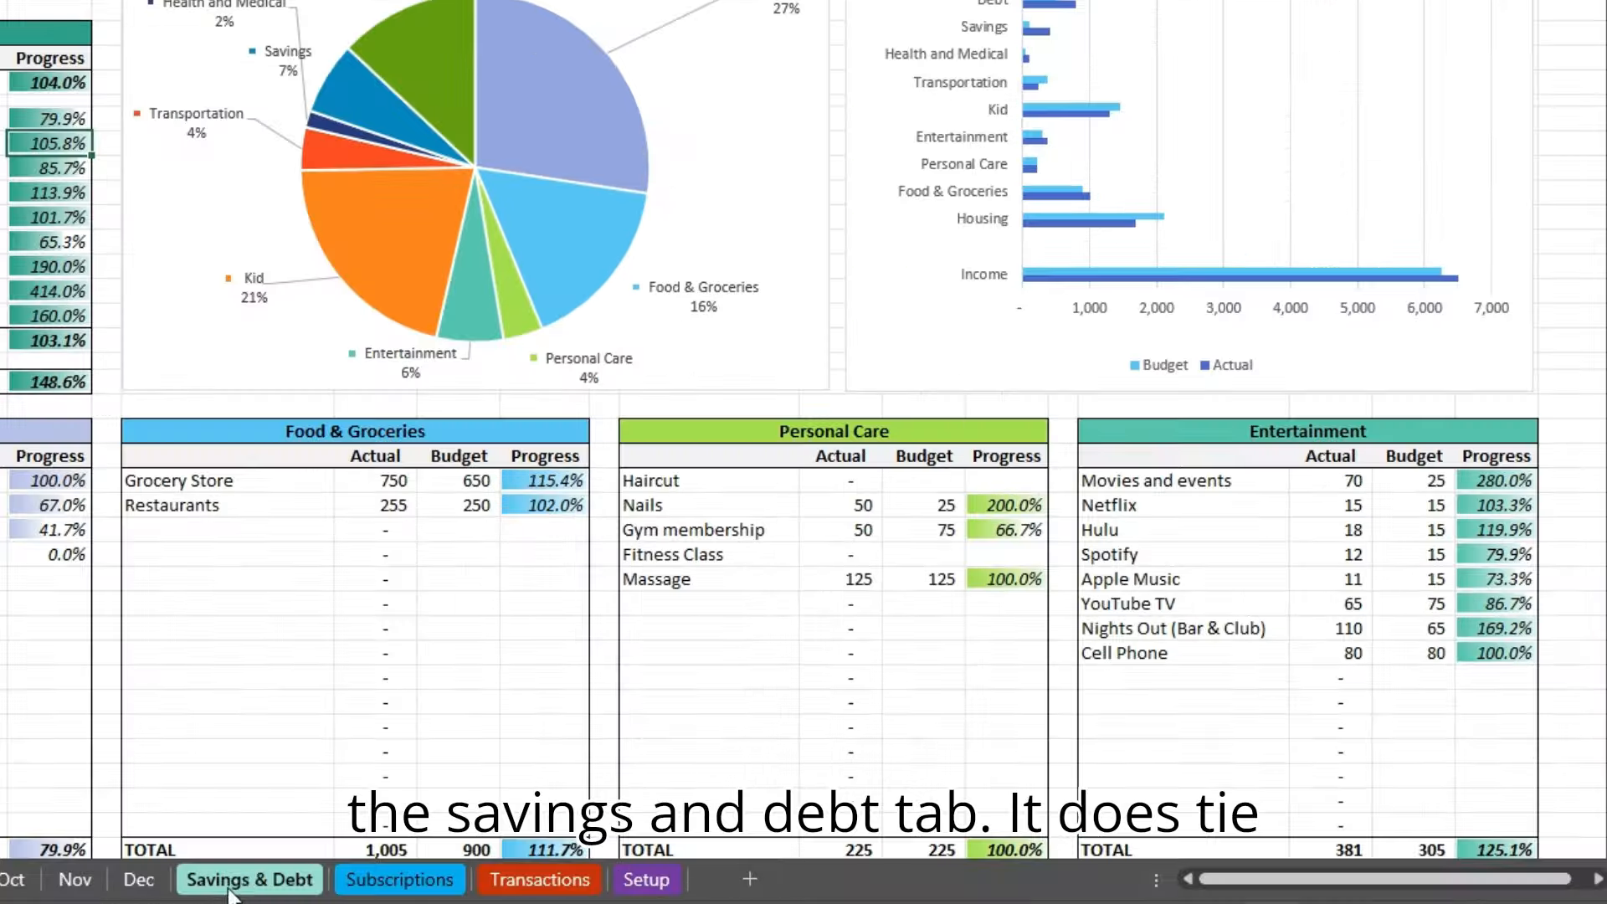
click(234, 893)
scroll(910, 643, down, 4)
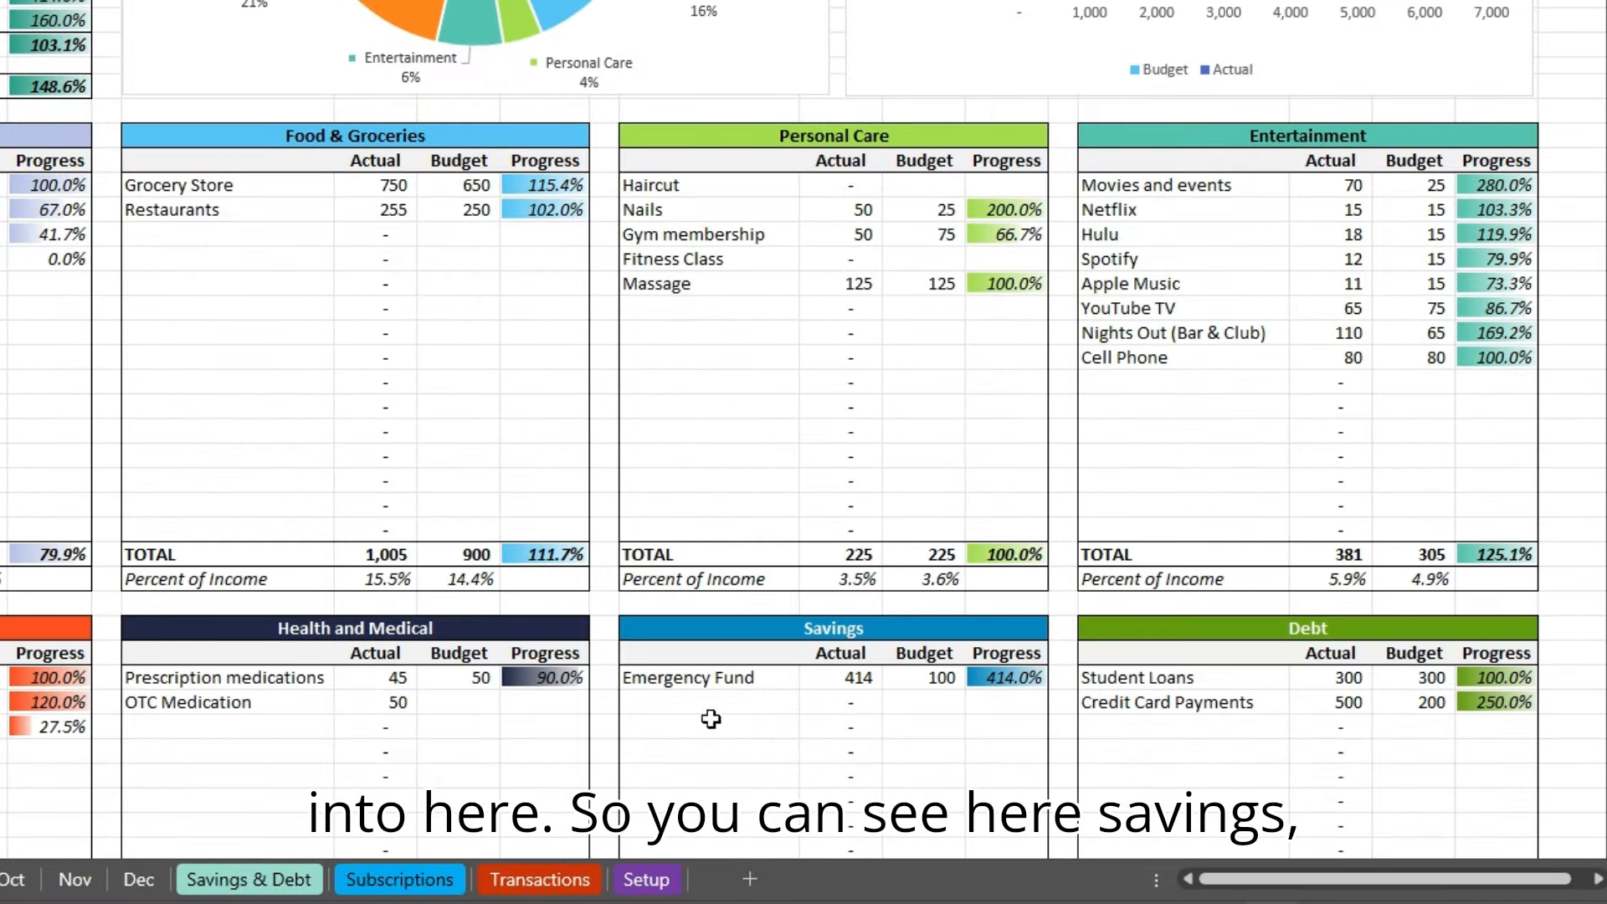
click(720, 684)
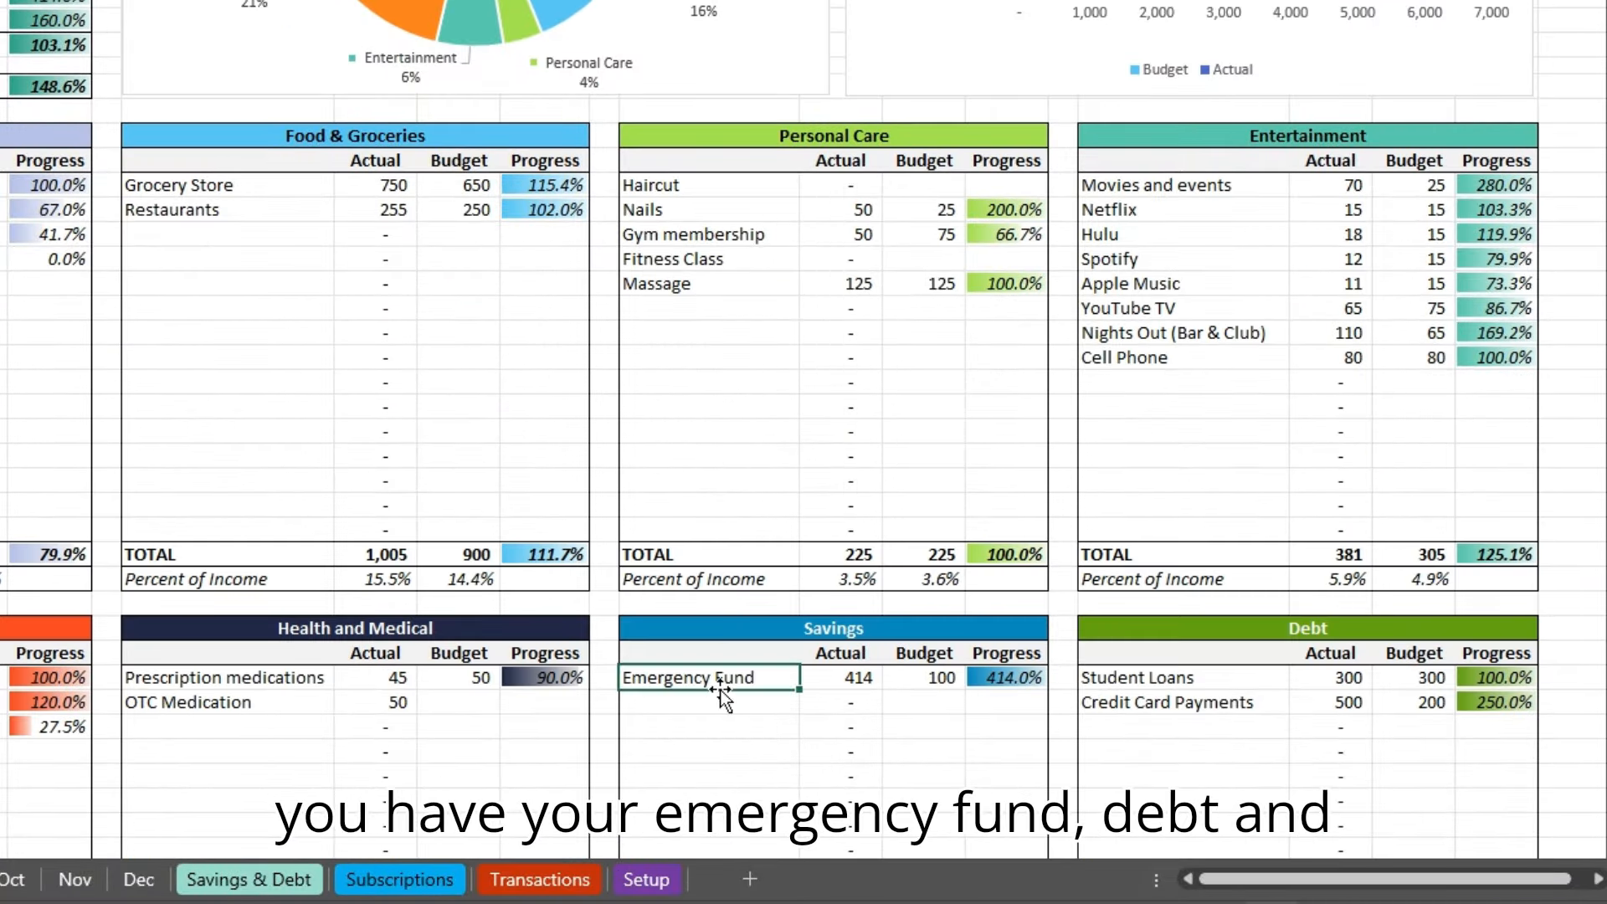
click(1197, 704)
scroll(1213, 757, down, 4)
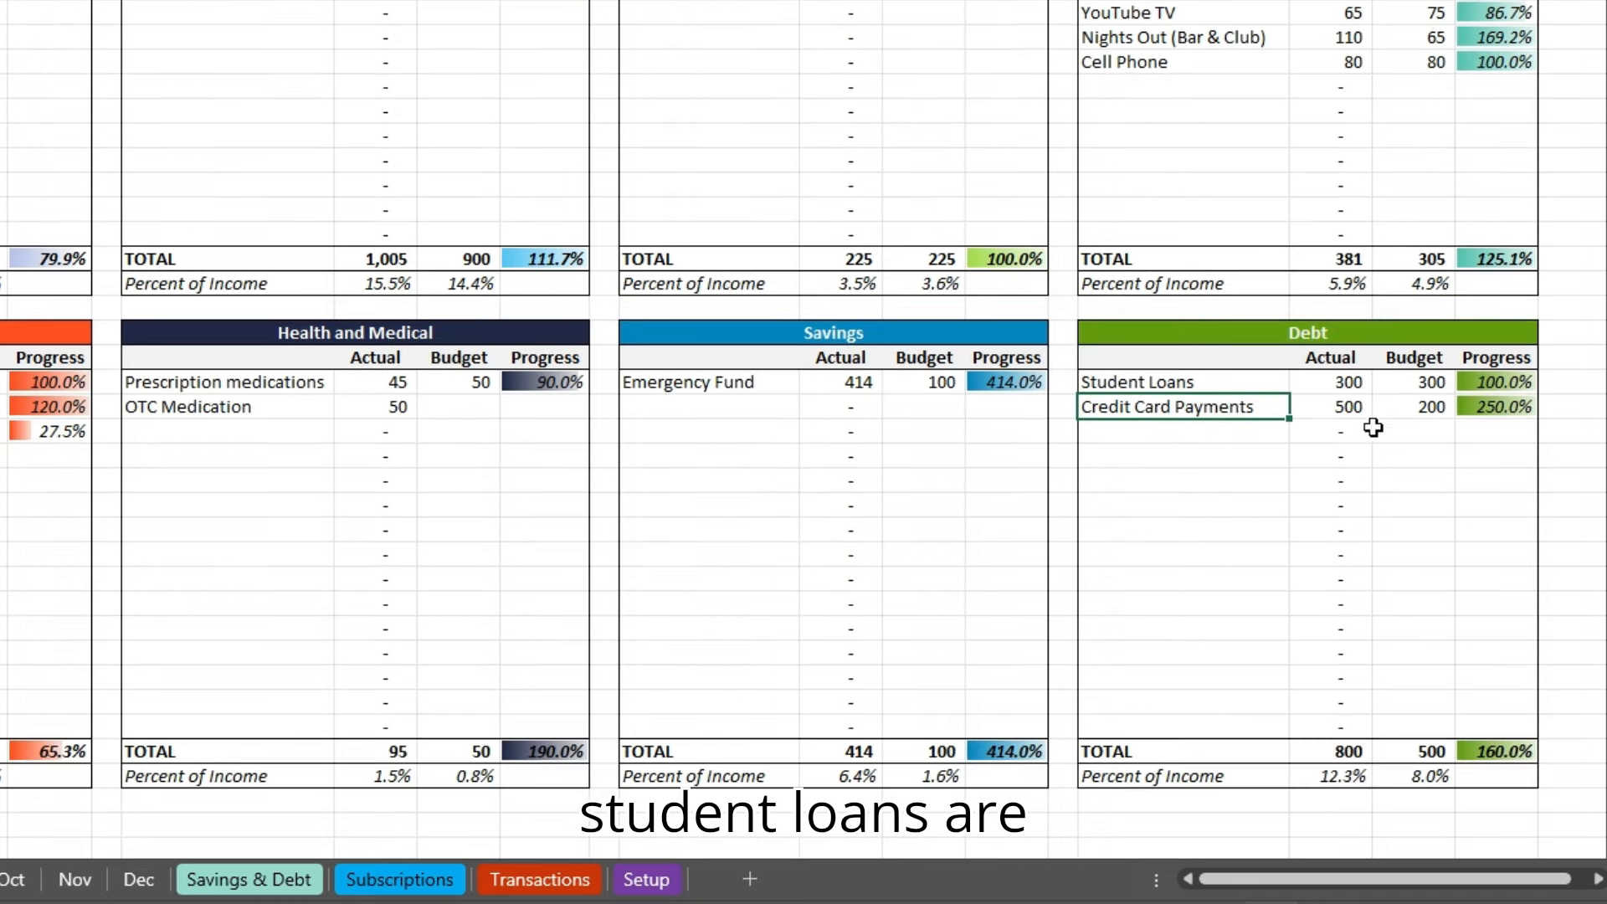
Step: Inspect the Emergency Fund, Student Loans and Credit Card Payments entries on the Savings & Debt sheet
click(226, 879)
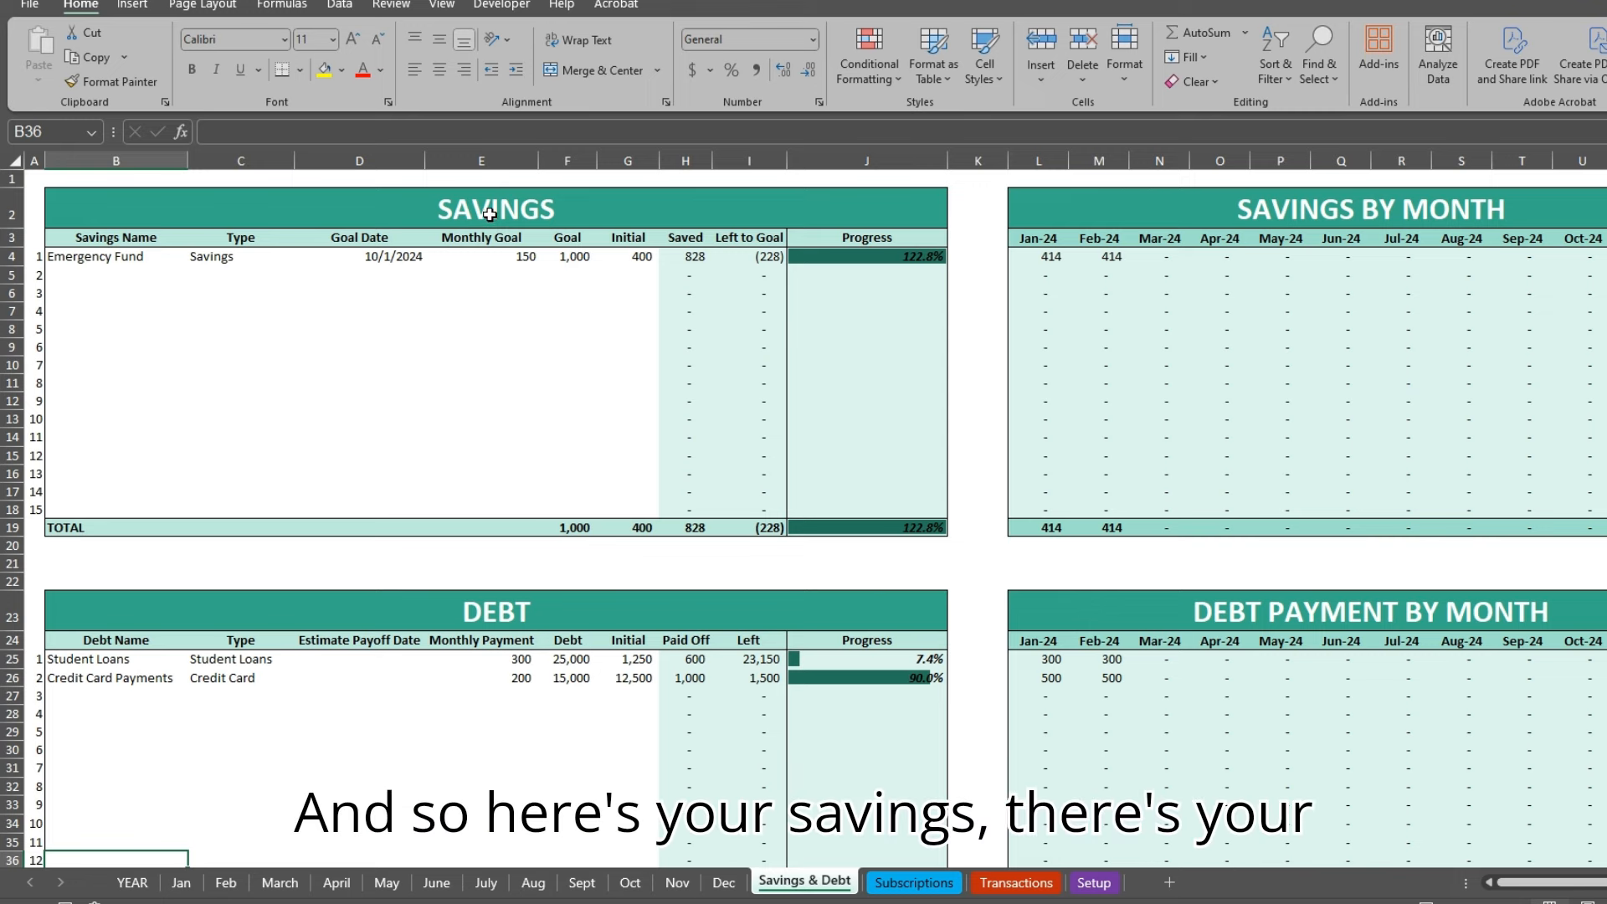
click(126, 255)
click(138, 661)
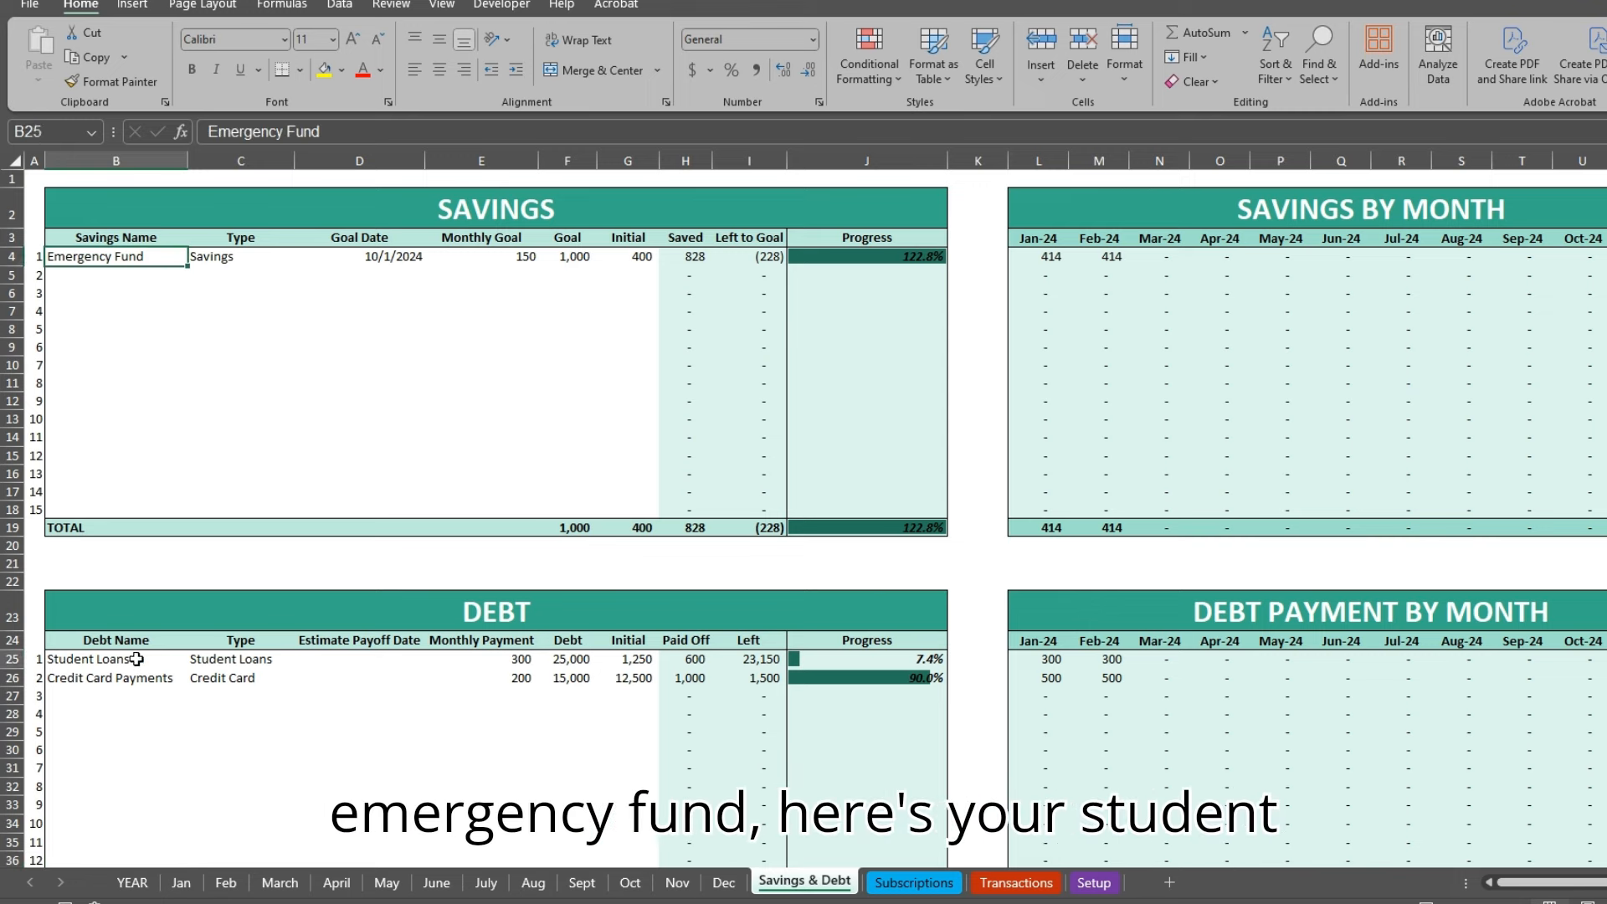
click(137, 680)
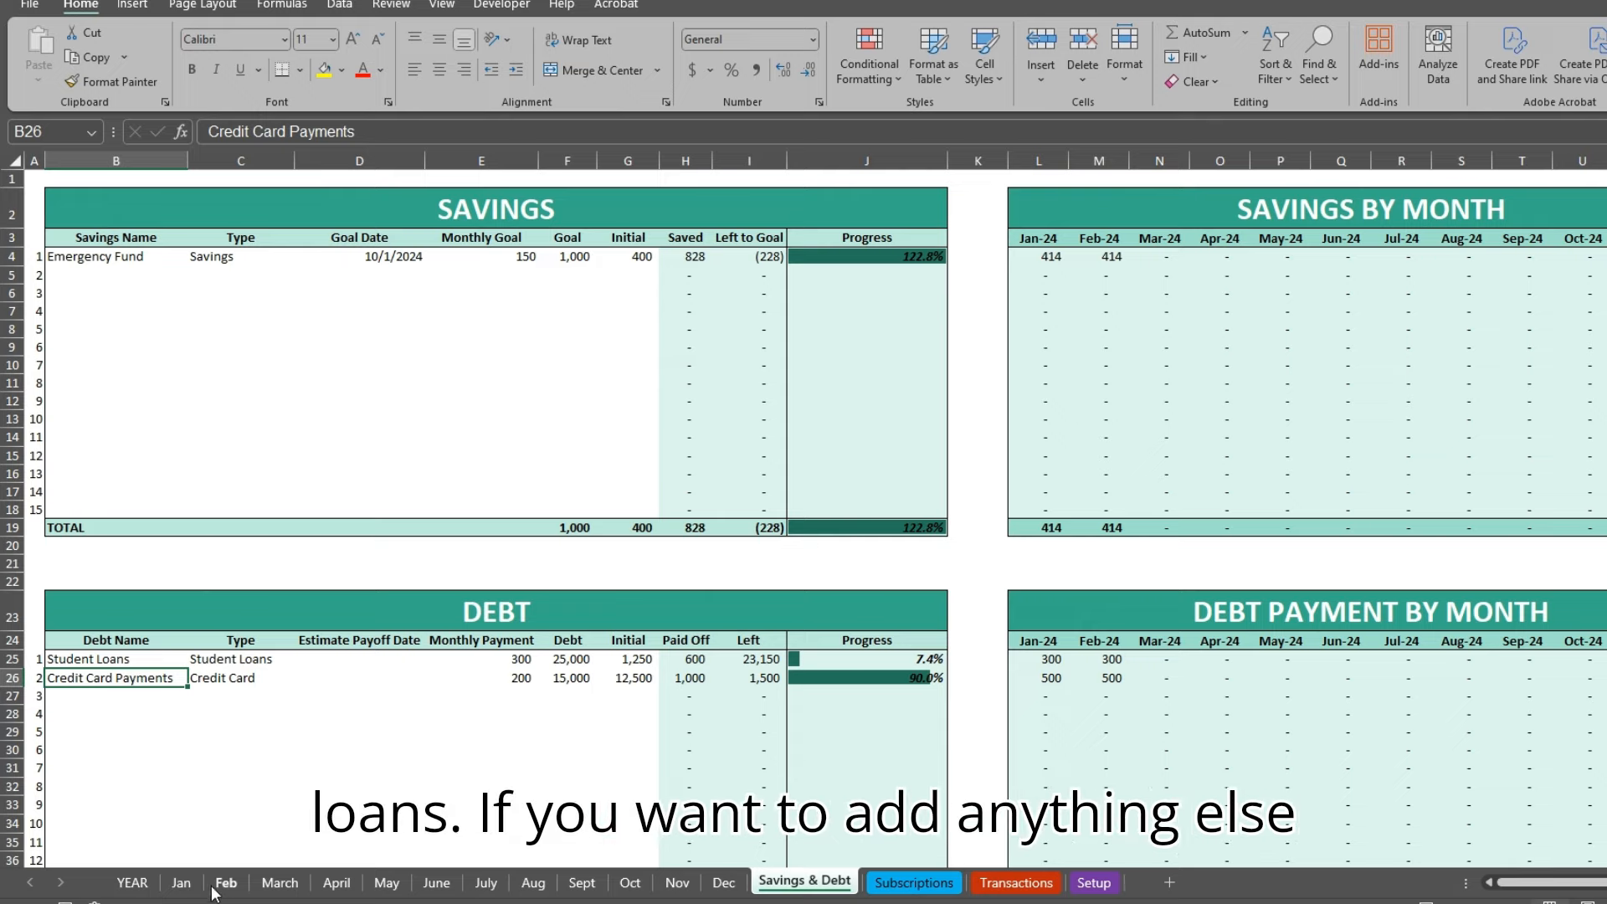
Step: Check the empty row beneath Credit Card Payments in the January dashboard's Debt table
click(186, 883)
click(1392, 430)
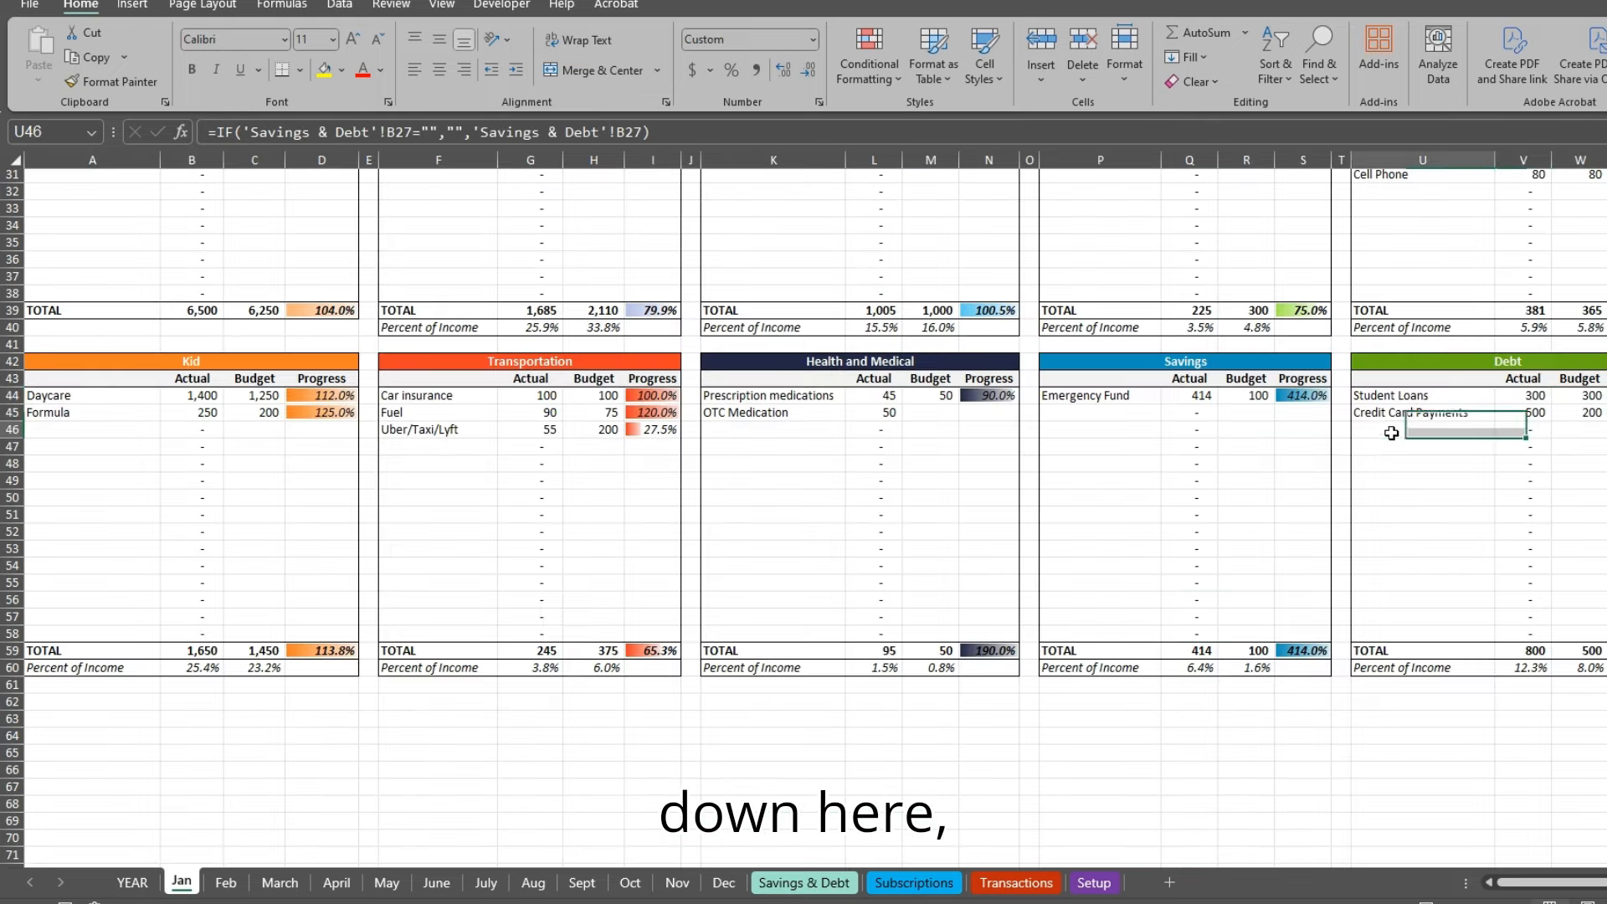
click(225, 882)
Step: Add a third debt named Car Loan with type Car Loan on the Savings & Debt sheet
click(803, 882)
click(166, 702)
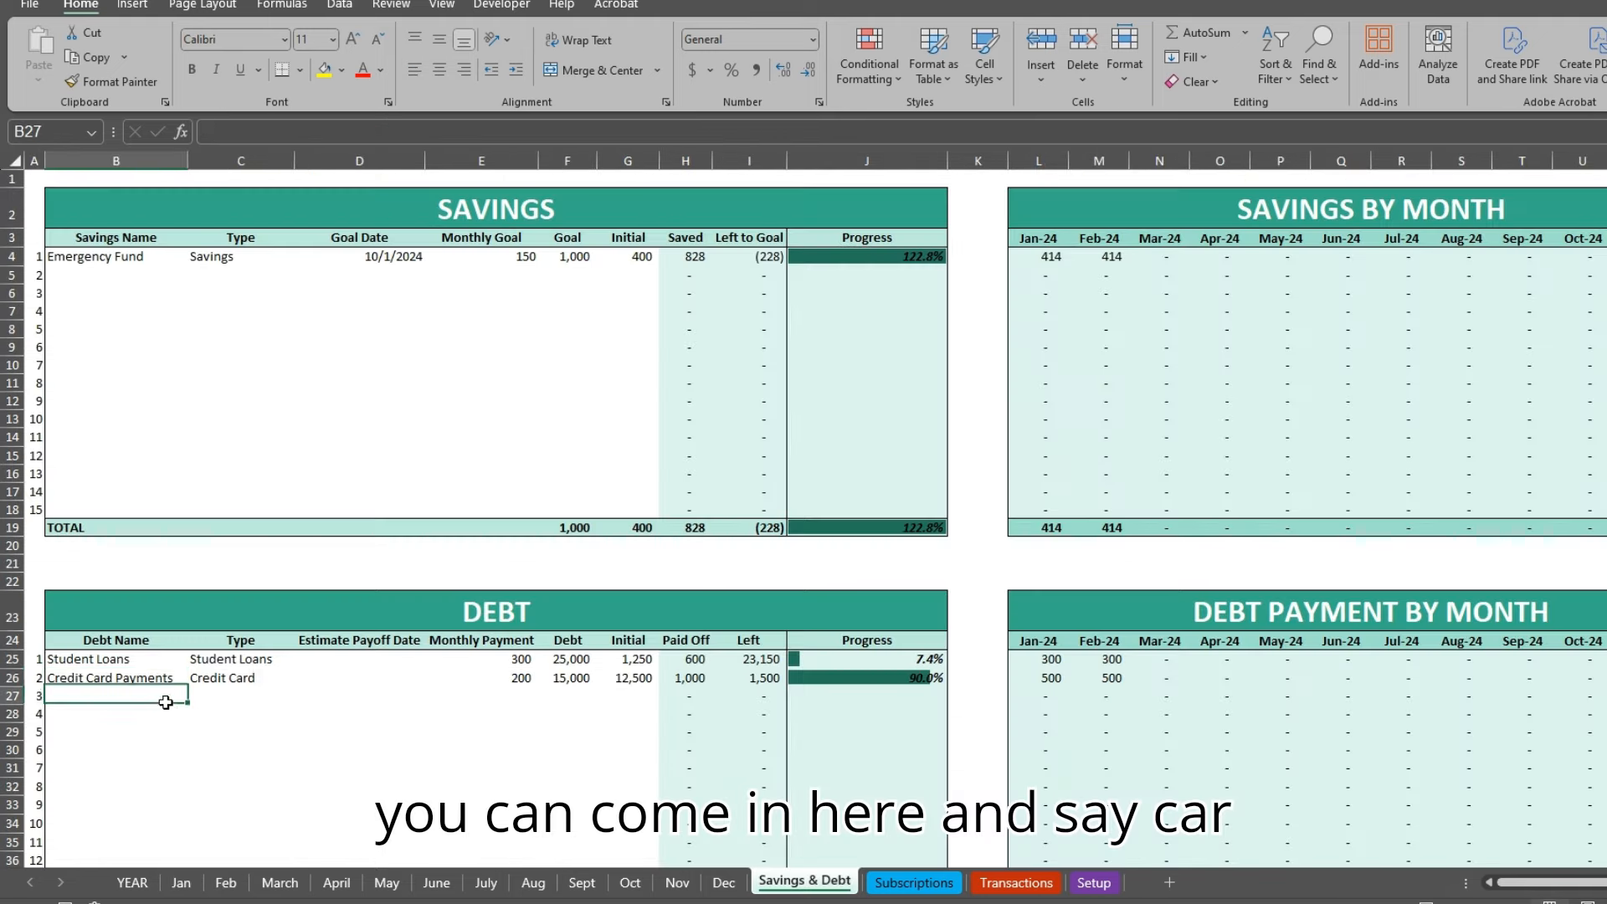
text(Car Loan)
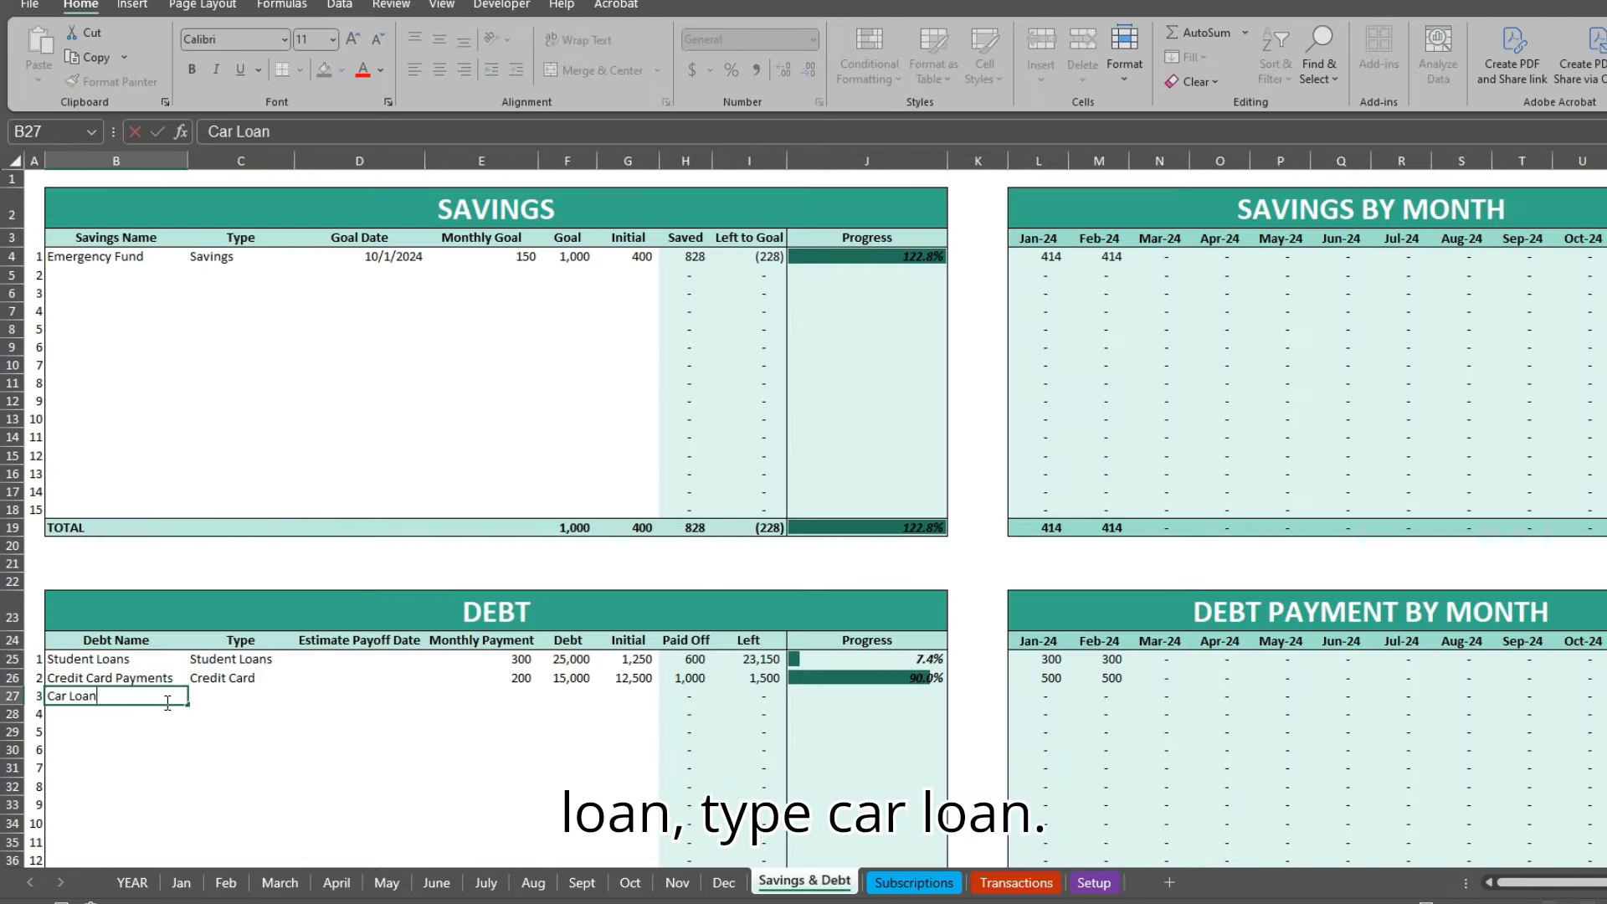
key(Tab)
text(Car Loan)
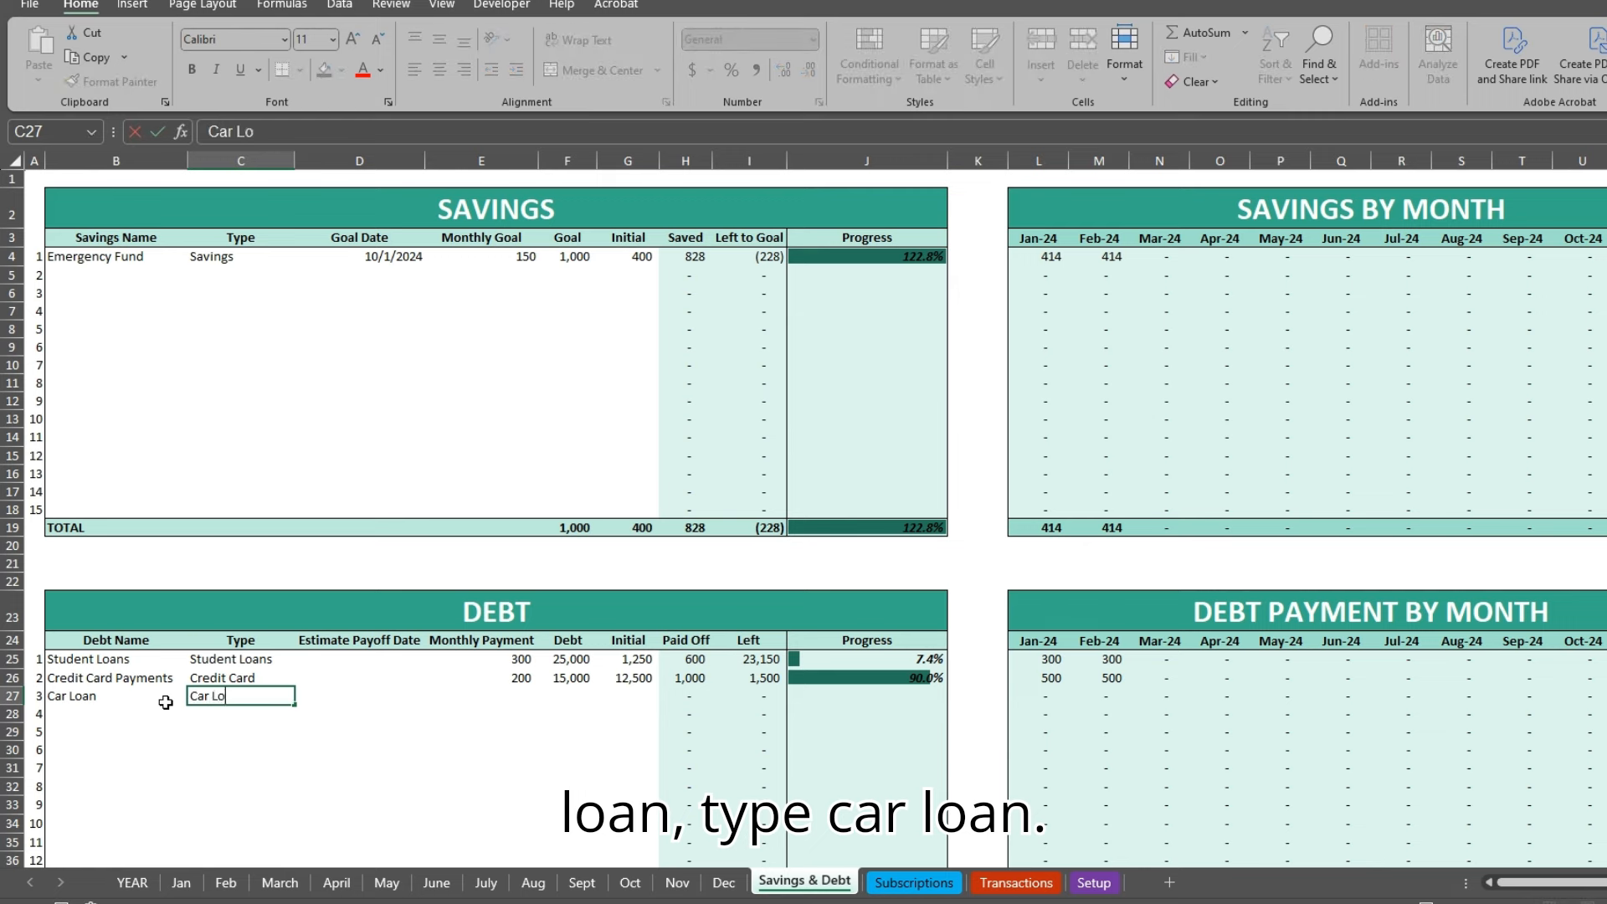
key(Tab)
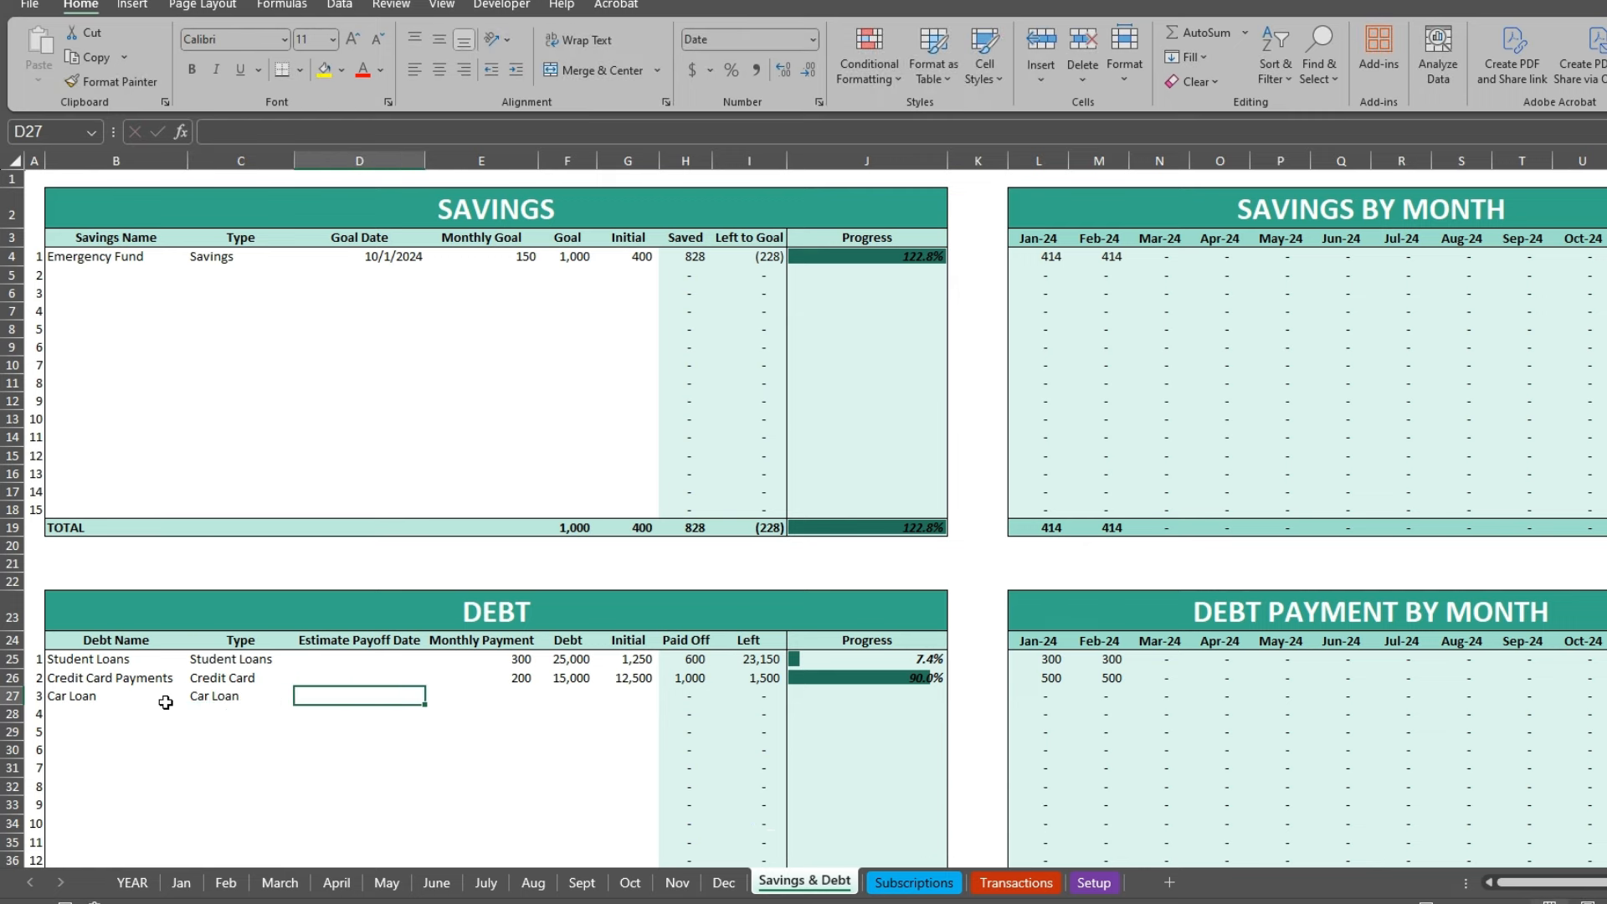
Step: Give the Car Loan an estimated payoff date of 8/25/2026, a monthly payment of 500 and a debt of 15000
text(8/2)
text(5/2026)
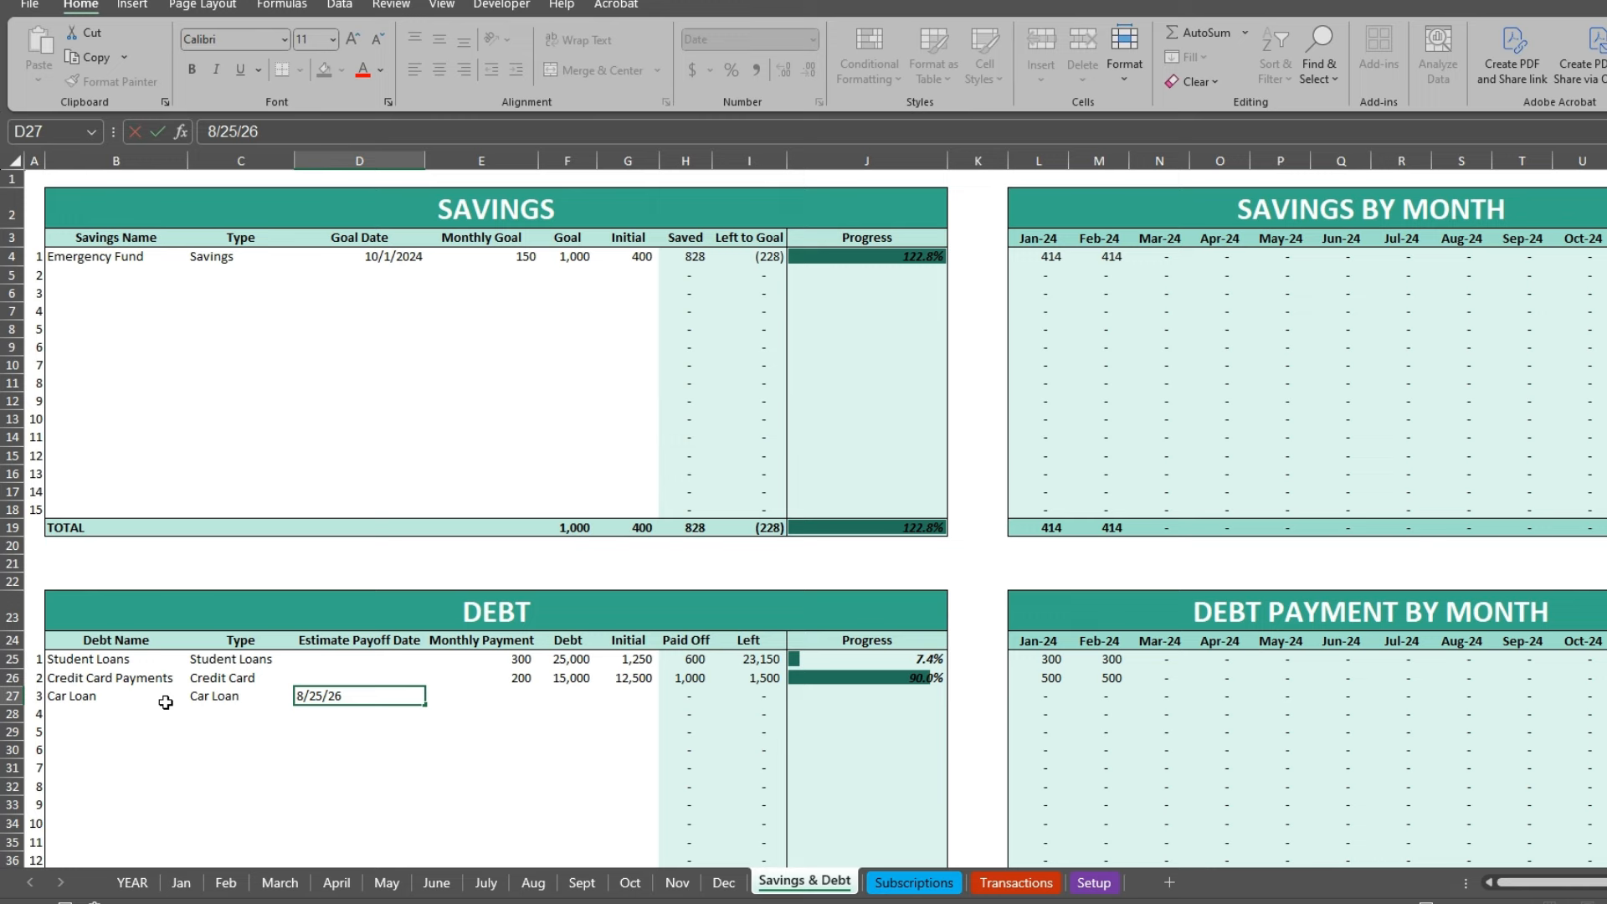
key(Tab)
text(500)
key(Tab)
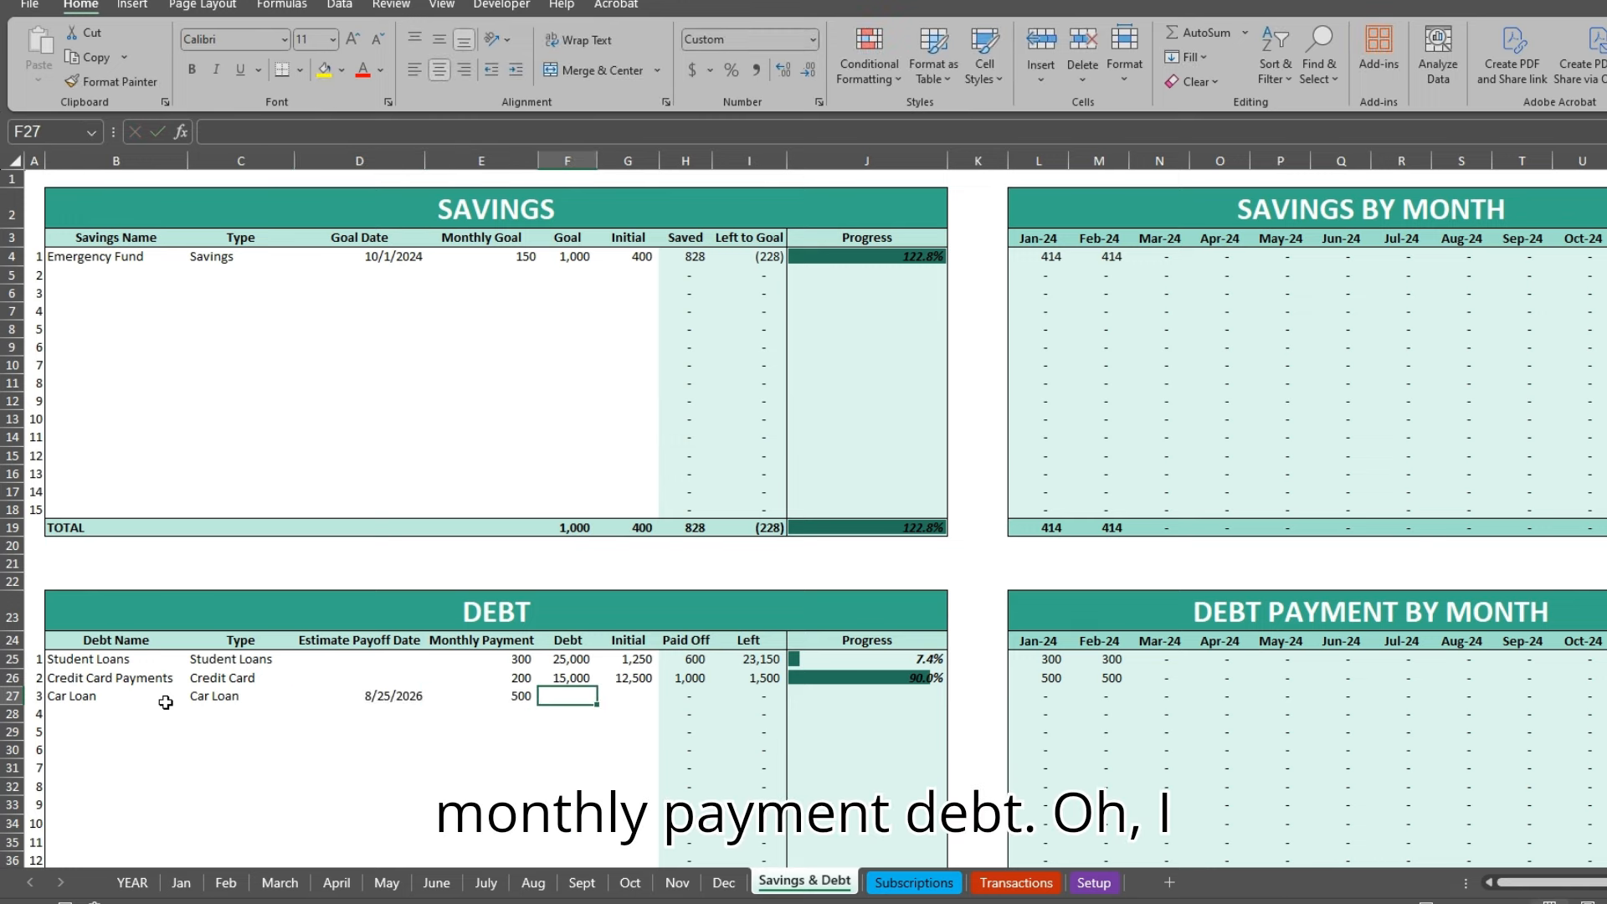
text(15000)
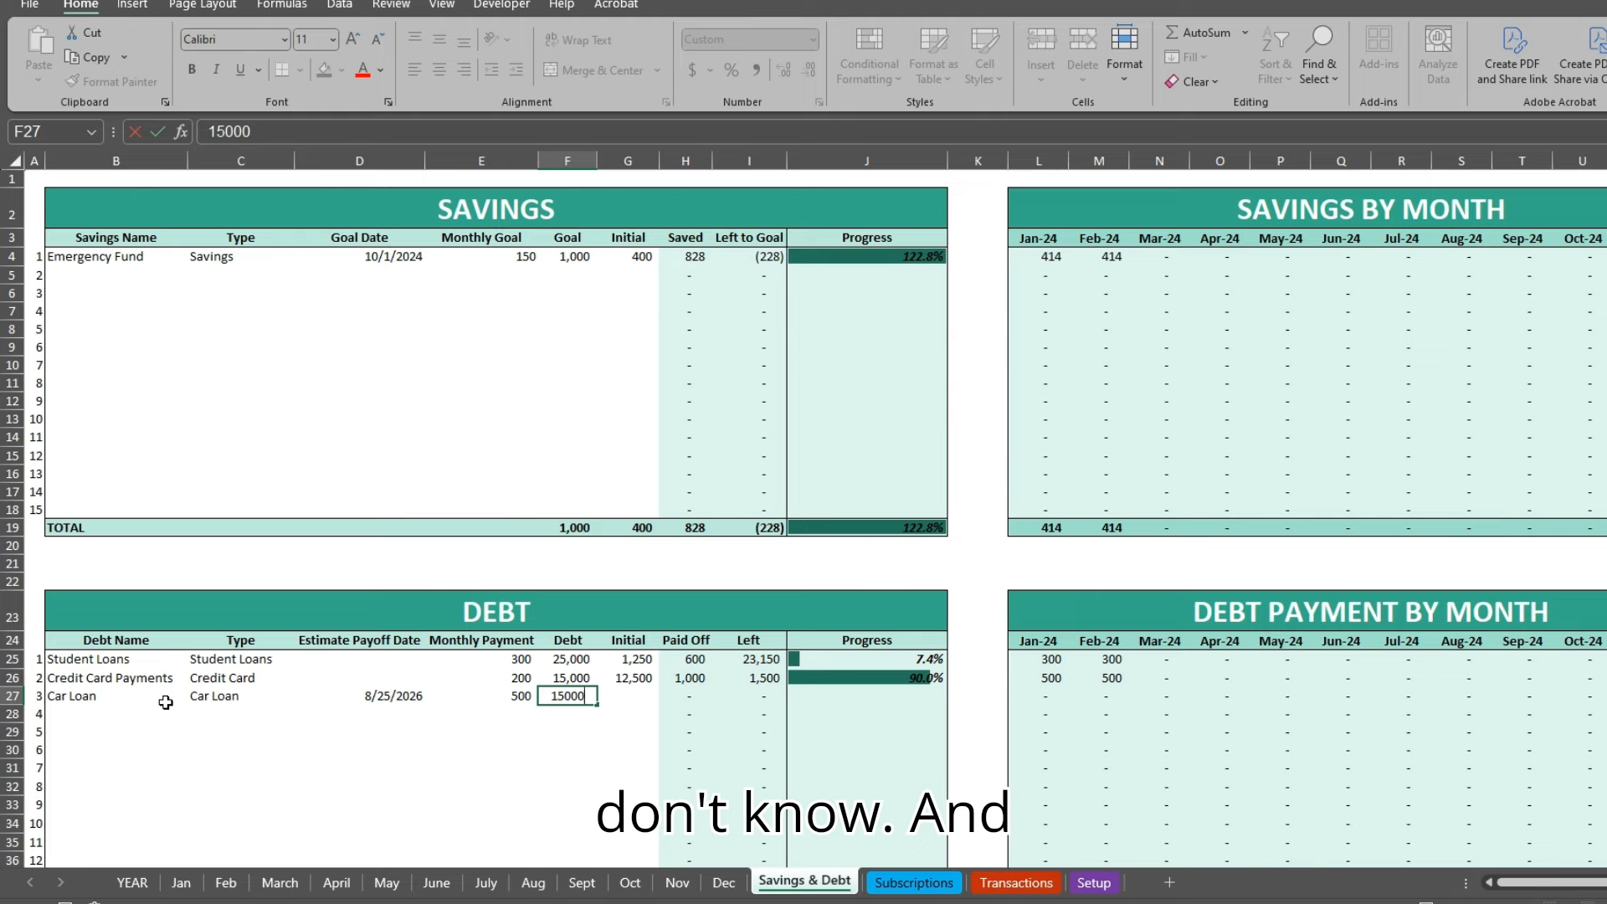
key(Tab)
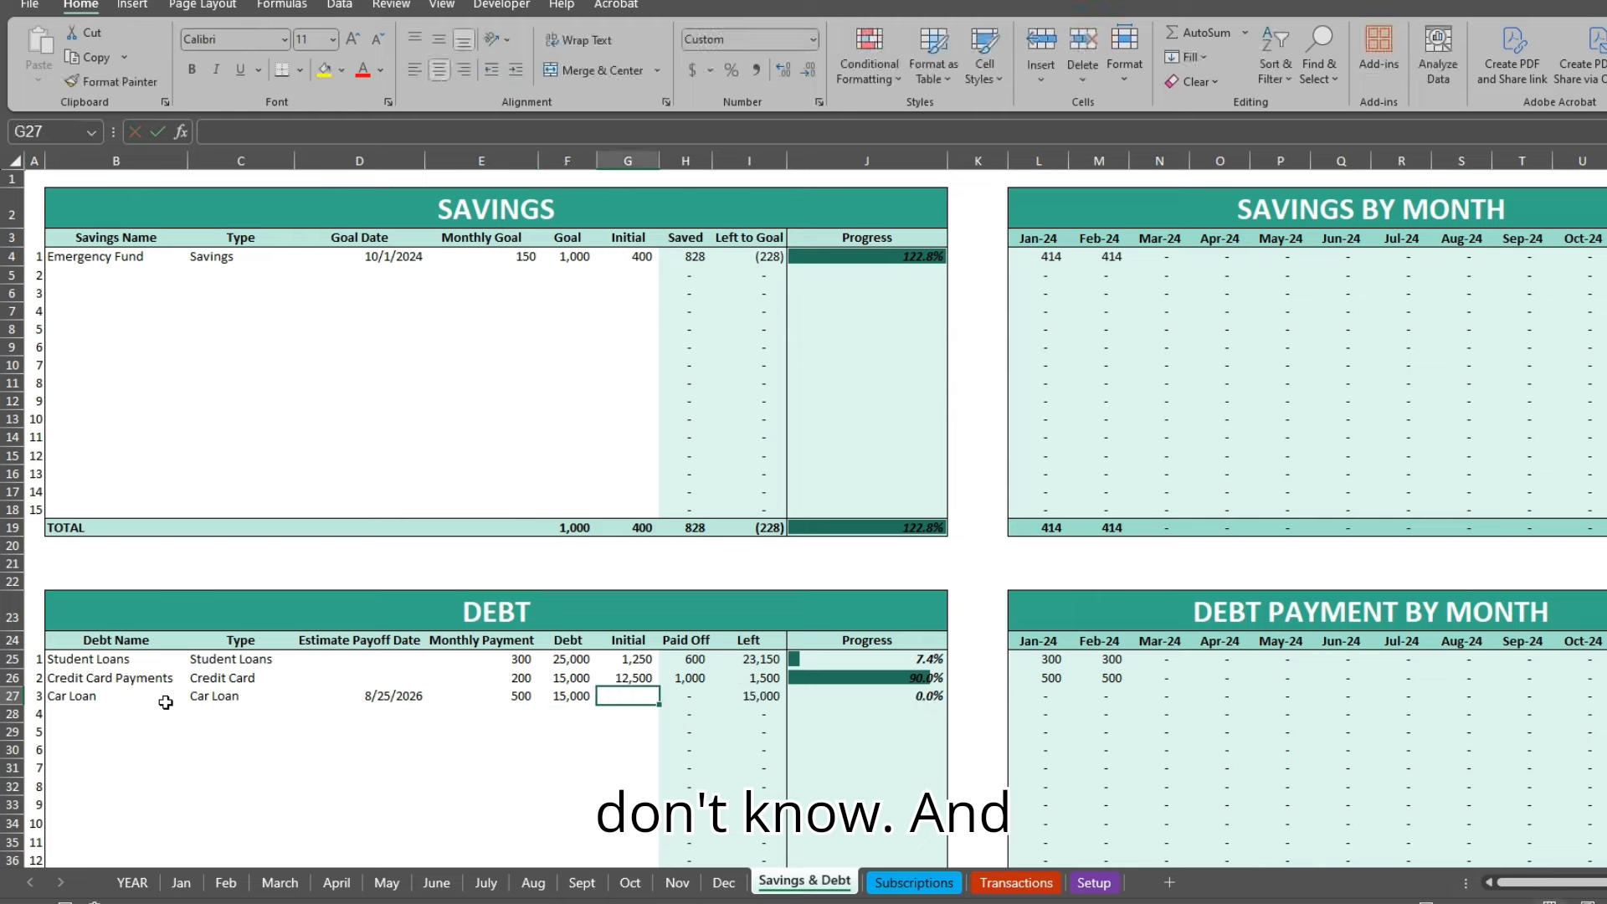
Step: Change the Car Loan's debt amount on the Savings & Debt sheet to 20000
click(167, 710)
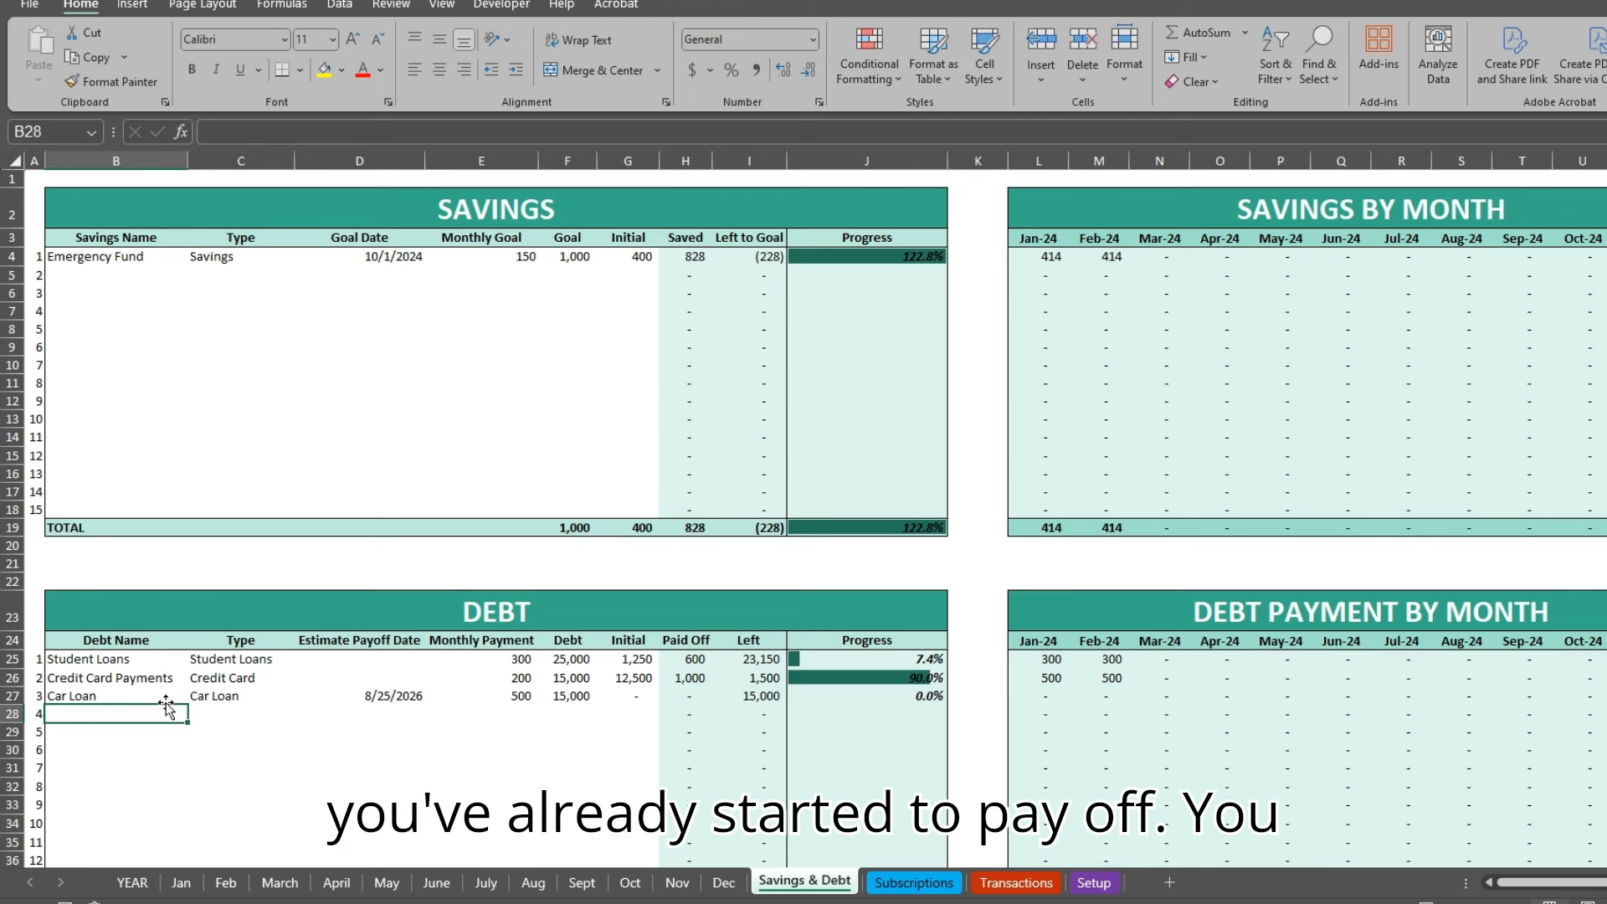
click(166, 702)
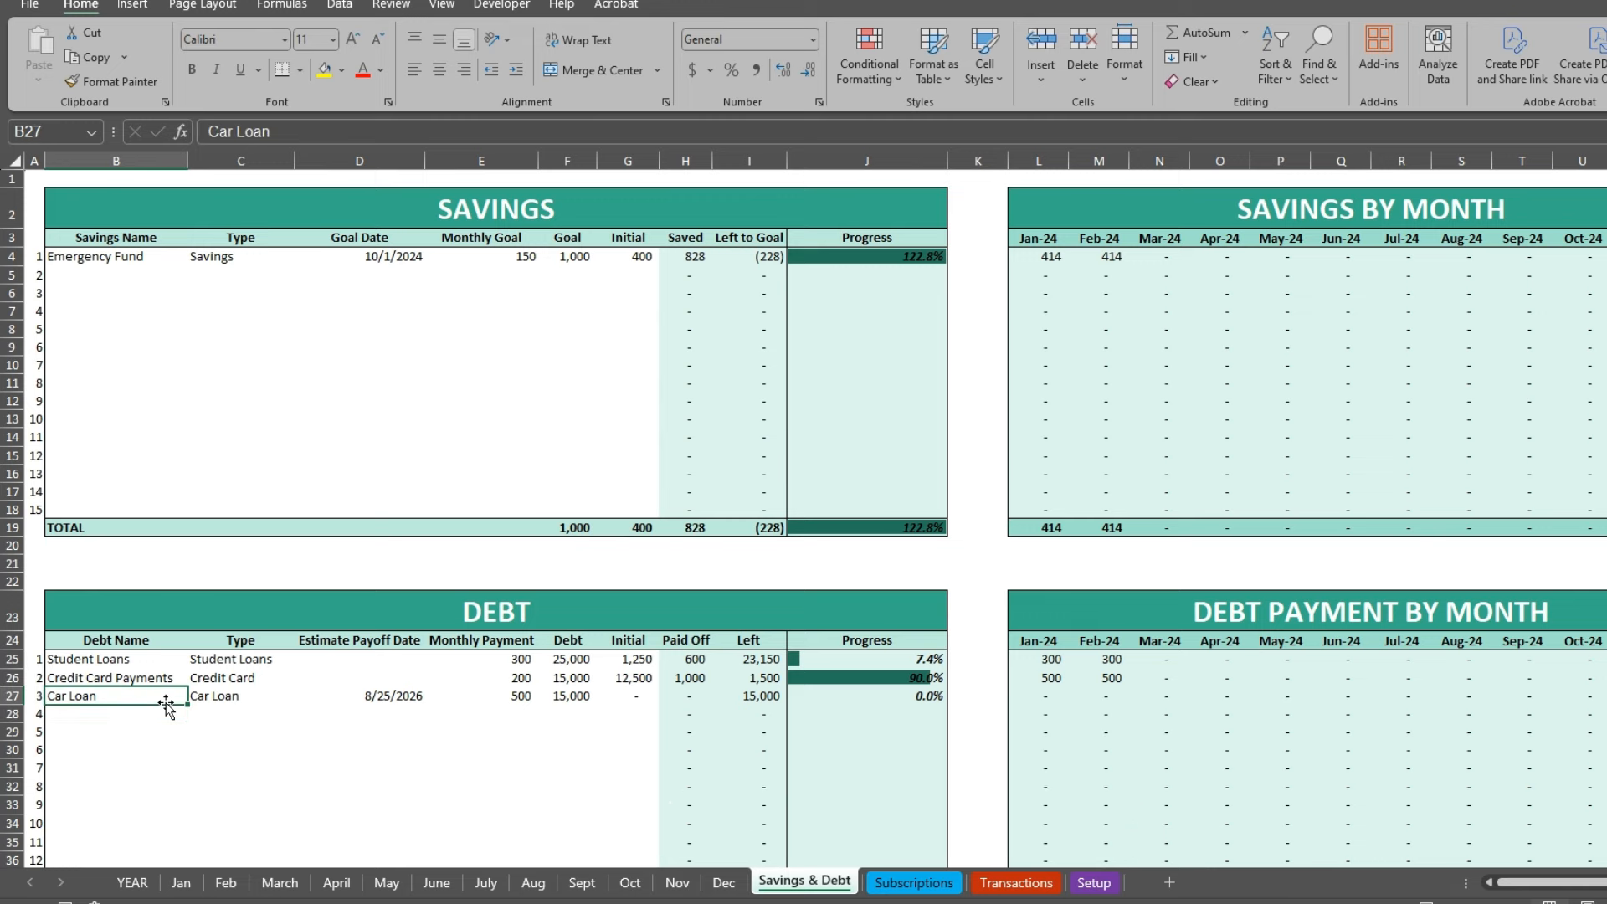
key(Right)
key(Right)
key(Right)
key(Right)
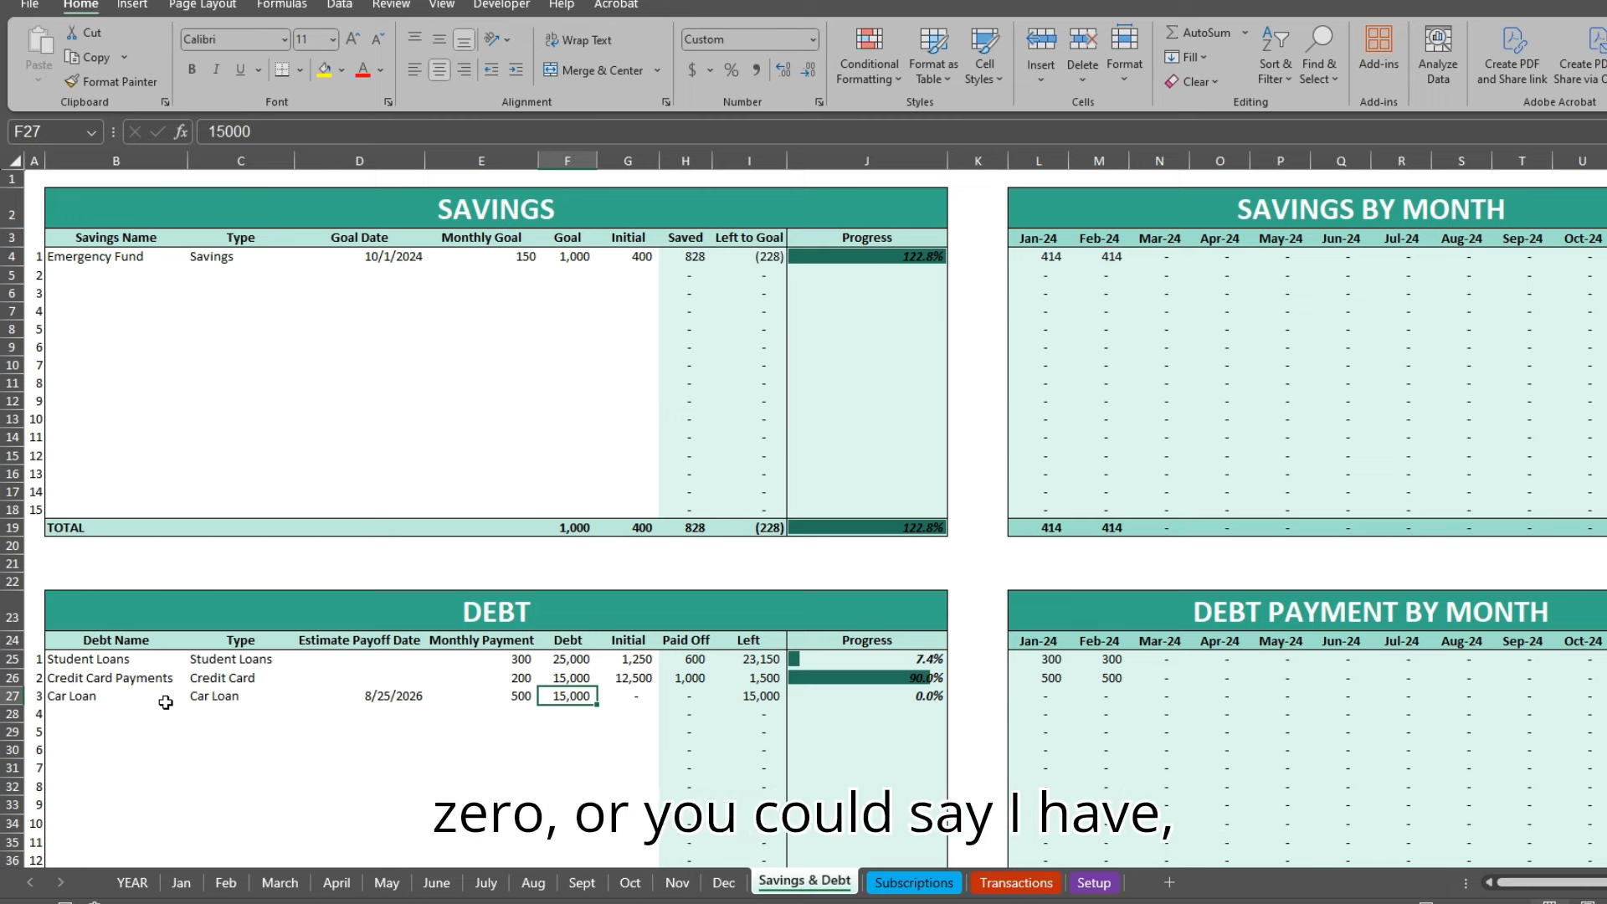
text(1)
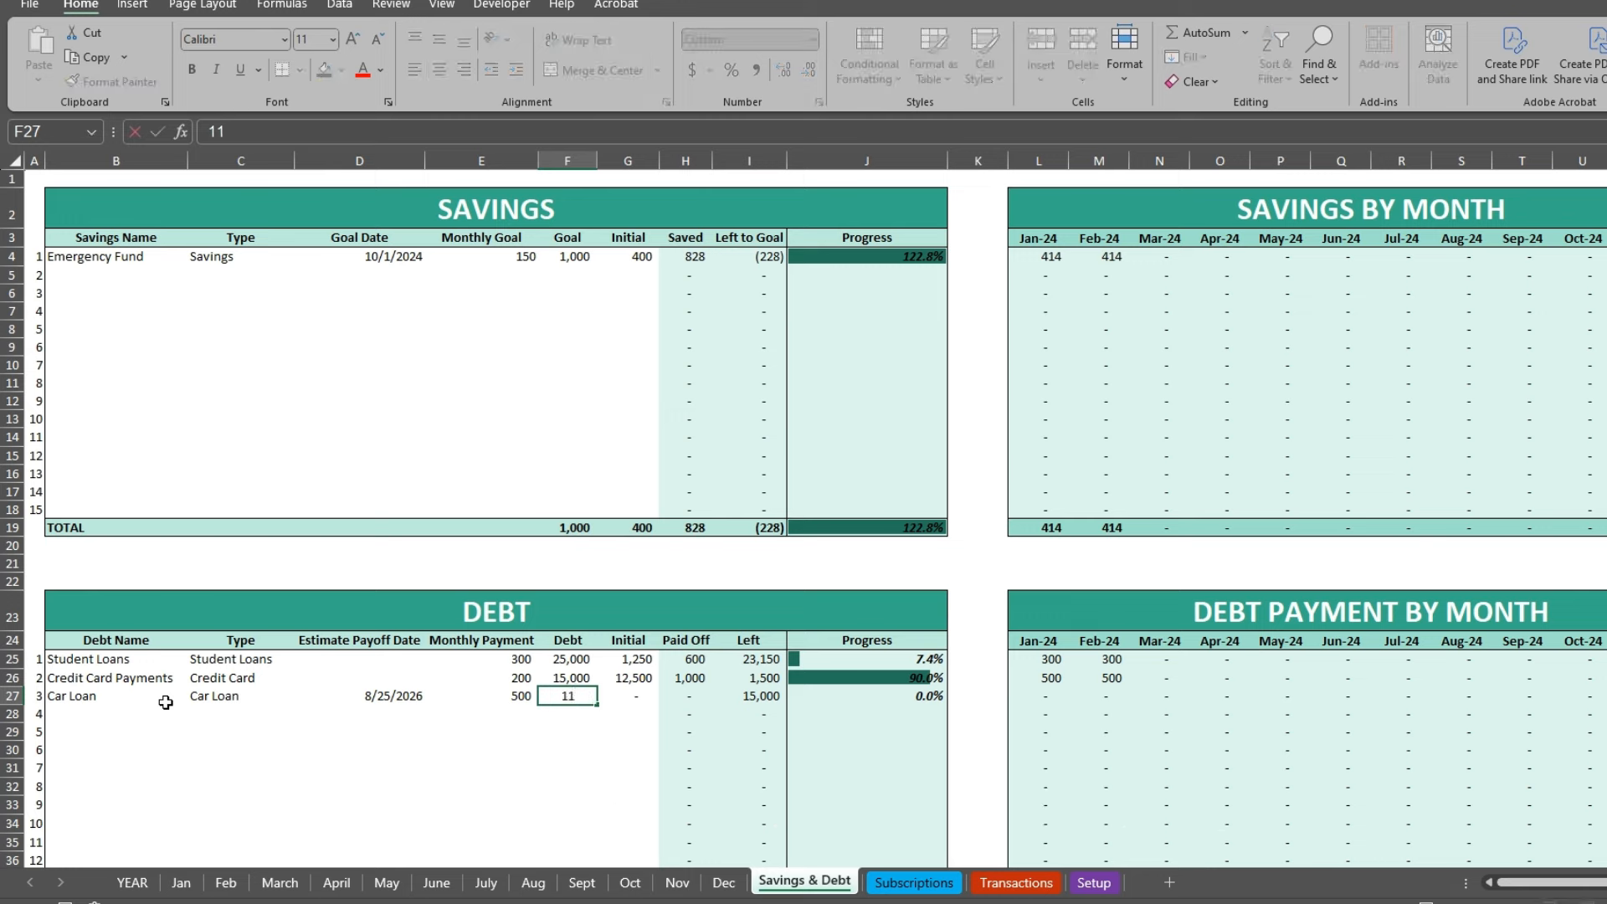
text(4000)
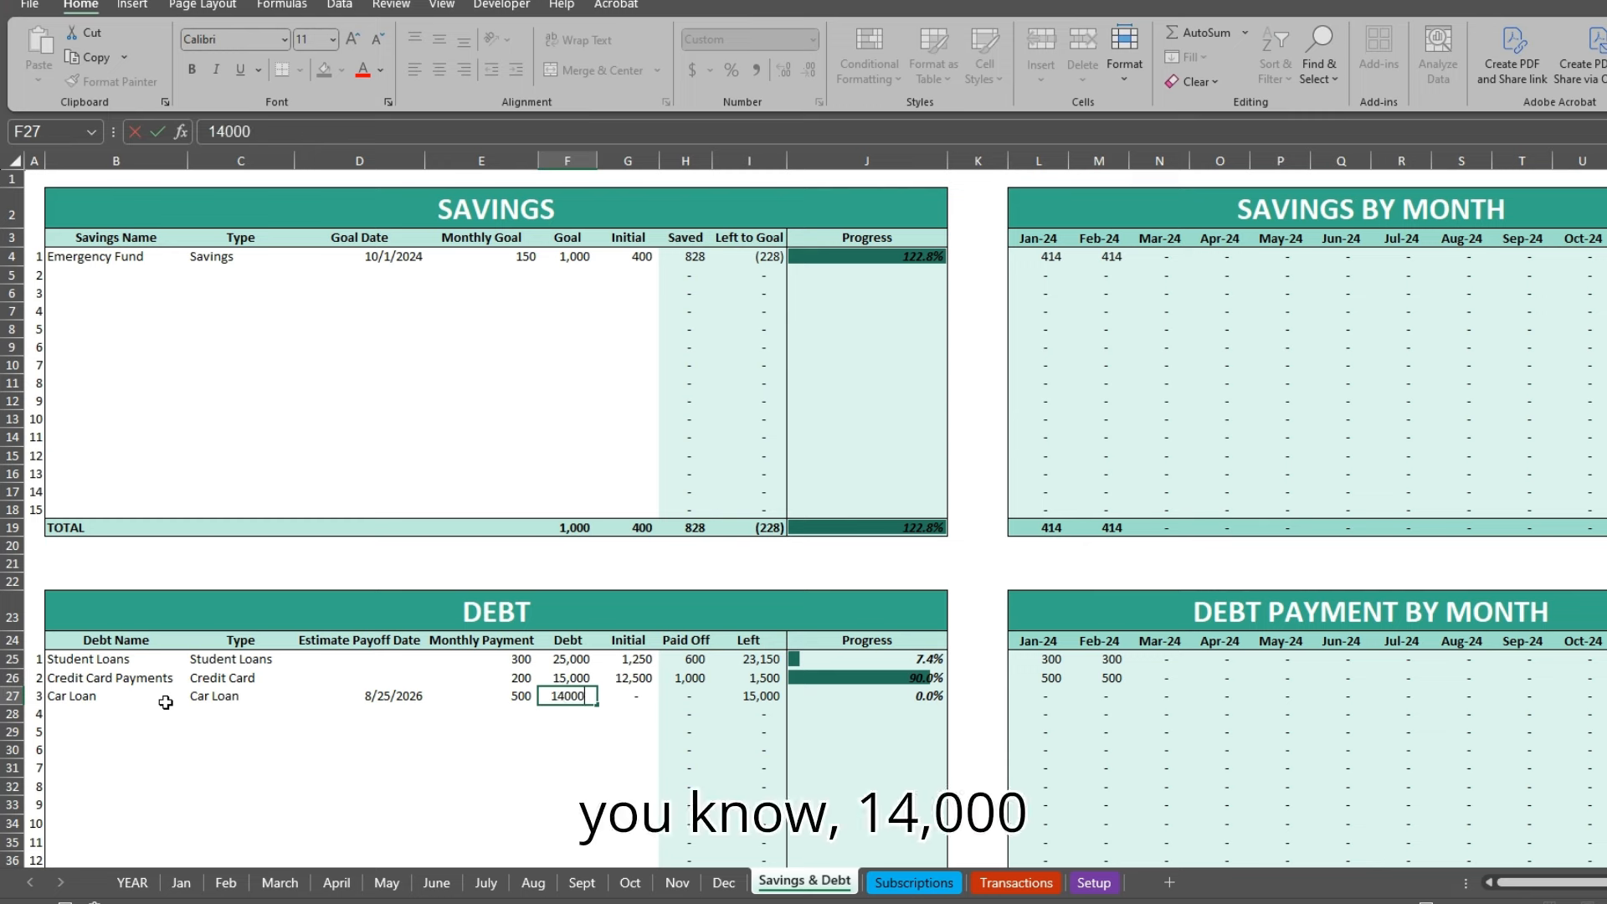
key(BackSpace)
key(BackSpace)
key(BackSpace)
key(BackSpace)
key(BackSpace)
text(200)
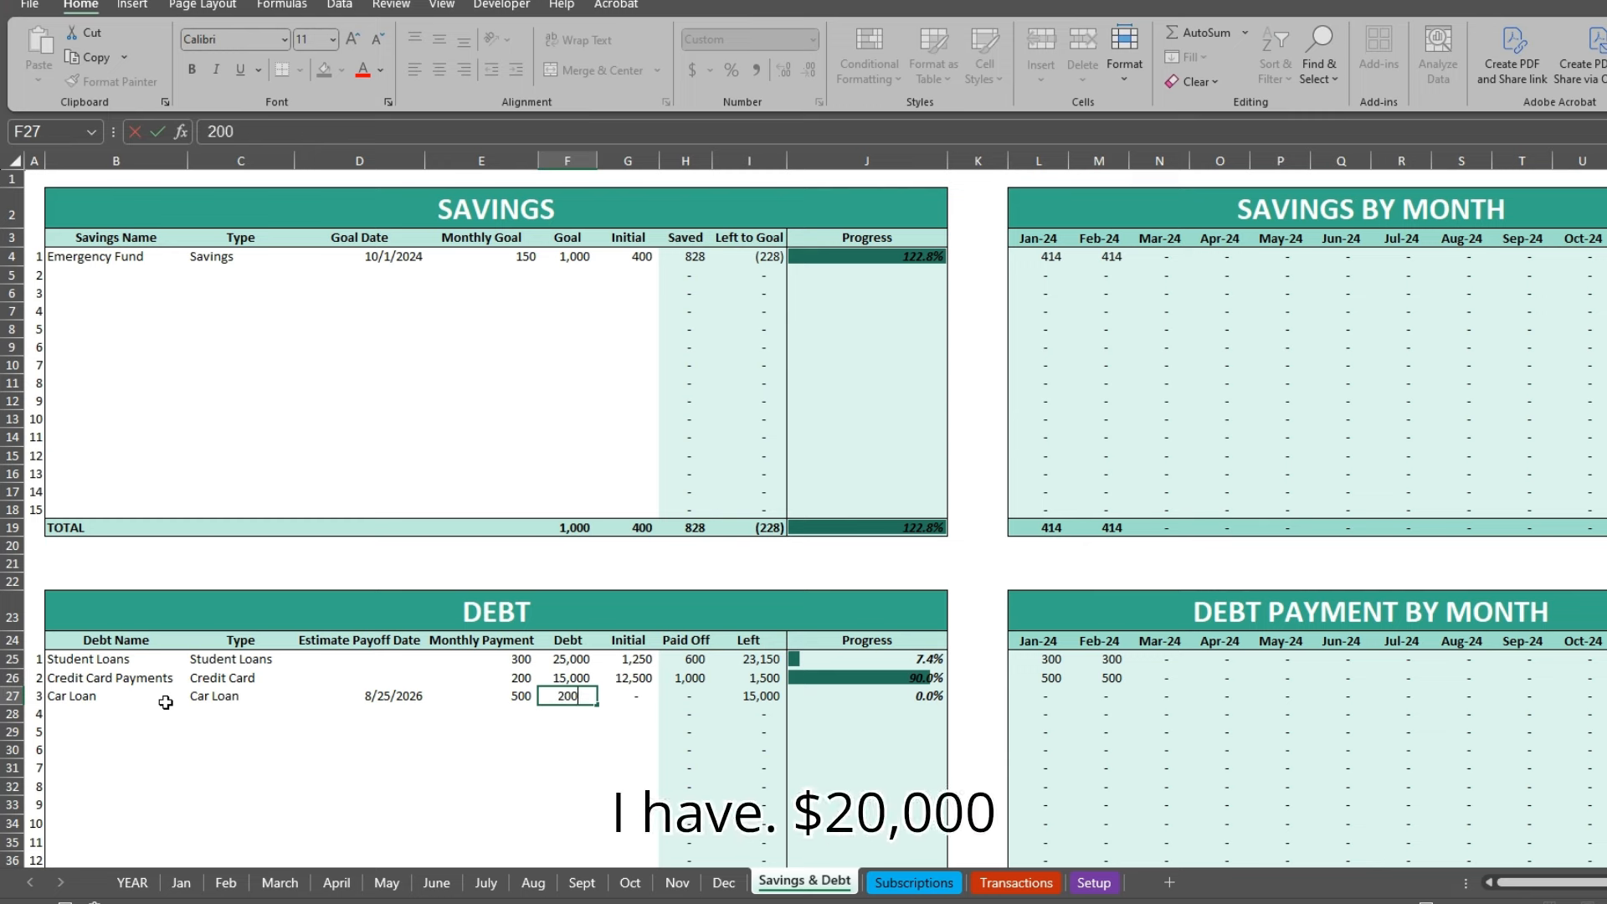
text(00)
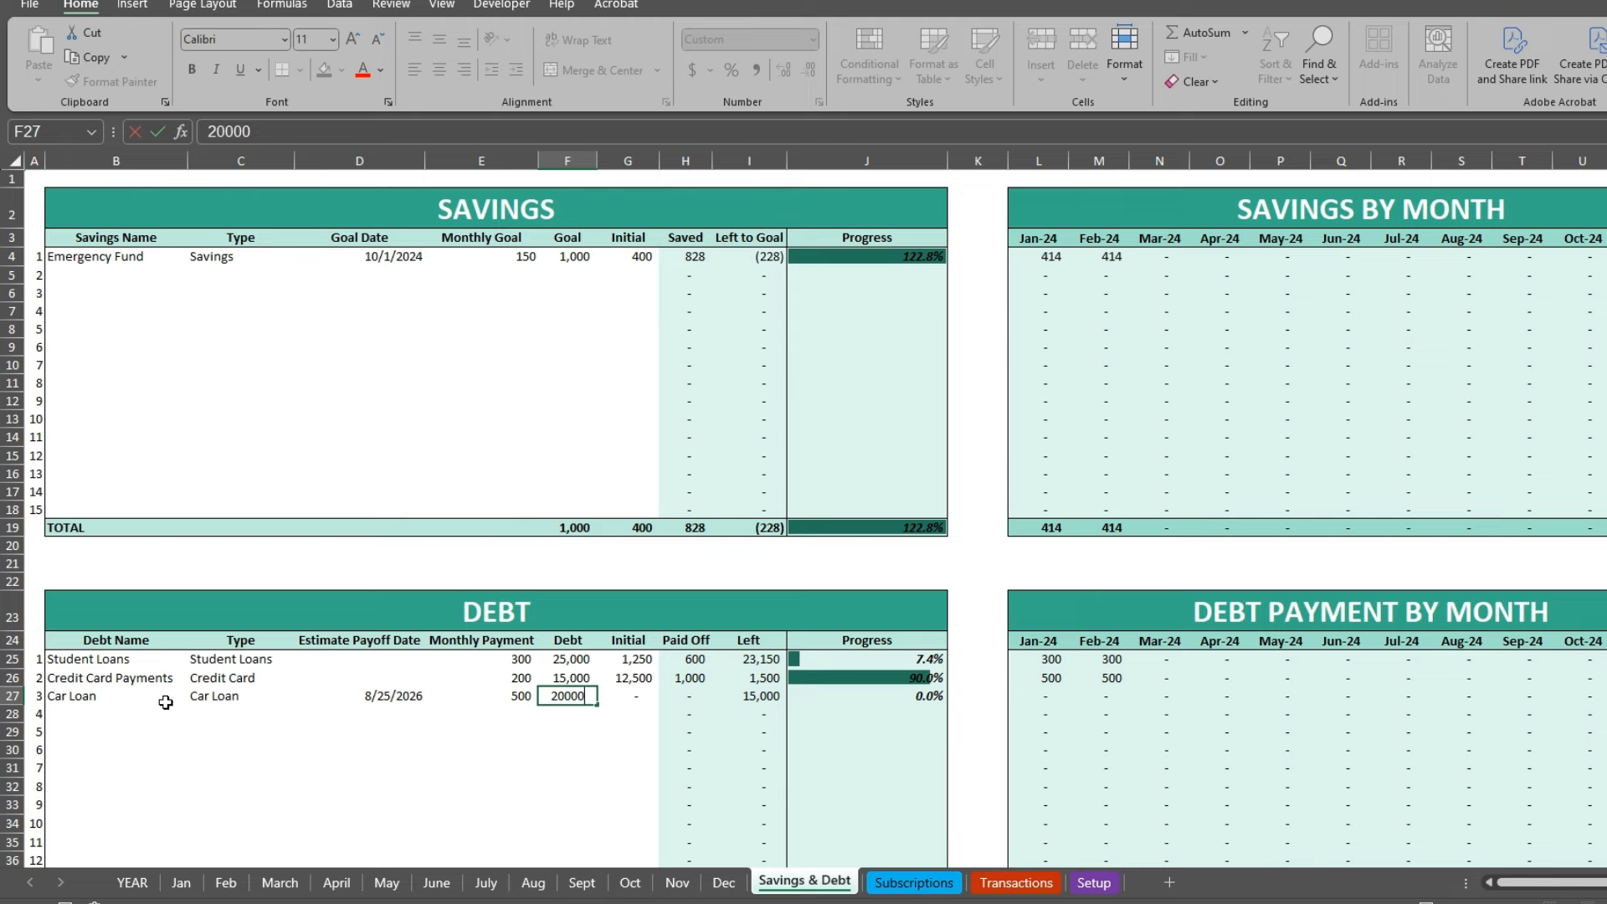
Step: Enter 5000 as the initial amount already paid off on the Car Loan
key(Tab)
text(5000)
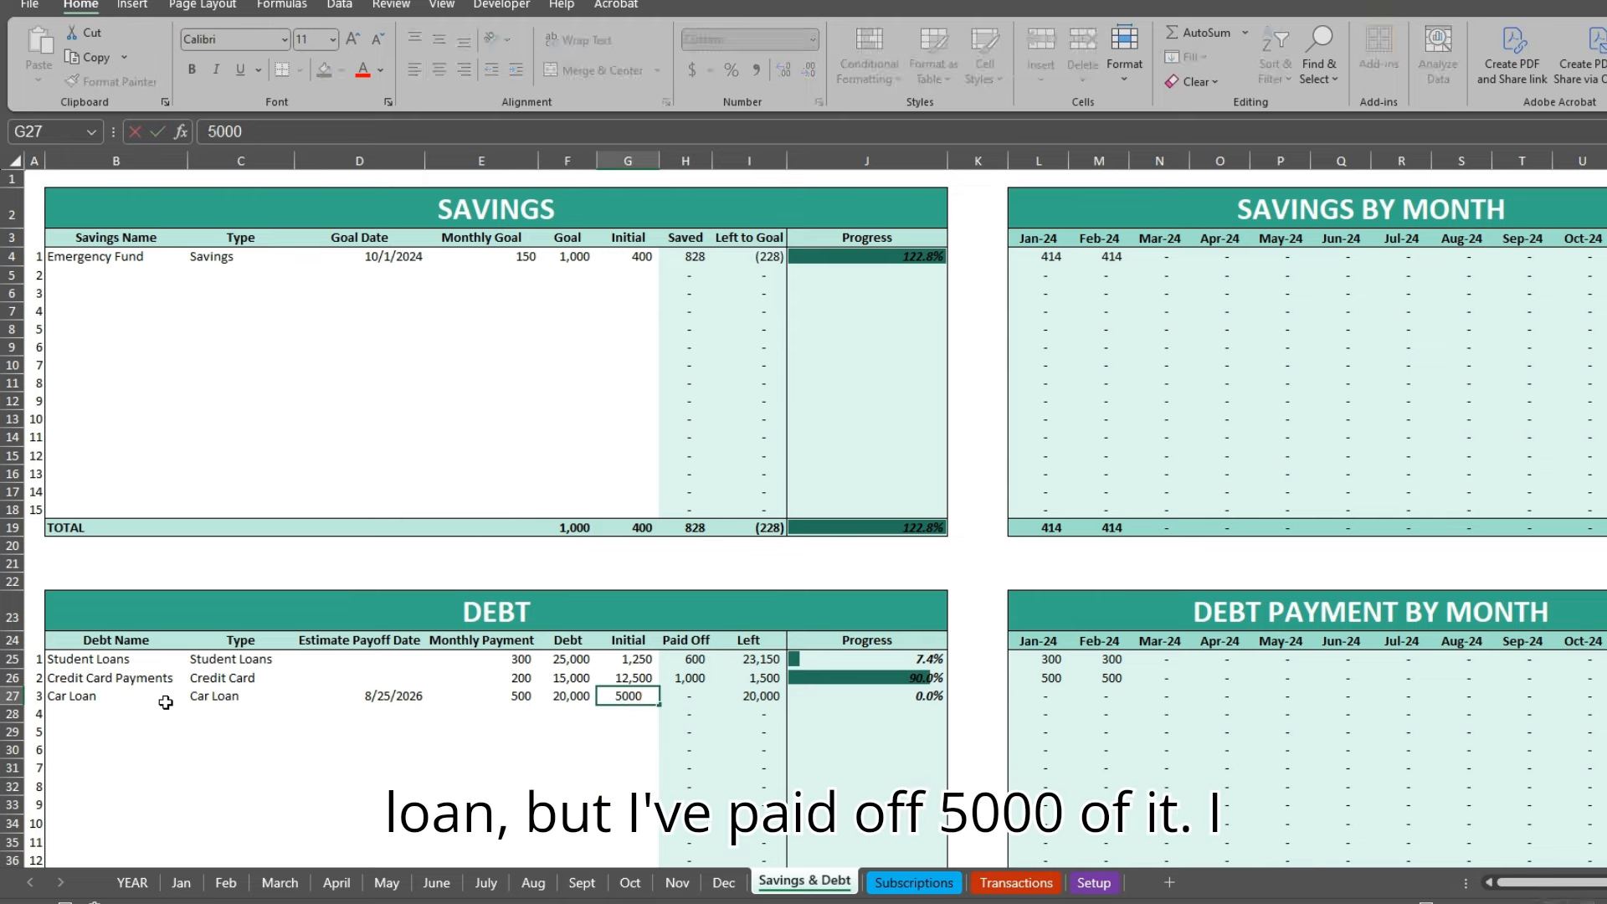
key(Return)
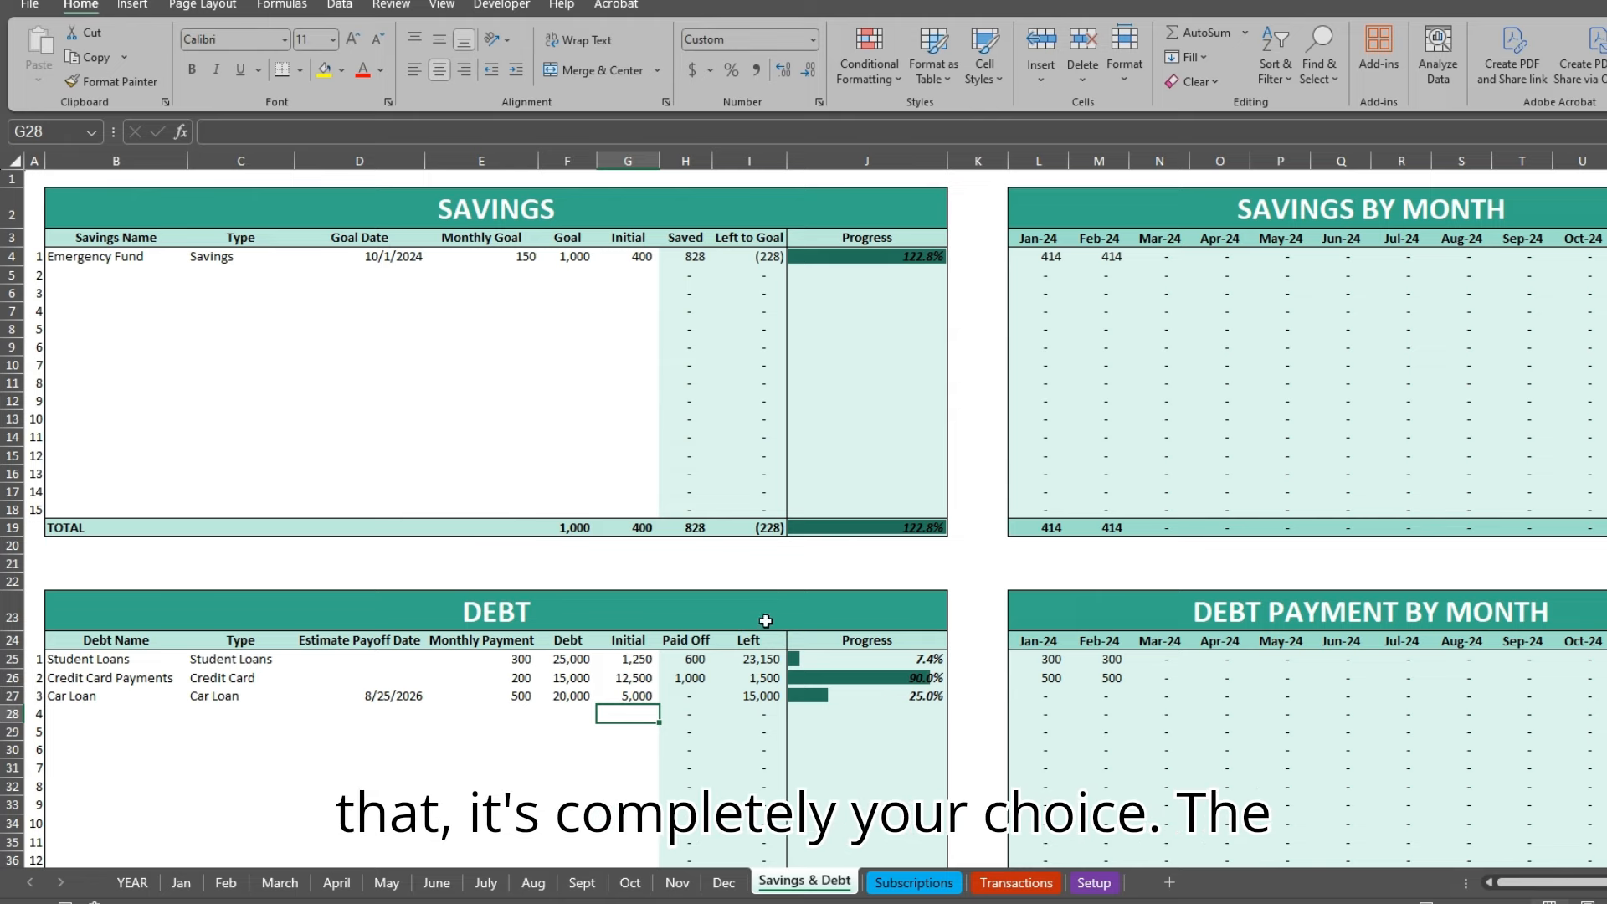
Step: Add a second savings entry named Vacation with type Fun Trip beneath Emergency Fund
click(124, 276)
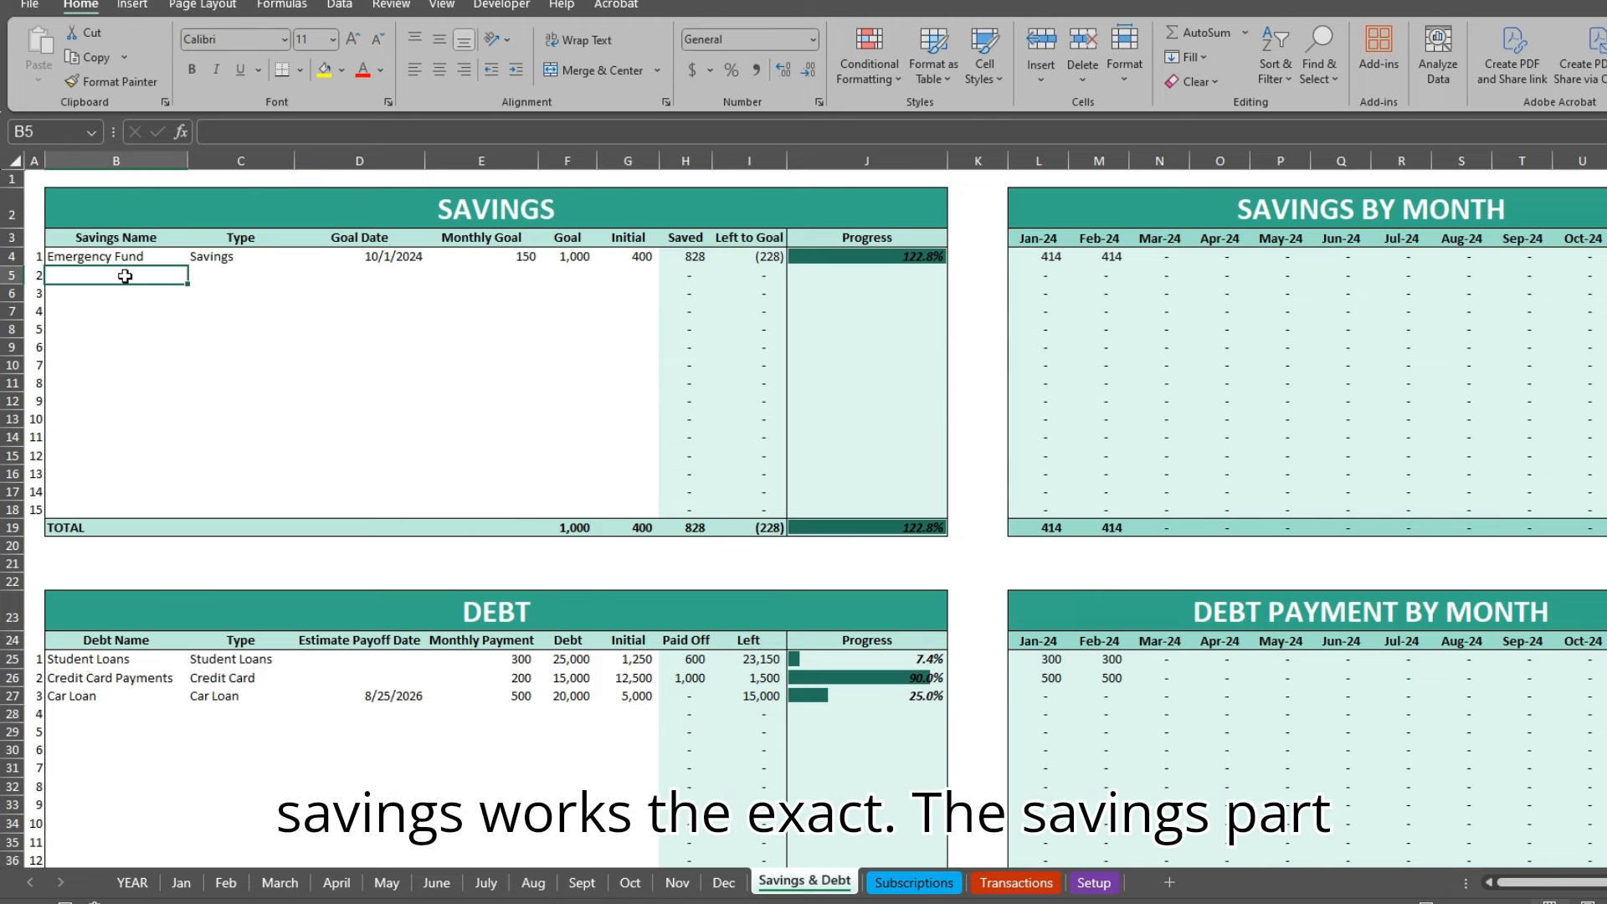
text(Vacation)
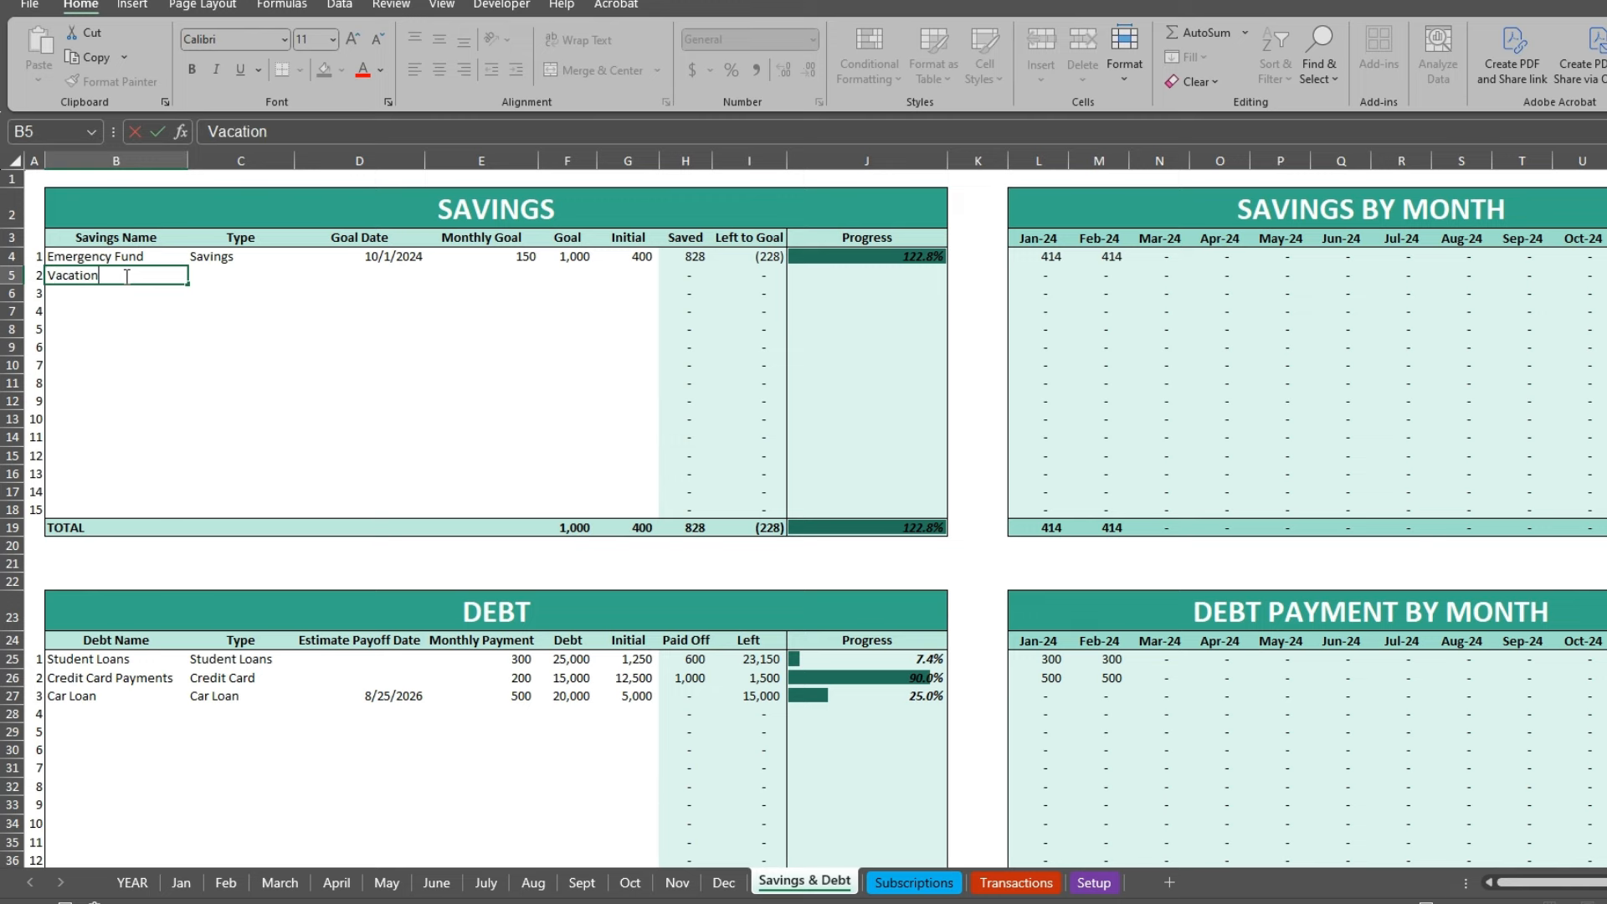
key(Tab)
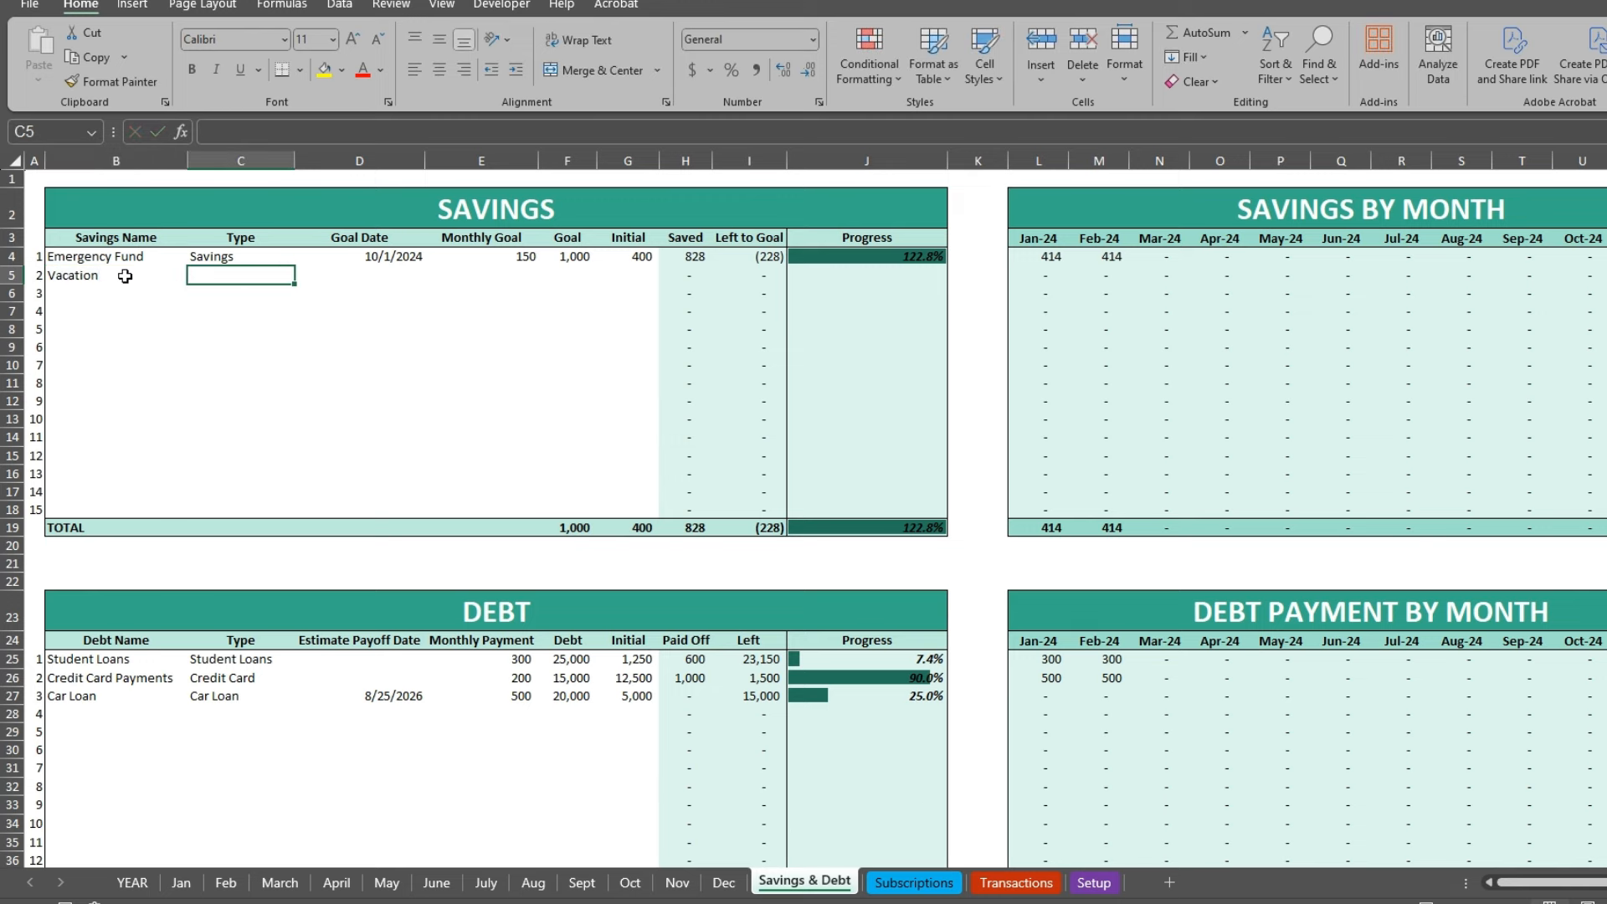
text(Fun Trip)
key(Tab)
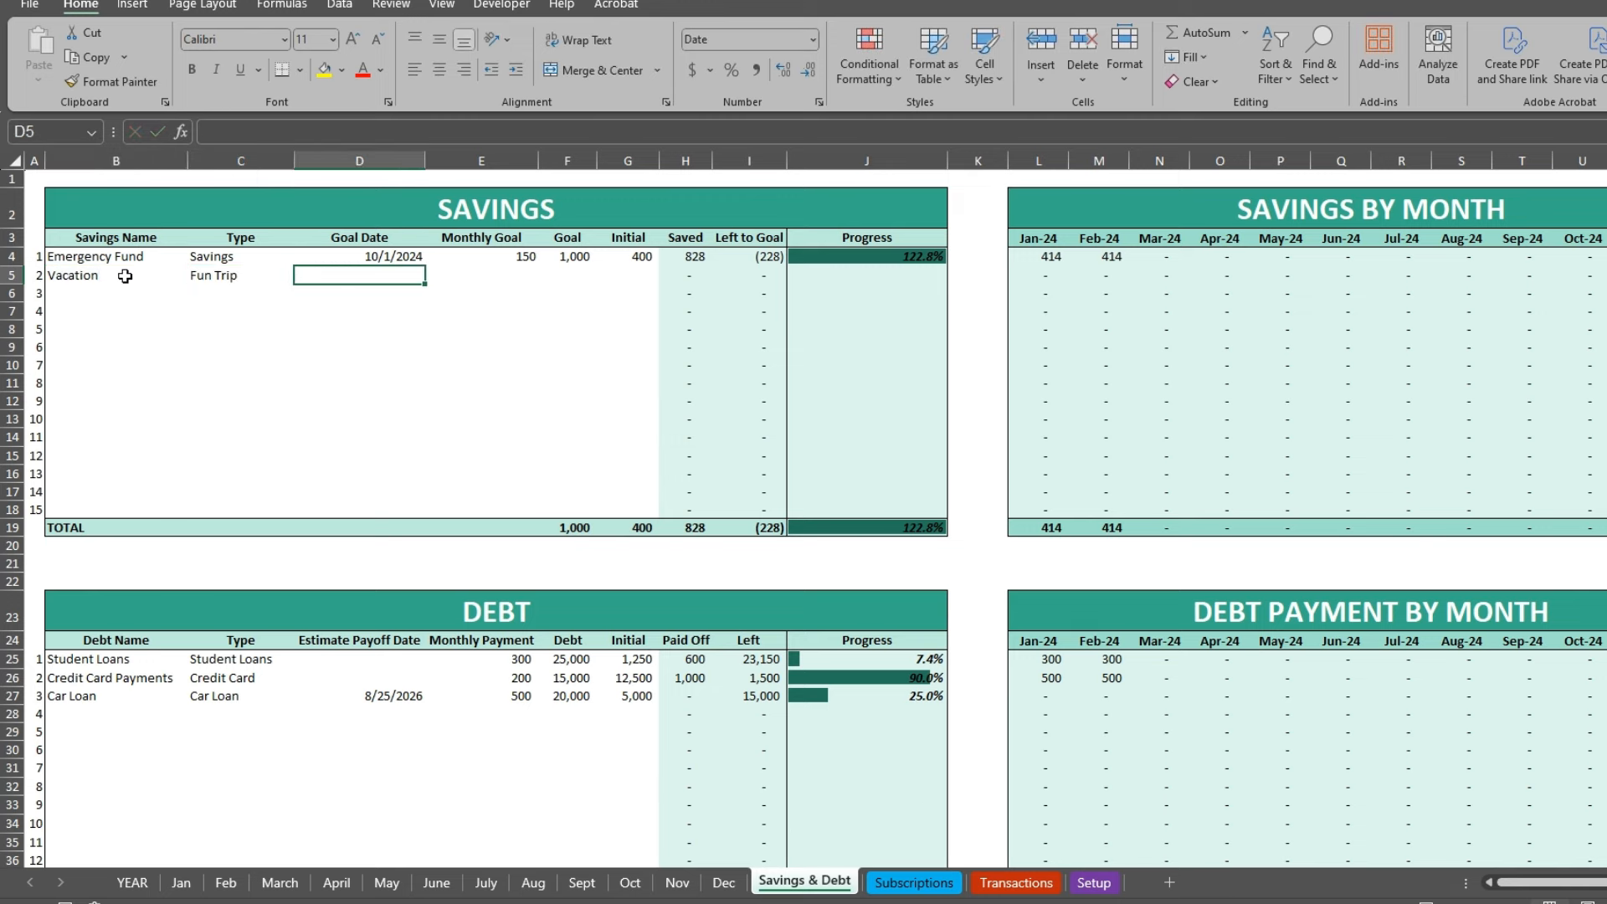
Step: Give the Vacation savings a goal date of 1/1/2026, a monthly goal of 200, a goal of 2500 and an initial amount of 1250
text(1/1/2026)
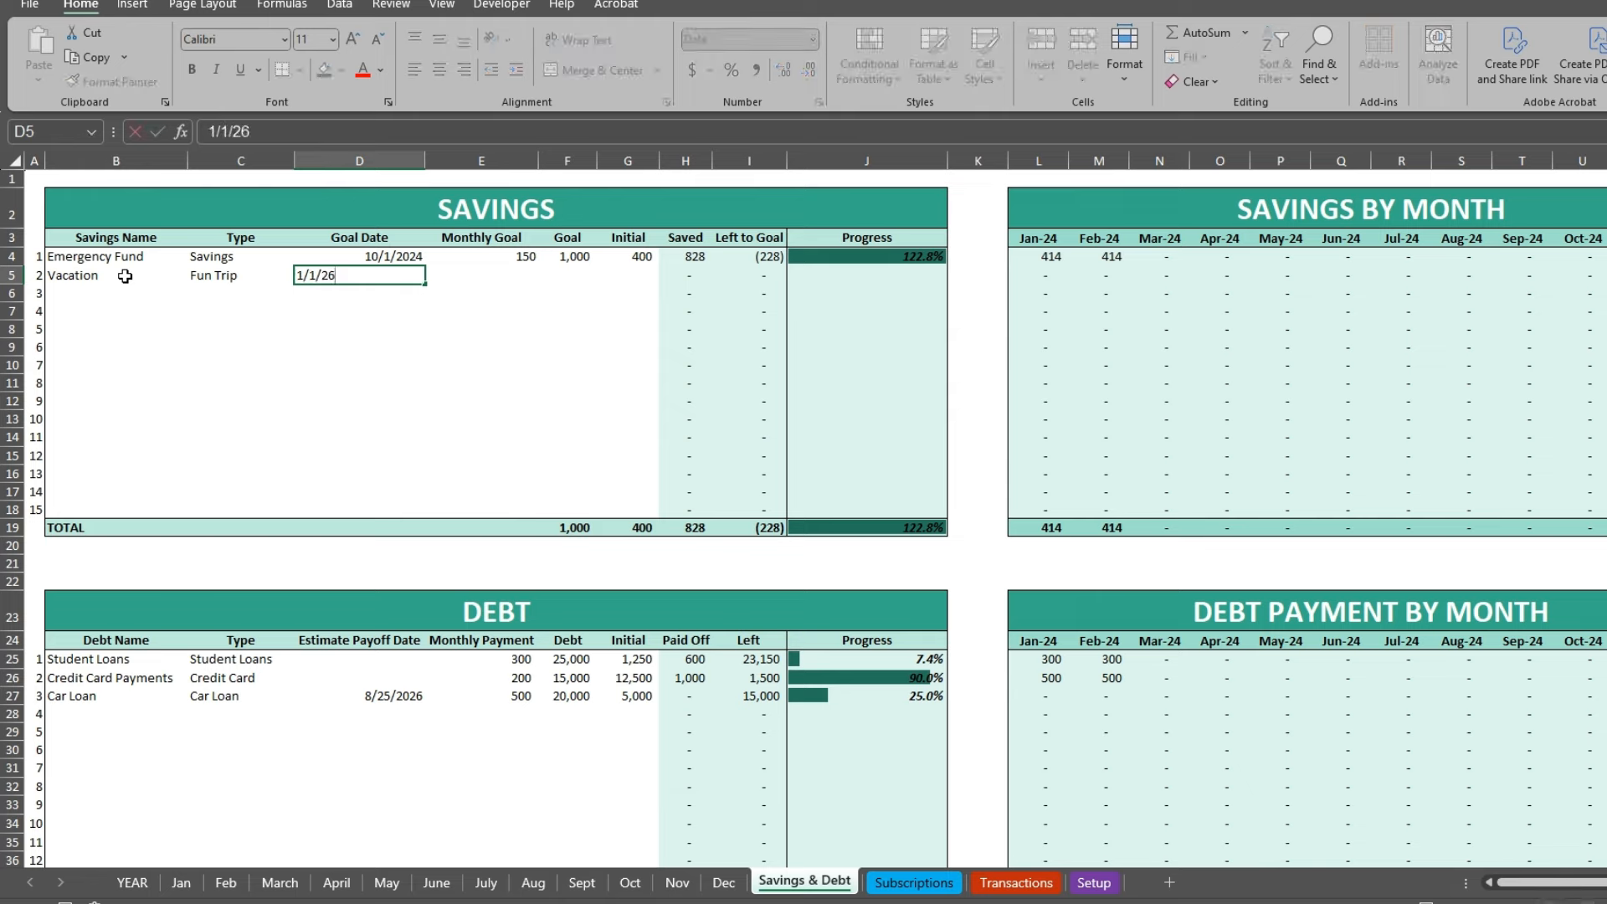
key(Tab)
text(200)
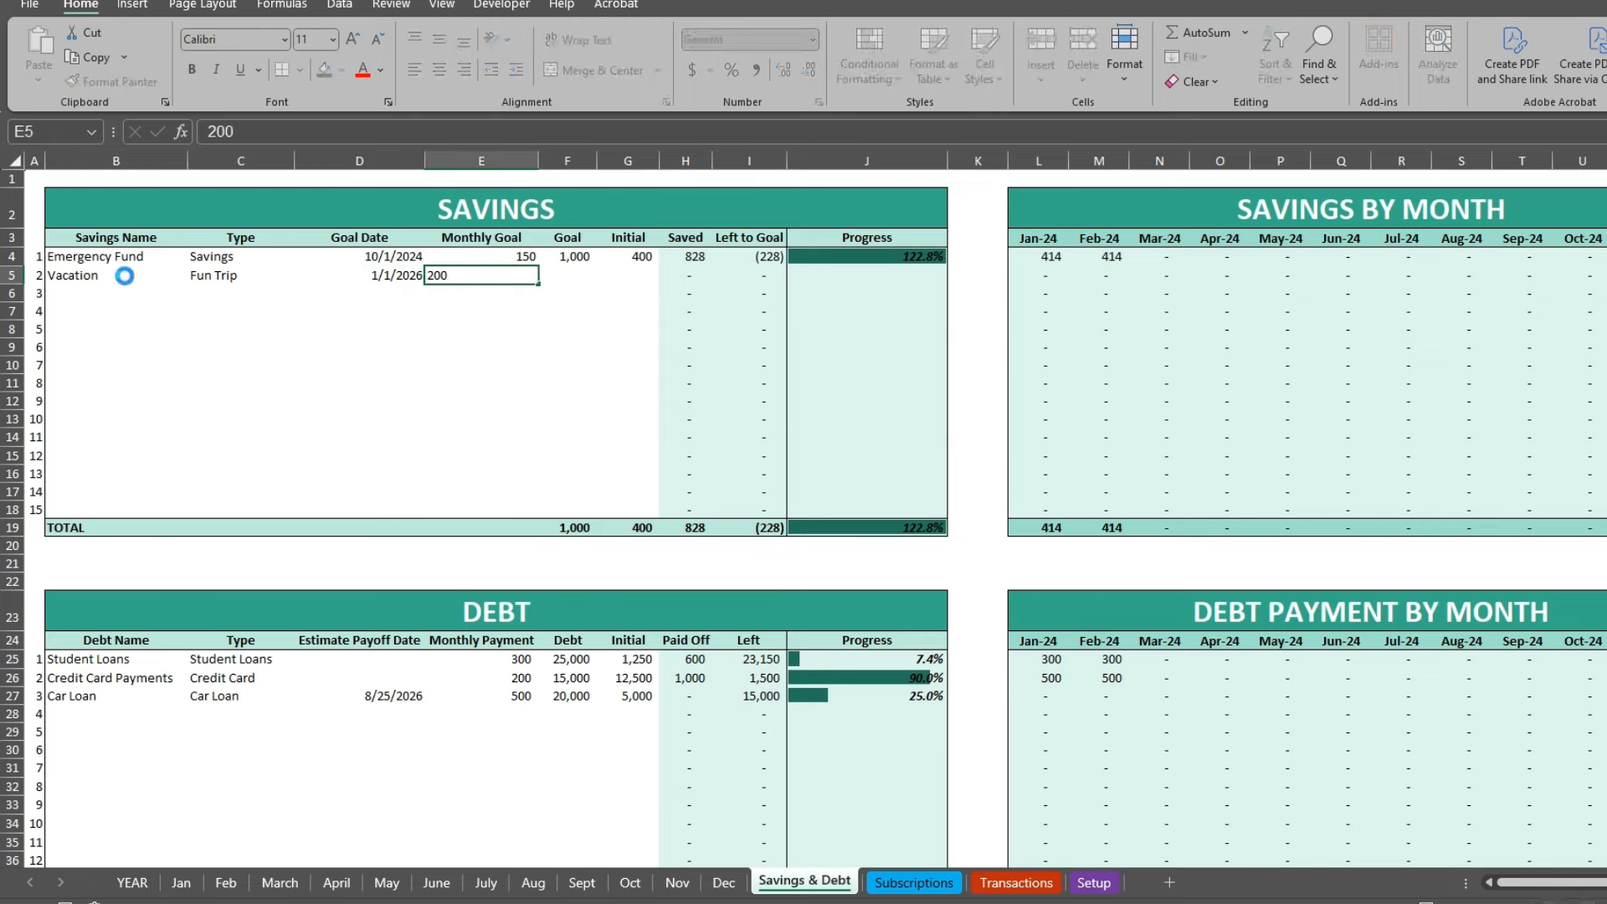
key(Tab)
text(2500)
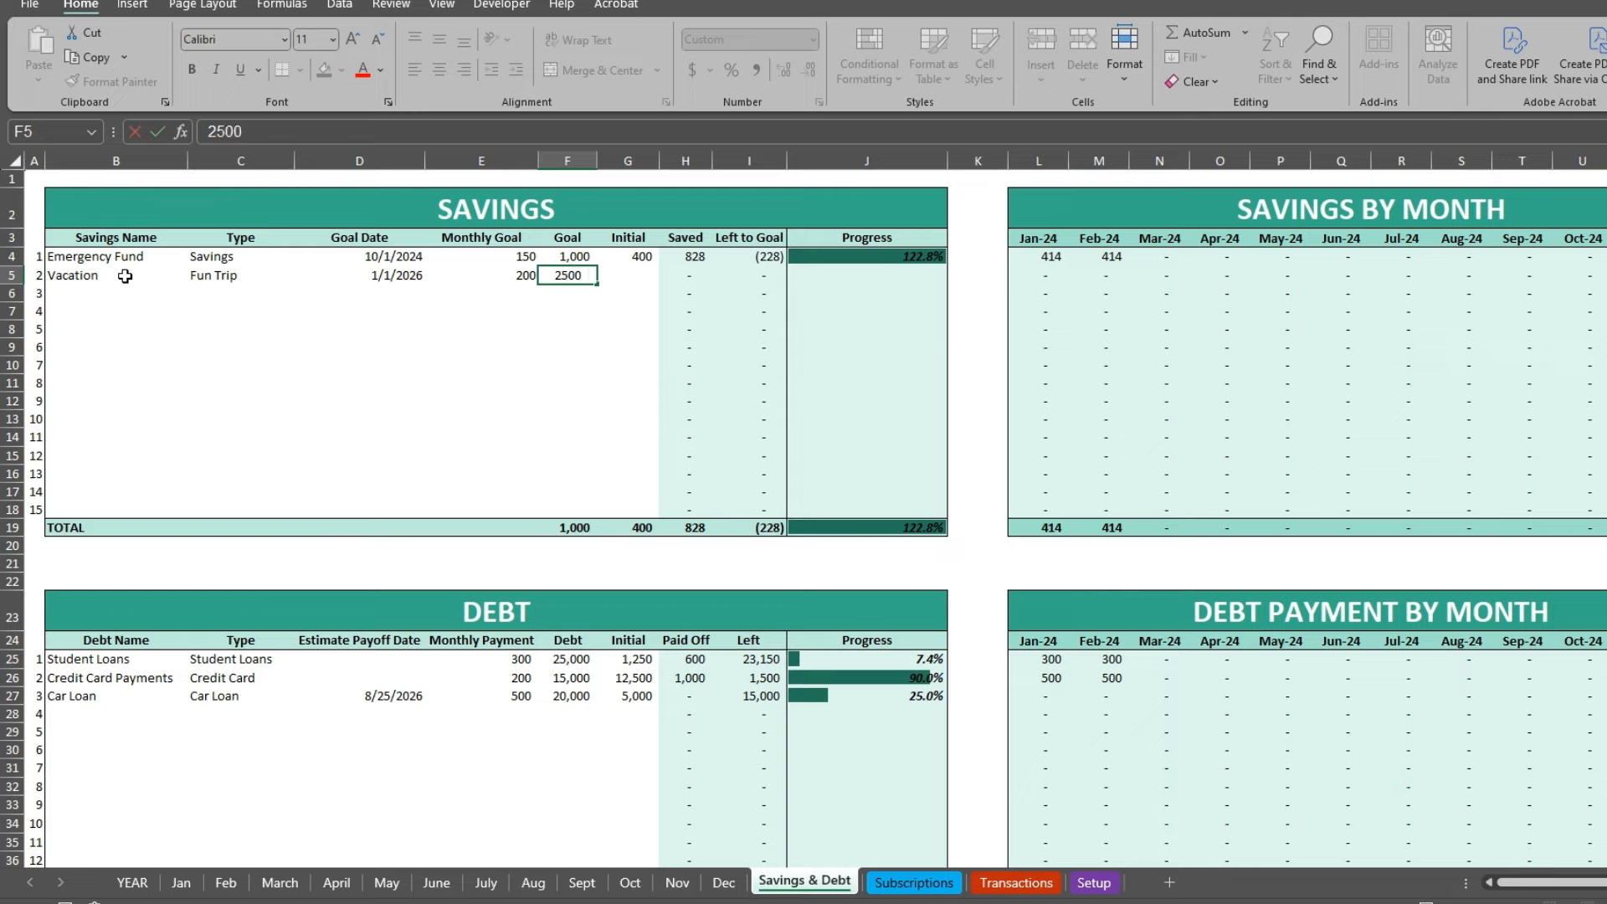
key(Tab)
text(1250)
key(Return)
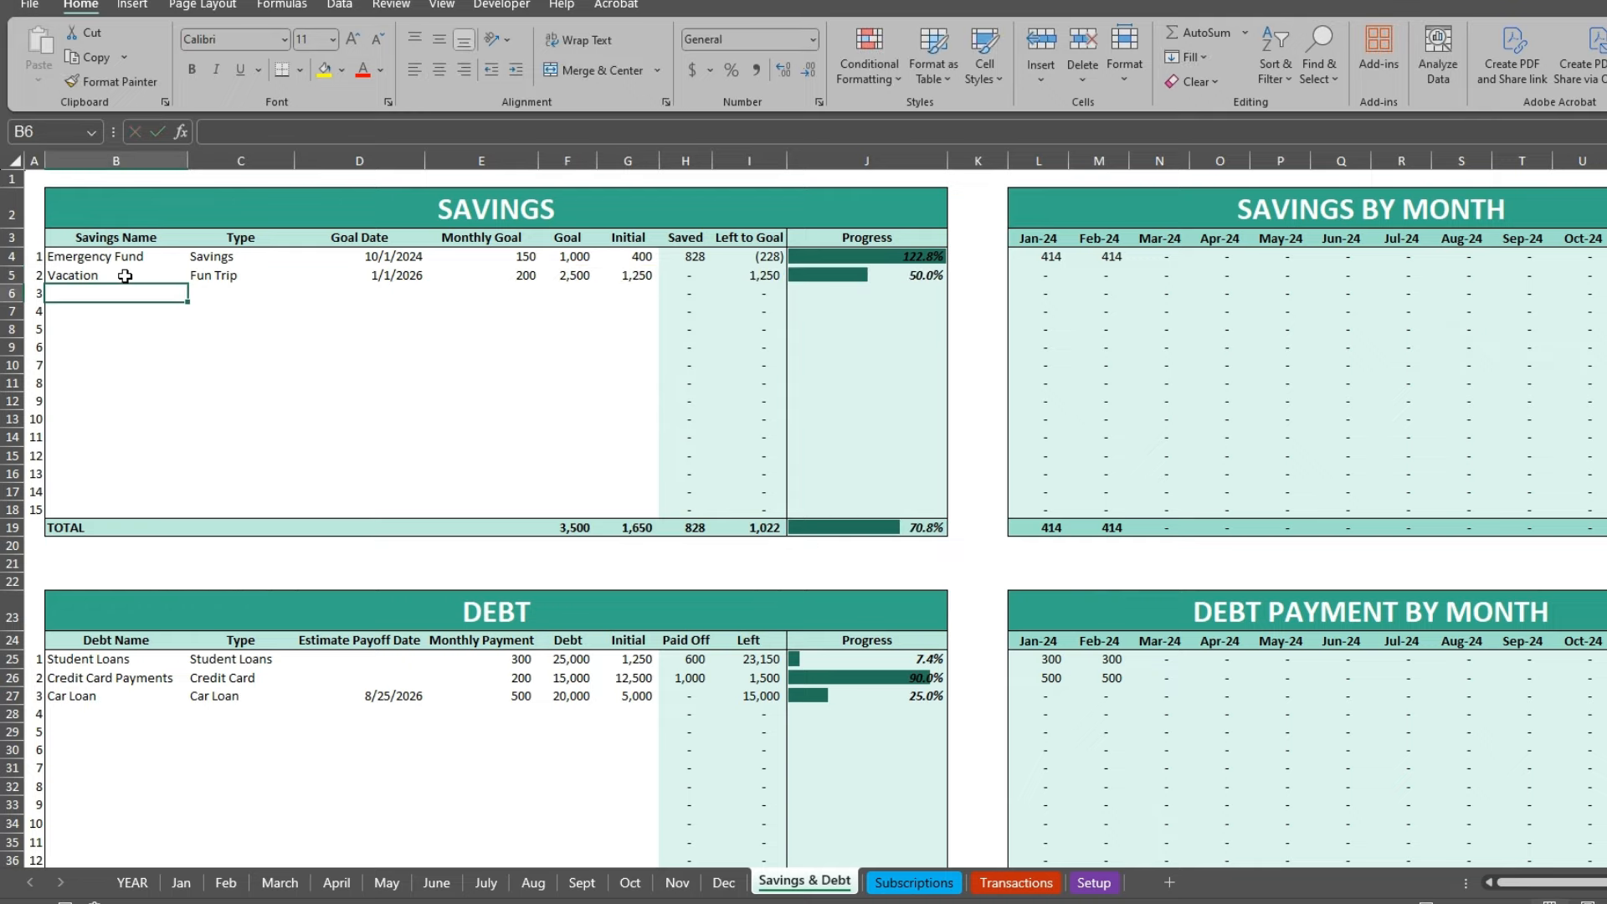
Step: Check the Vacation and Car Loan rows in the February dashboard's Savings and Debt tables, including Vacation's budget cell
click(225, 882)
click(962, 522)
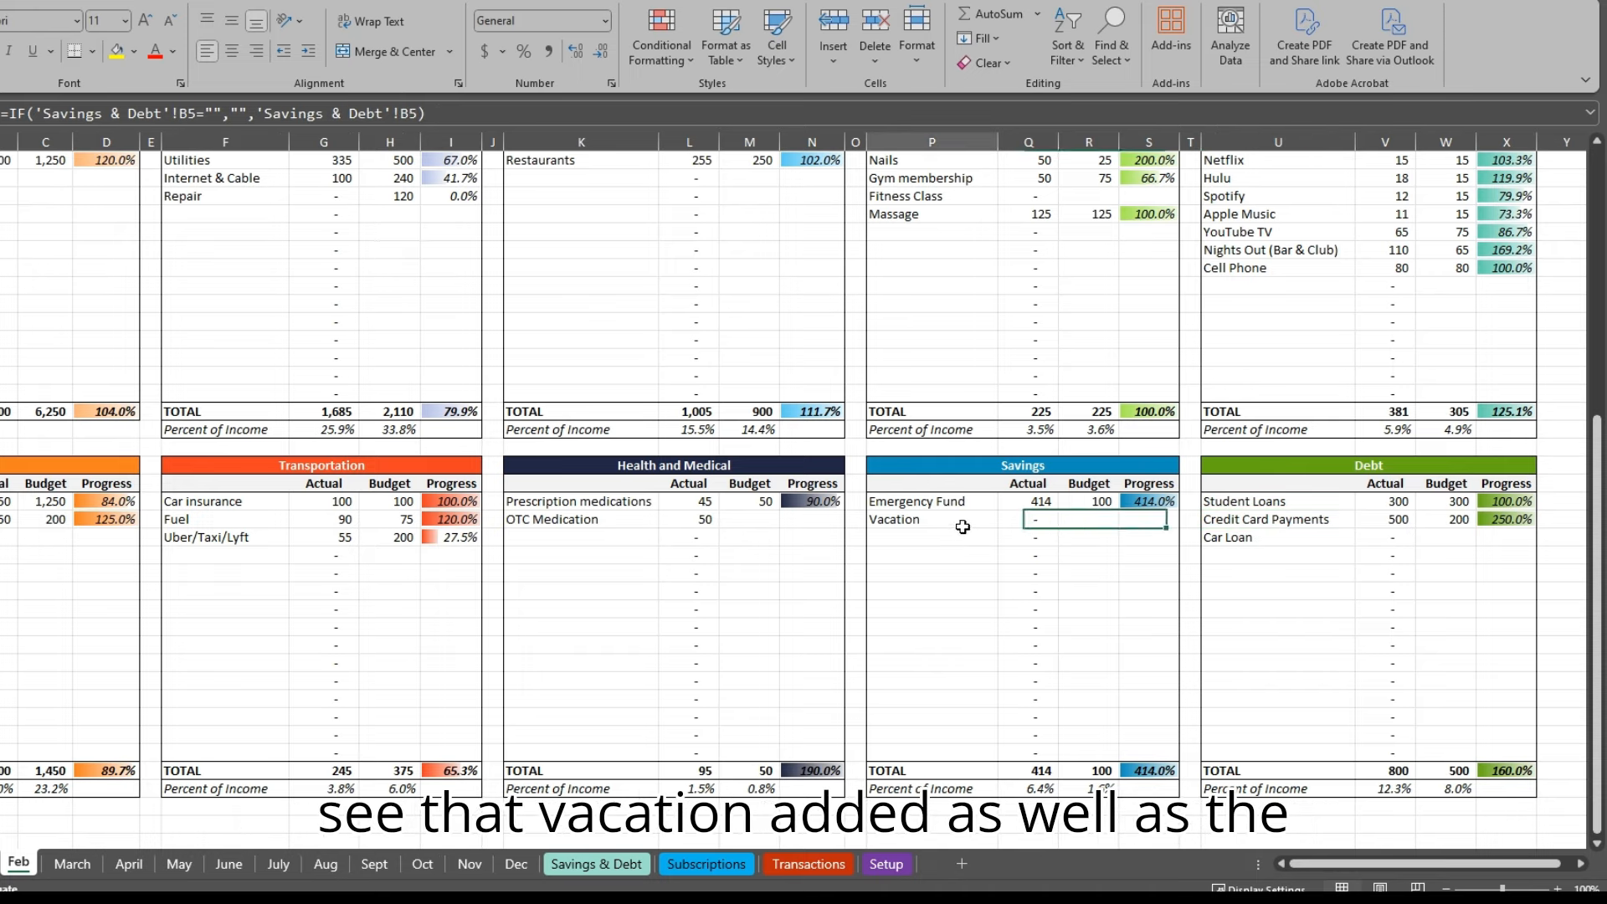
click(1222, 540)
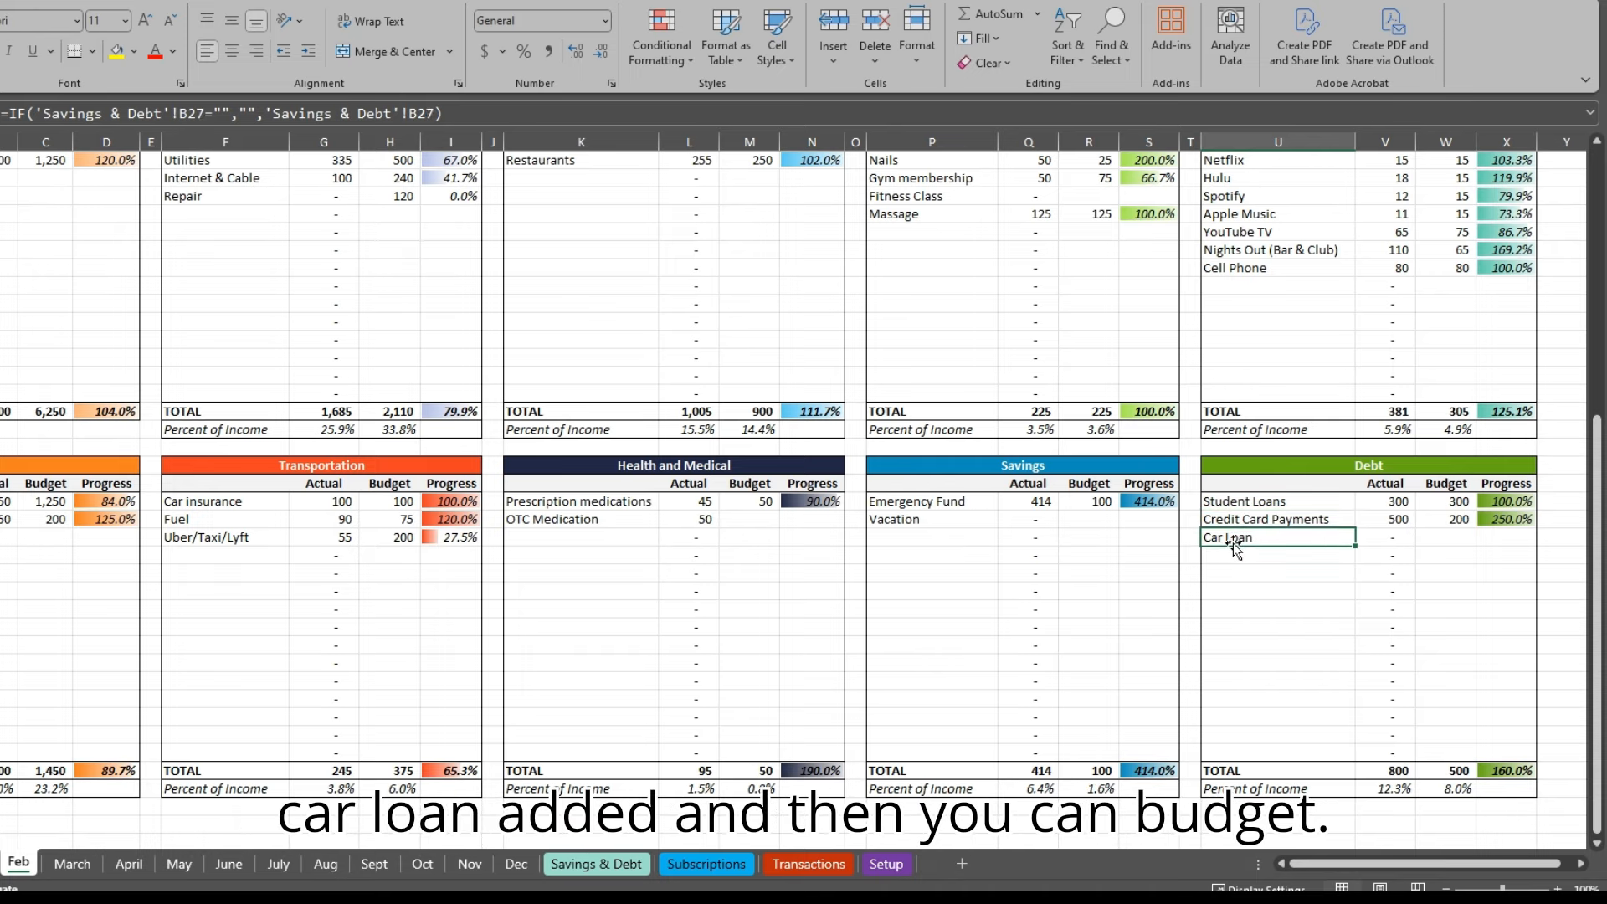
click(1103, 521)
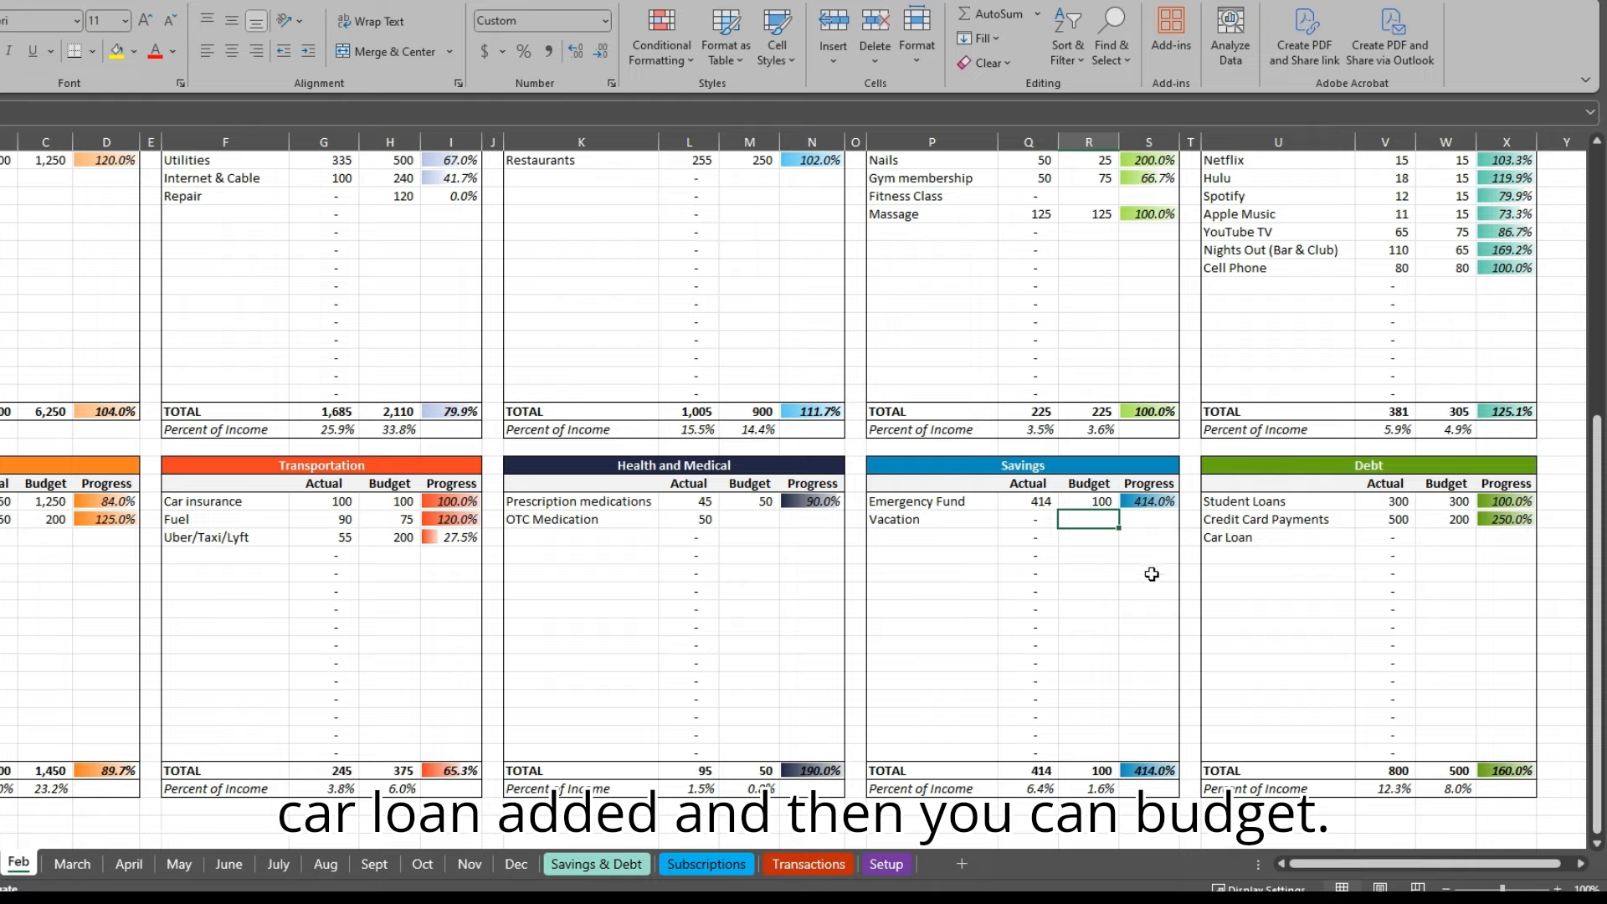
Step: Compare the Student Loans monthly payment on the Savings & Debt sheet with the amounts on the February dashboard
click(621, 870)
click(19, 863)
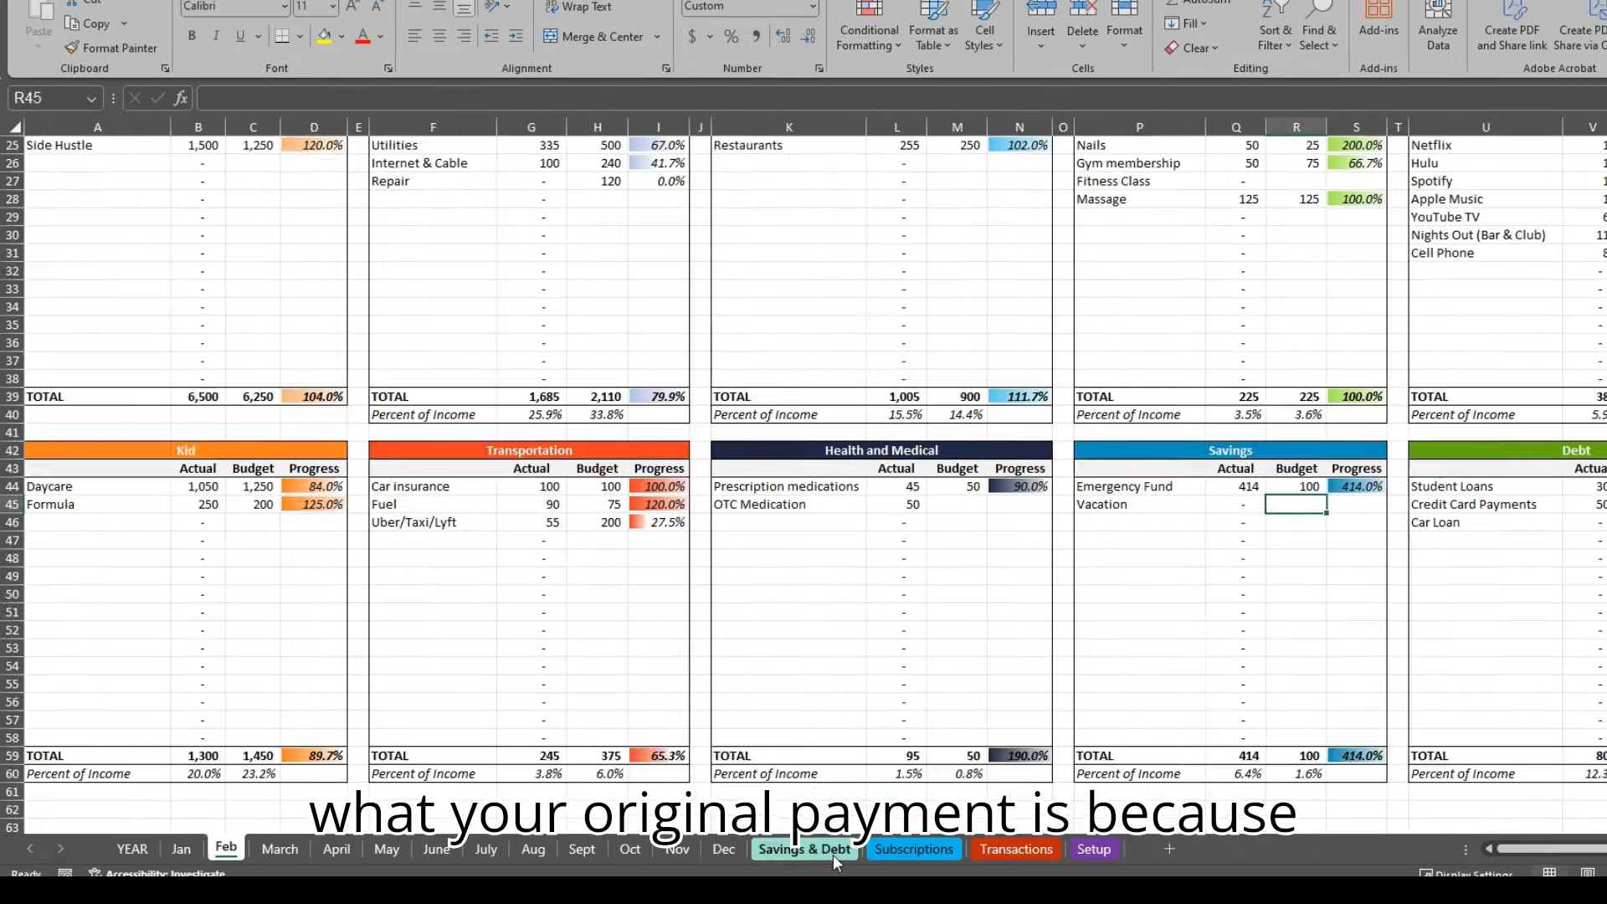
click(803, 849)
click(499, 630)
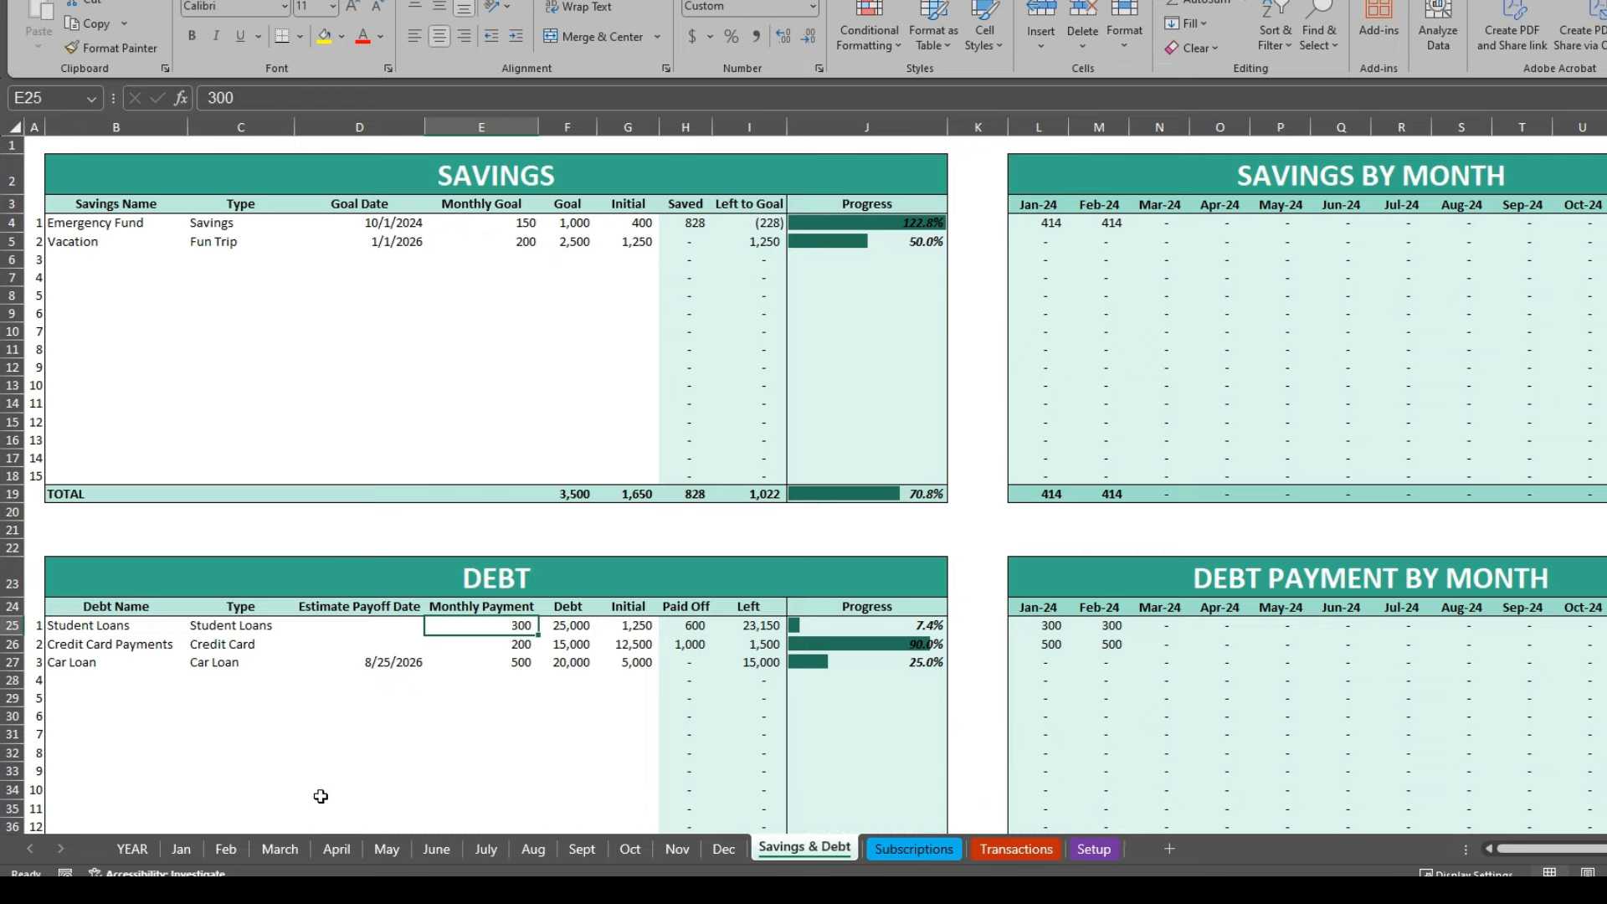
click(226, 848)
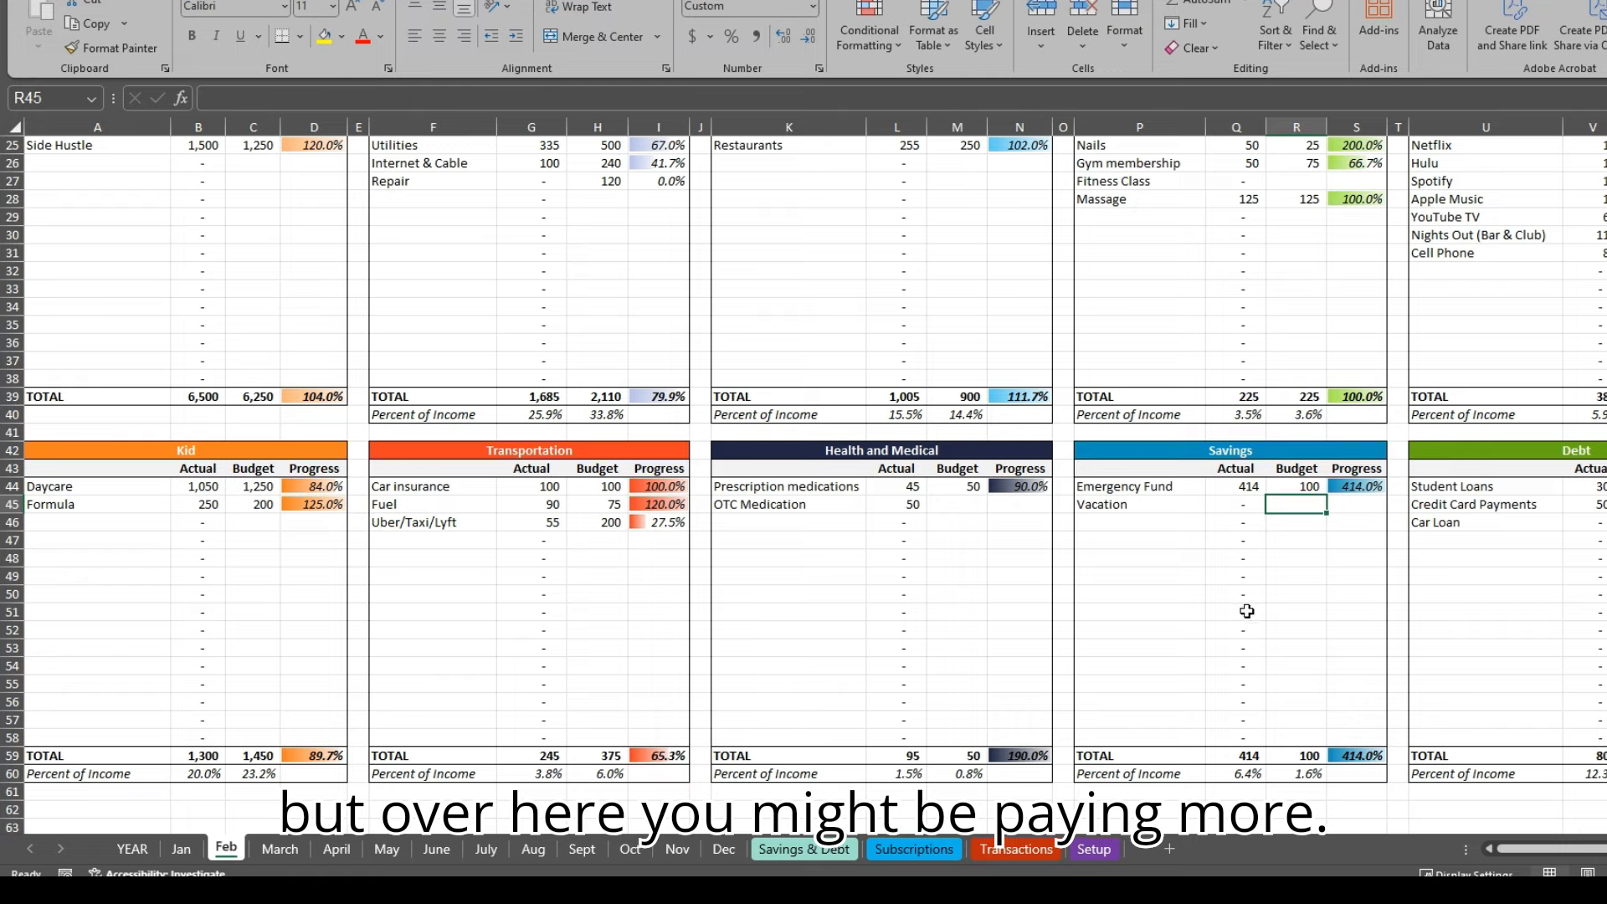
Step: Examine the Savings & Debt sheet's savings and debt payments by month, along with the full-year savings and debt payoff impact tables
click(837, 849)
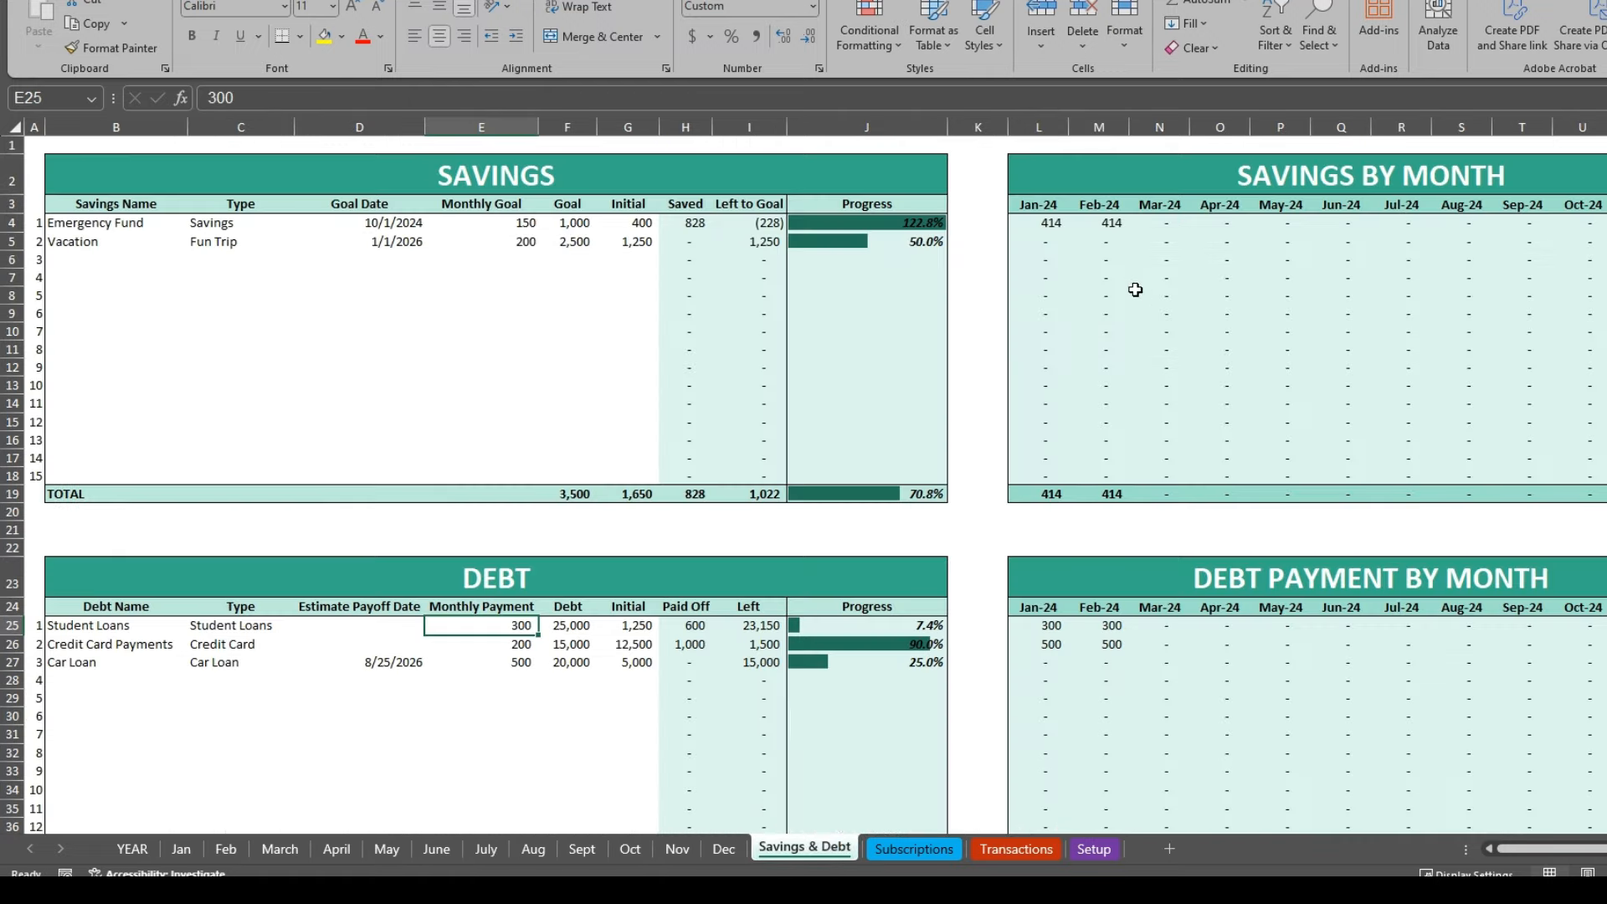
click(1158, 259)
drag(1534, 852, 1518, 853)
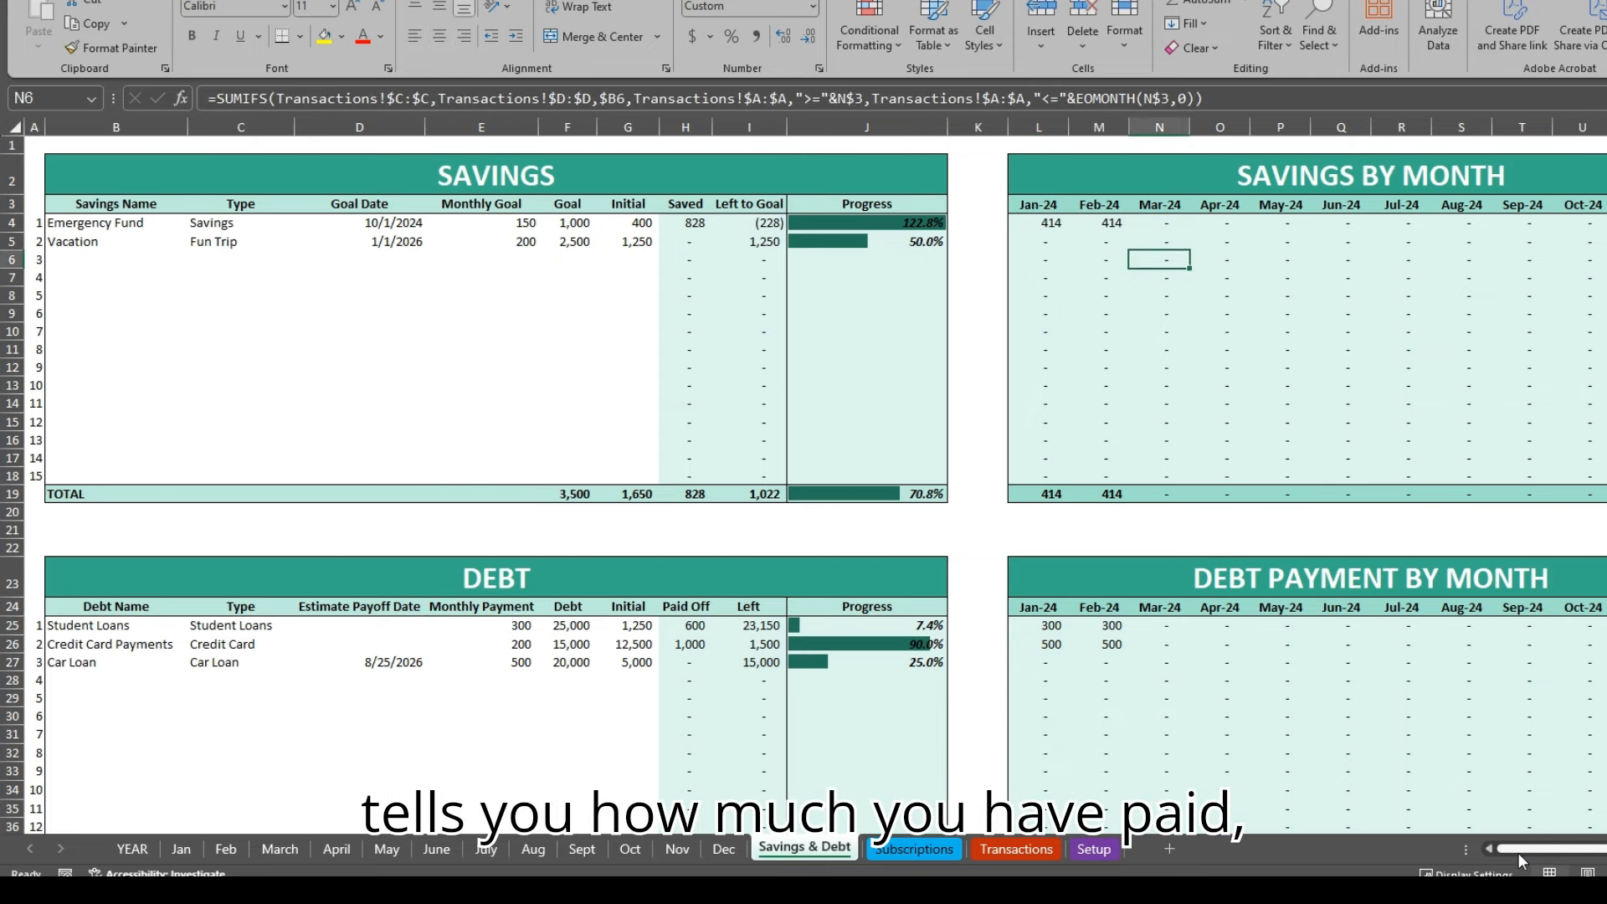
click(1110, 222)
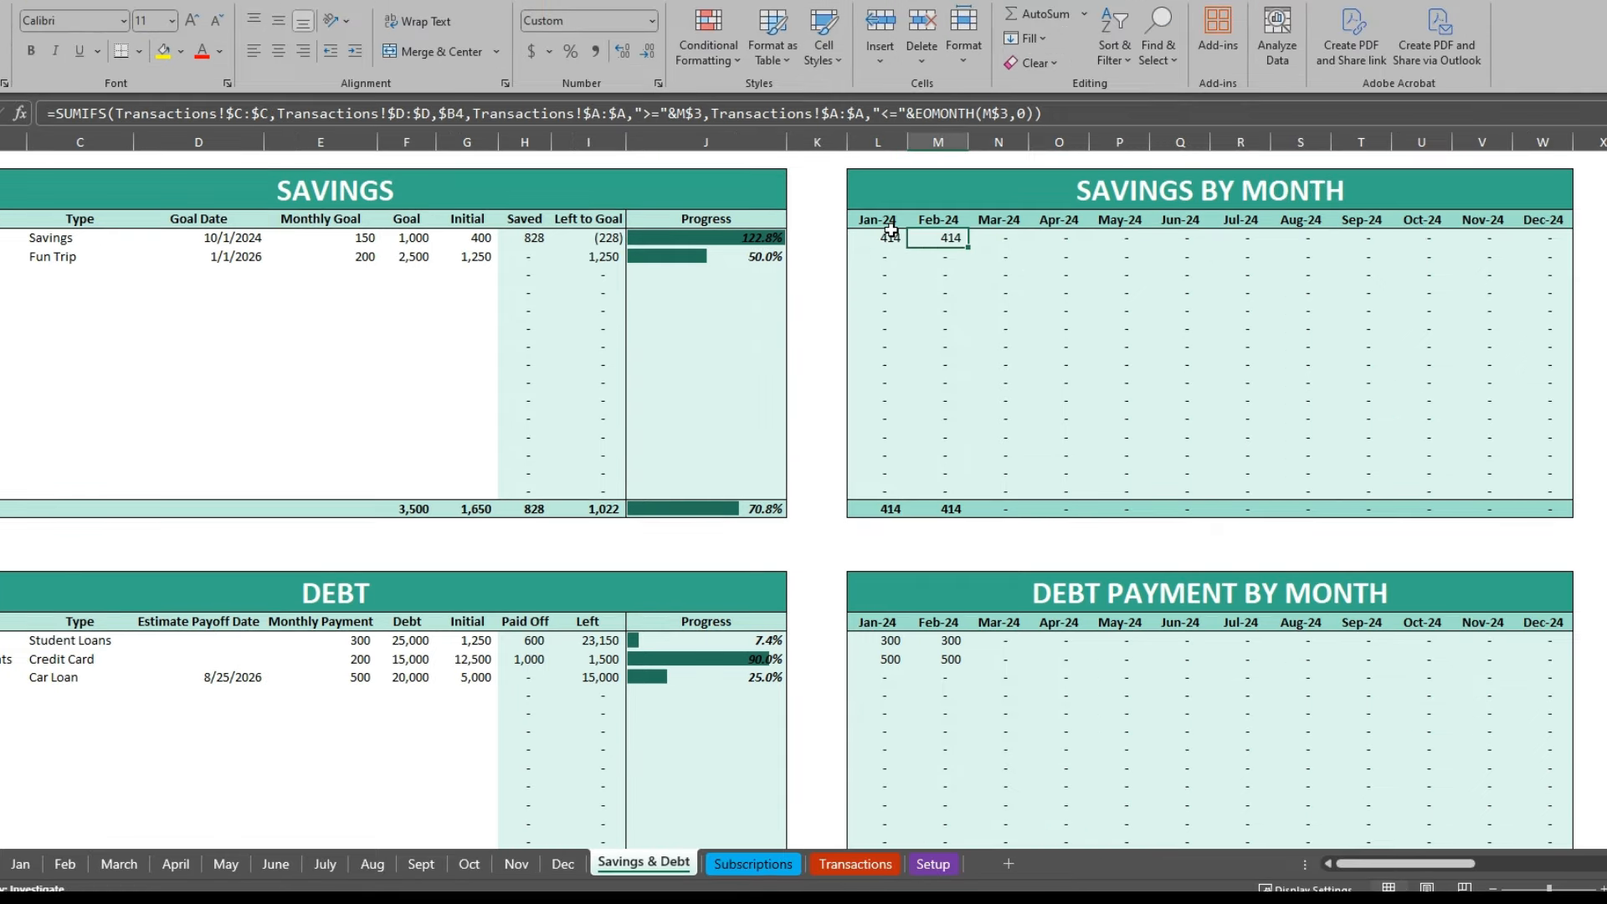
click(946, 640)
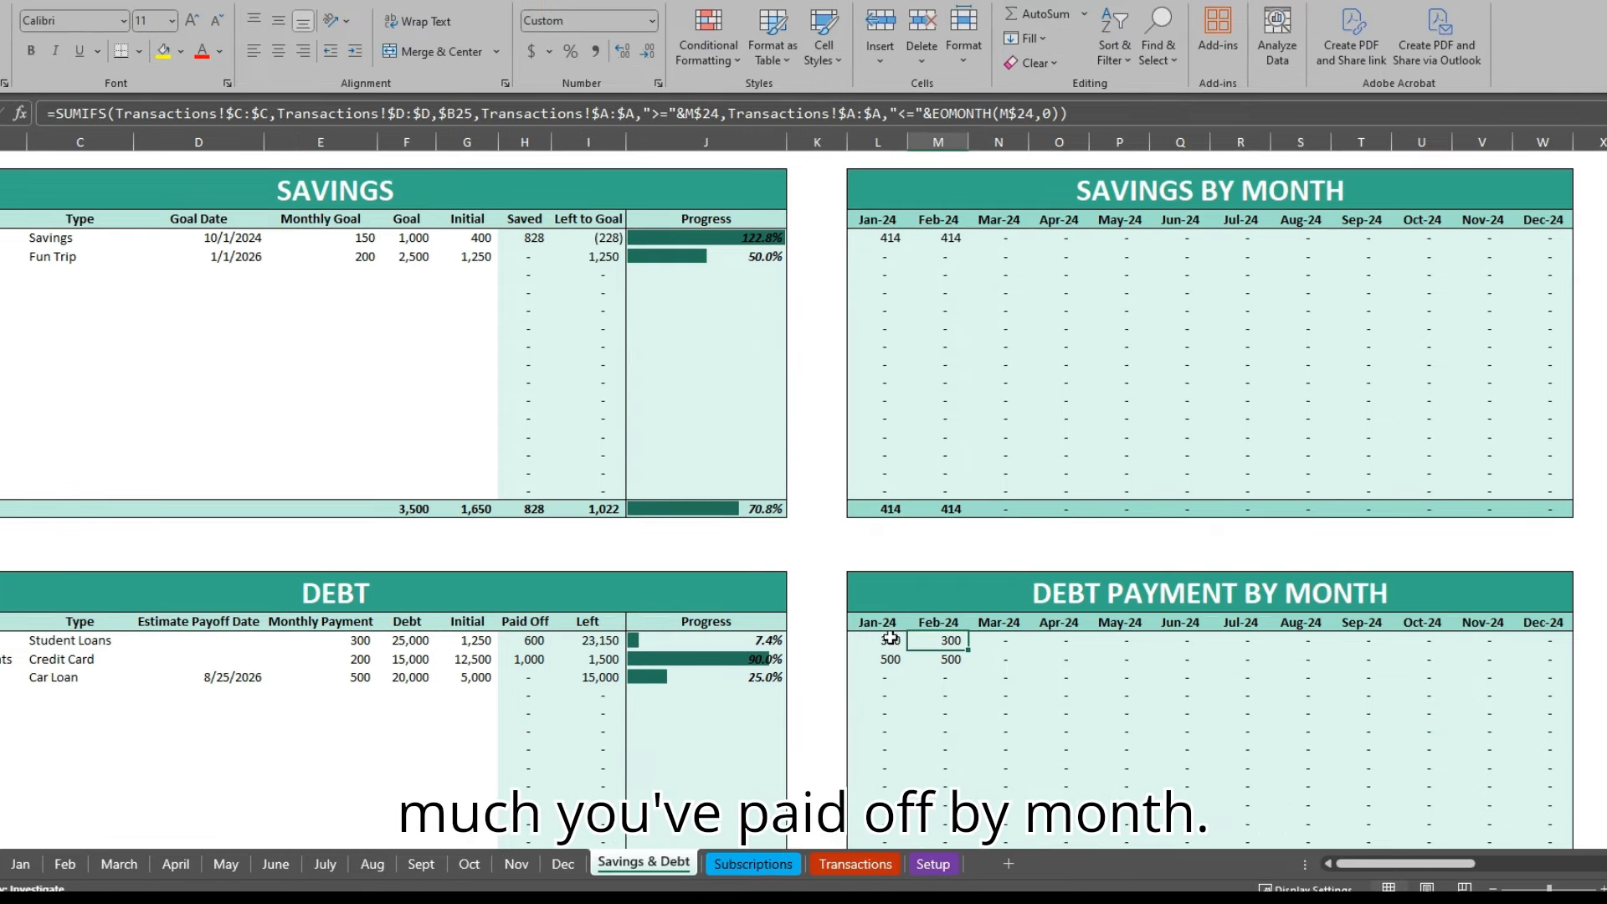
click(890, 639)
click(890, 657)
click(936, 658)
click(933, 642)
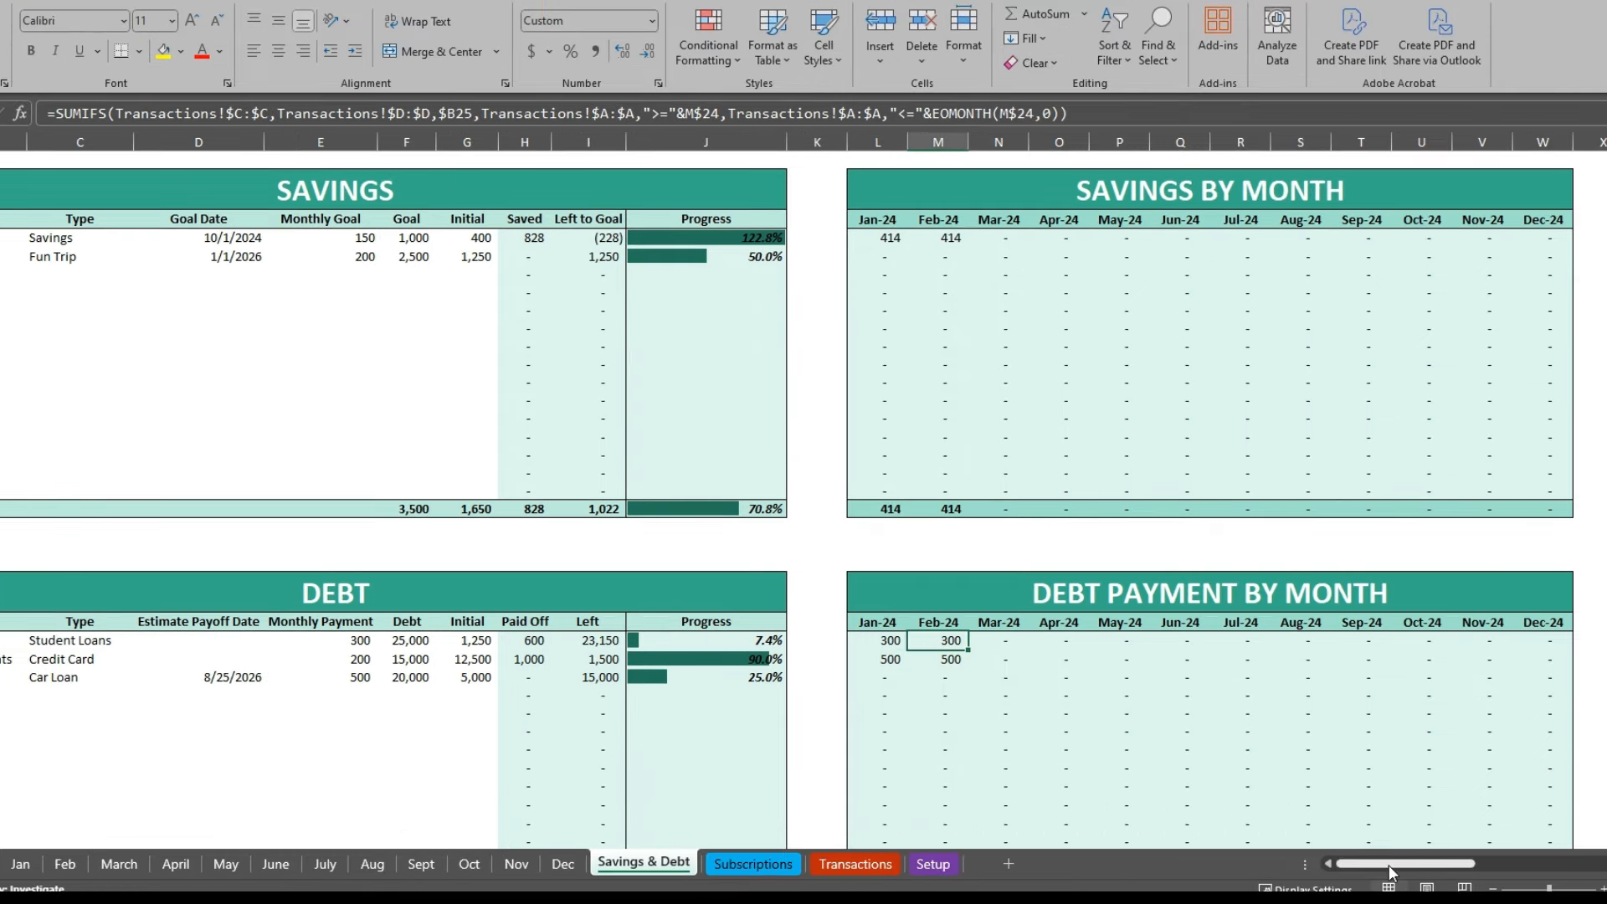
drag(1389, 866, 1451, 866)
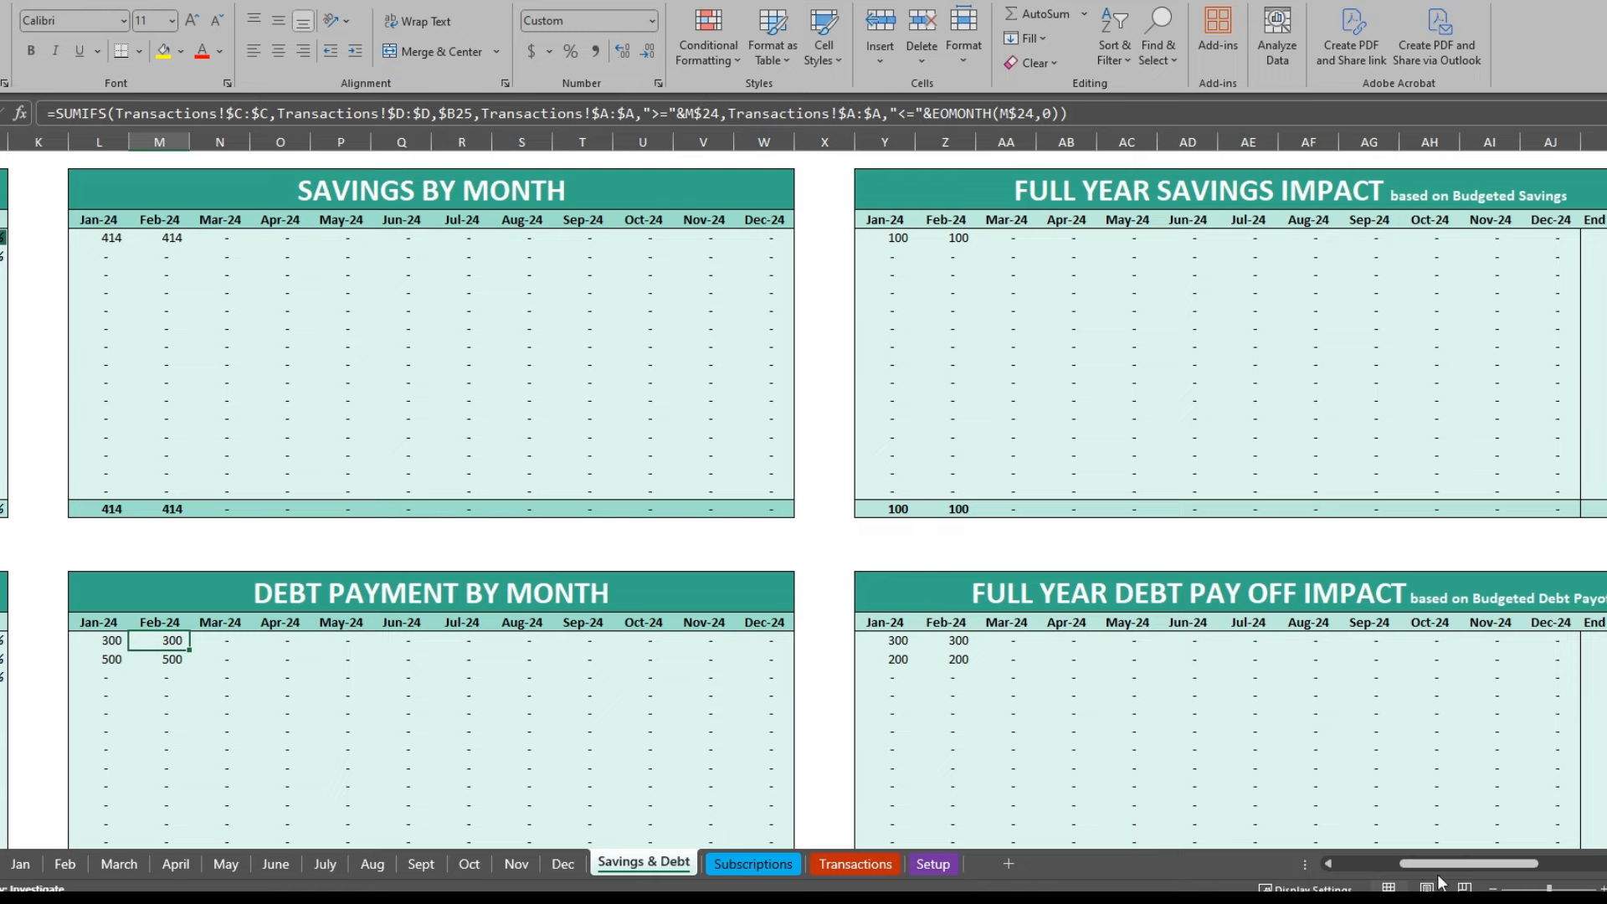
drag(1442, 866, 1465, 866)
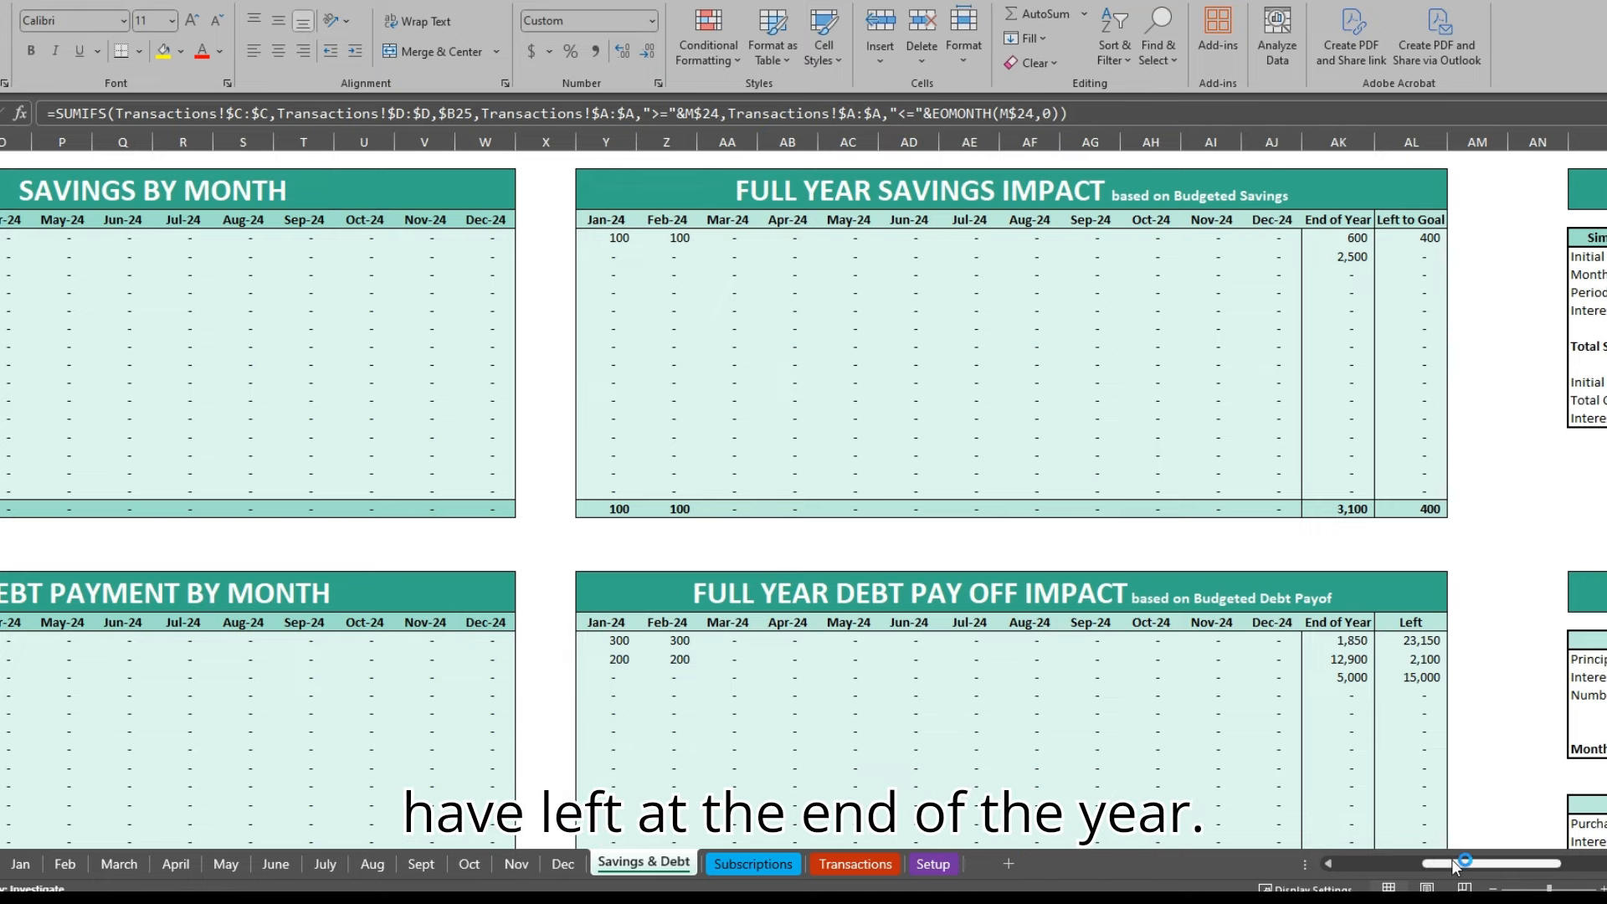
Step: In the Simple Savings & Interest Calculator, set the initial deposit to 1,000 and the monthly contributions to 50
drag(1451, 863, 1509, 864)
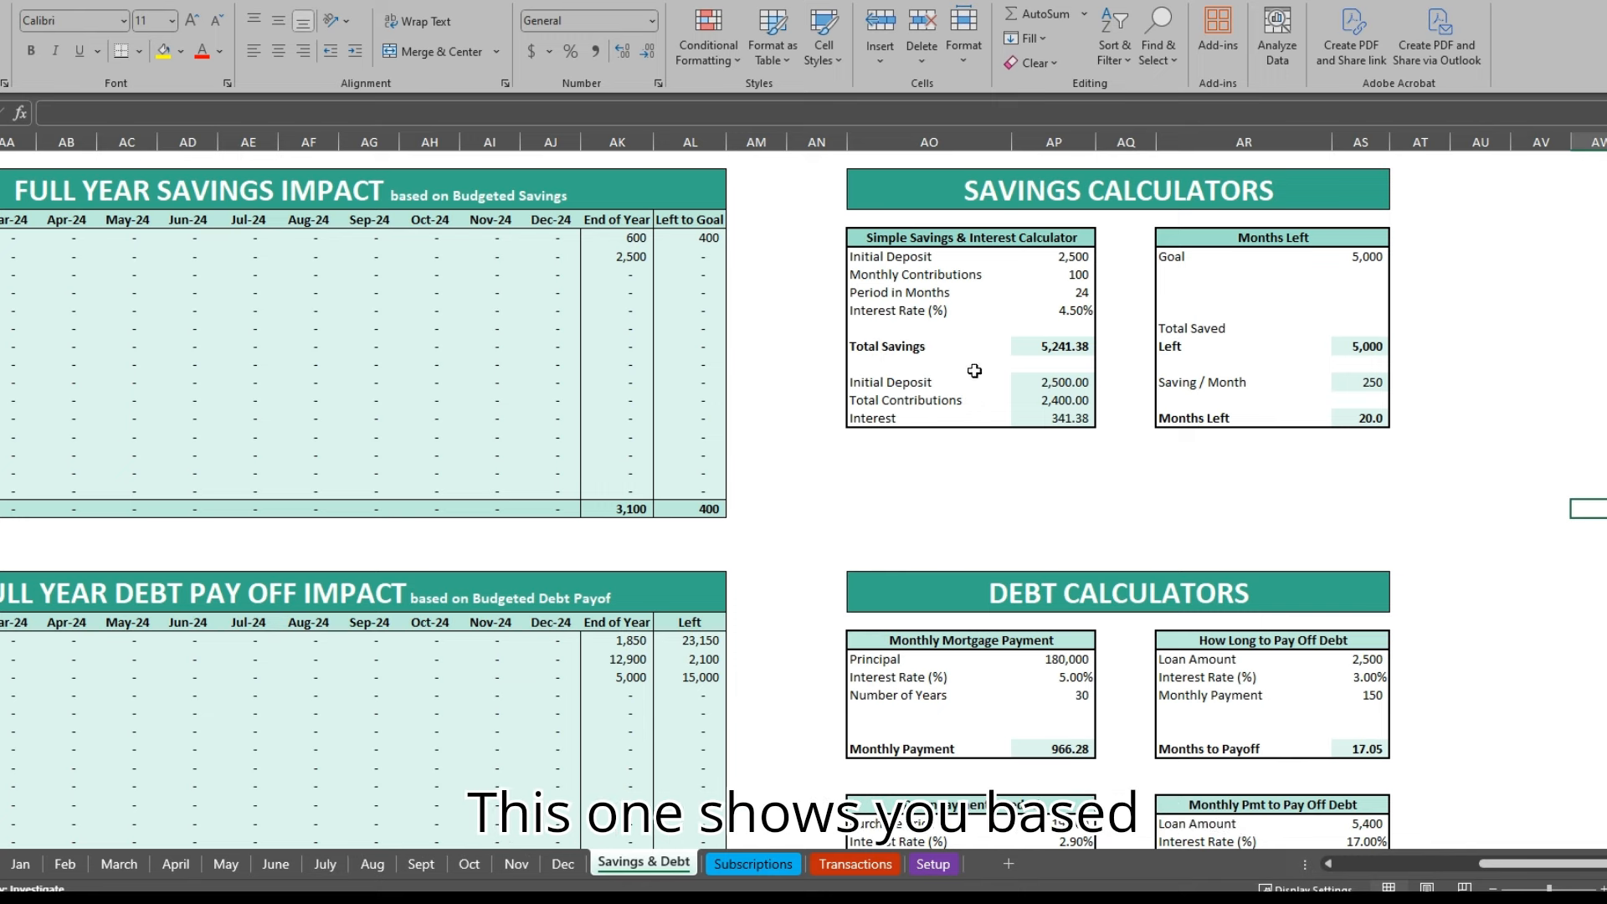
drag(910, 265, 906, 312)
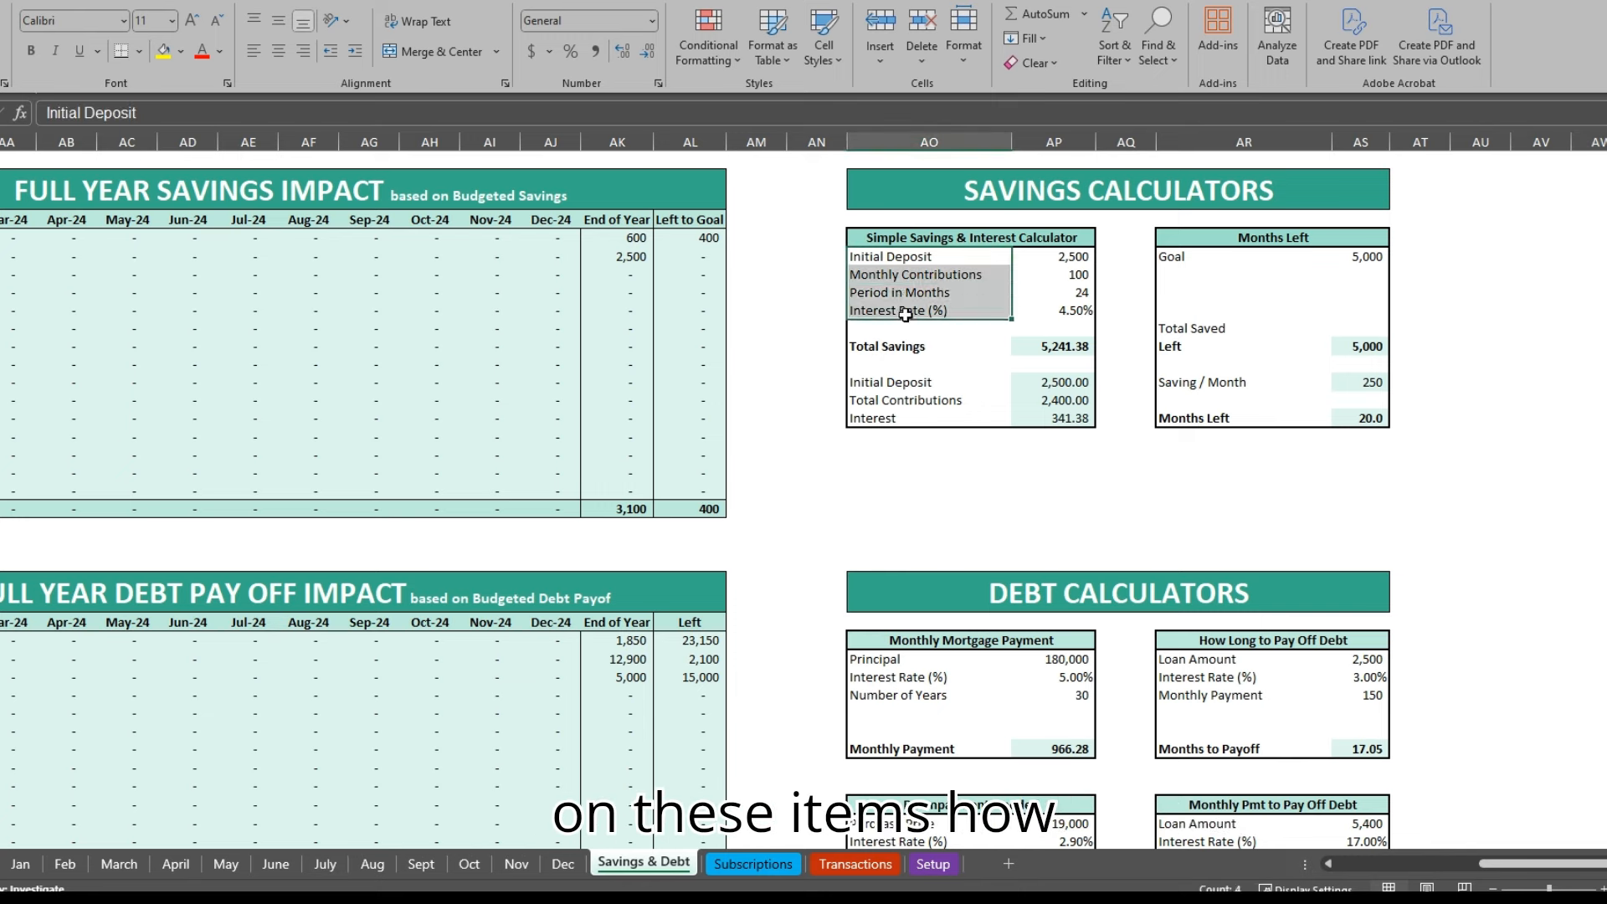
click(1062, 350)
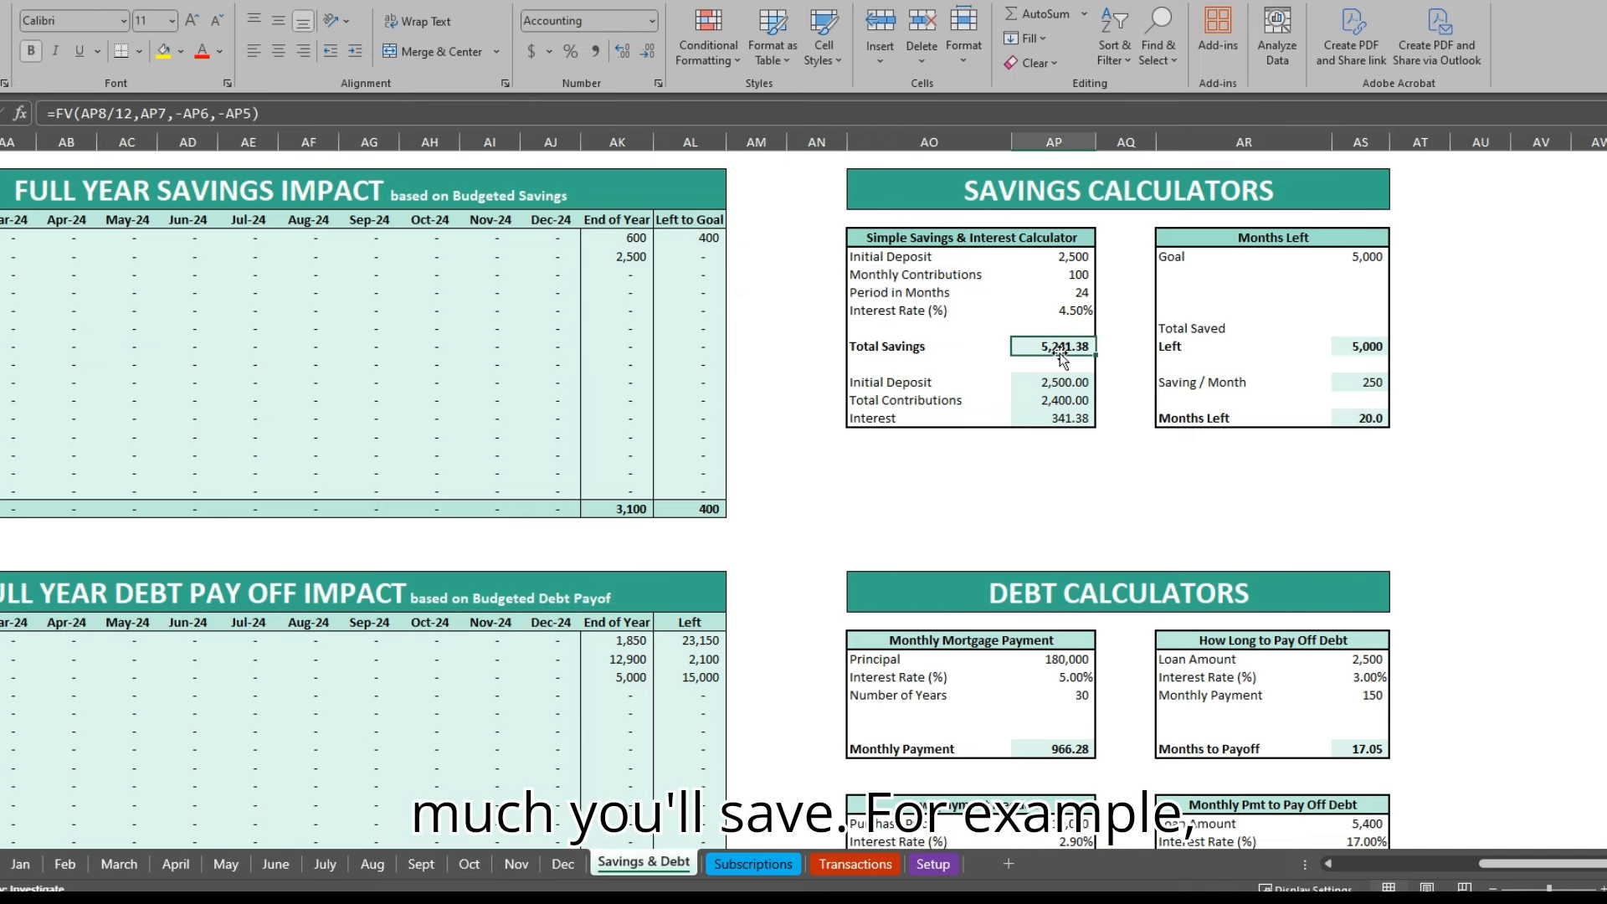
click(1065, 258)
text(1,000)
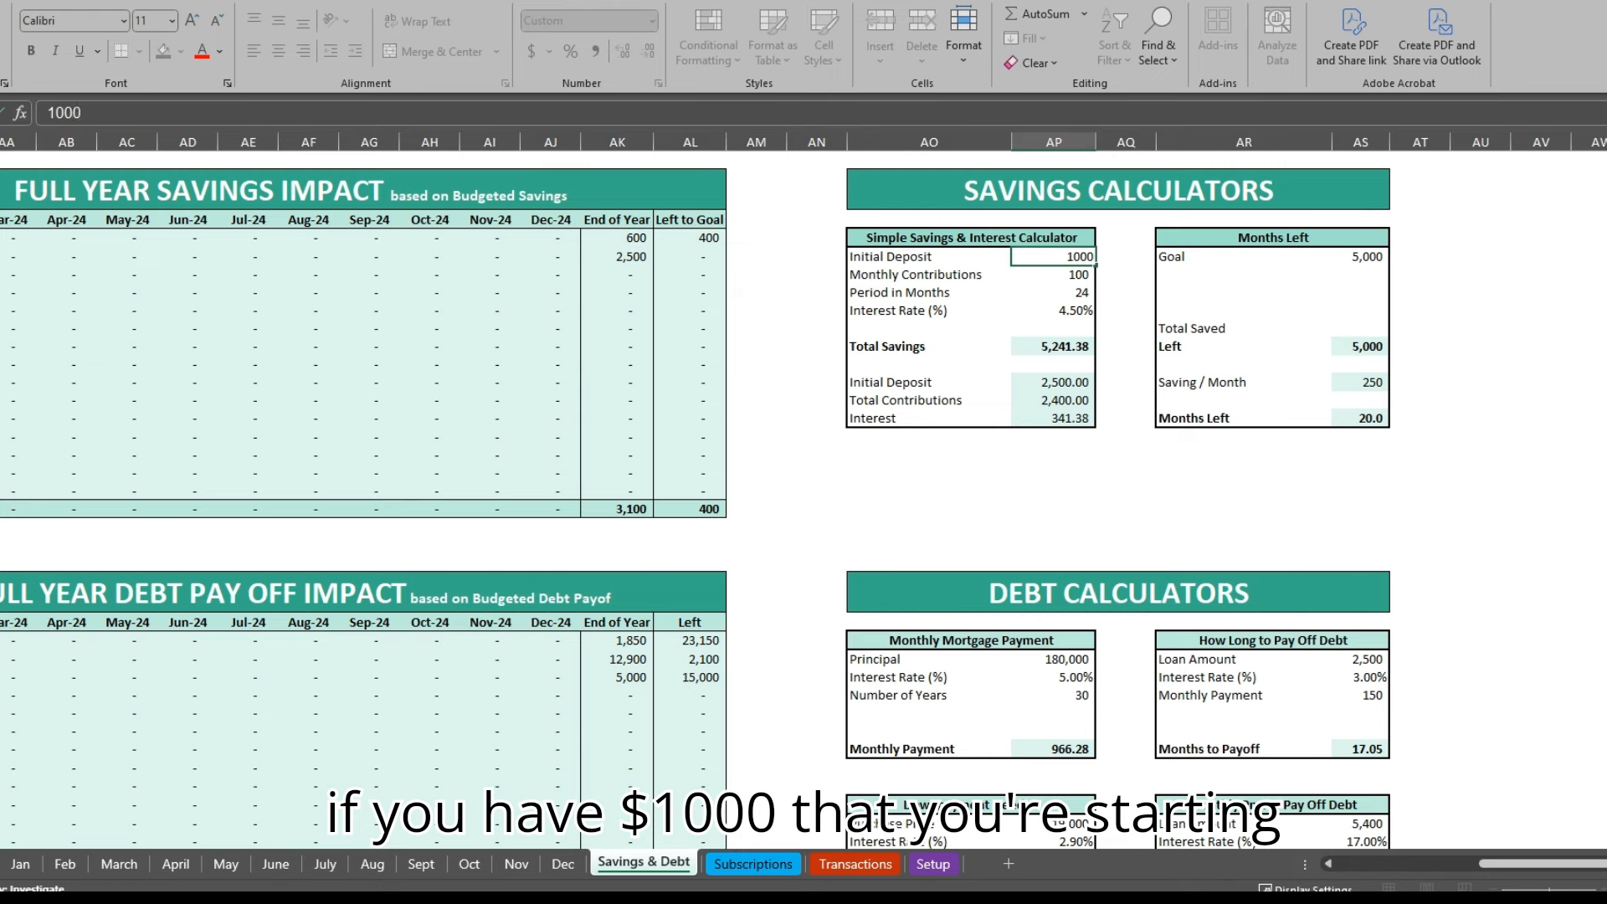
key(Return)
text(50)
key(Return)
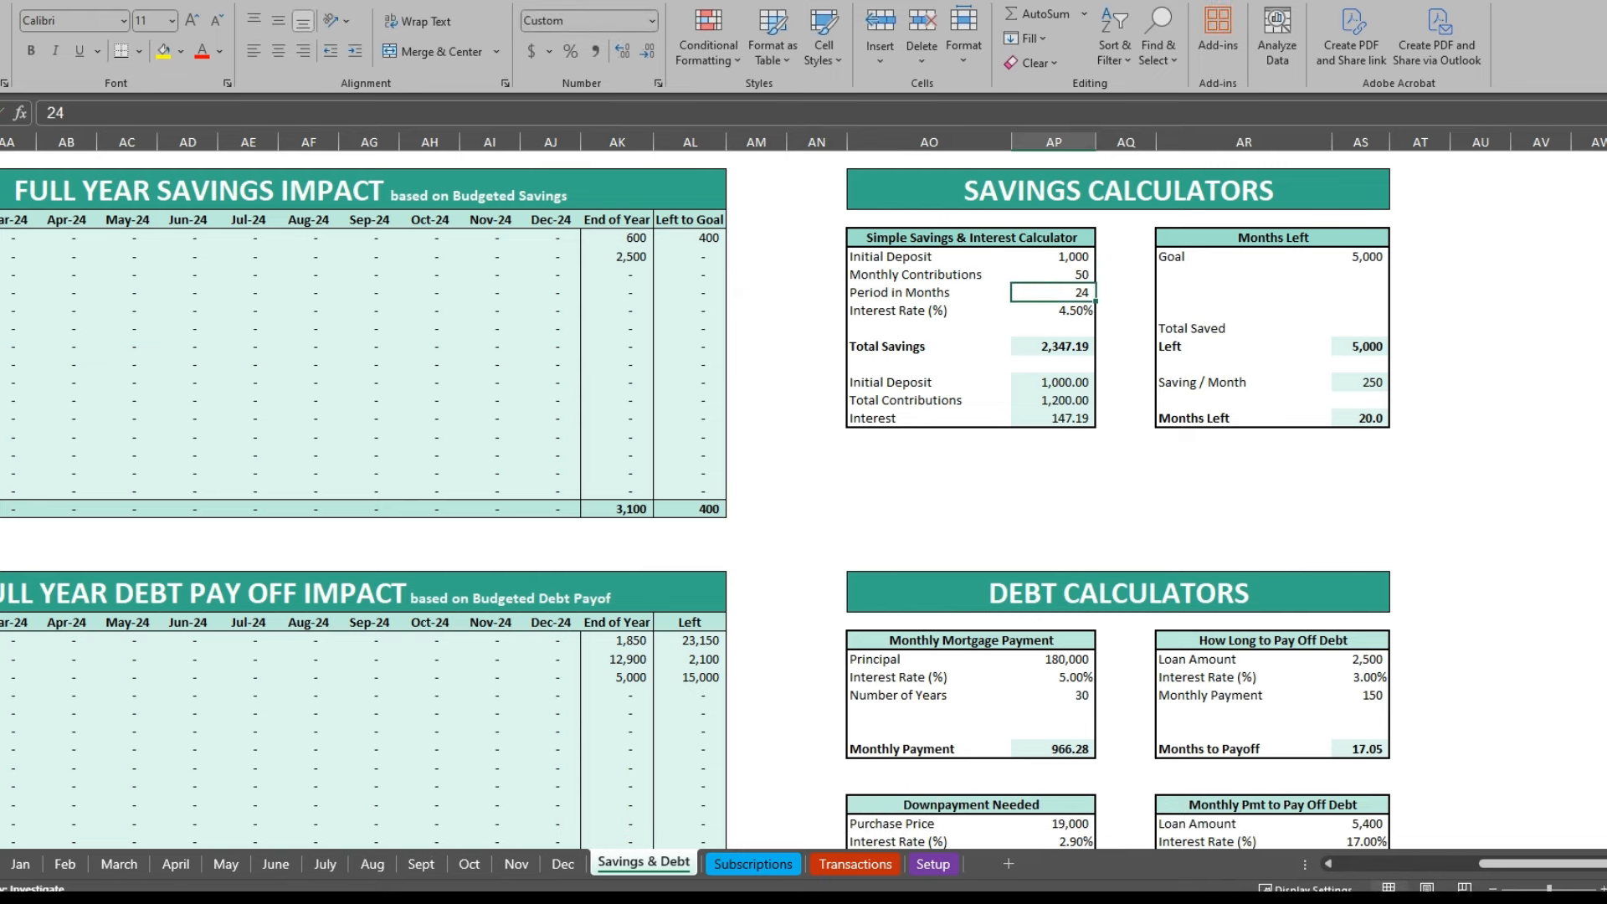
Step: In the Simple Savings & Interest Calculator, set the period to 12 months and the interest rate to 2%
text(12)
key(Return)
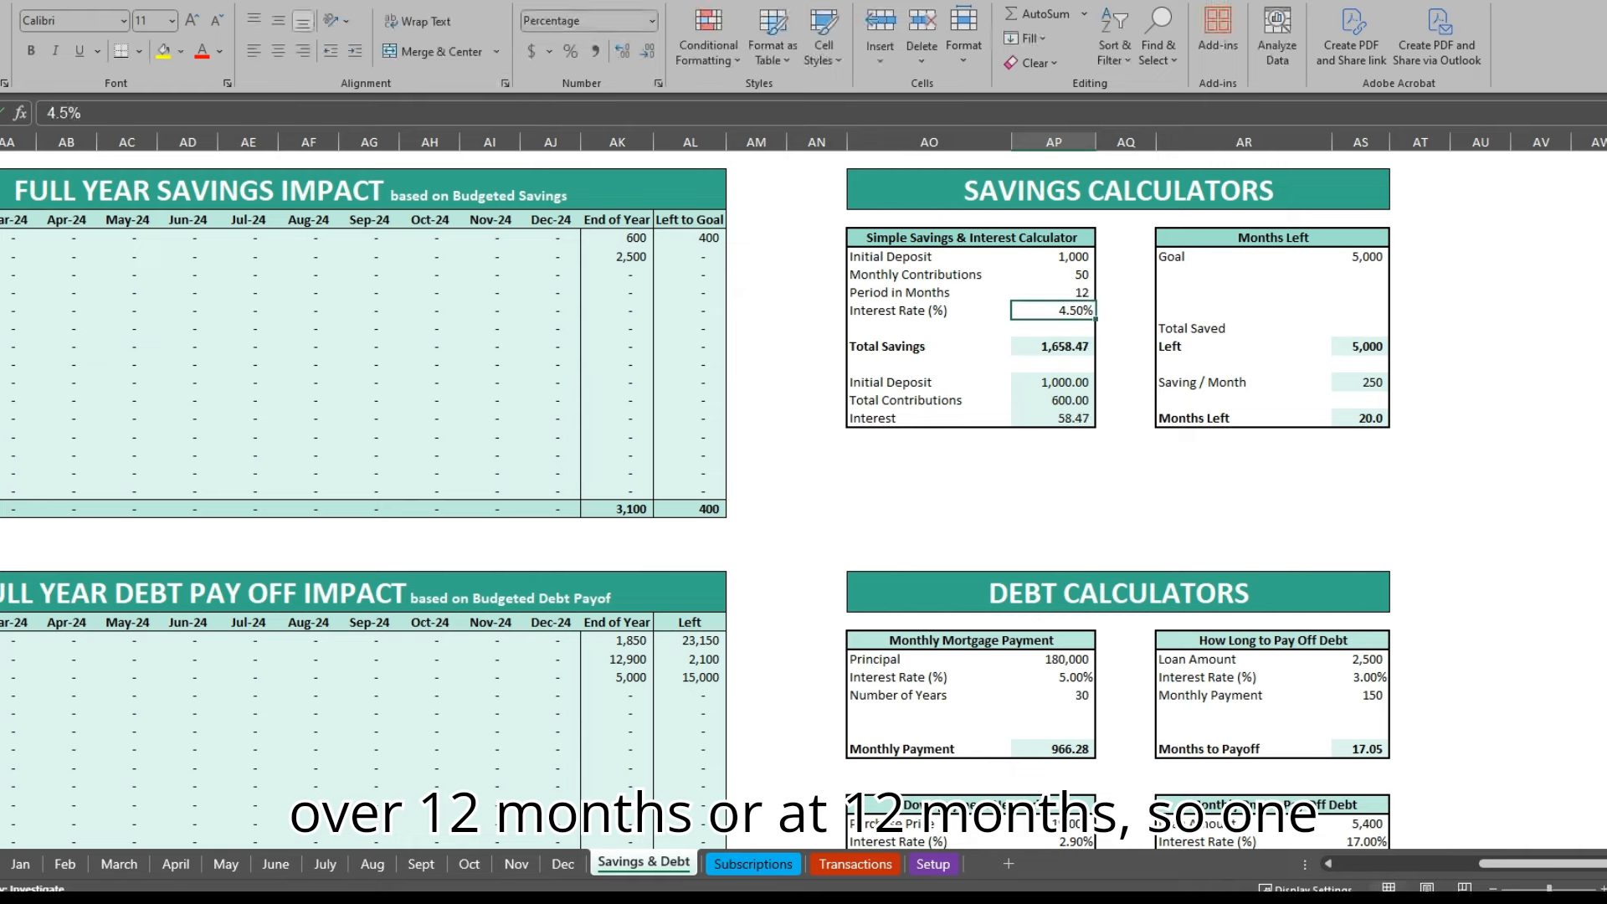
text(2)
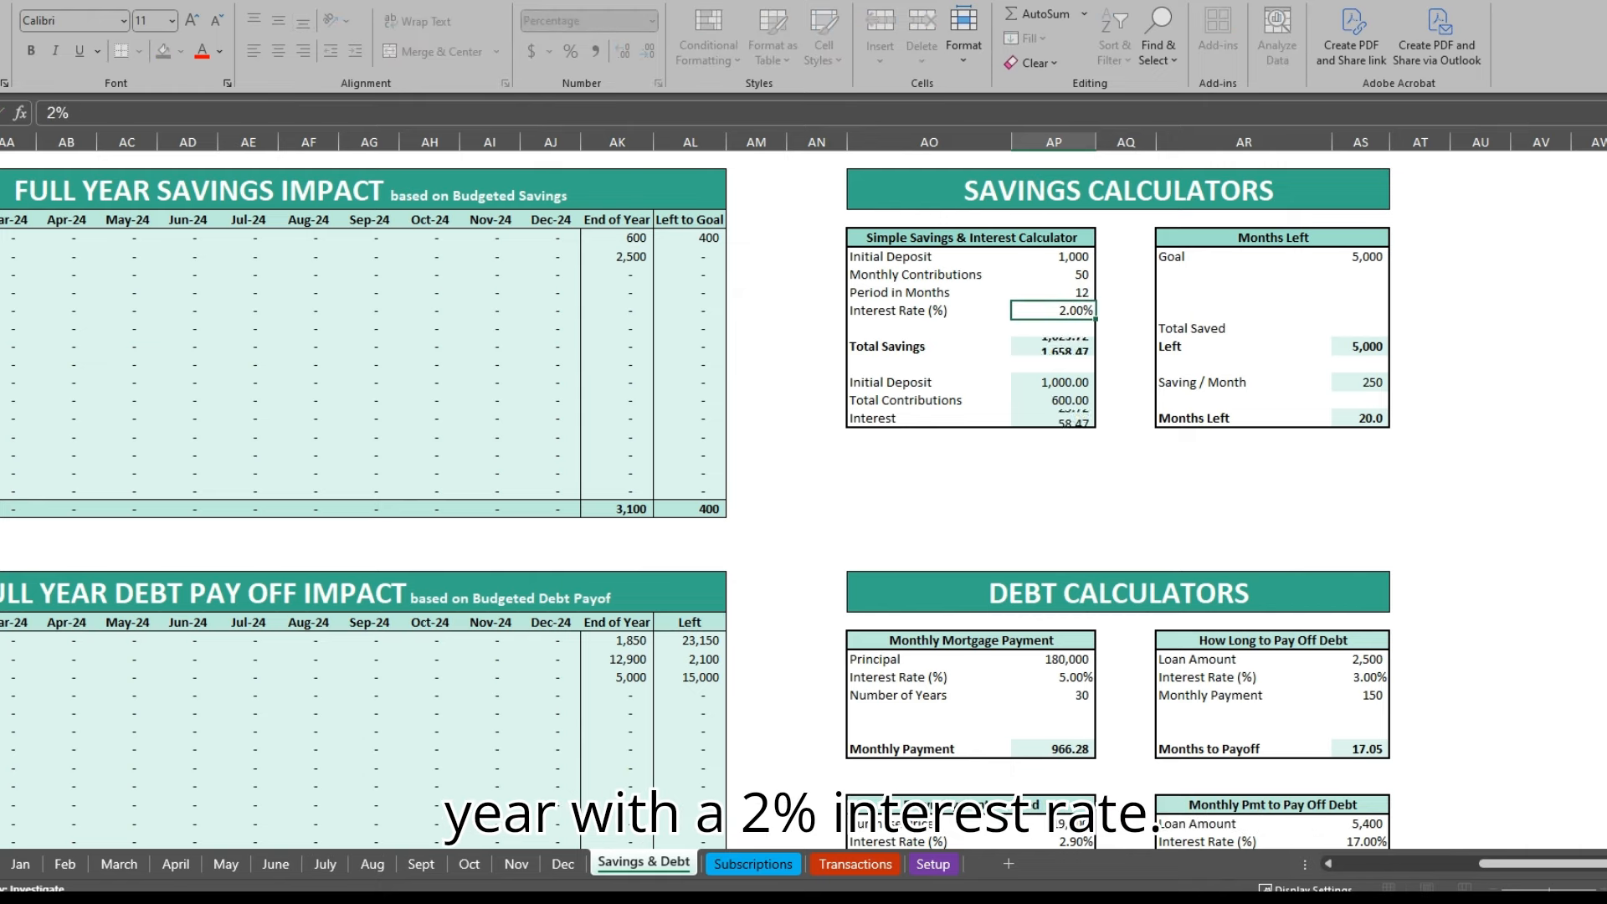
key(Return)
Step: Check the initial deposit, total contributions and interest breakdown in the Simple Savings & Interest Calculator
key(Down)
key(Down)
key(Down)
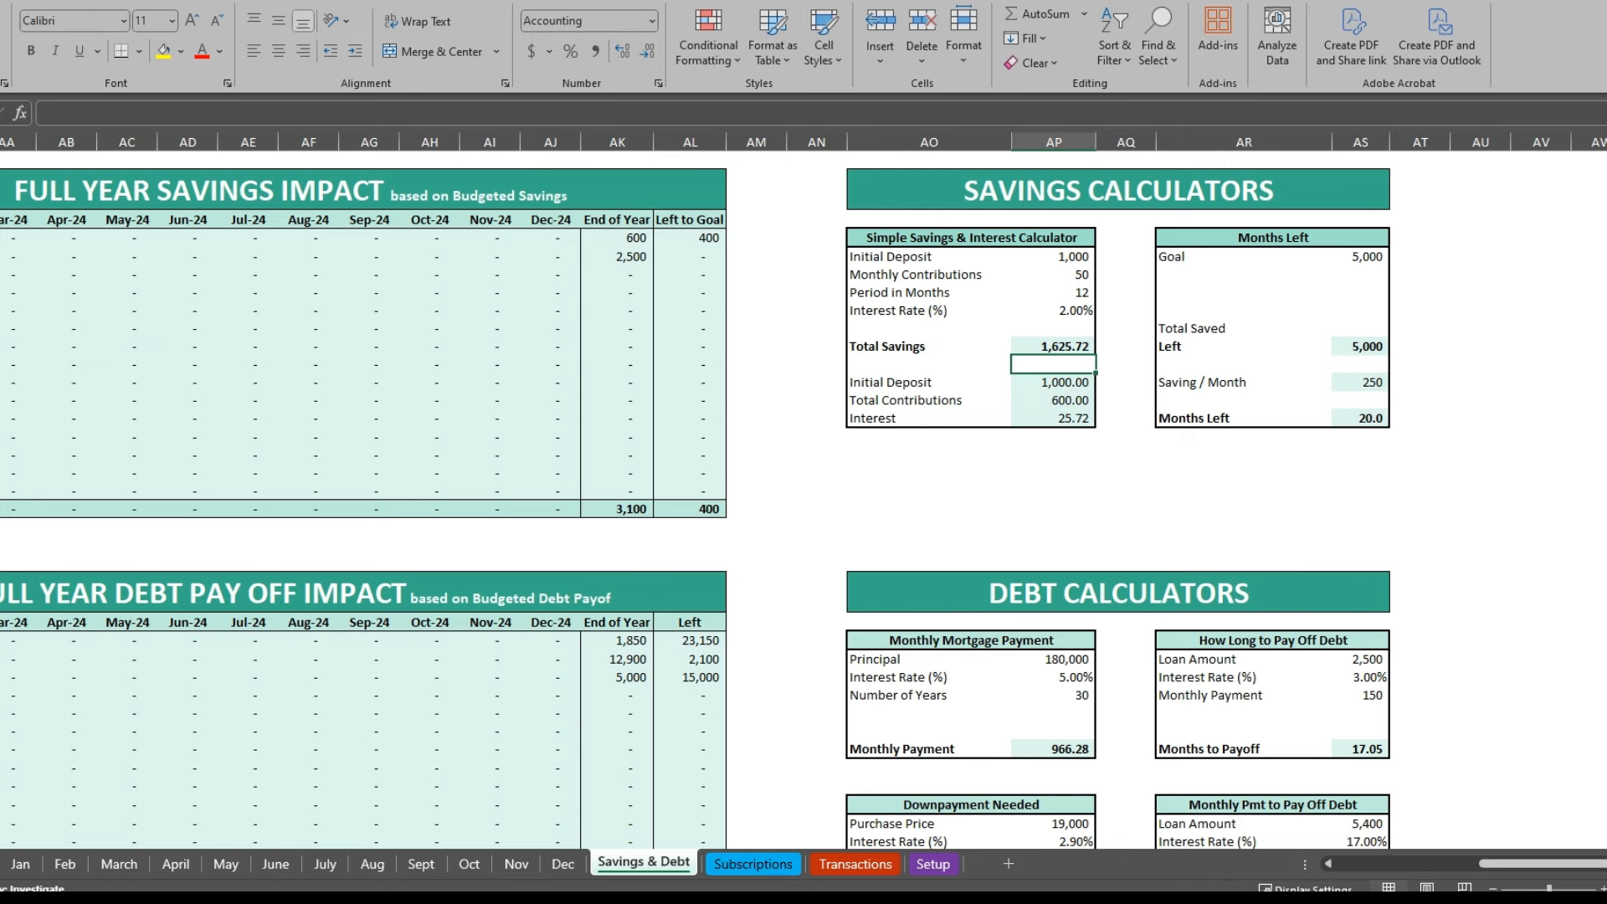
key(Down)
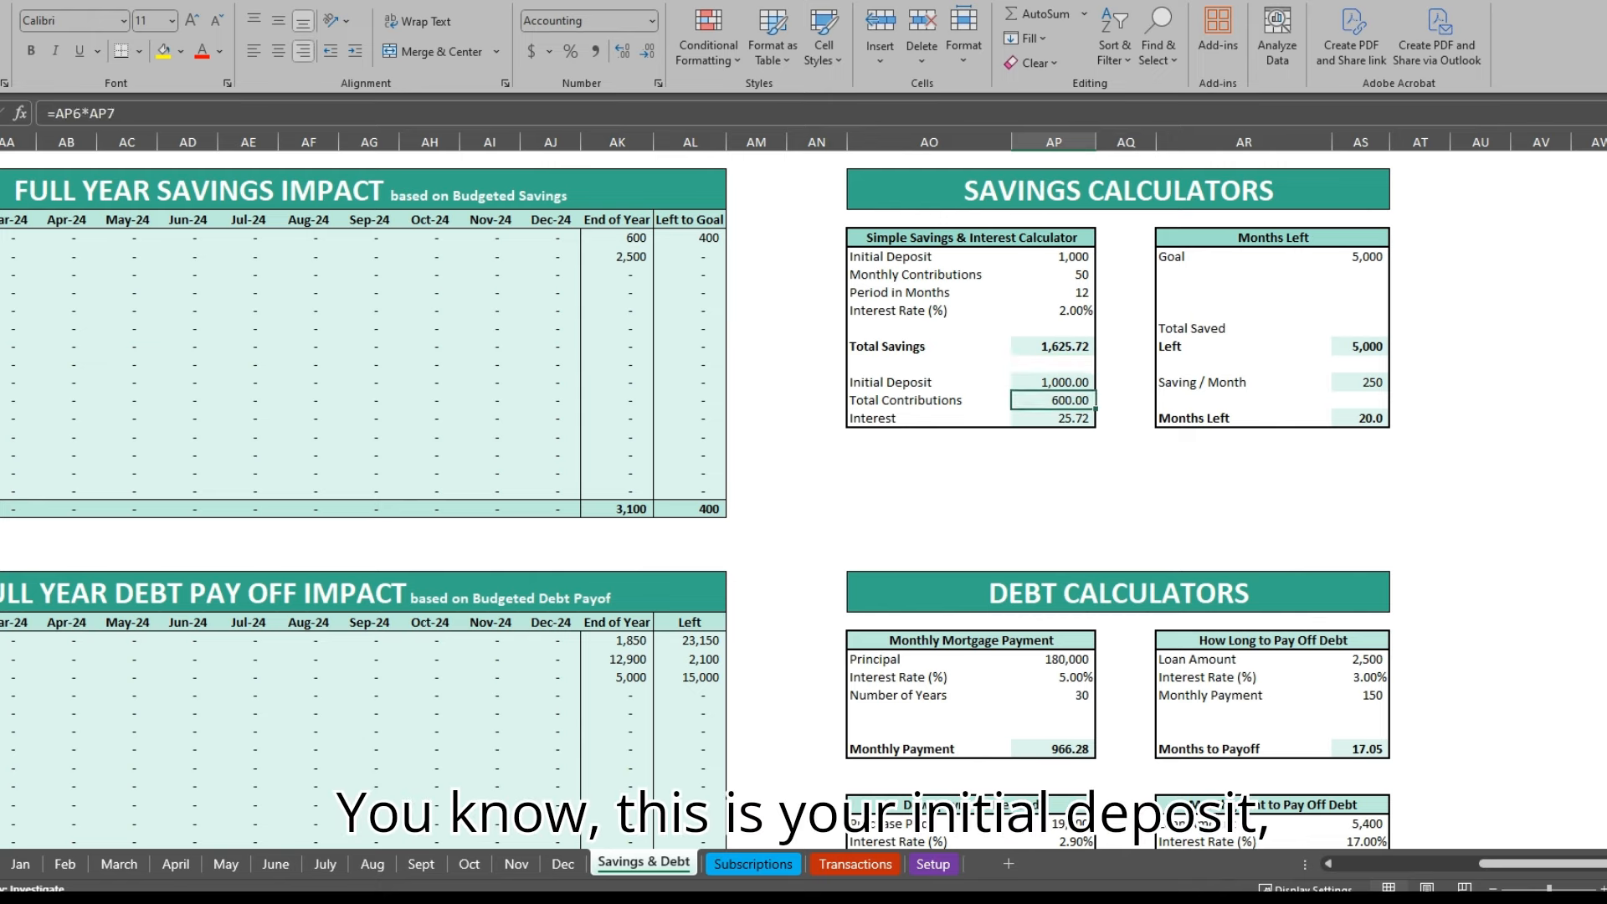
click(1063, 385)
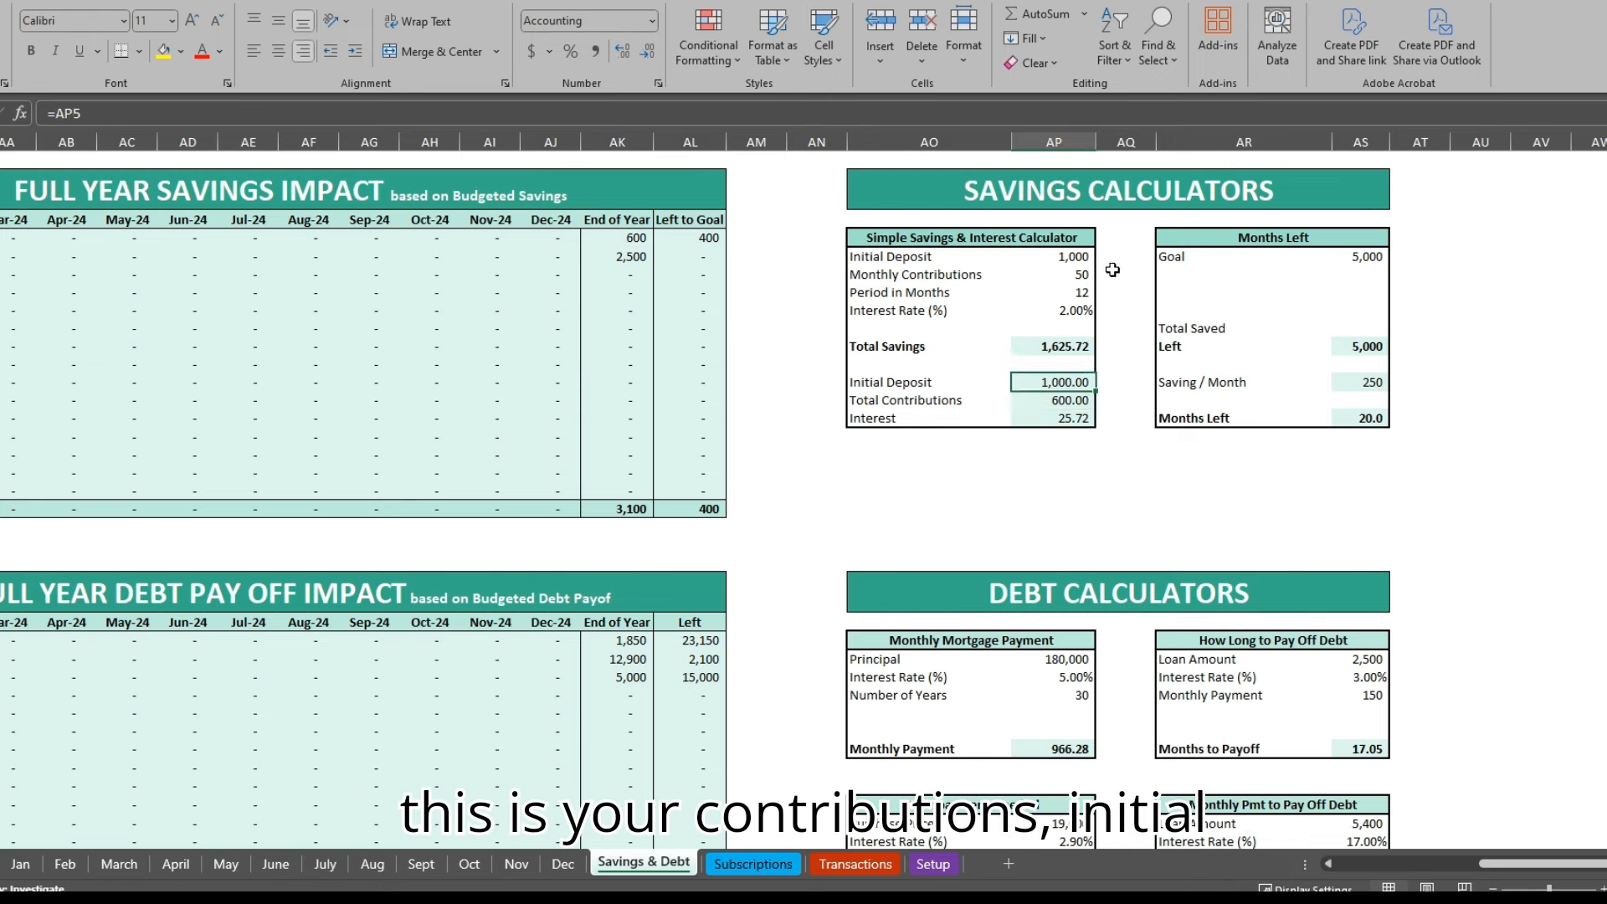
click(1110, 261)
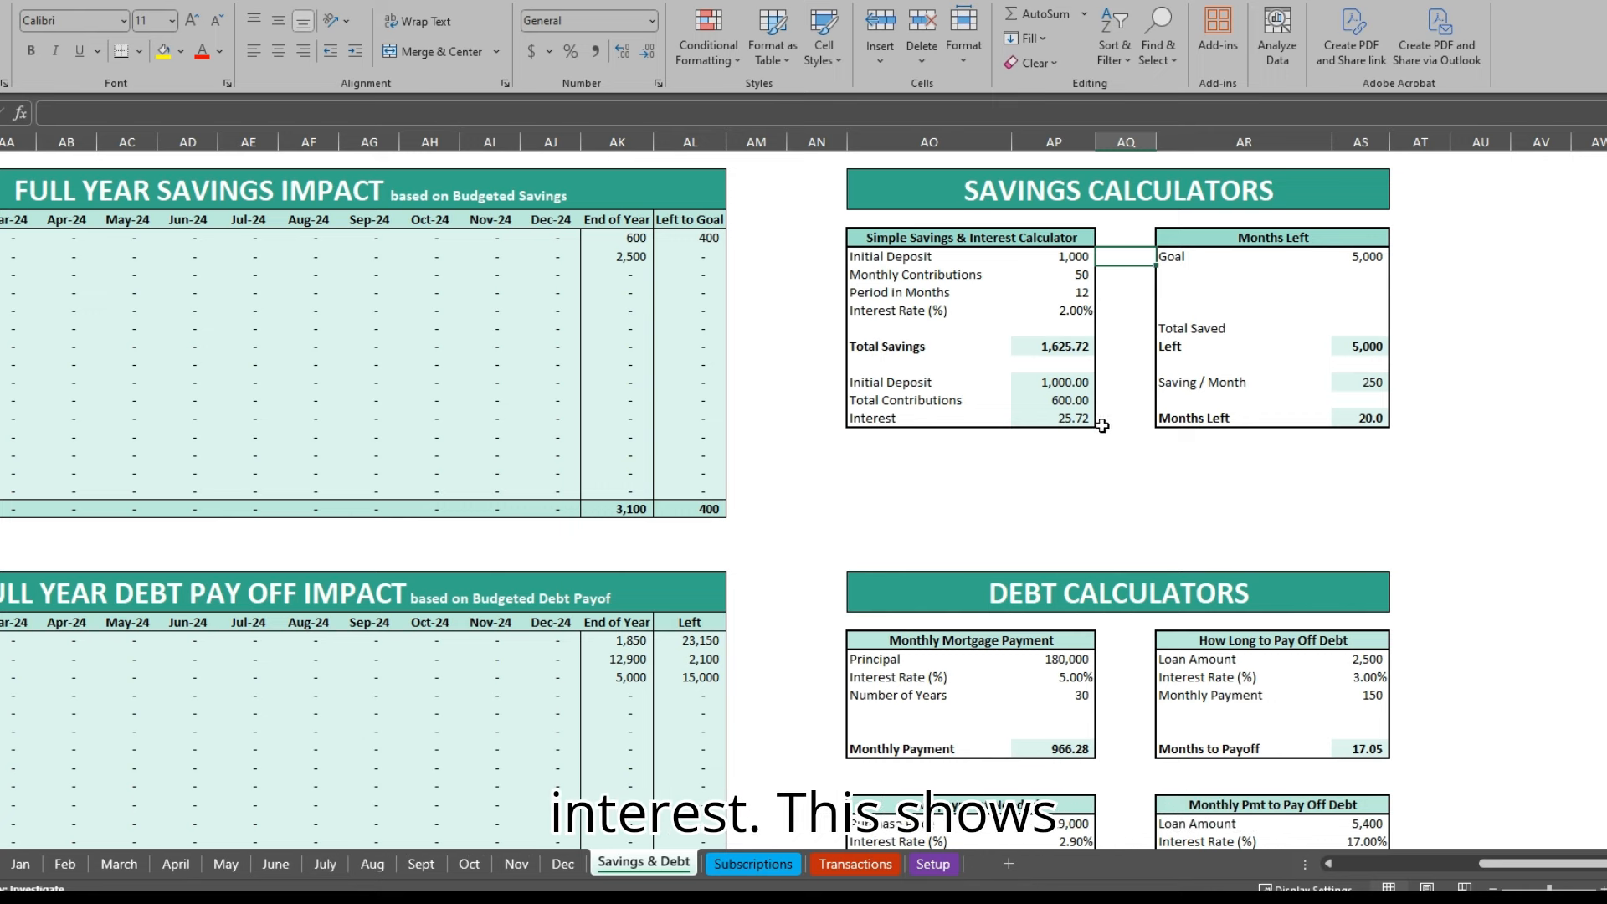
click(1354, 500)
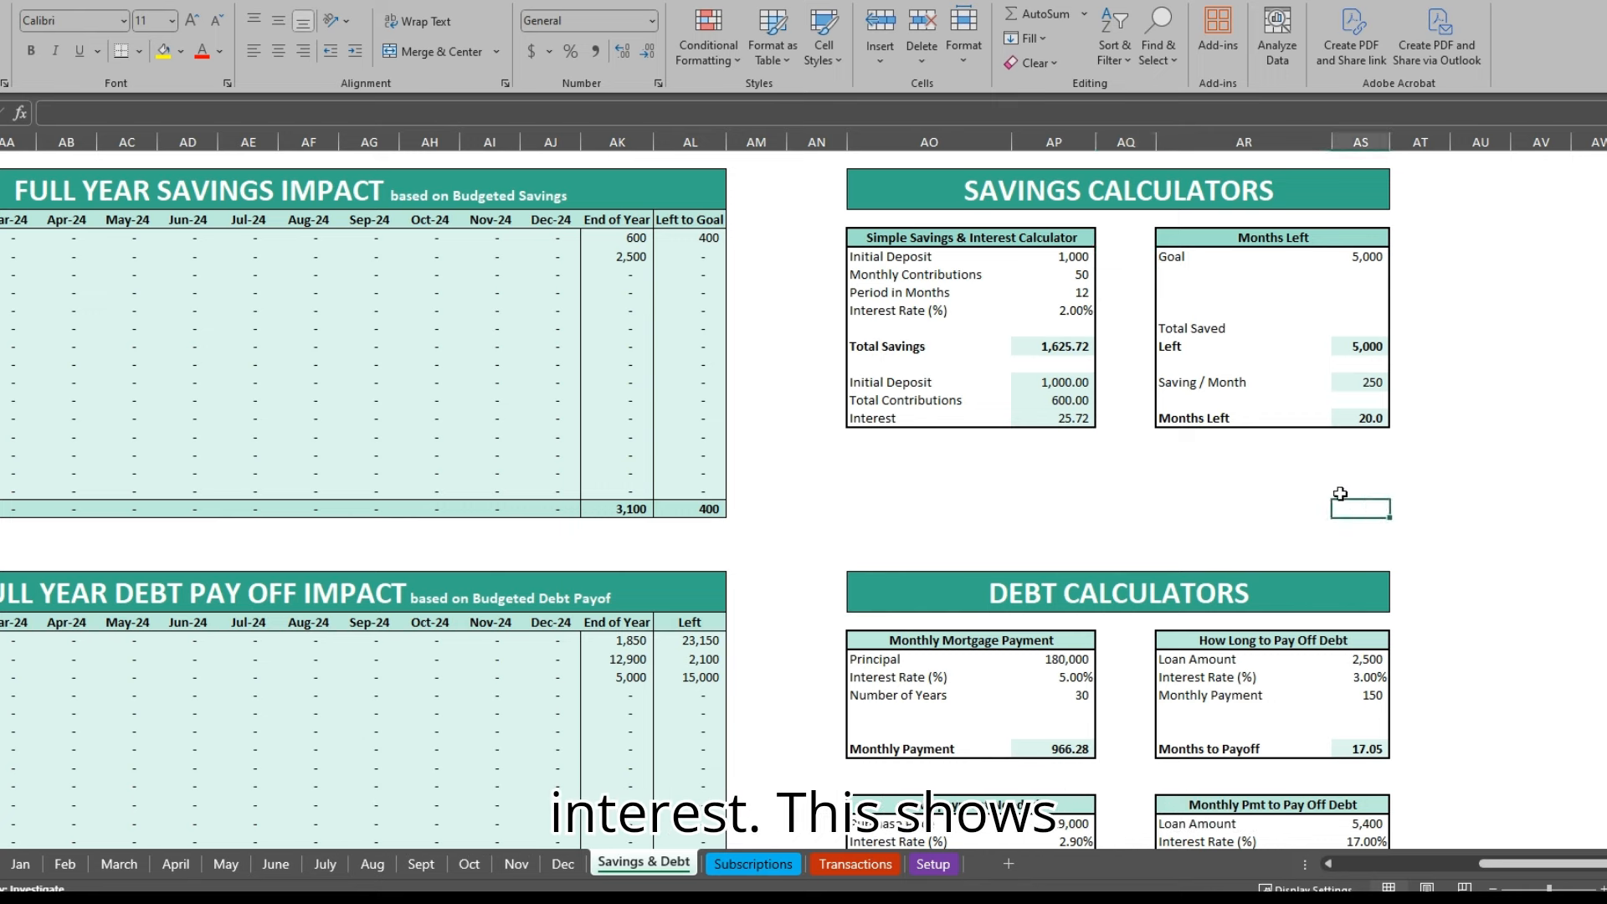
Step: In the Months Left calculator, set the goal to 2,000 and the total saved to 1,000
click(1367, 255)
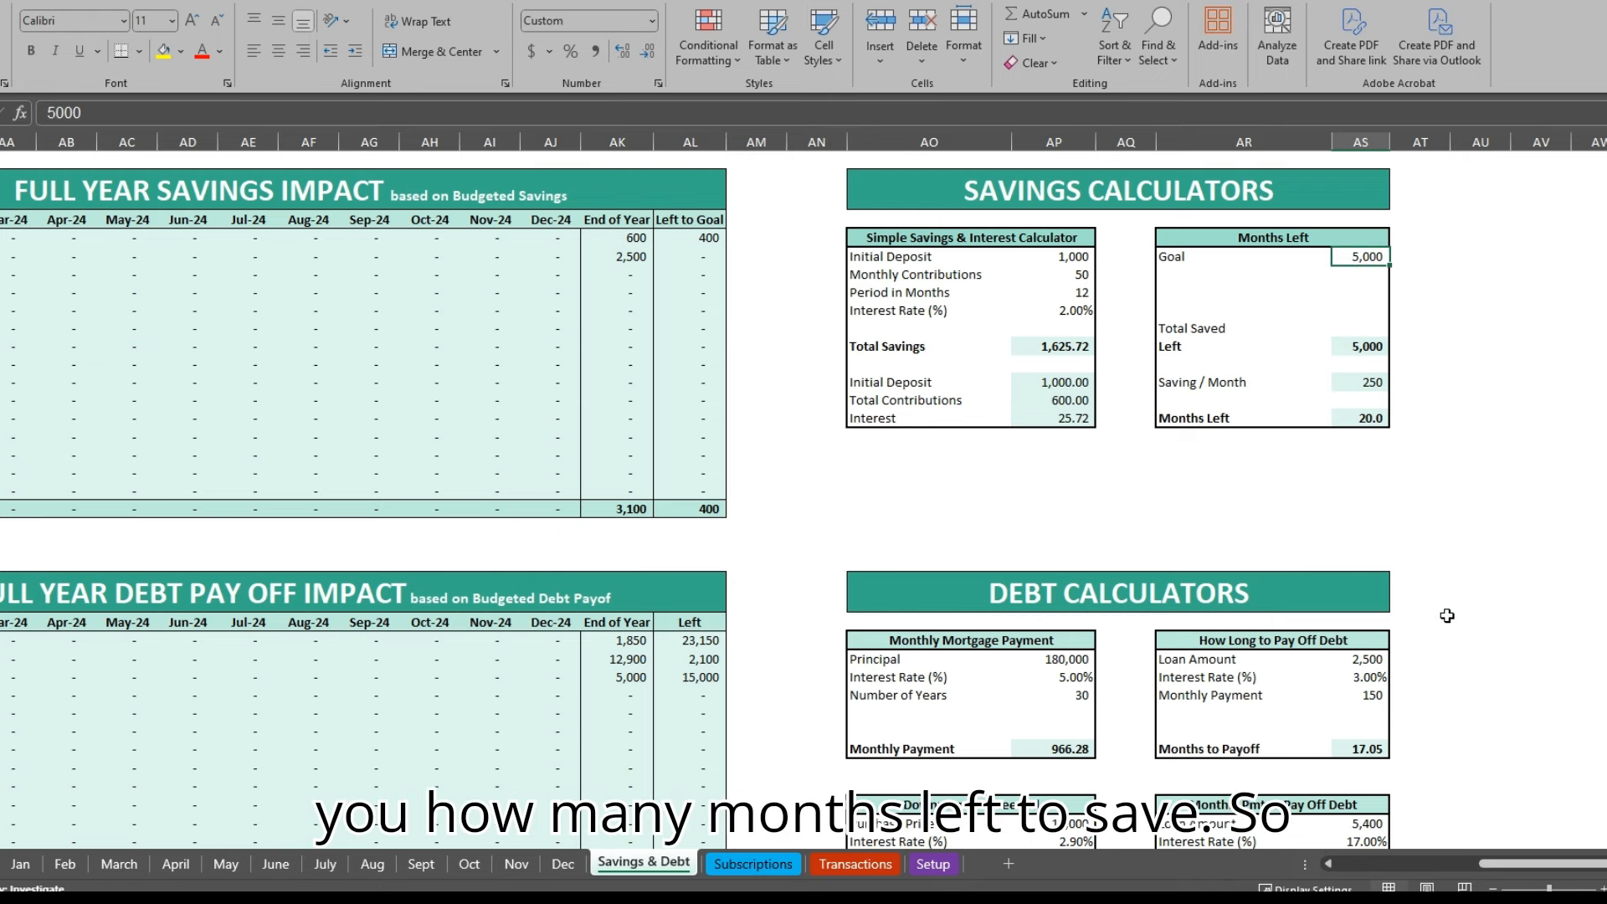
click(1367, 328)
click(1370, 254)
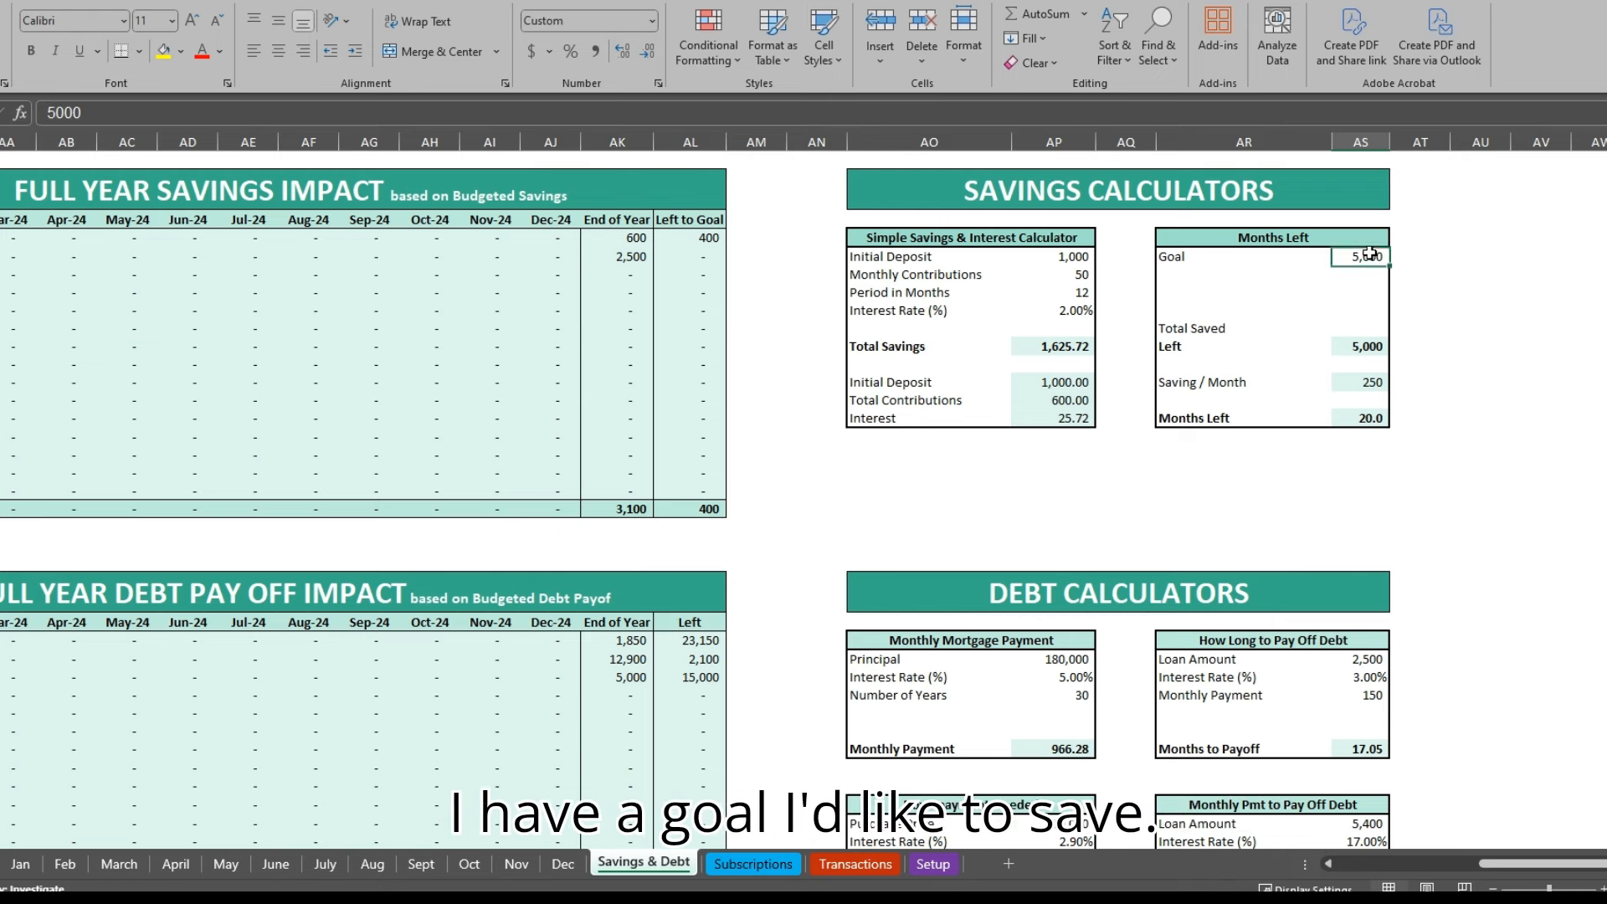
text(2000)
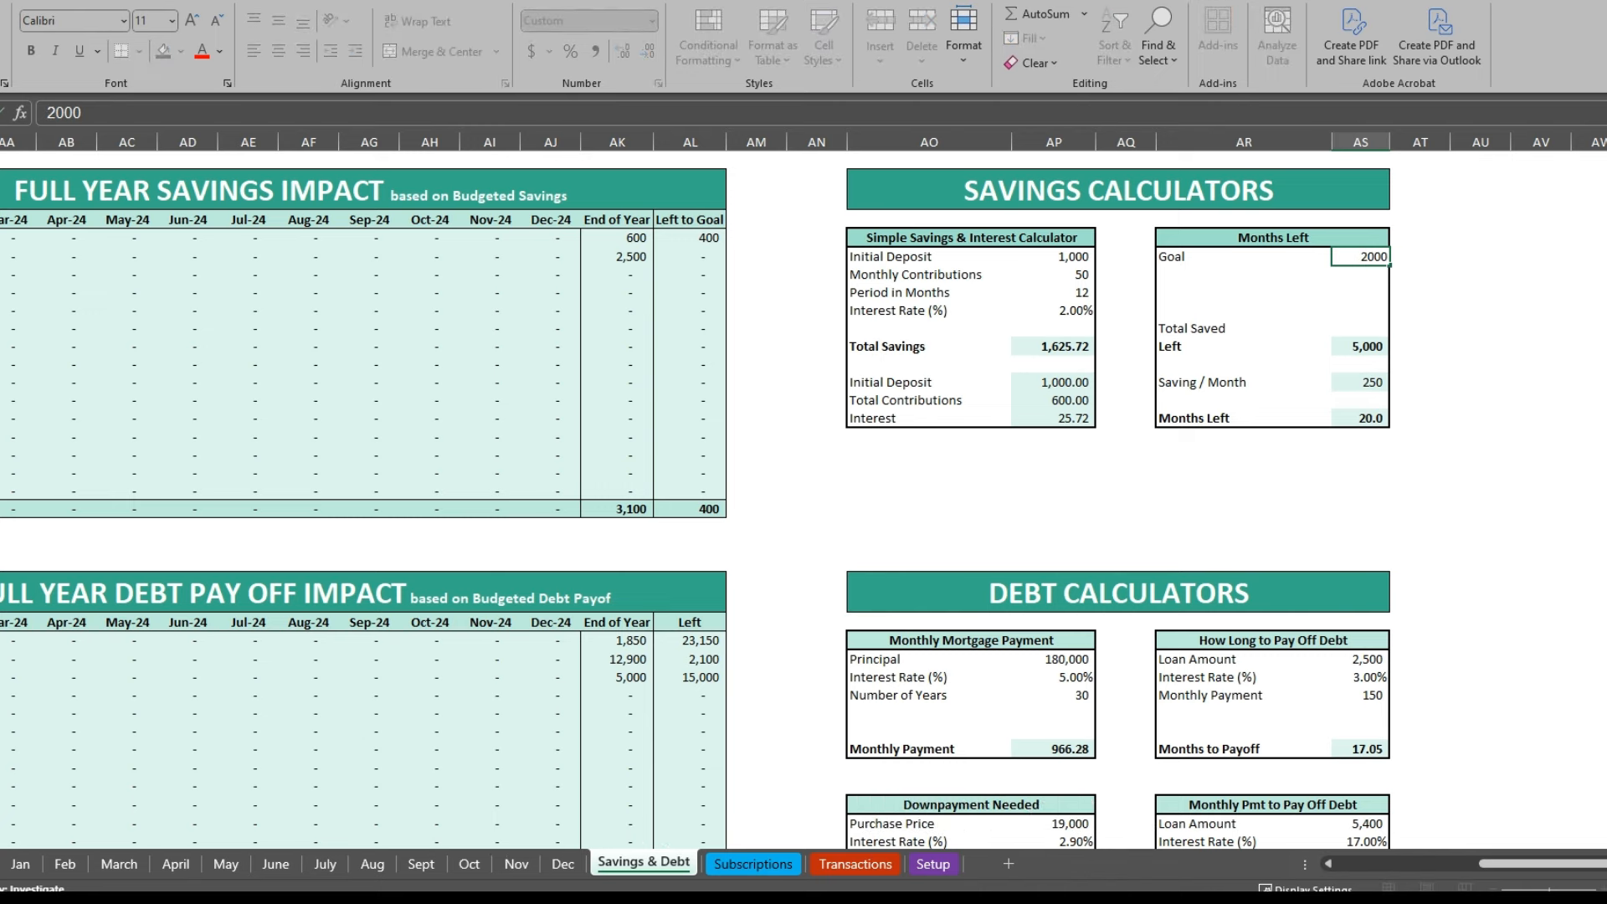
key(Return)
key(Down)
key(Down)
key(Down)
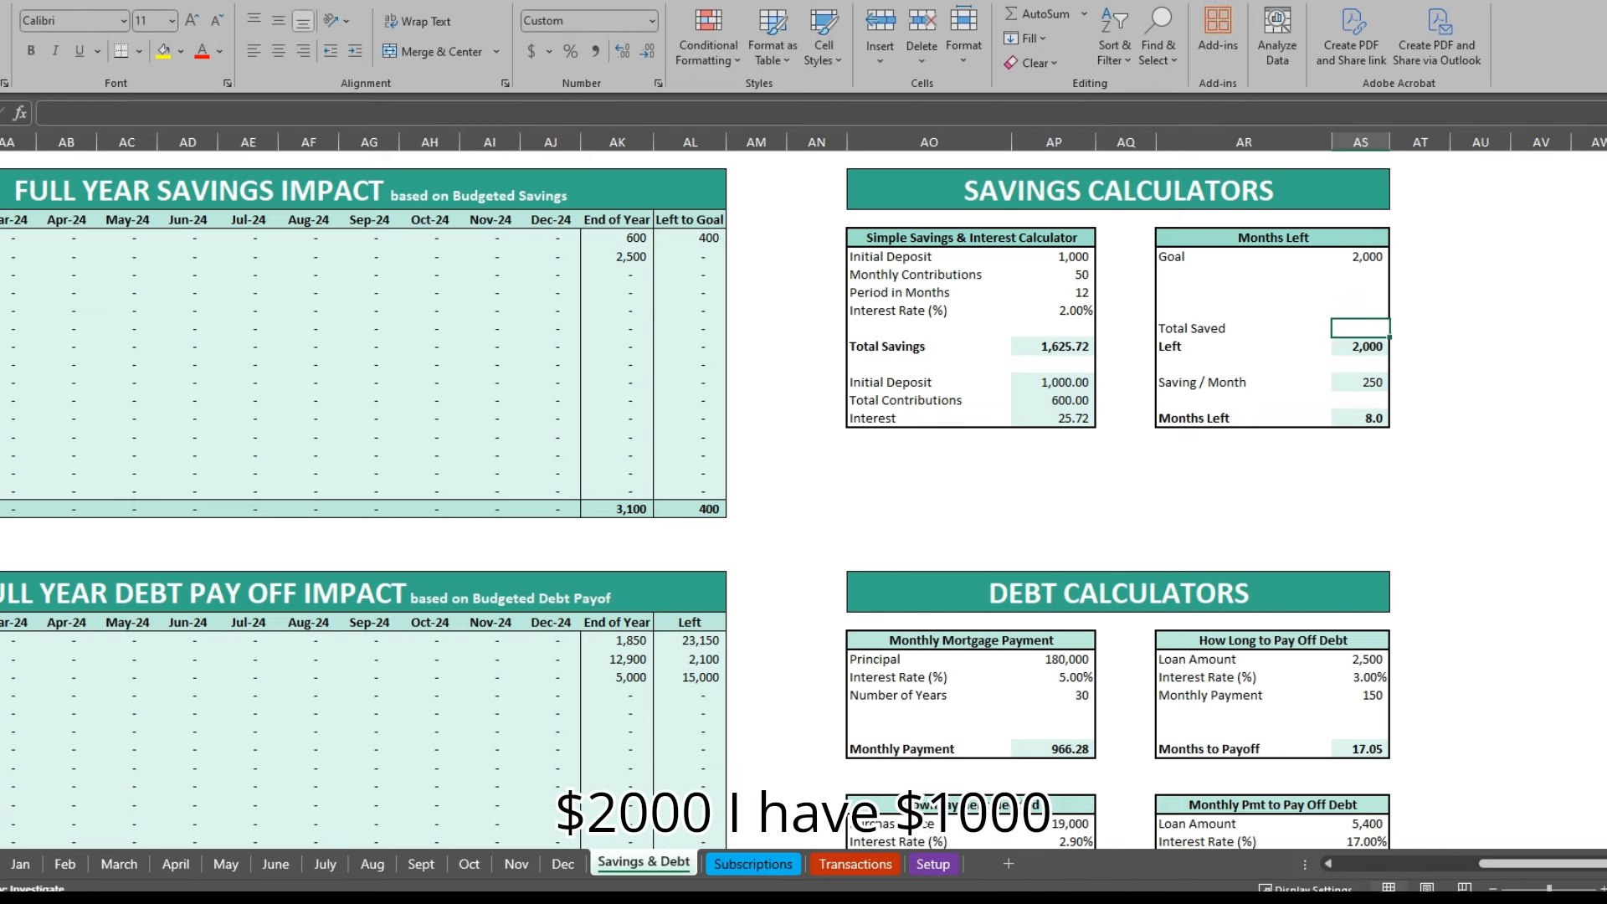
text(1000)
key(Return)
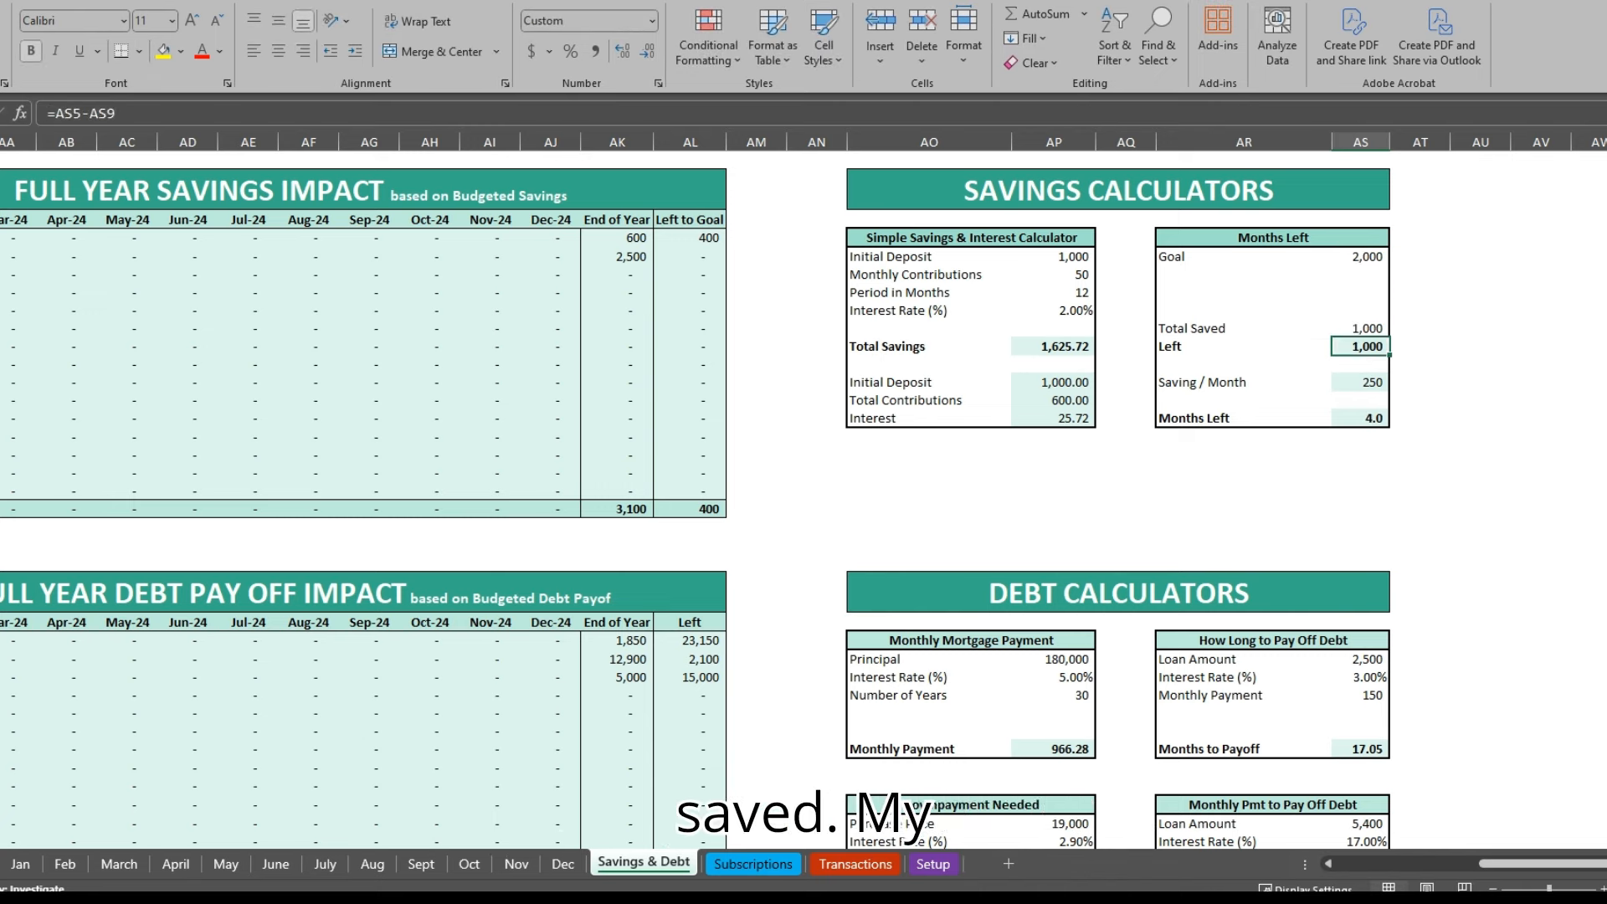
Step: Set the saving per month in the Months Left calculator to 150
key(Down)
key(Down)
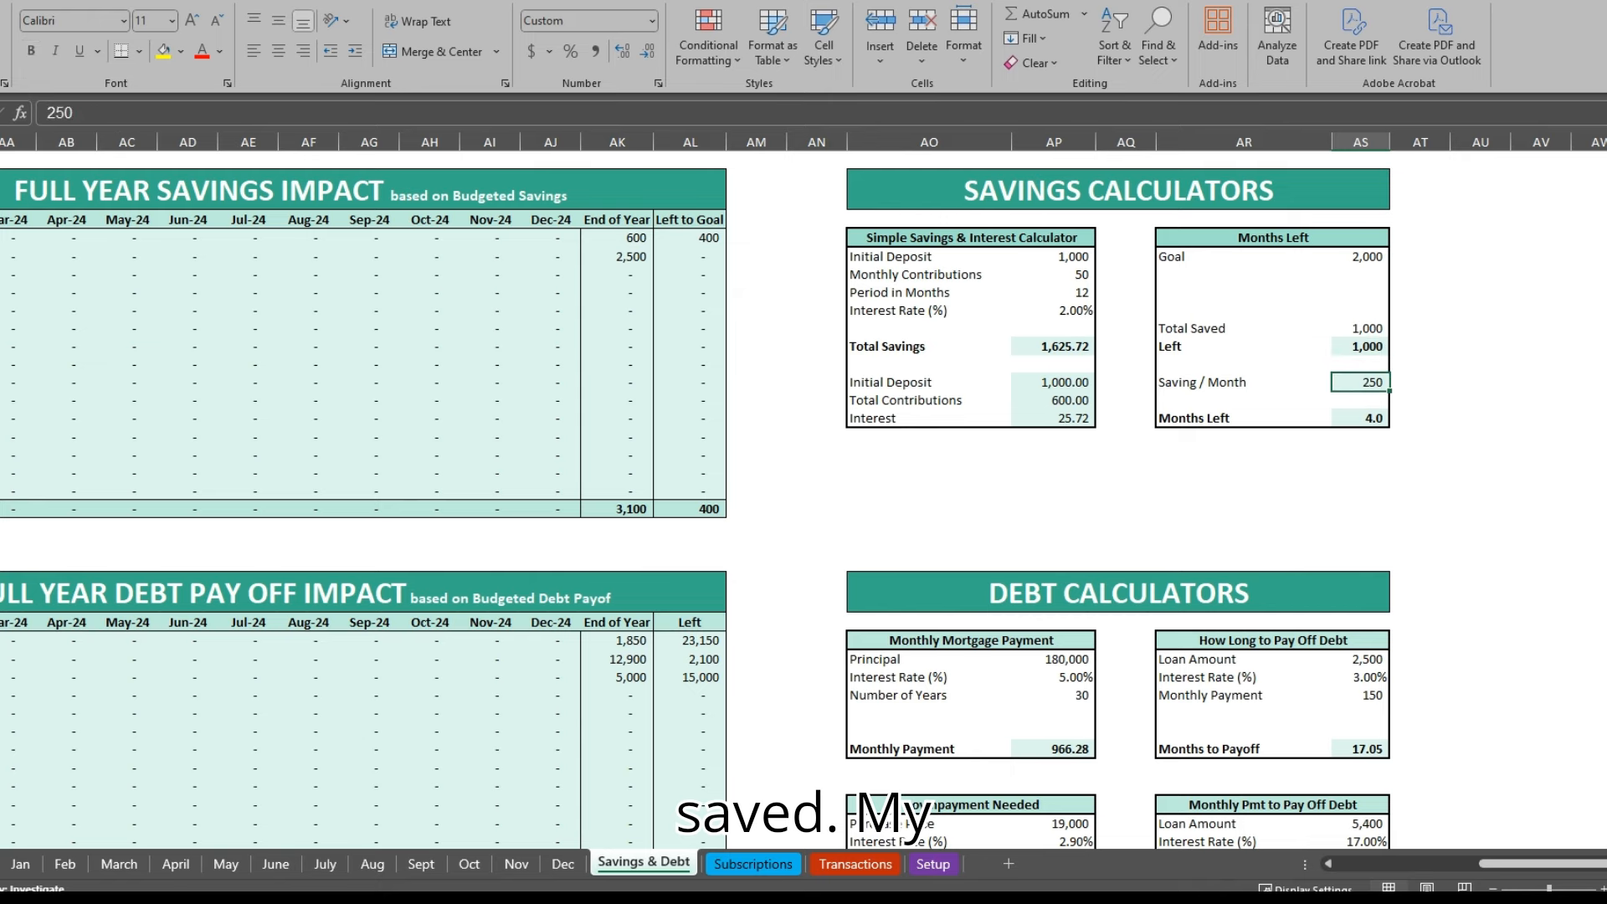
text(150)
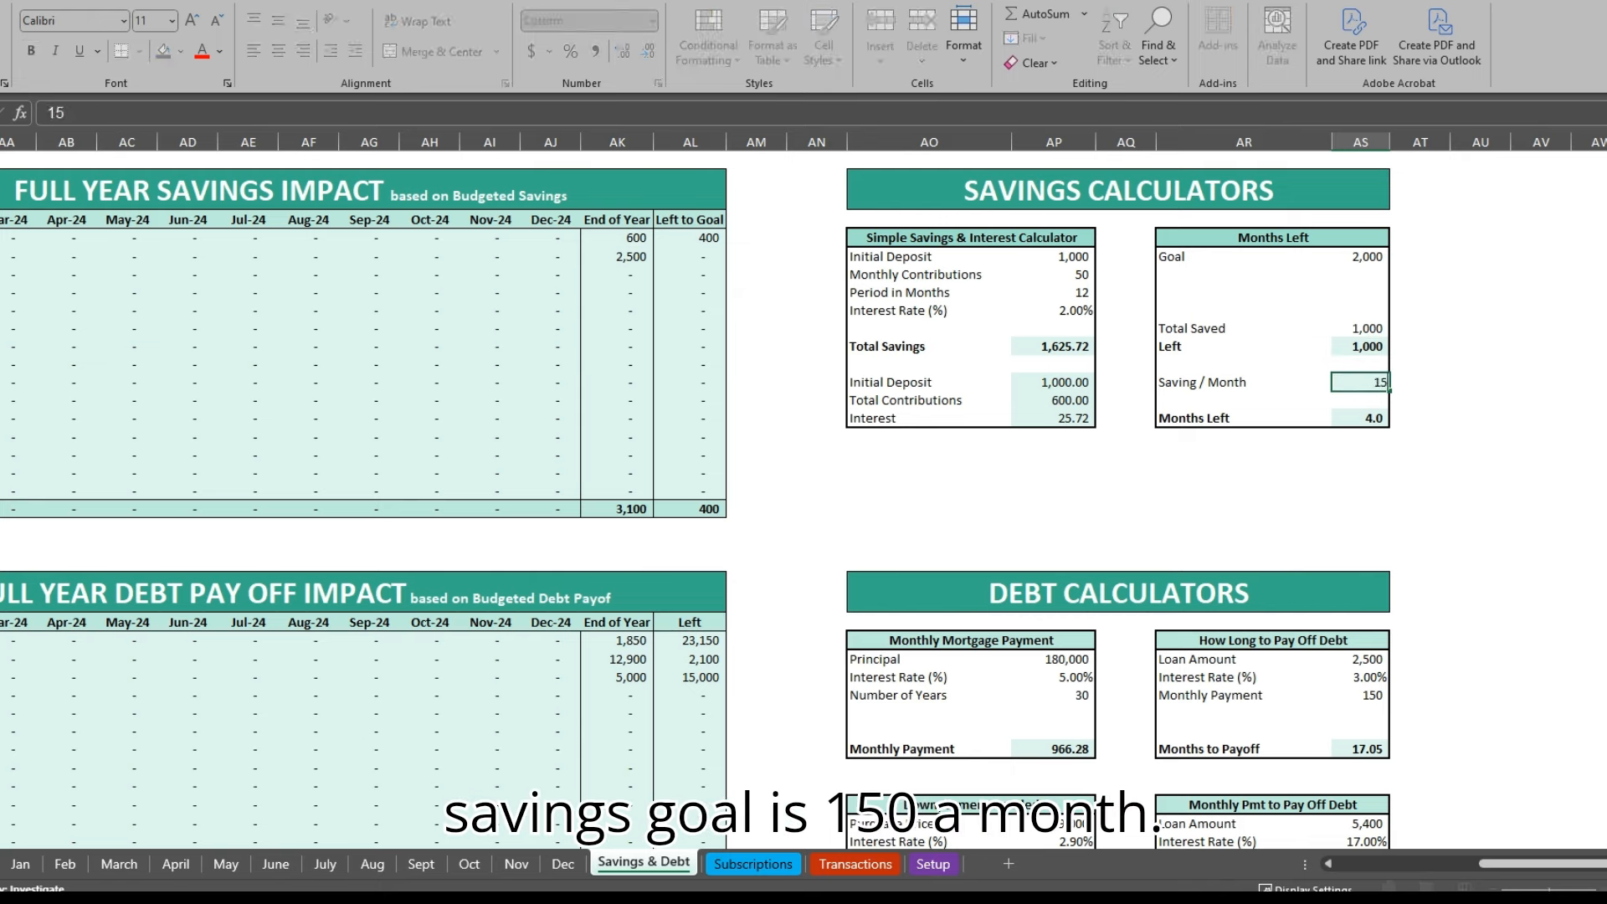
key(Return)
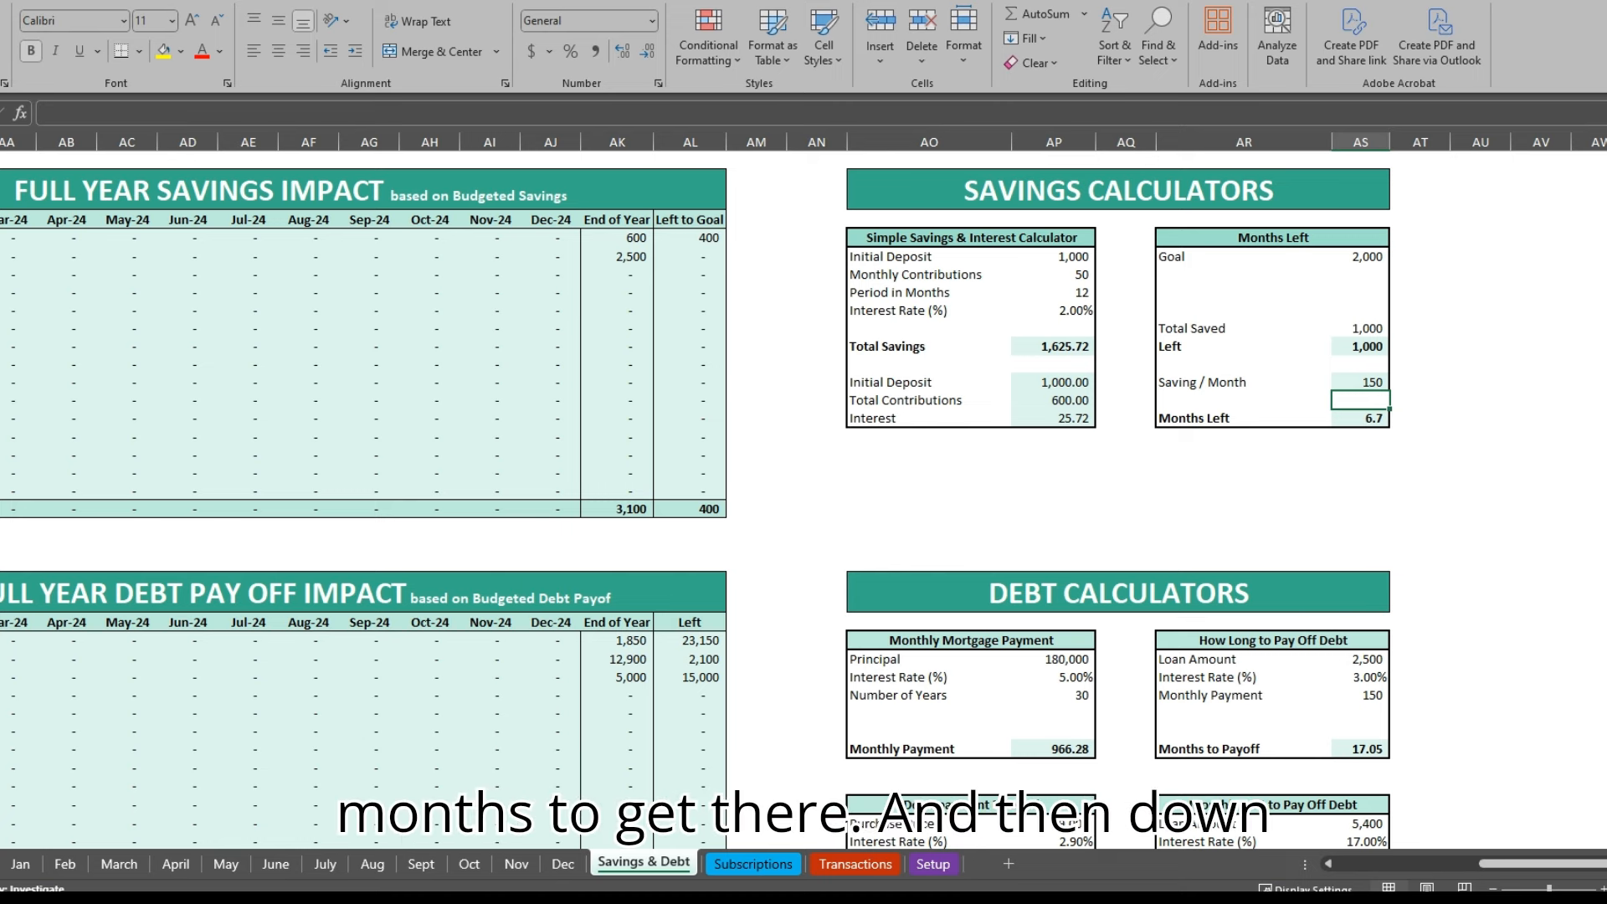
Step: Examine the Debt Calculators section, starting with the principal in the Monthly Mortgage Payment calculator
click(1013, 474)
scroll(1055, 536, down, 4)
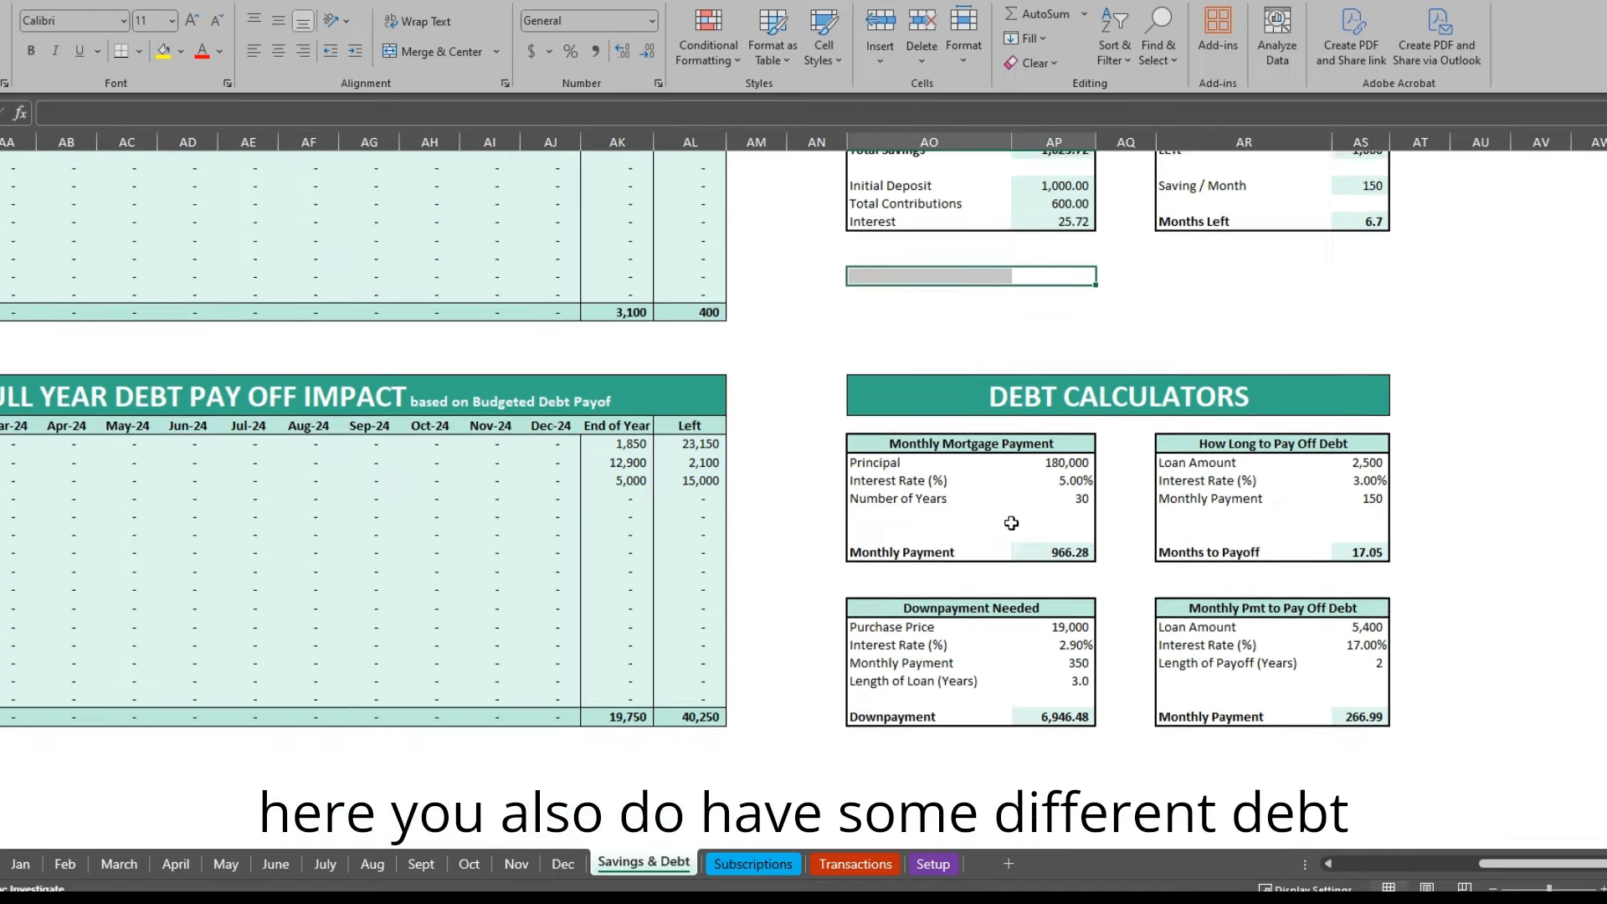
click(1079, 446)
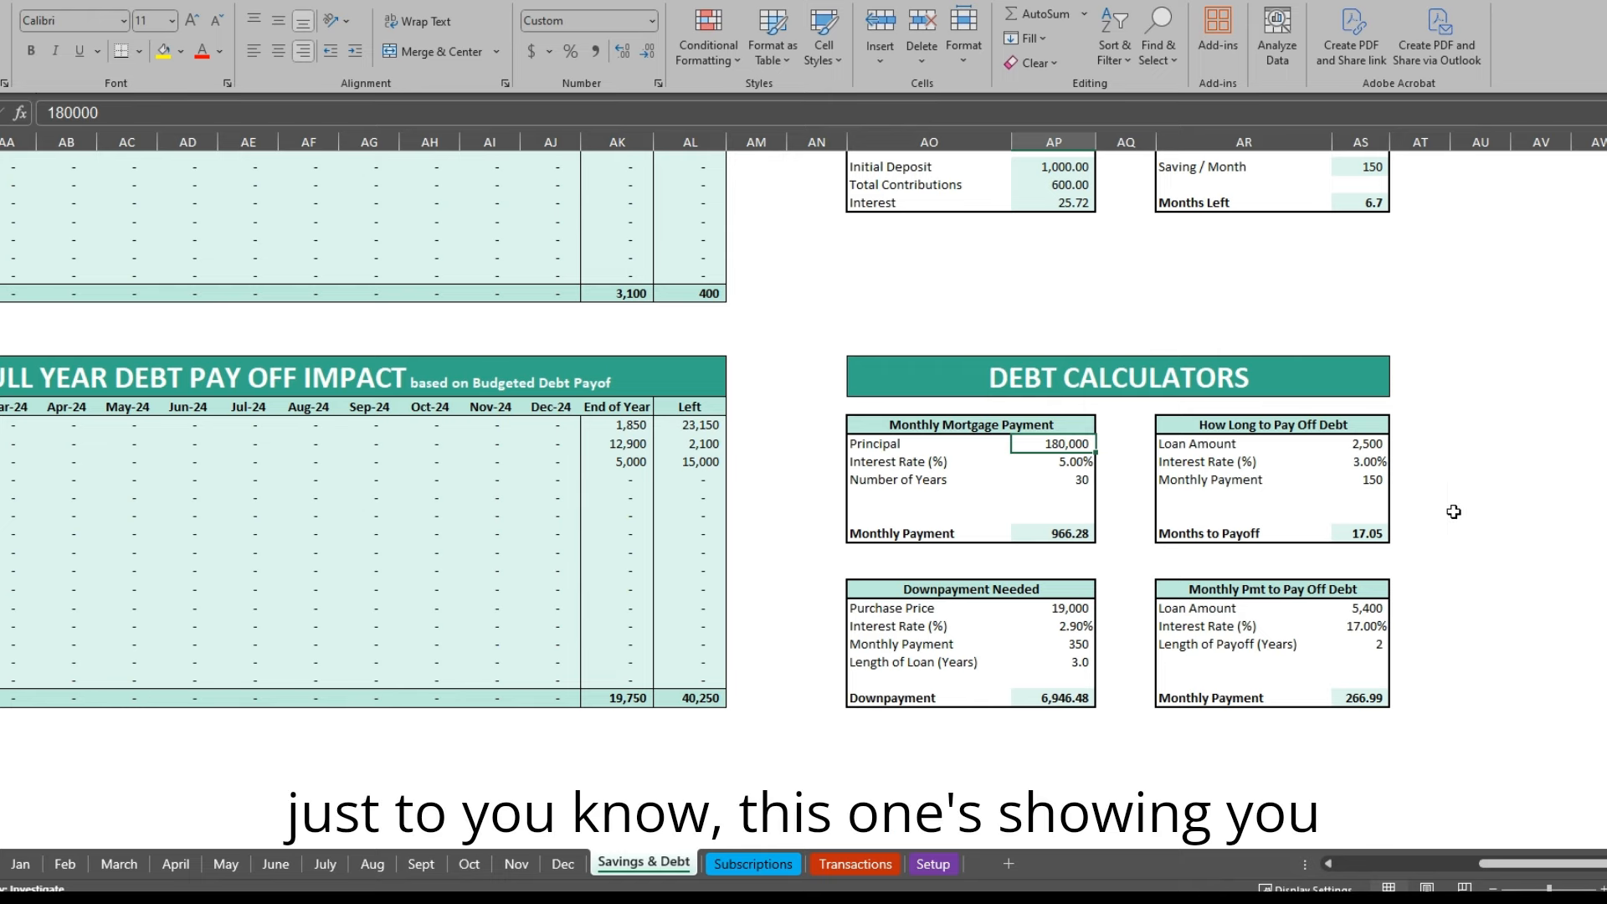